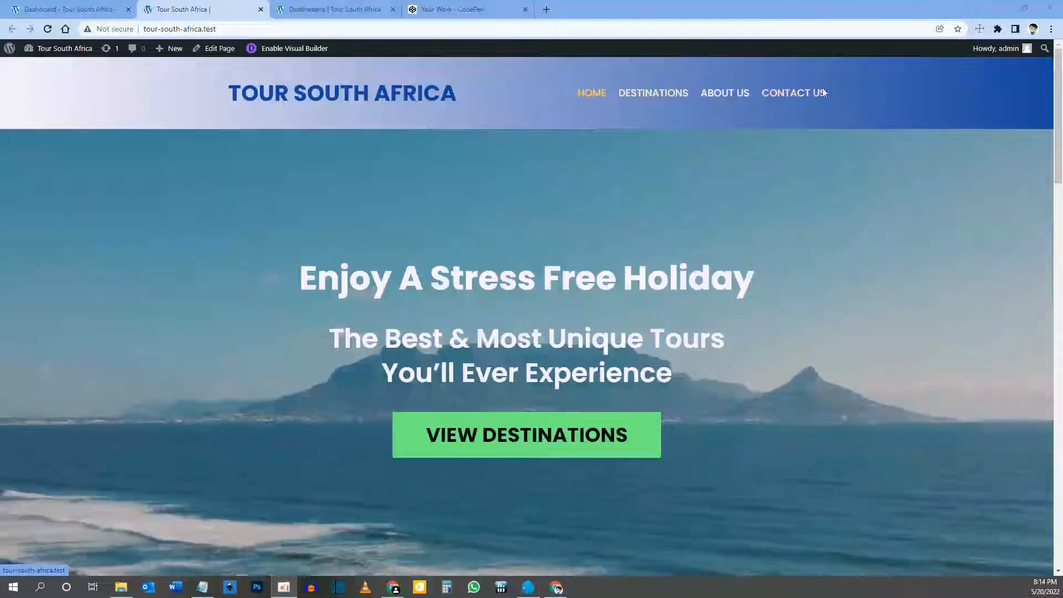
# Step: Scroll through the Tour South Africa home page to review its content
pyautogui.scroll(-7, 670, 345)
pyautogui.scroll(7, 670, 345)
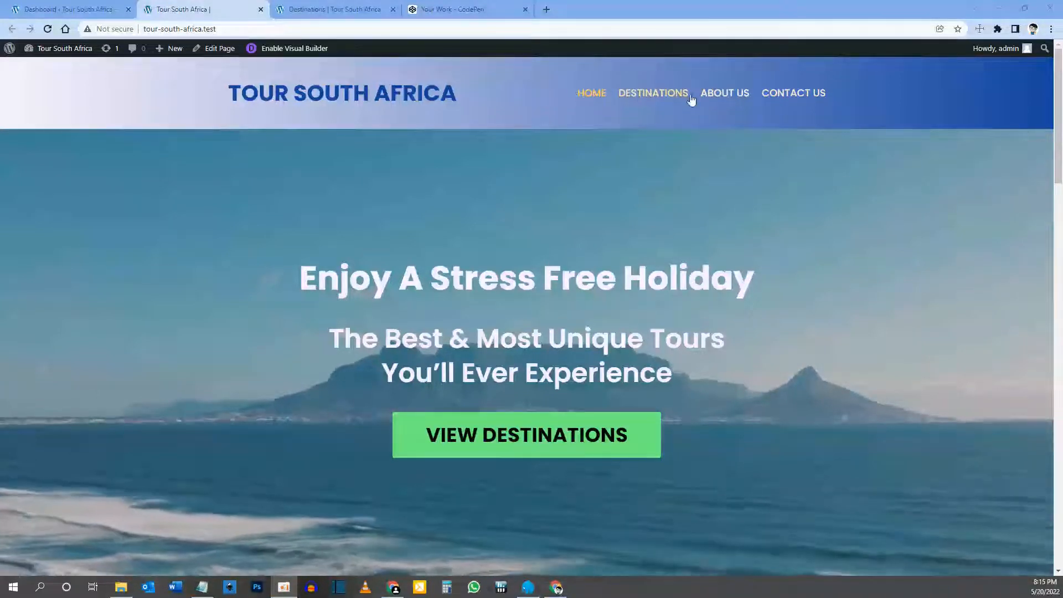
pyautogui.scroll(-15, 504, 354)
pyautogui.scroll(-6, 504, 355)
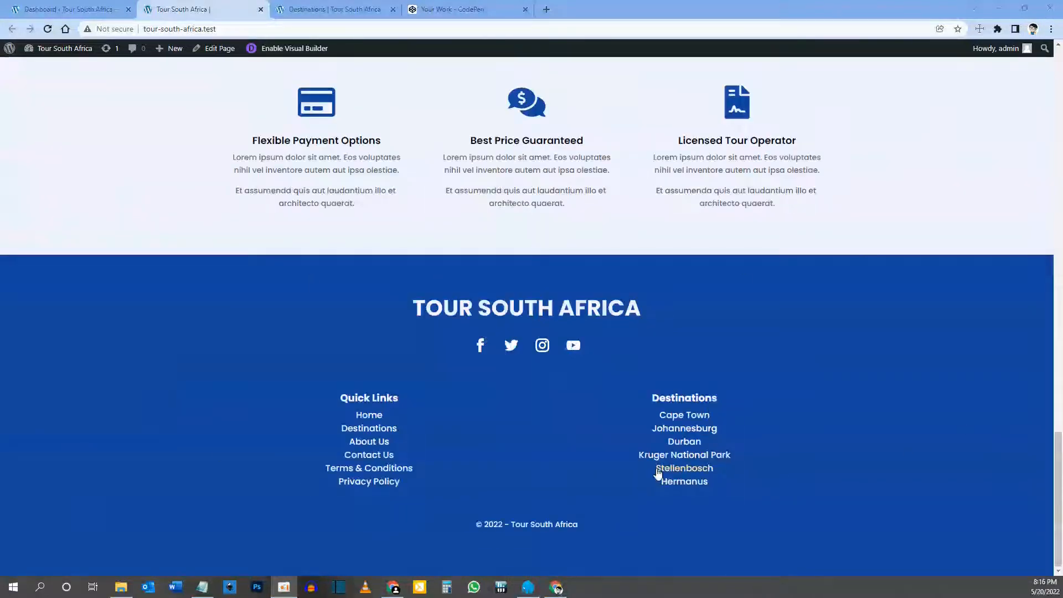
pyautogui.scroll(20, 658, 472)
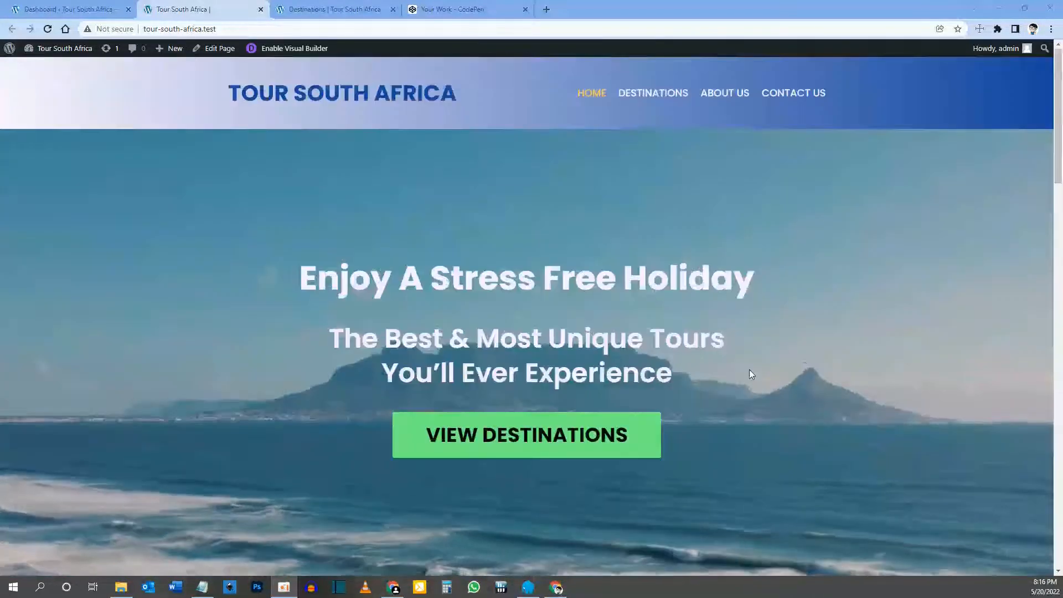
pyautogui.scroll(-3, 751, 374)
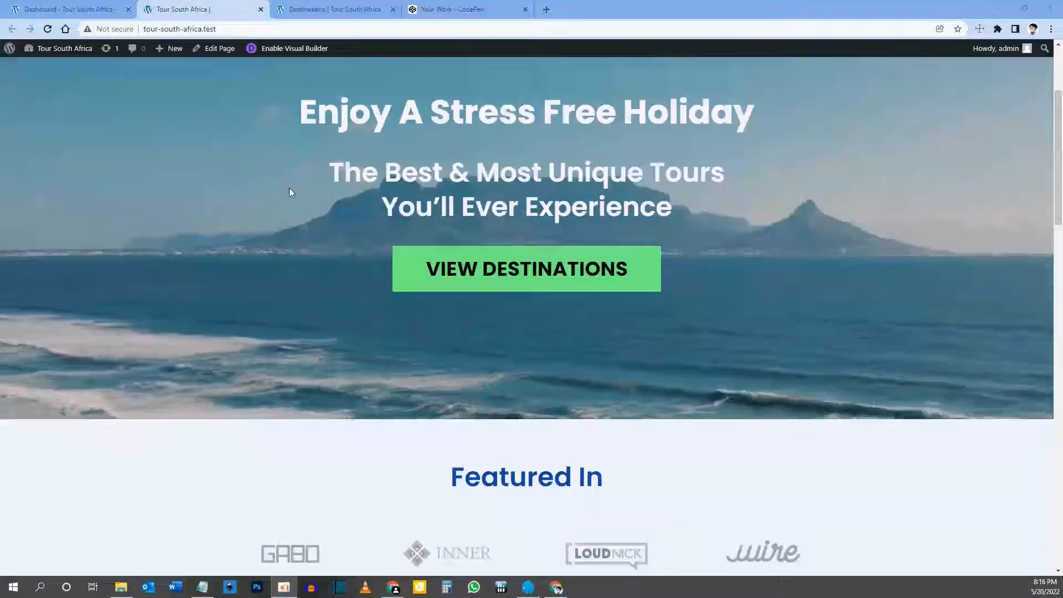
pyautogui.scroll(-3, 534, 384)
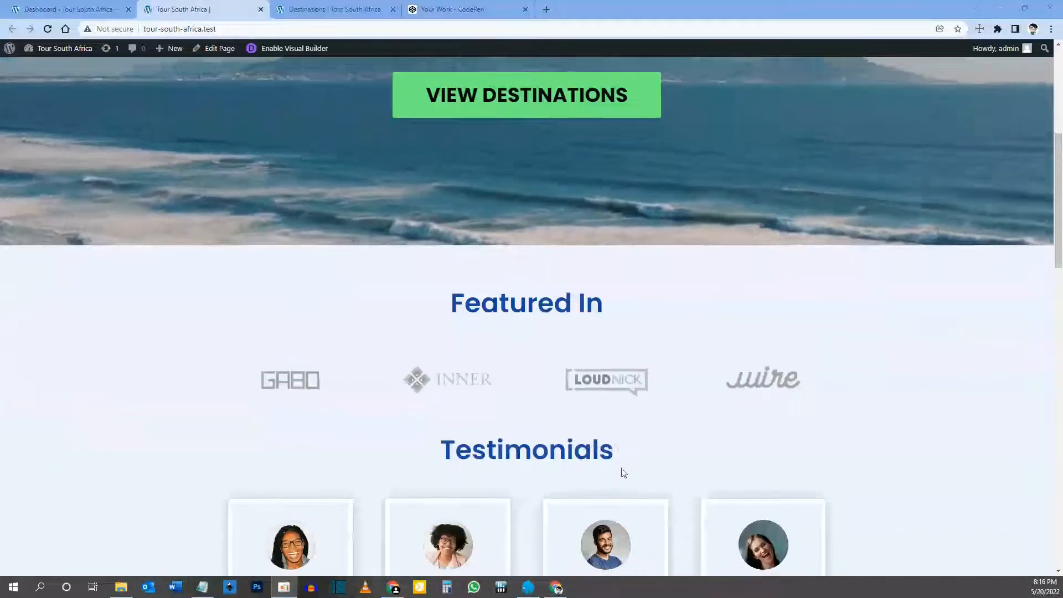
pyautogui.scroll(-2, 306, 376)
pyautogui.scroll(-2, 398, 342)
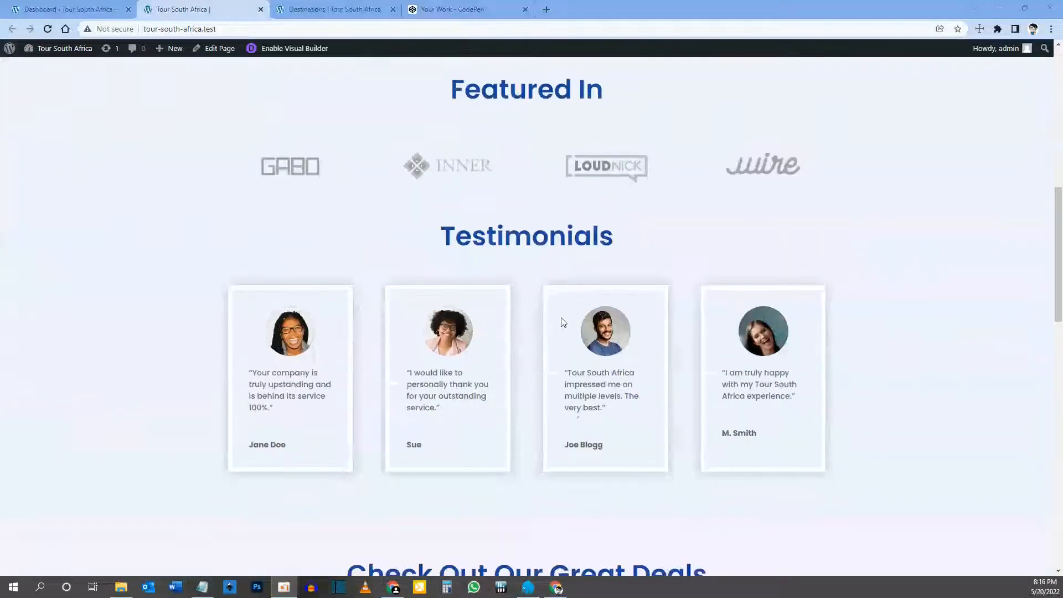
pyautogui.scroll(-5, 561, 322)
pyautogui.scroll(-9, 490, 383)
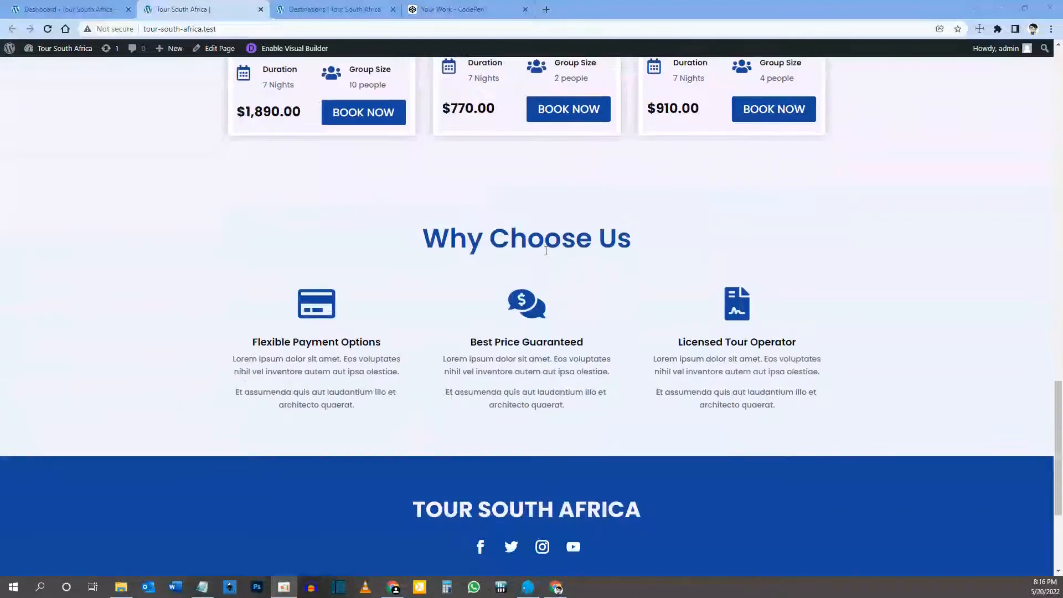
pyautogui.scroll(18, 546, 251)
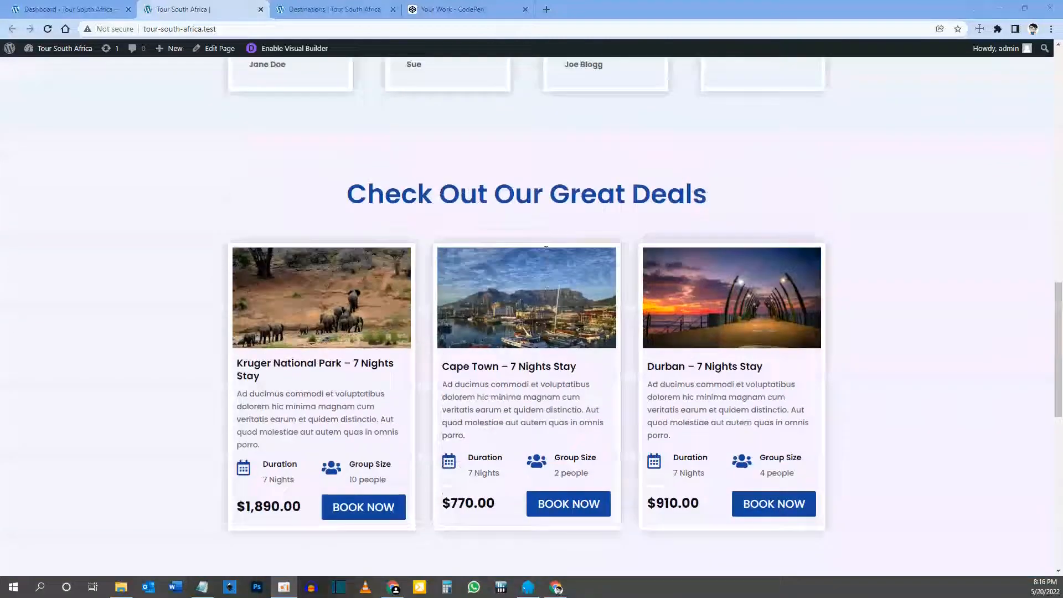
pyautogui.scroll(1, 546, 251)
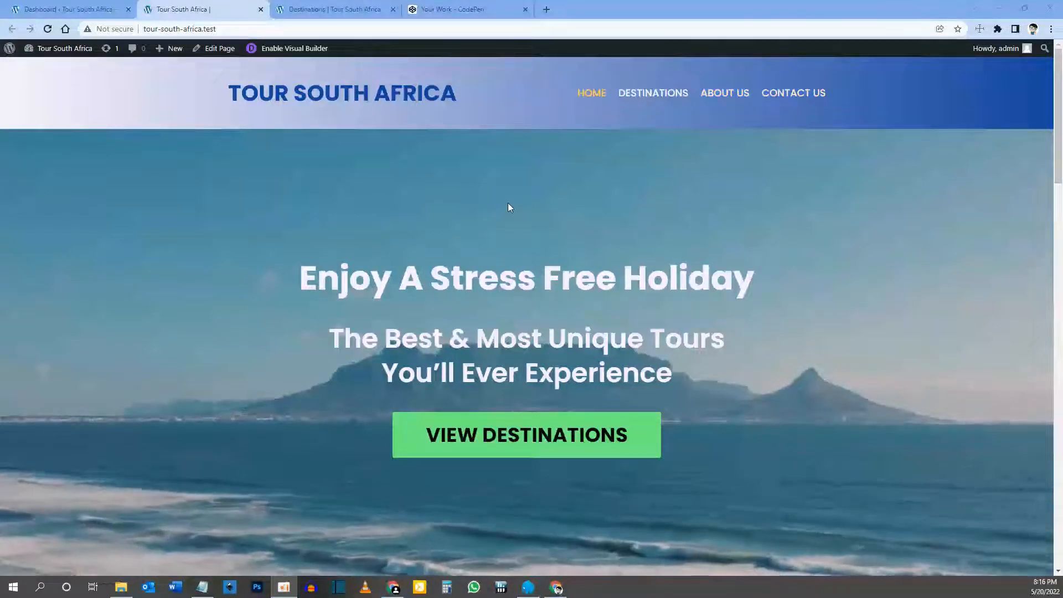
# Step: Update the Divi theme to 4.17.4 from the Dashboard Updates page, then return to the home page
pyautogui.click(72, 10)
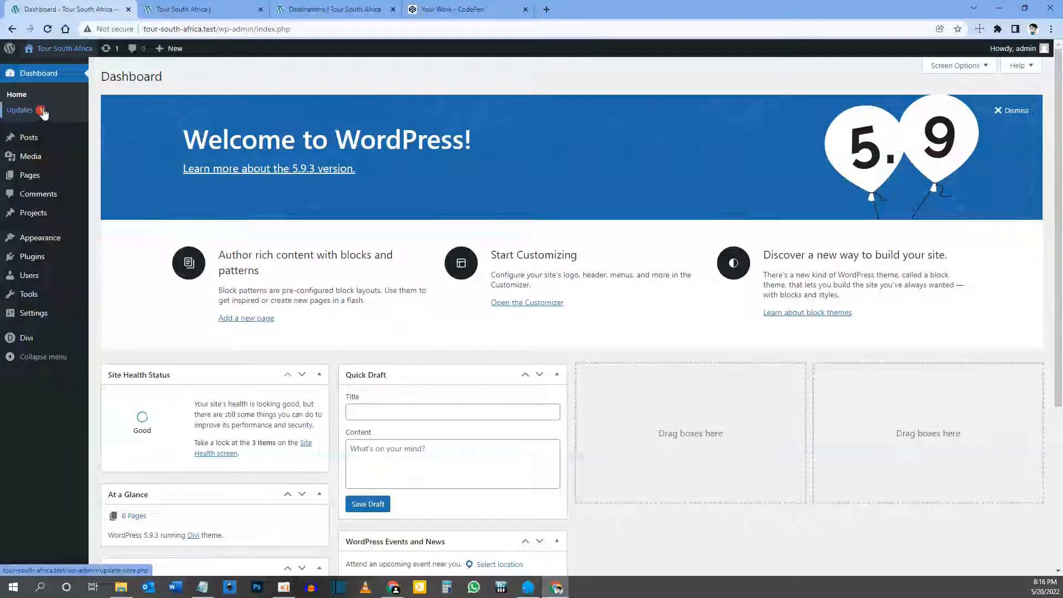
pyautogui.click(20, 111)
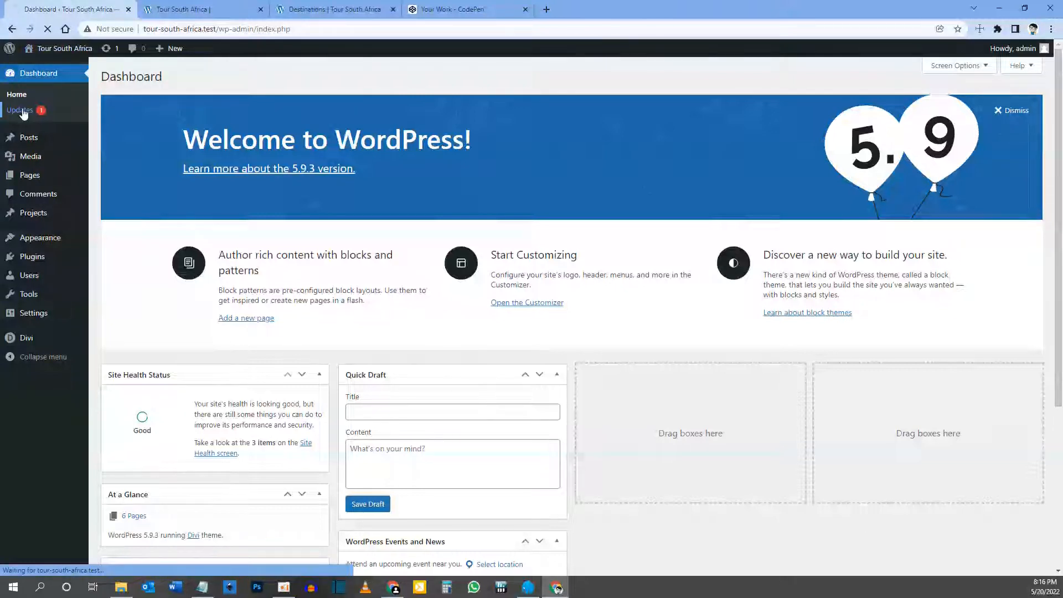
pyautogui.scroll(-2, 260, 288)
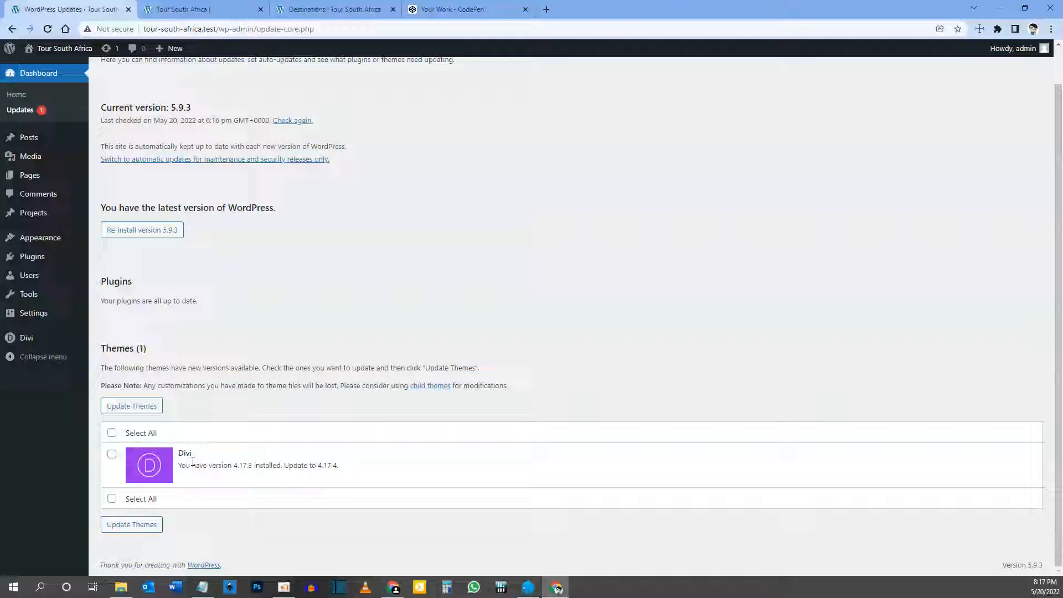
pyautogui.click(112, 455)
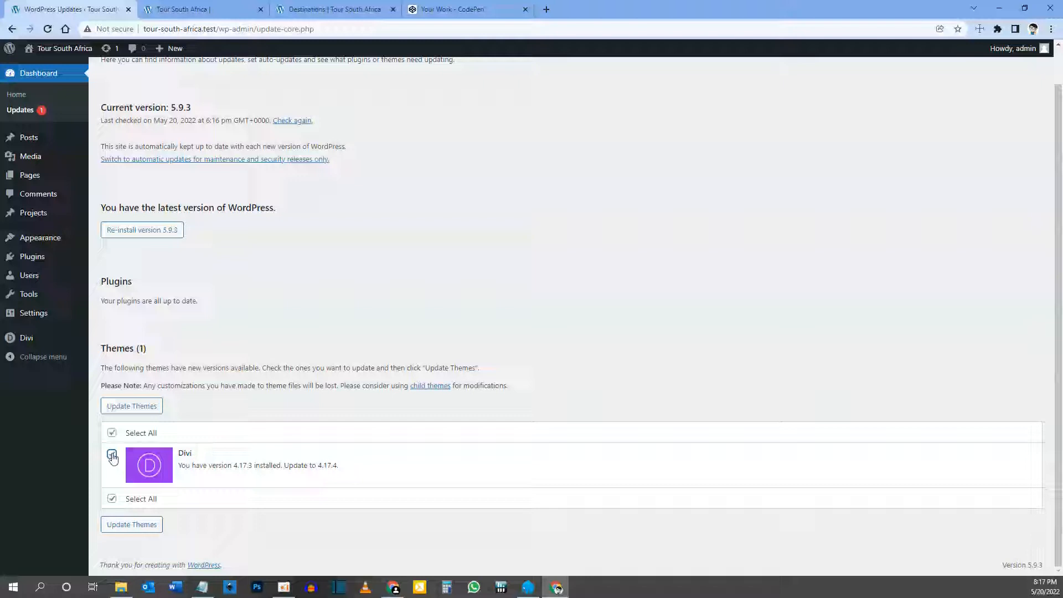
pyautogui.click(134, 407)
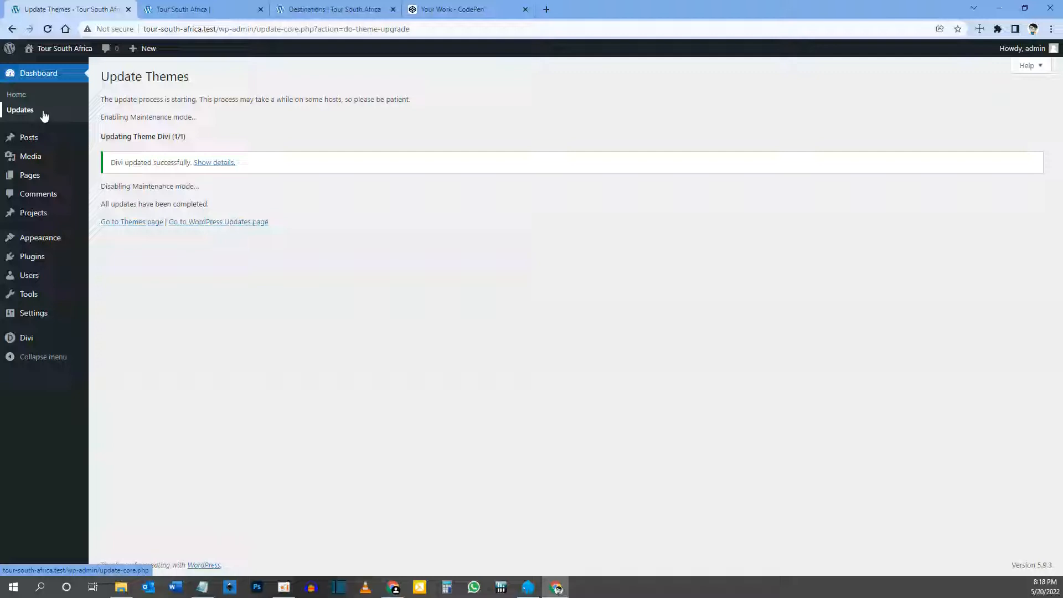
pyautogui.click(188, 9)
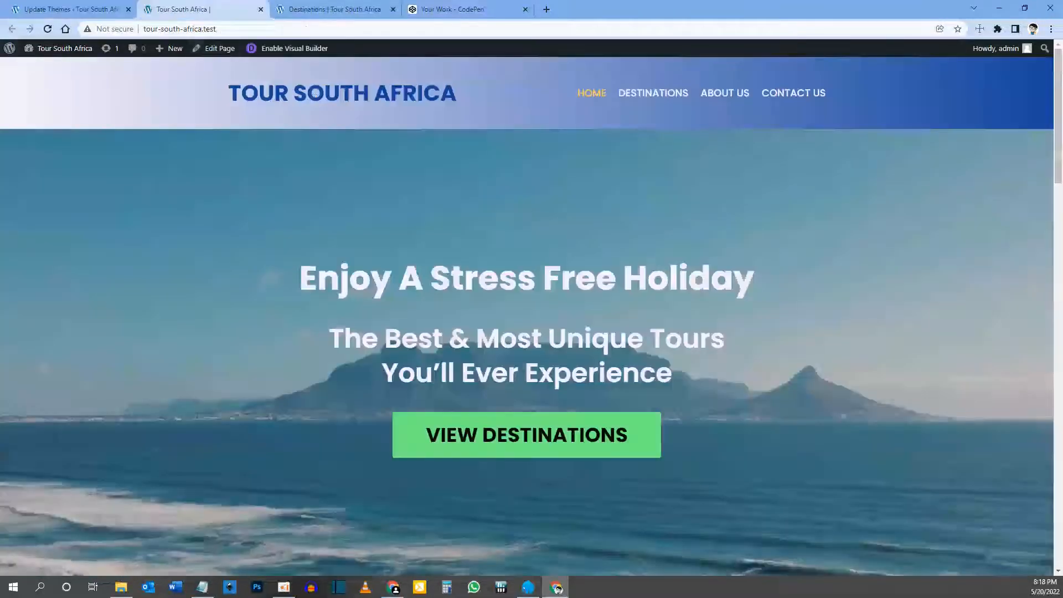
# Step: Clone the Home page layout into the Destinations page
pyautogui.click(659, 100)
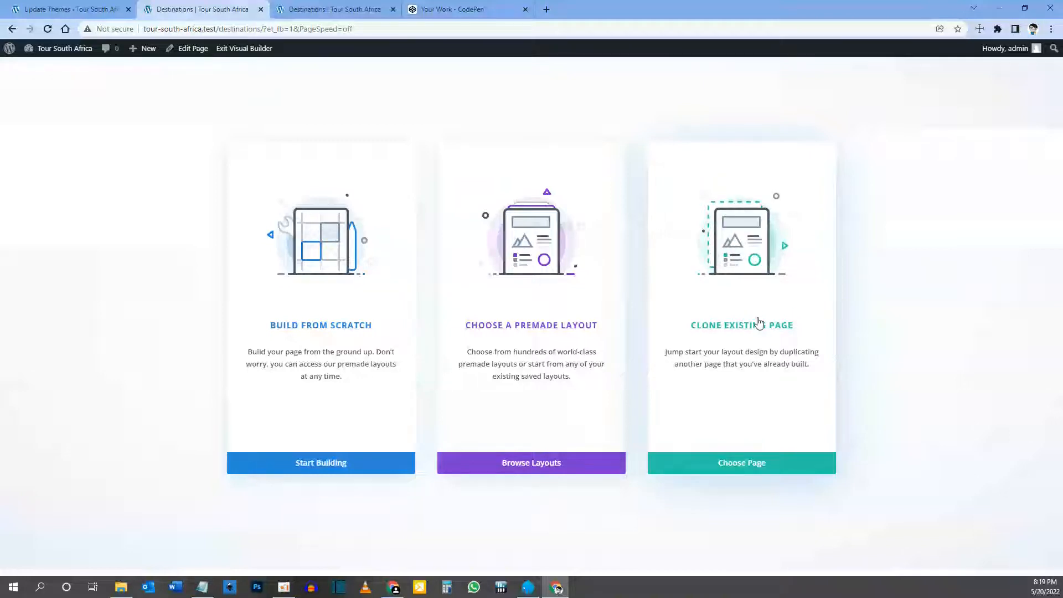
pyautogui.click(751, 311)
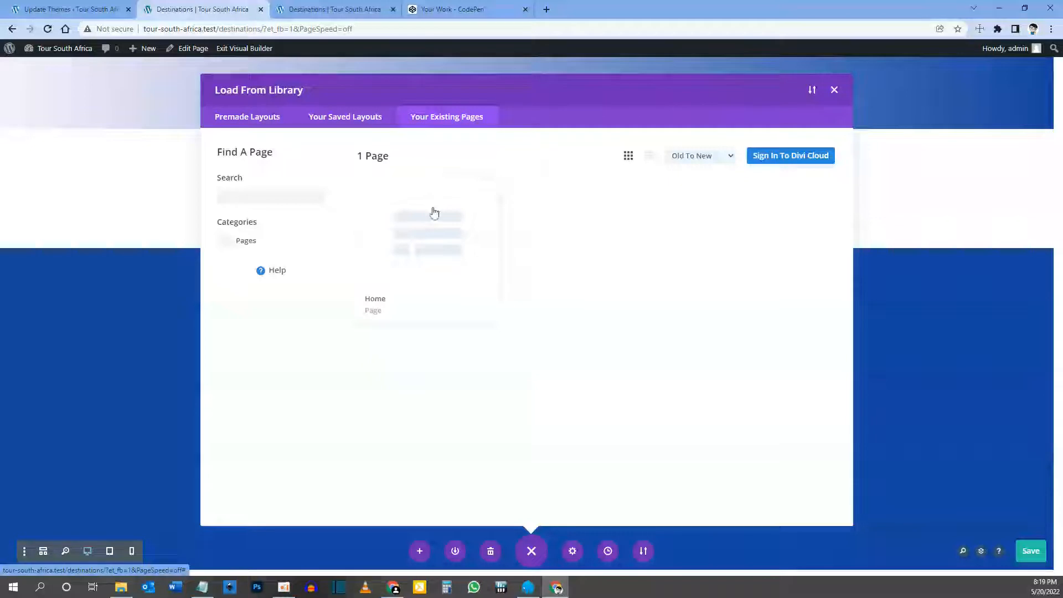
pyautogui.click(425, 240)
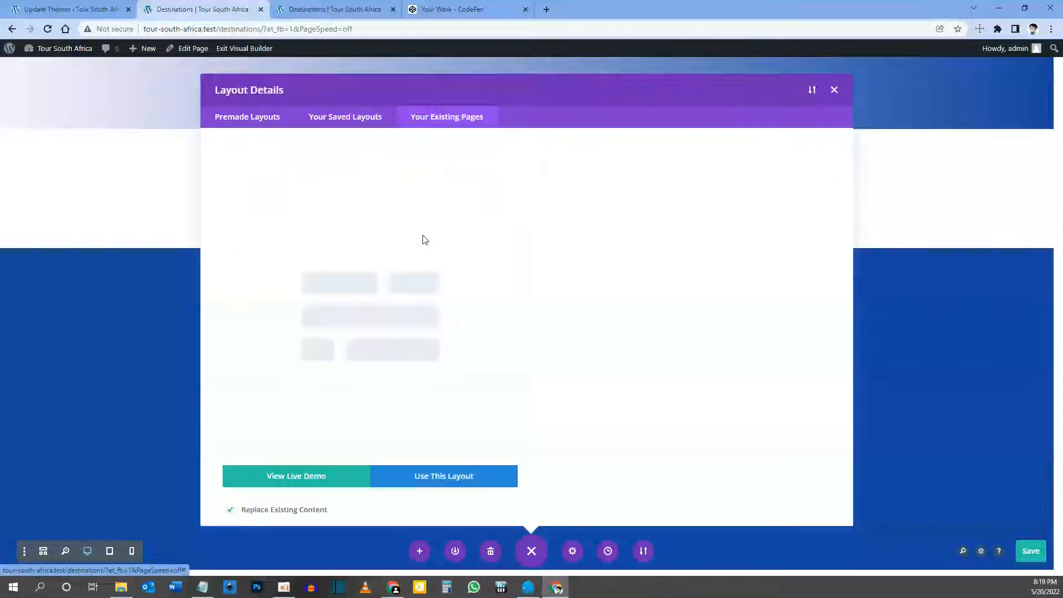
pyautogui.click(441, 478)
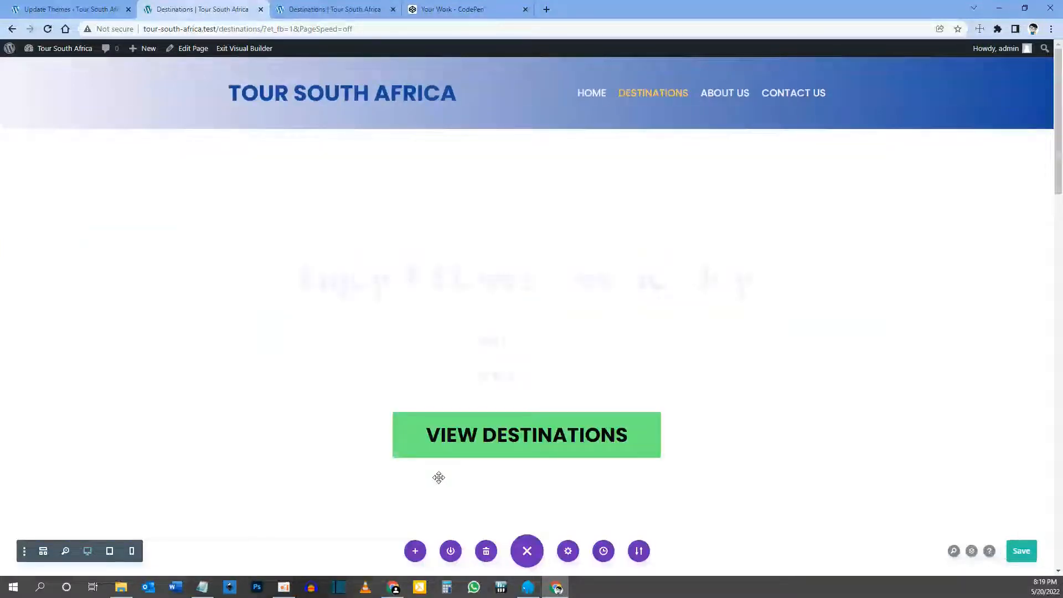
pyautogui.scroll(-13, 431, 342)
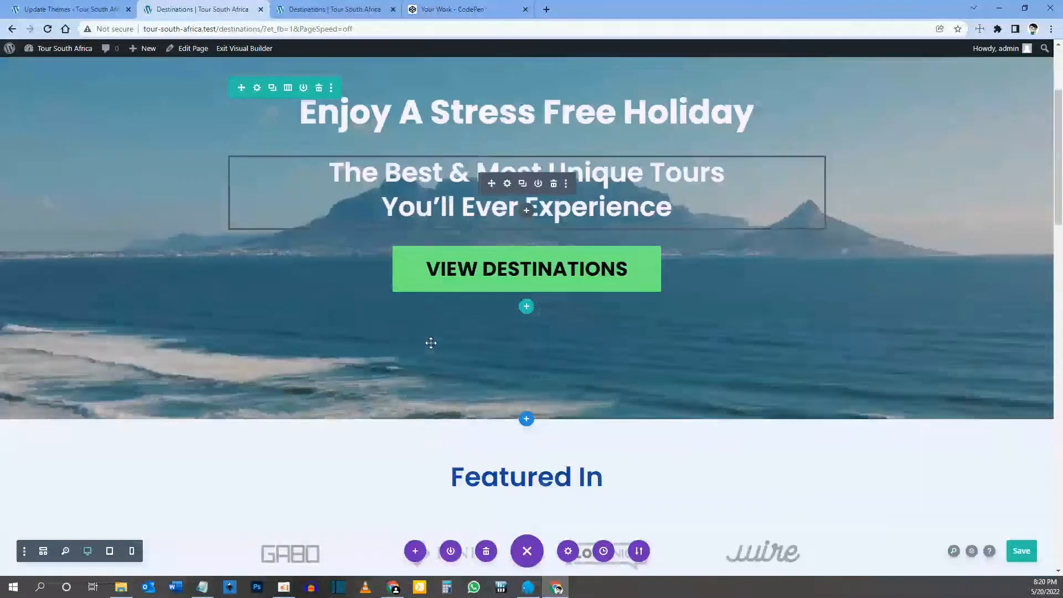
pyautogui.scroll(-15, 431, 343)
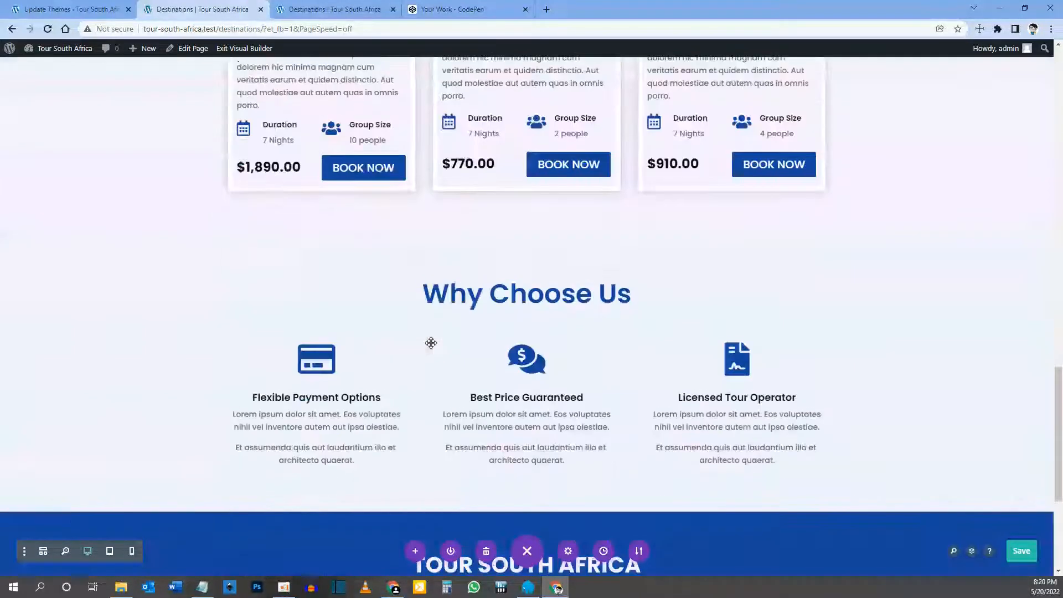
pyautogui.scroll(12, 431, 343)
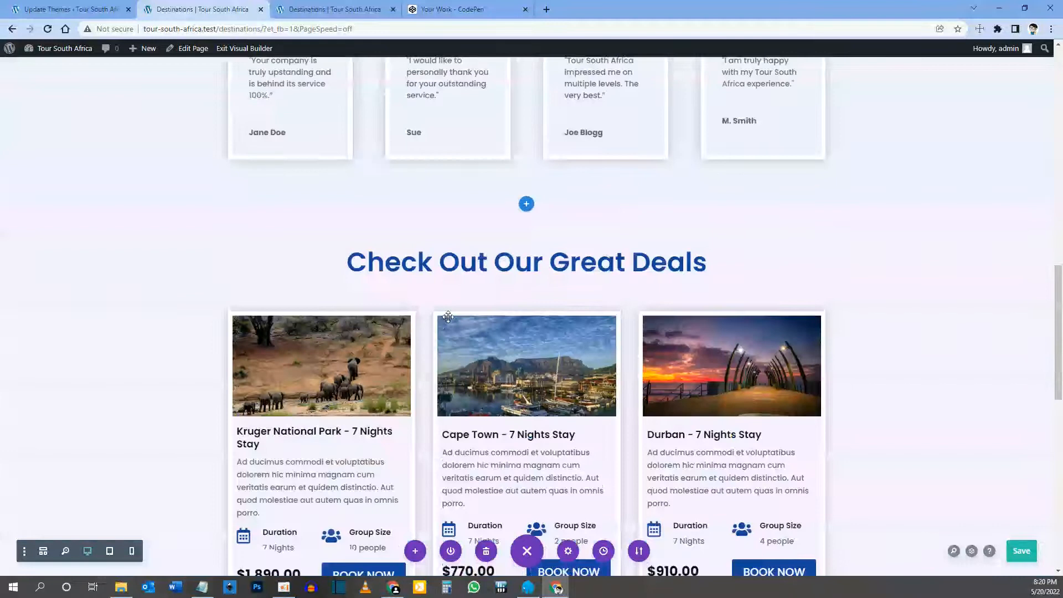
pyautogui.scroll(-4, 724, 368)
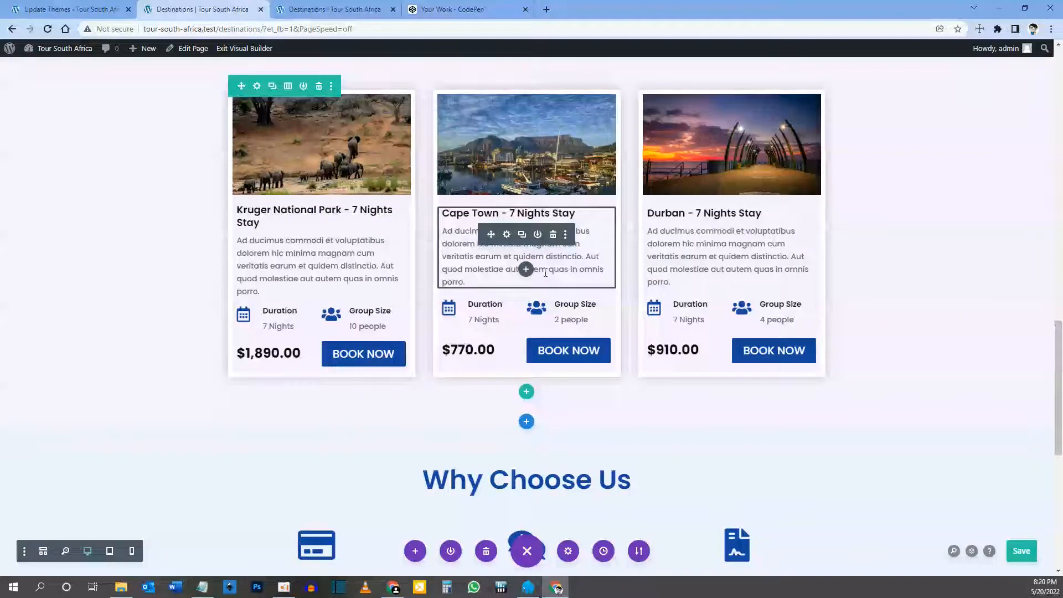
pyautogui.scroll(20, 546, 272)
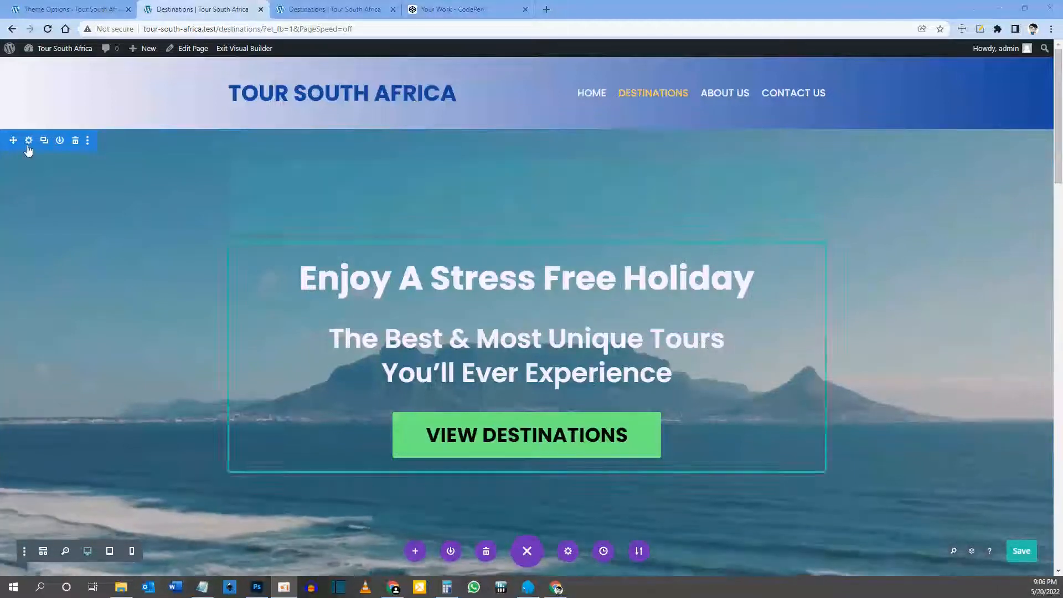
# Step: Delete the hero section's MP4 background video and bring up the media library for a background image
pyautogui.click(29, 141)
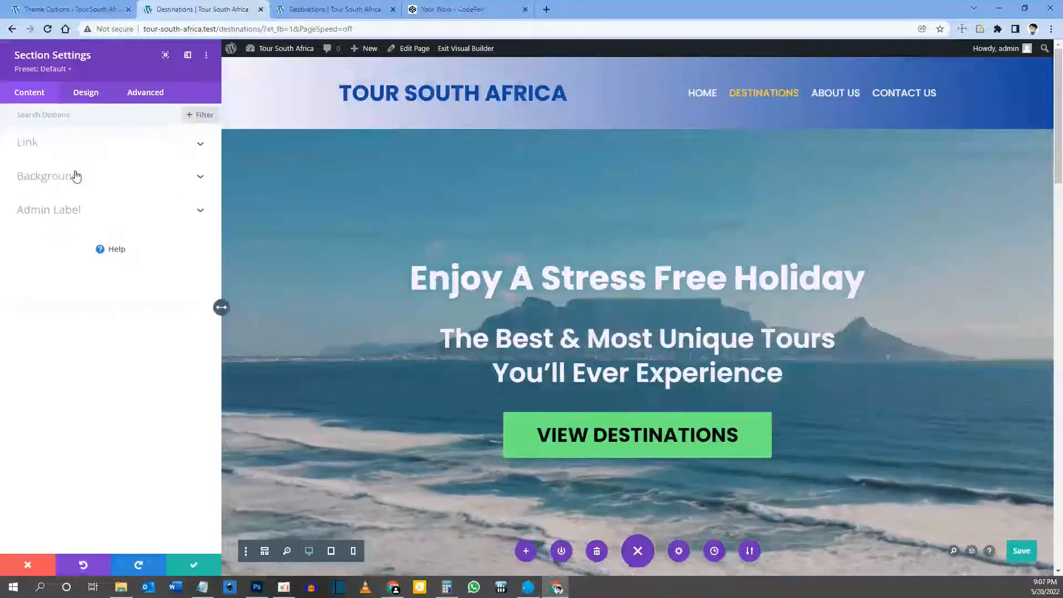
pyautogui.click(75, 176)
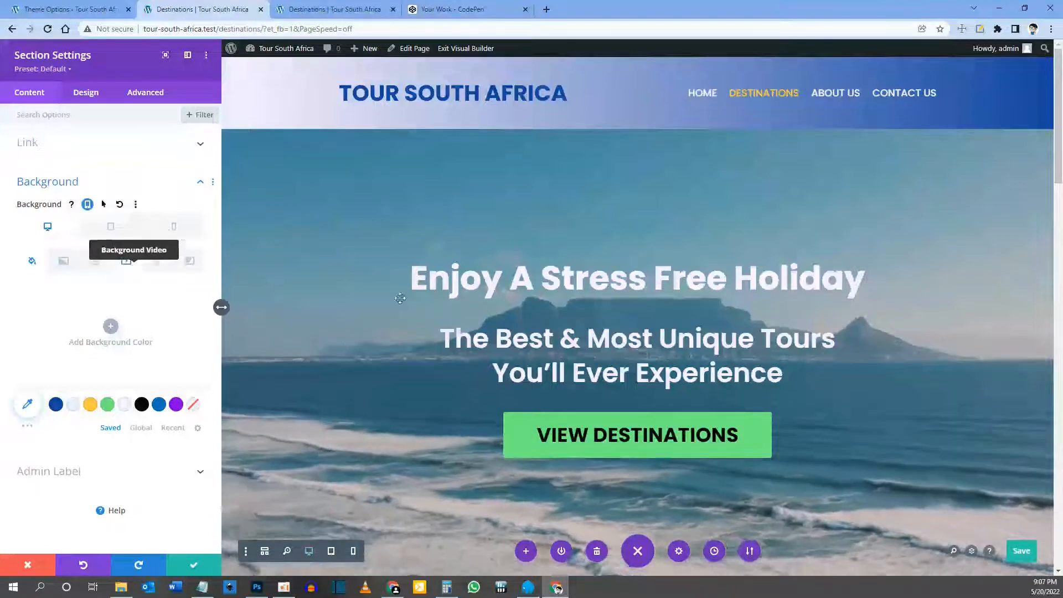
pyautogui.click(125, 262)
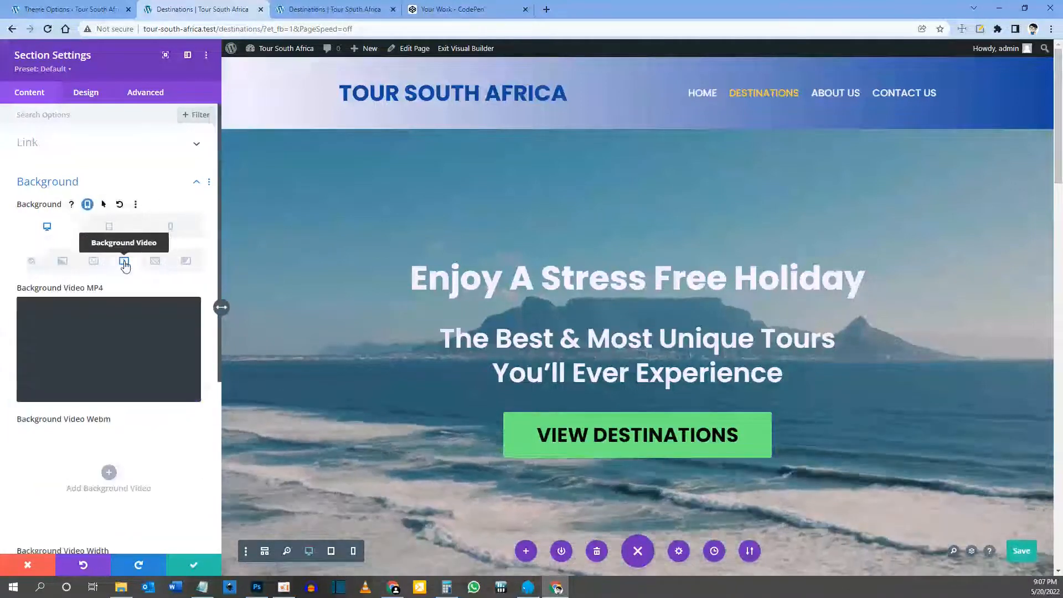
pyautogui.moveTo(166, 317)
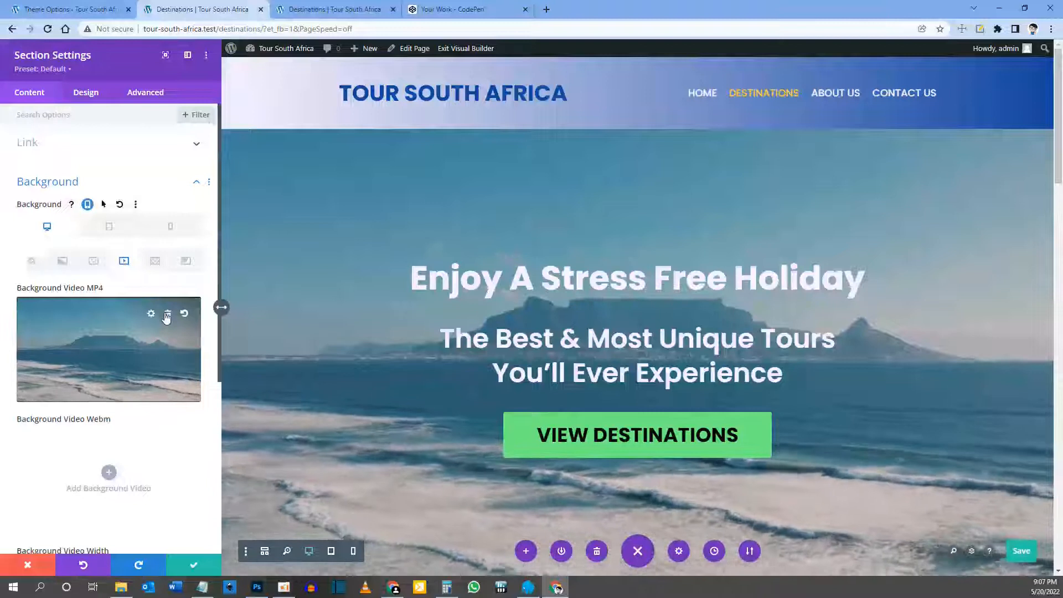
pyautogui.click(167, 314)
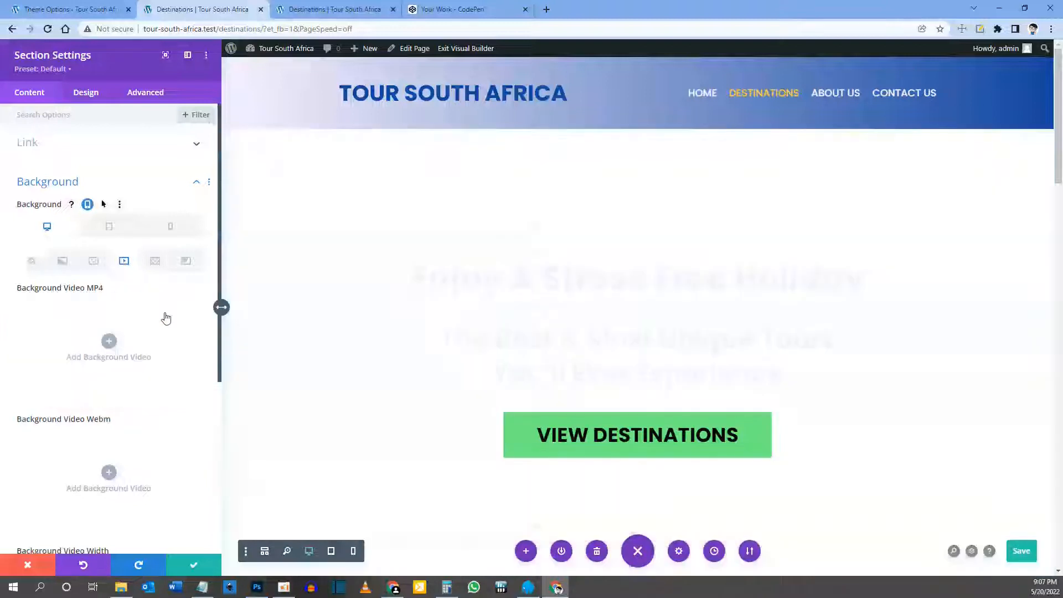
pyautogui.click(93, 262)
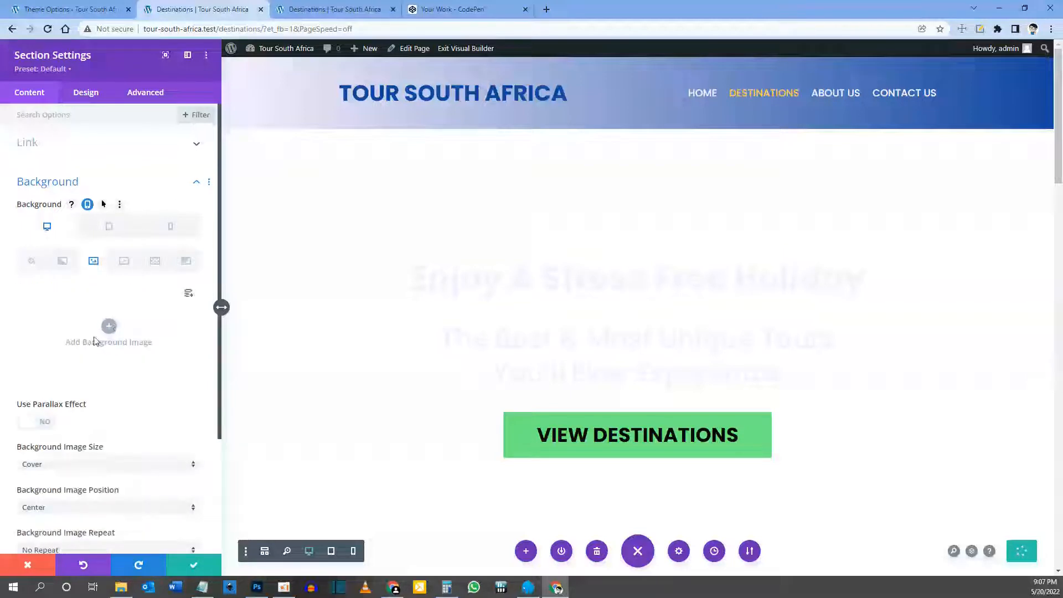
pyautogui.click(109, 327)
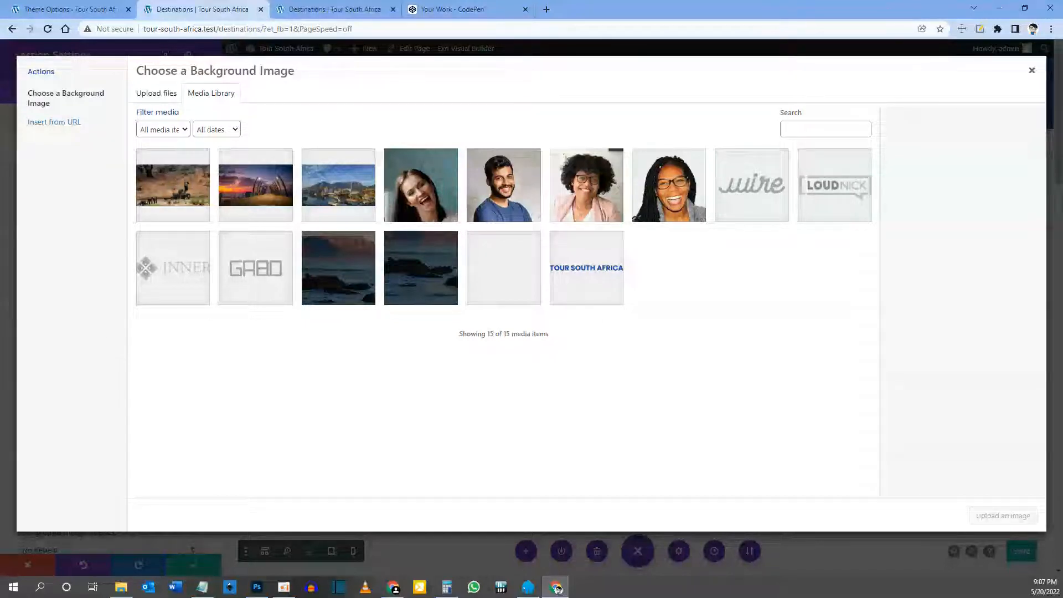
# Step: Upload the desktop, tablet and phone hero images into the media library
pyautogui.click(557, 588)
pyautogui.moveTo(3, 277); pyautogui.dragTo(238, 272)
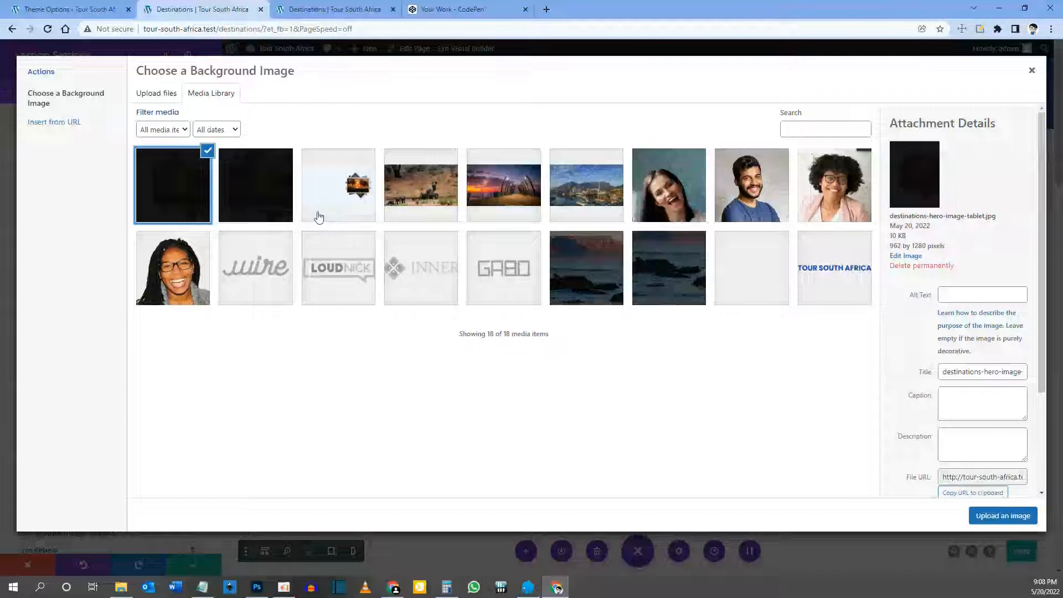
pyautogui.click(345, 188)
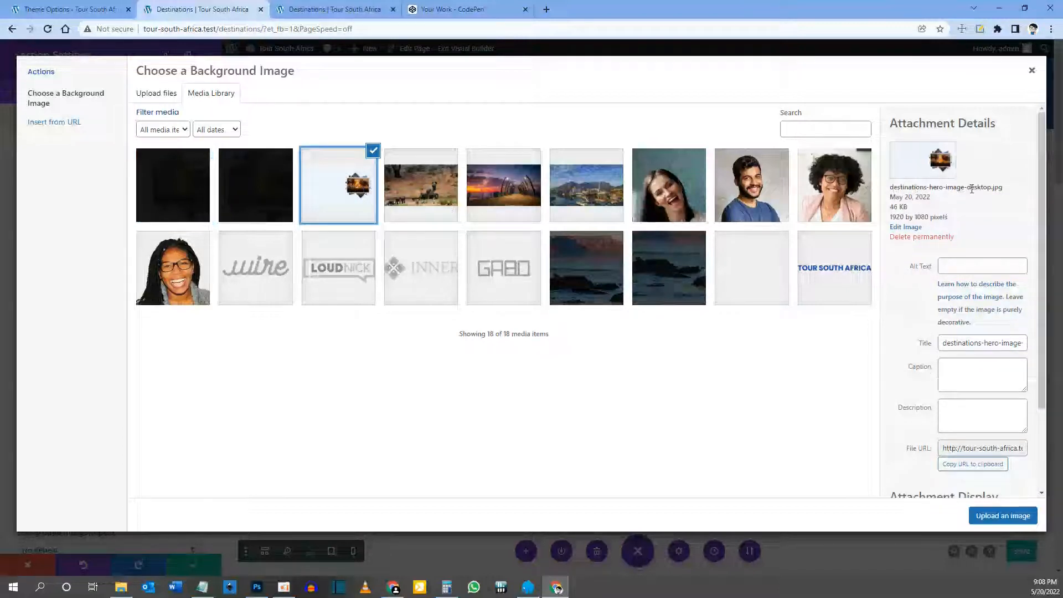
pyautogui.moveTo(968, 187); pyautogui.dragTo(976, 187)
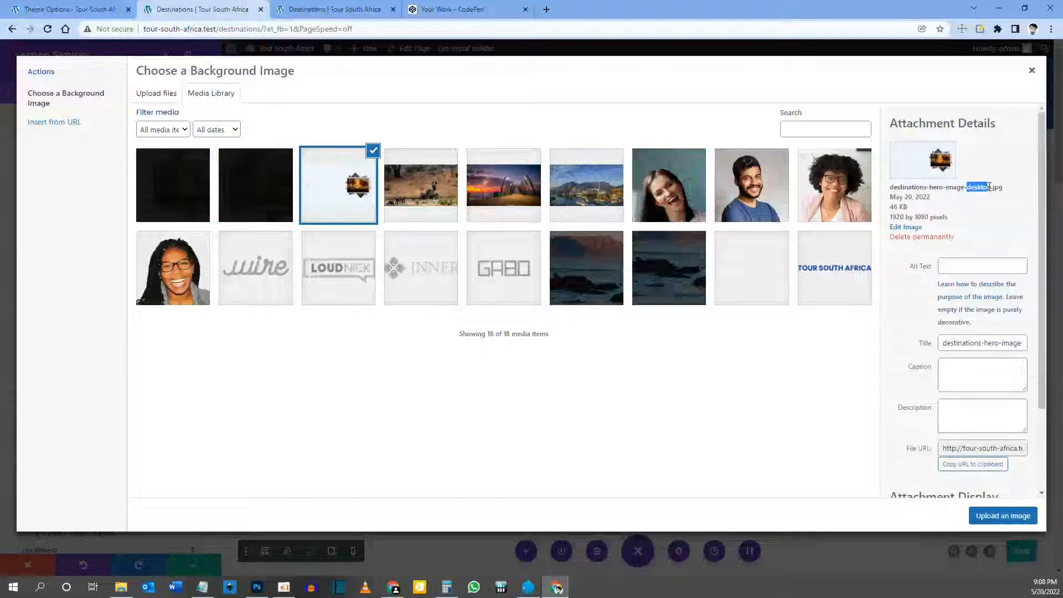
# Step: Compare the hero image versions and apply destinations-hero-image-desktop.jpg as the section background
pyautogui.click(285, 213)
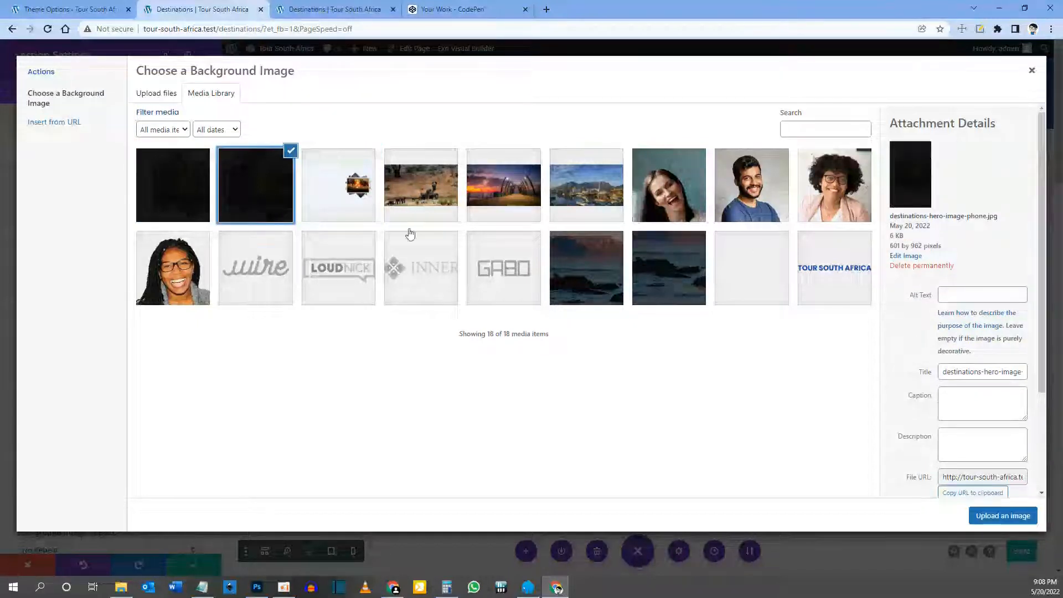
pyautogui.moveTo(965, 217); pyautogui.dragTo(976, 220)
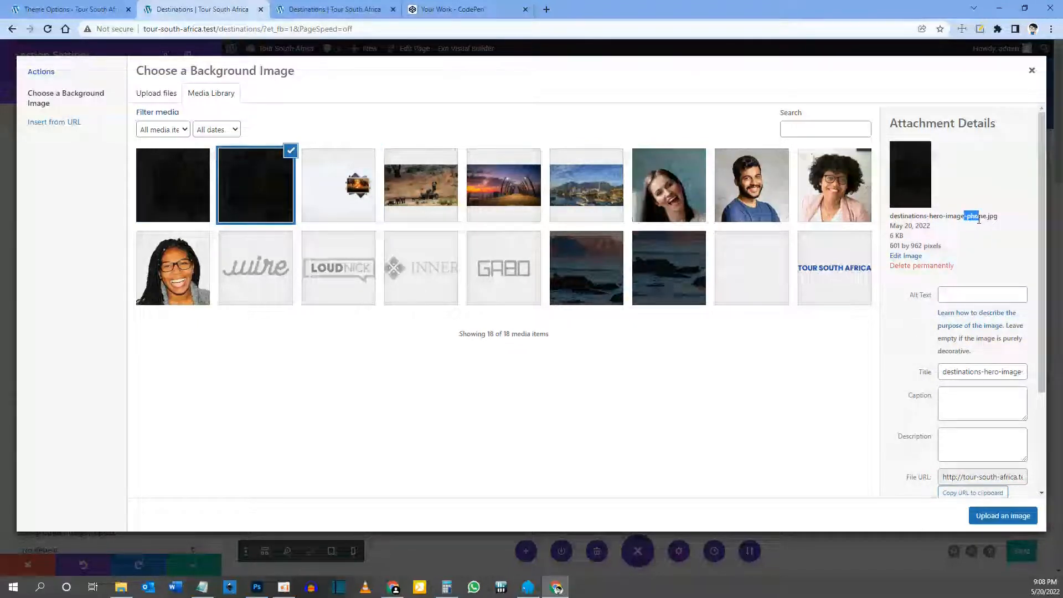
pyautogui.click(183, 185)
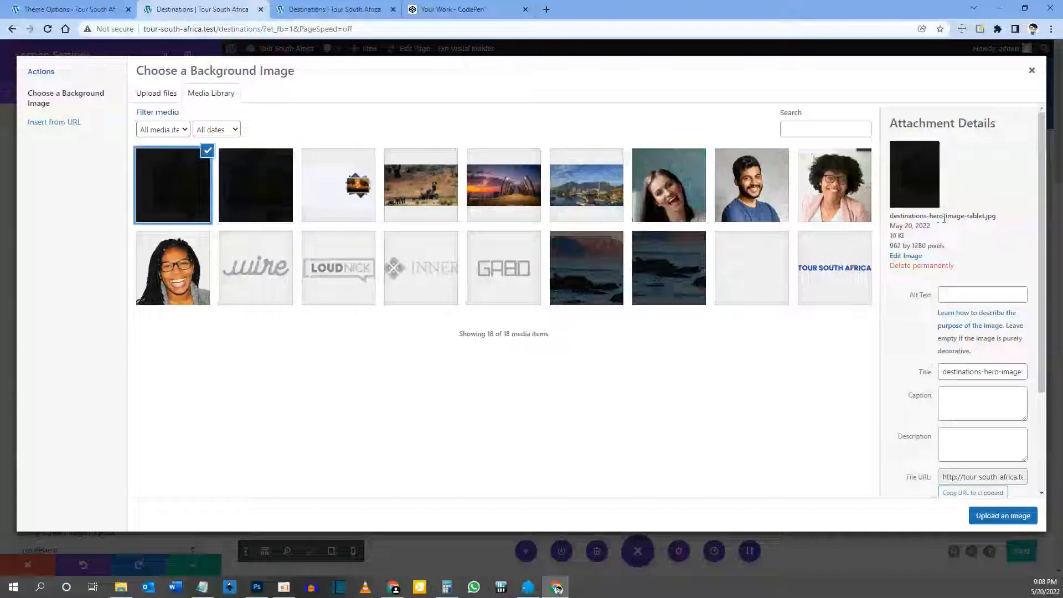
pyautogui.moveTo(966, 217); pyautogui.dragTo(989, 218)
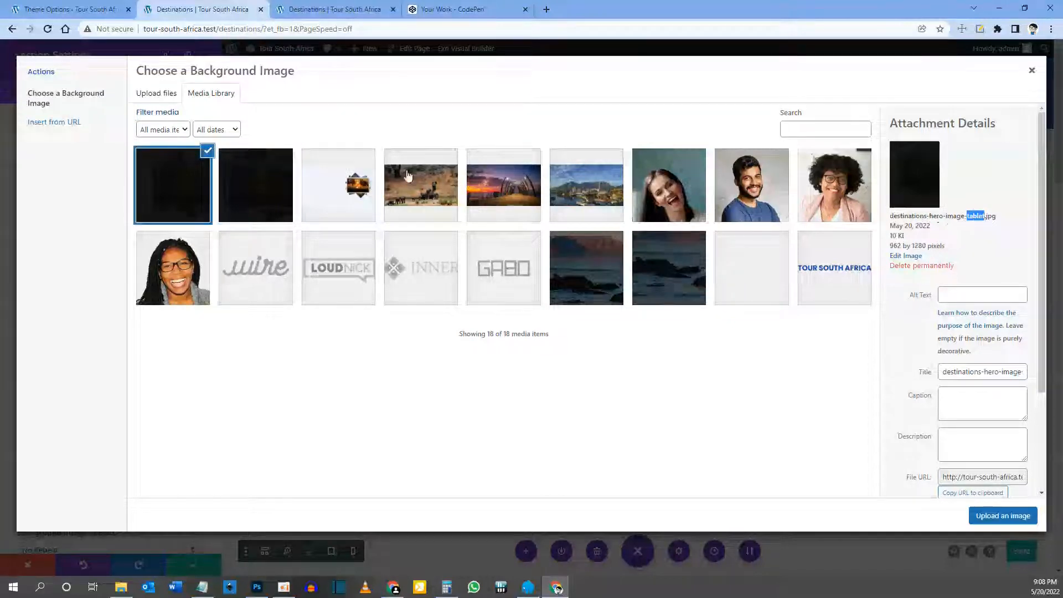
pyautogui.click(337, 176)
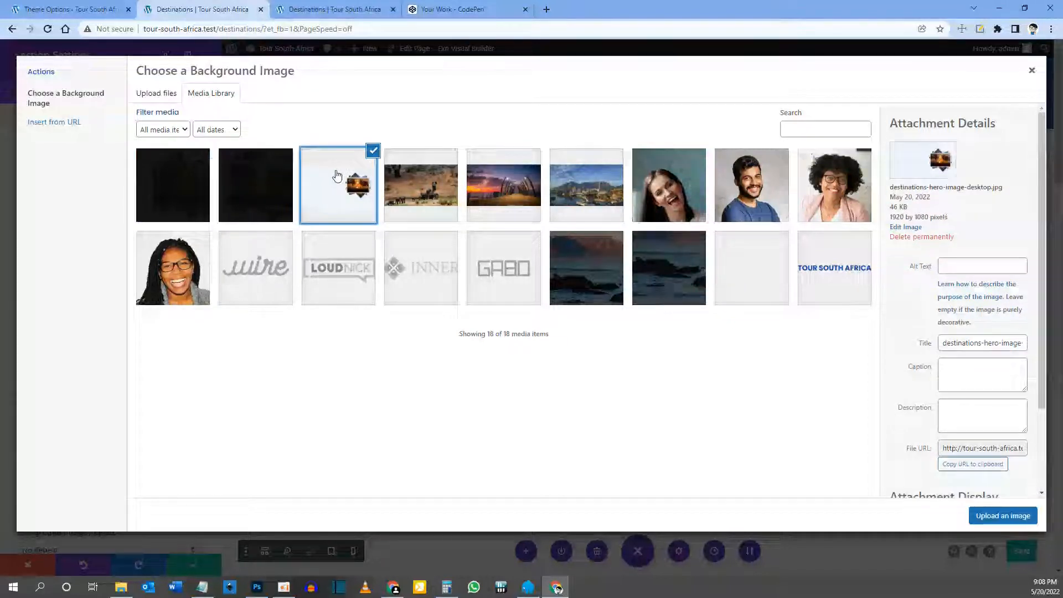
pyautogui.click(1002, 516)
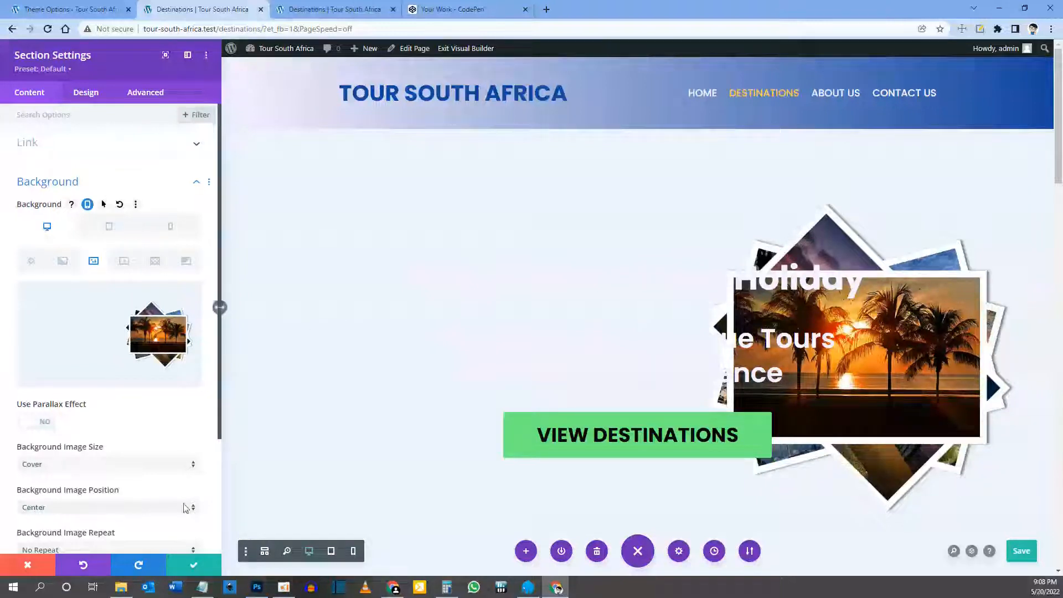
# Step: Close the section settings and delete the headline module from the hero row
pyautogui.click(194, 565)
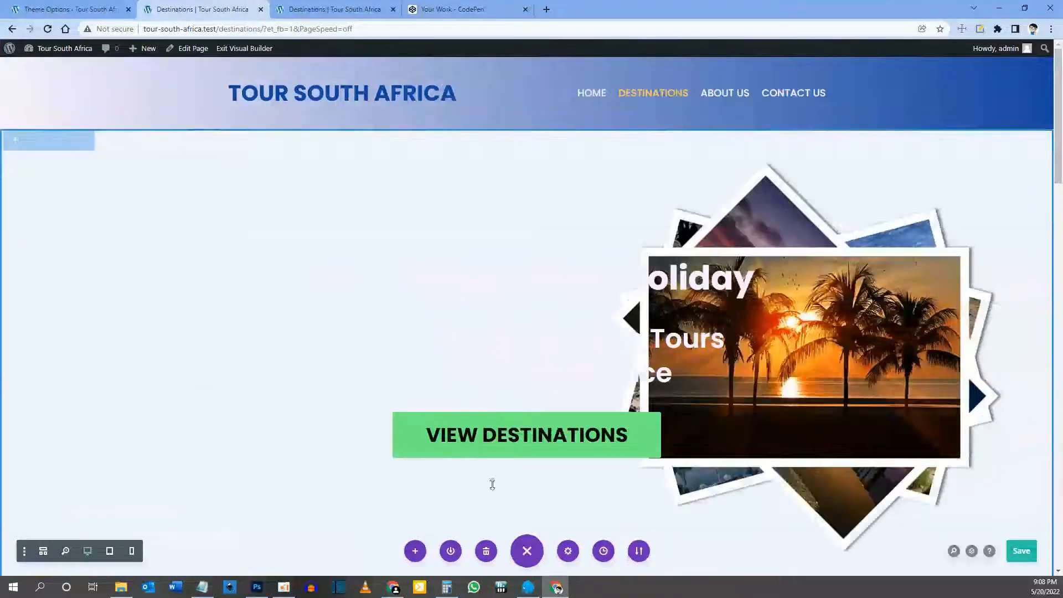
pyautogui.moveTo(593, 278)
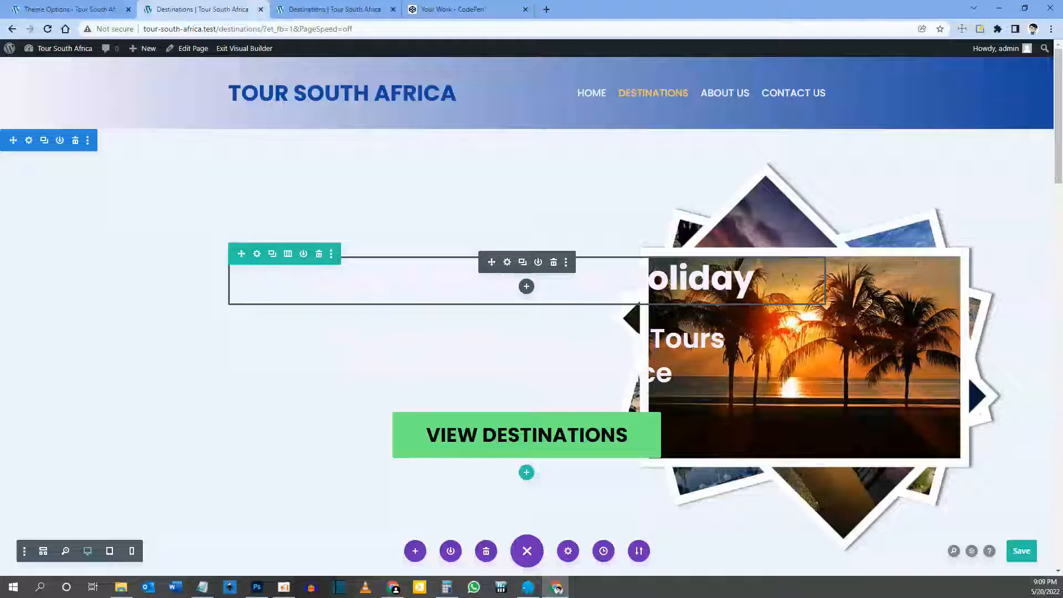
pyautogui.click(555, 263)
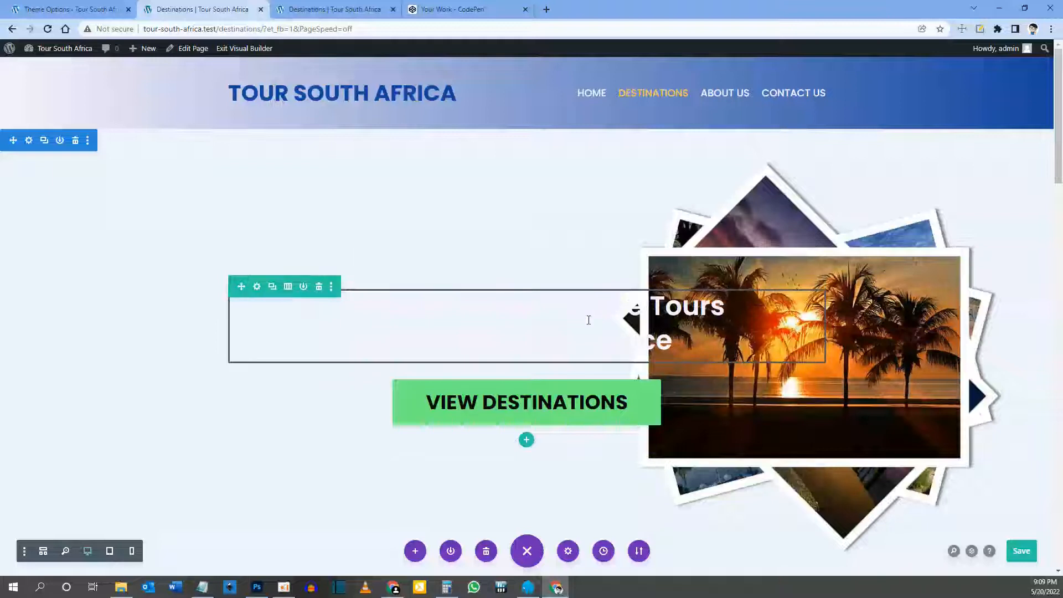
pyautogui.moveTo(678, 308)
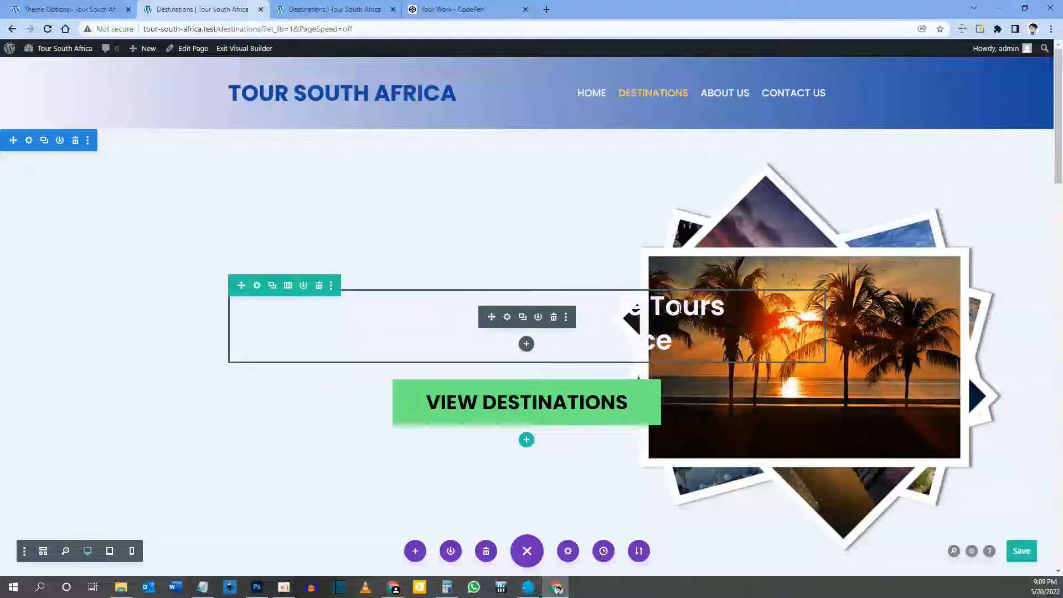
# Step: Change the hero text to a left-aligned, blue H2 heading reading 'Destinations' and save
pyautogui.click(507, 317)
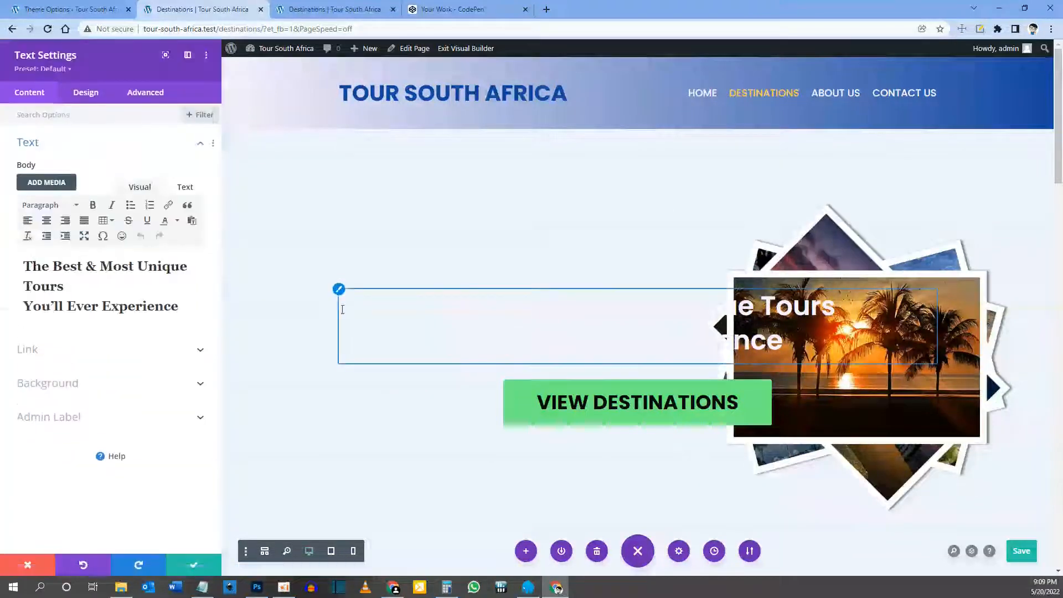
pyautogui.moveTo(178, 307); pyautogui.dragTo(14, 263)
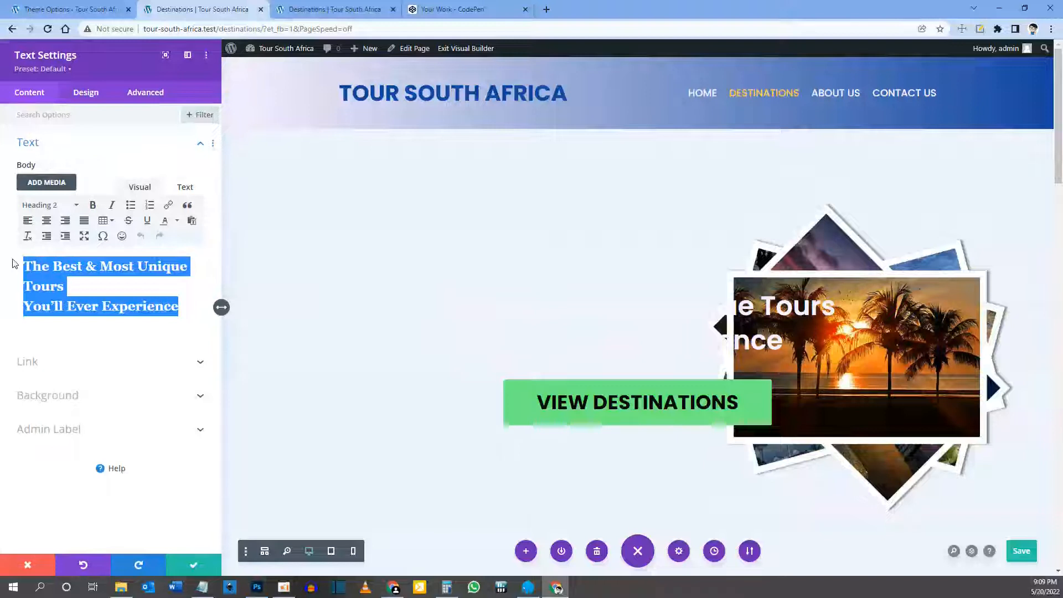
pyautogui.write('Destinations')
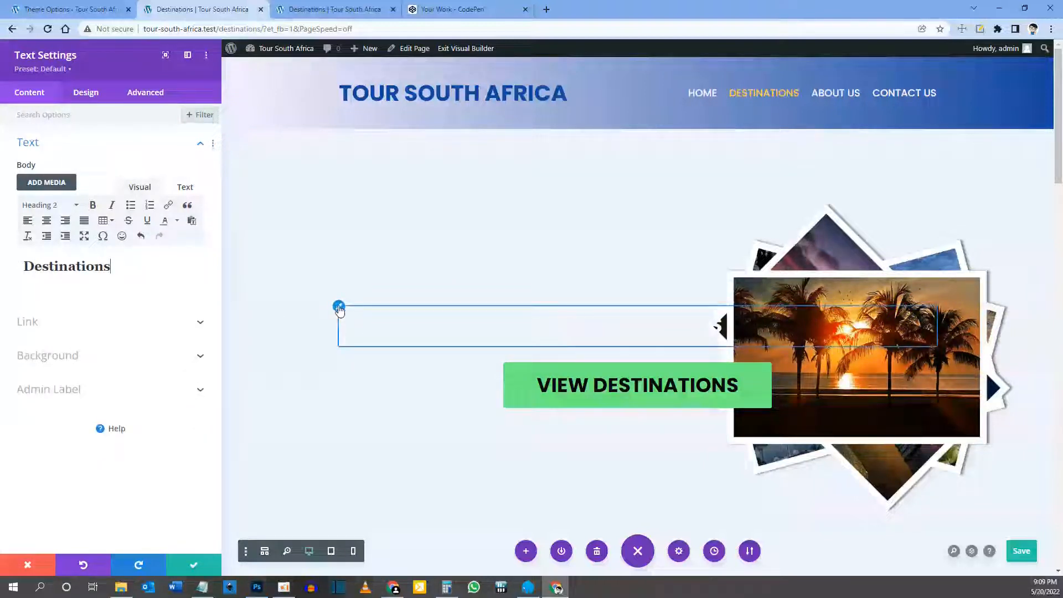
pyautogui.click(339, 307)
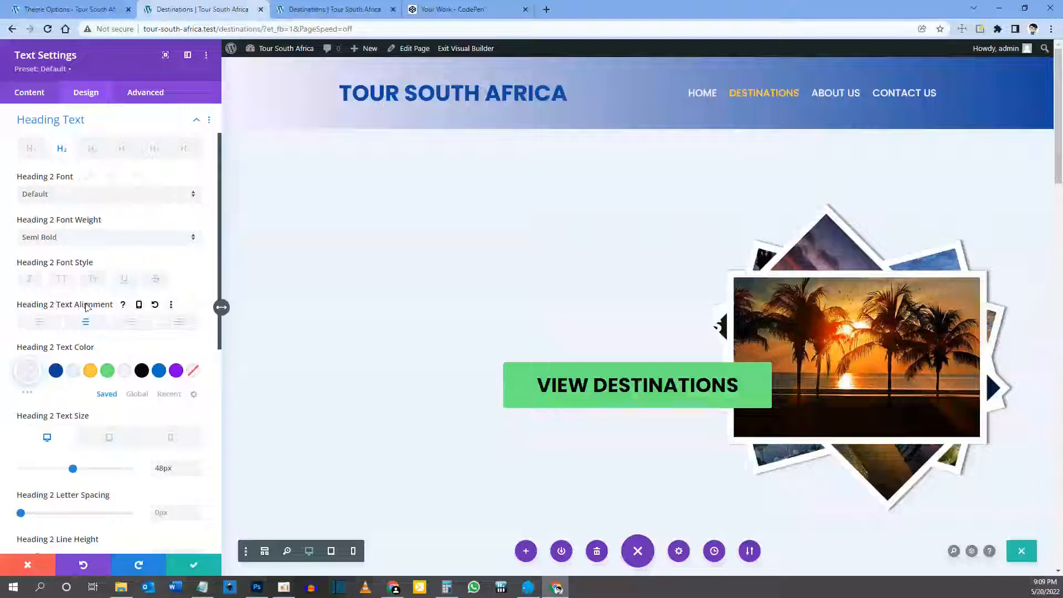
pyautogui.click(39, 323)
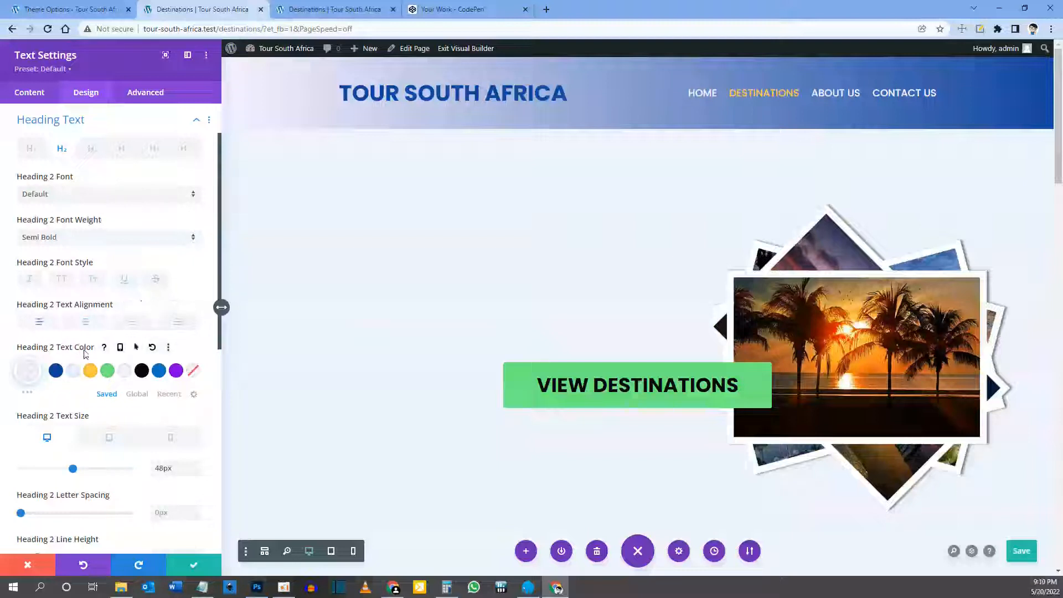
pyautogui.click(153, 349)
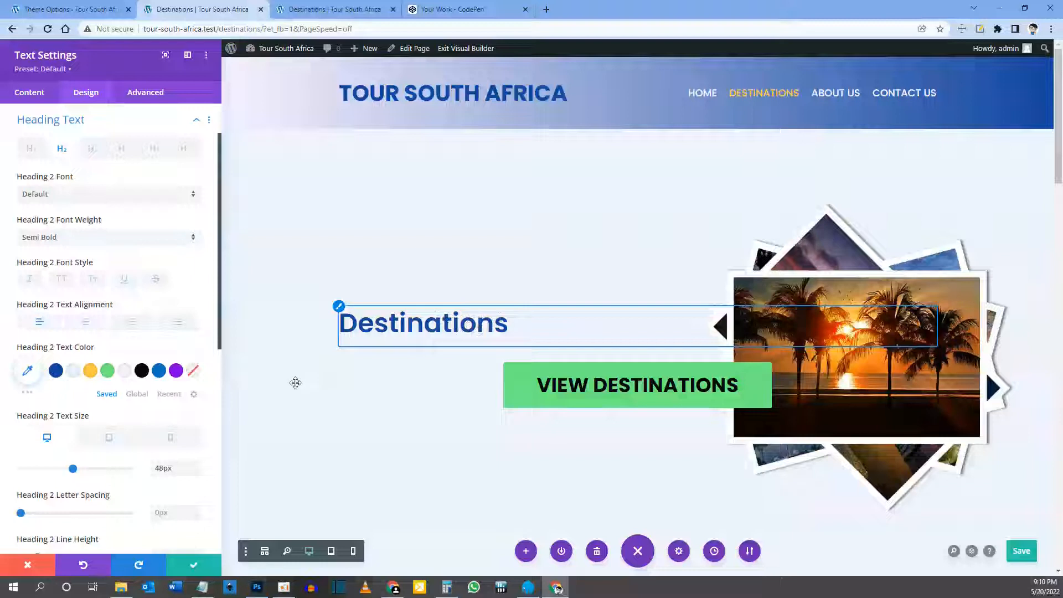
pyautogui.click(194, 565)
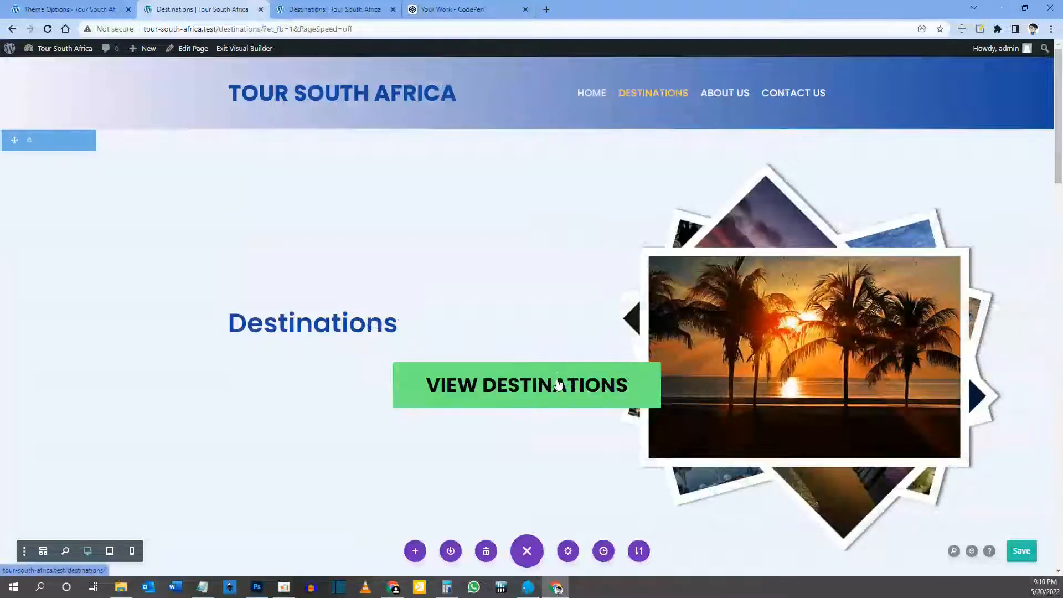
# Step: Delete the View Destinations button module from the hero
pyautogui.moveTo(552, 377)
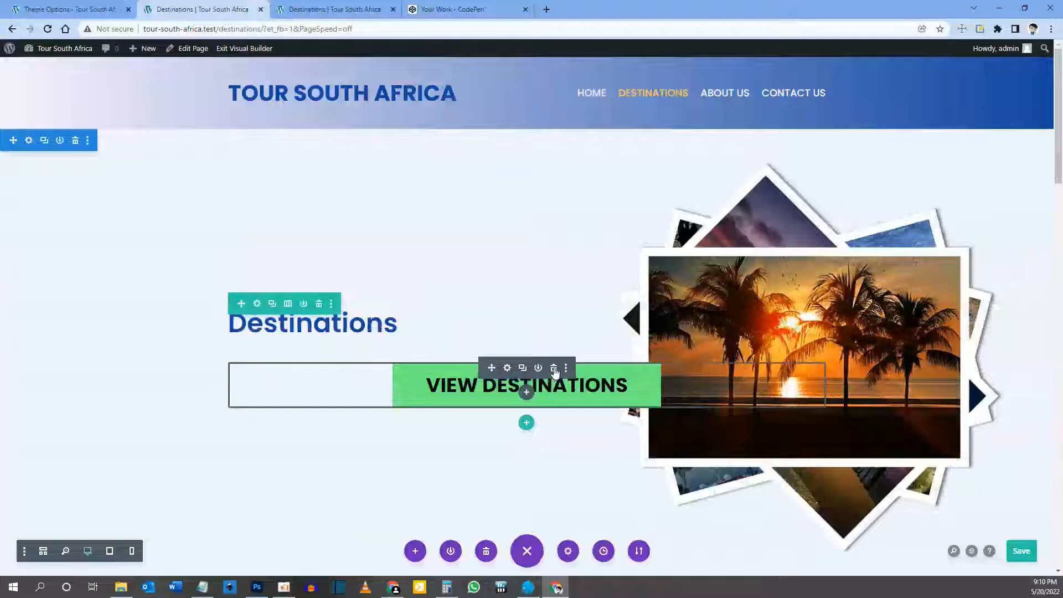
pyautogui.click(553, 372)
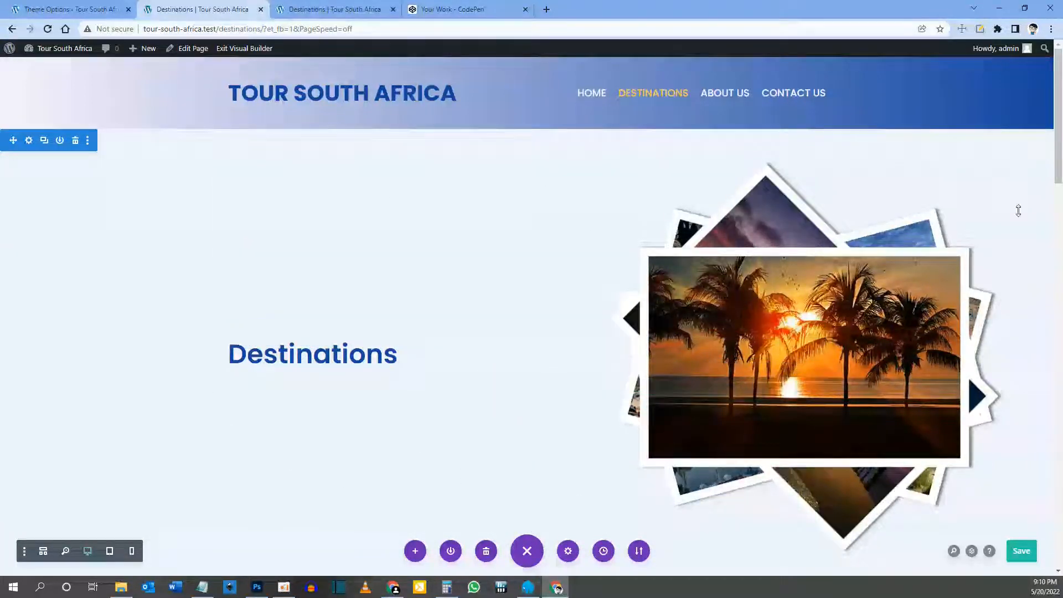
pyautogui.moveTo(543, 359)
# Step: Change the hero section's minimum height from 85vh to 50vh and save the settings
pyautogui.click(29, 142)
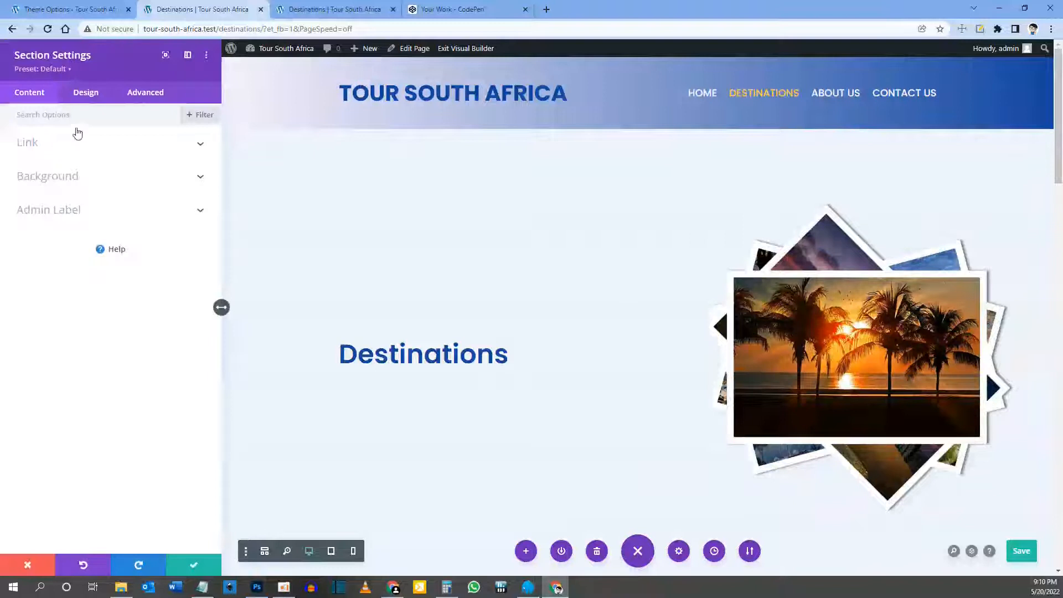
pyautogui.click(91, 96)
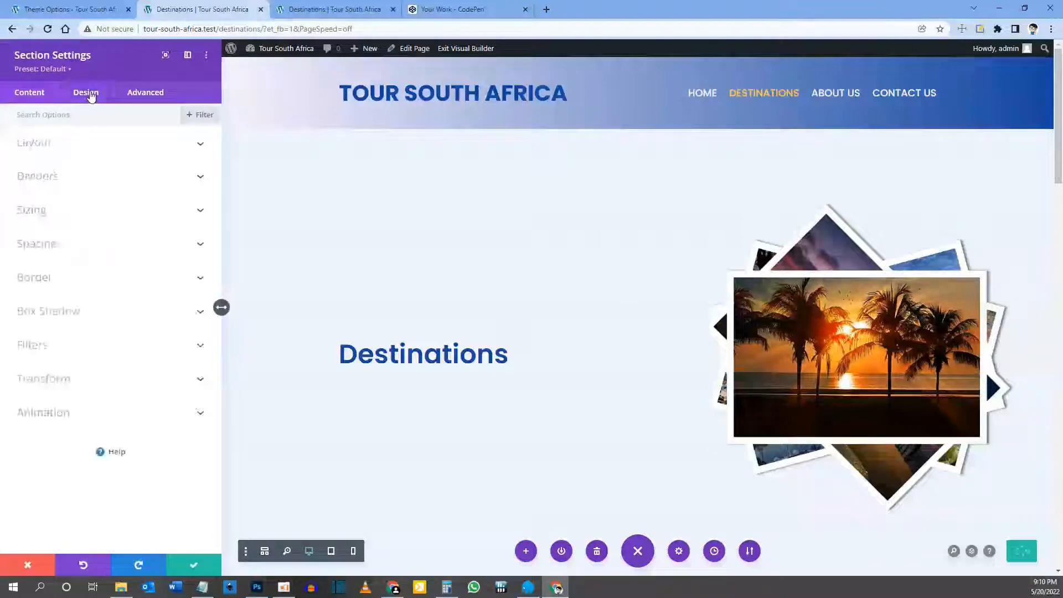
pyautogui.click(43, 216)
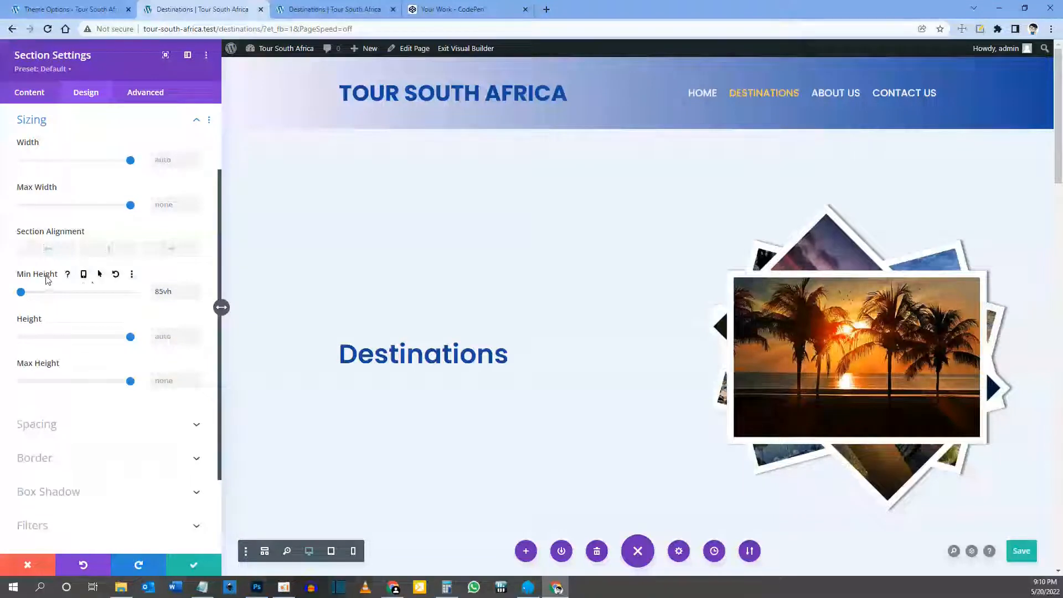
pyautogui.click(168, 292)
pyautogui.click(116, 275)
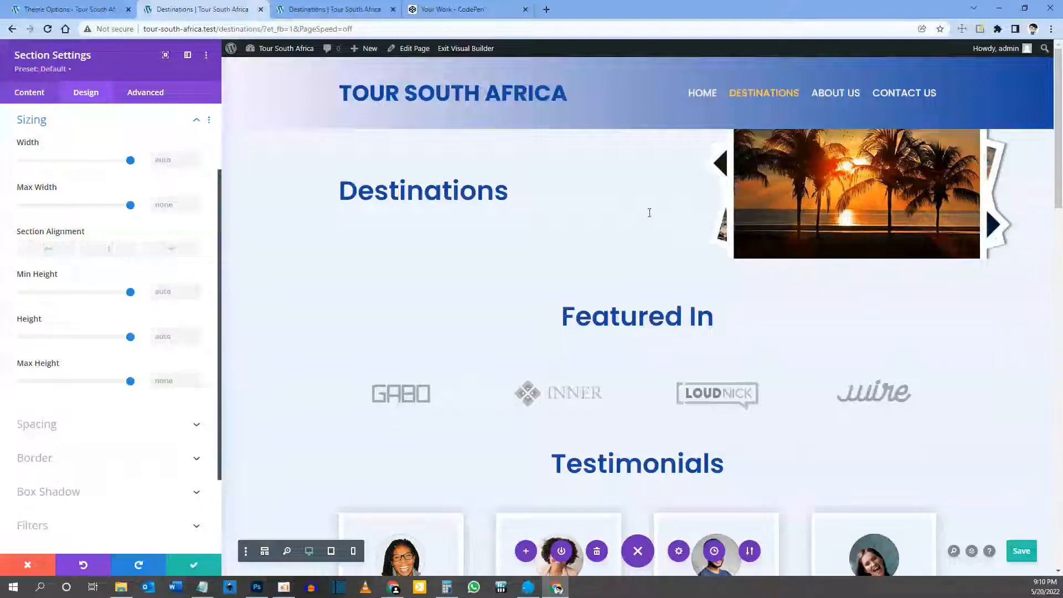
pyautogui.click(162, 293)
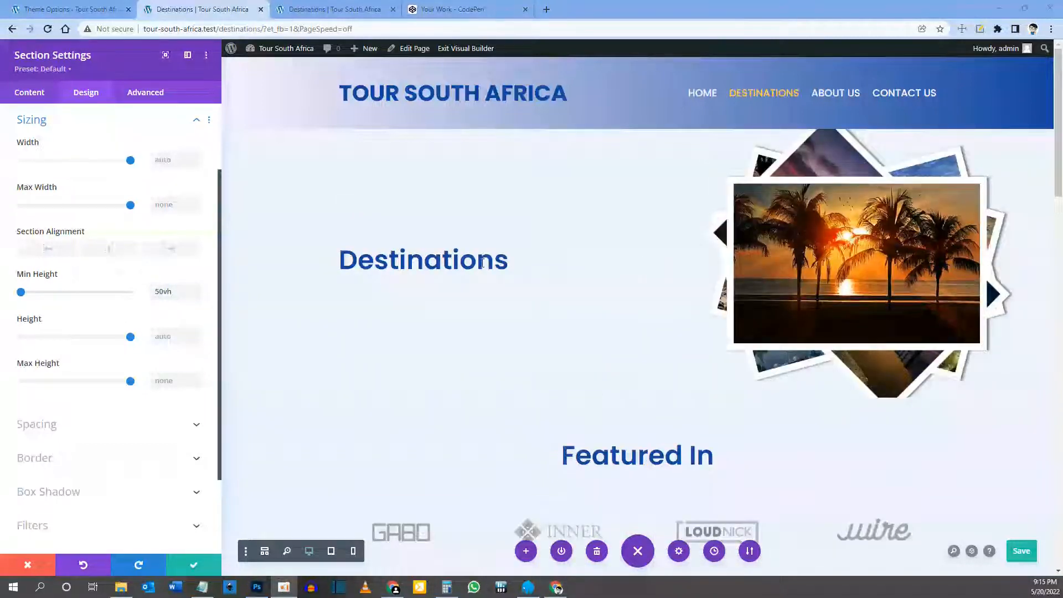
pyautogui.click(205, 563)
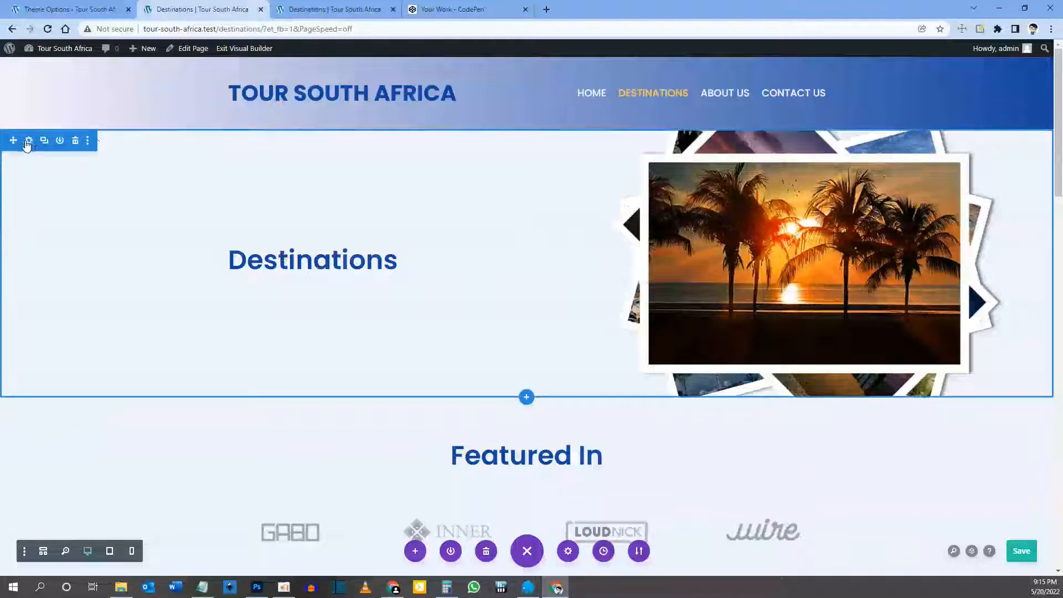
# Step: Set the dark tablet hero image as the section's tablet background
pyautogui.click(27, 142)
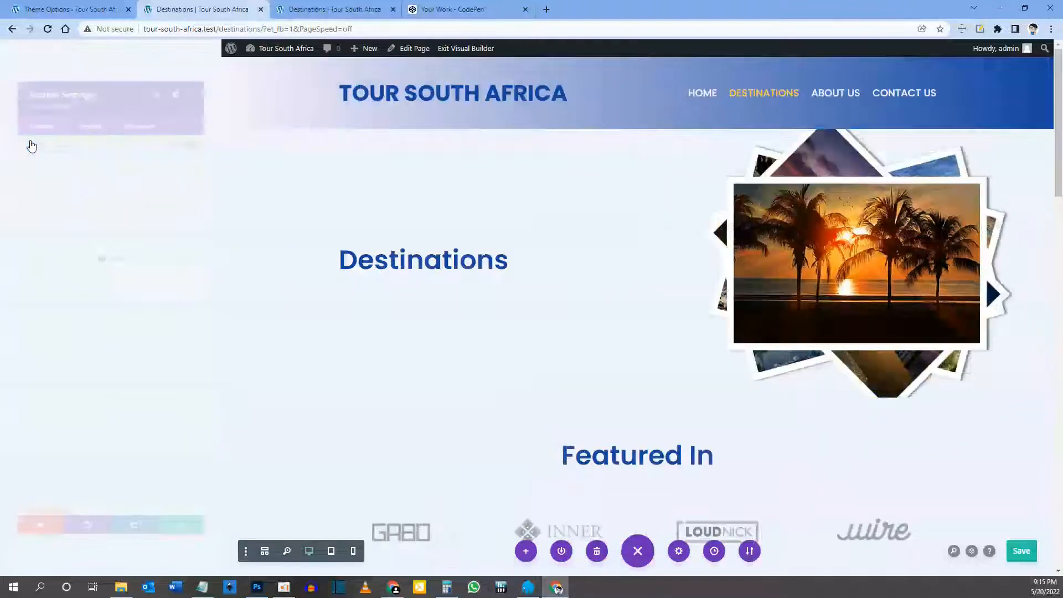
pyautogui.click(88, 180)
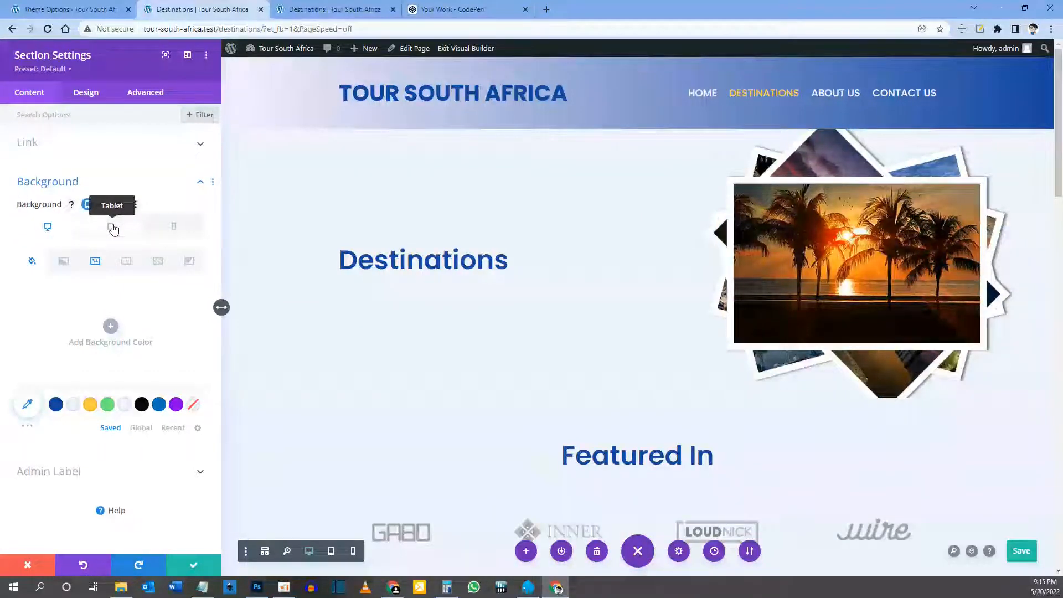
pyautogui.click(113, 230)
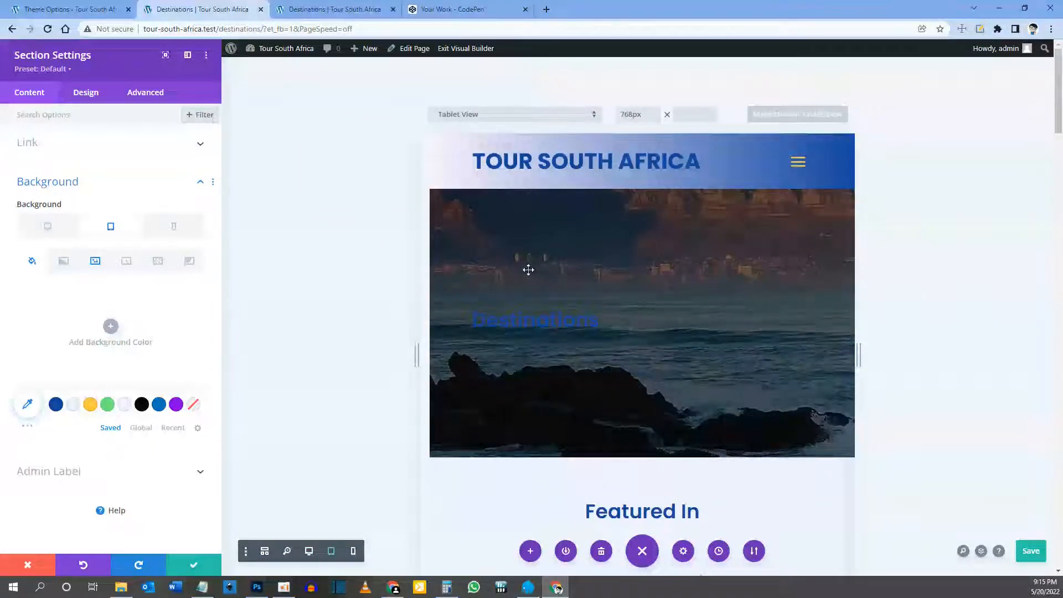
pyautogui.click(93, 261)
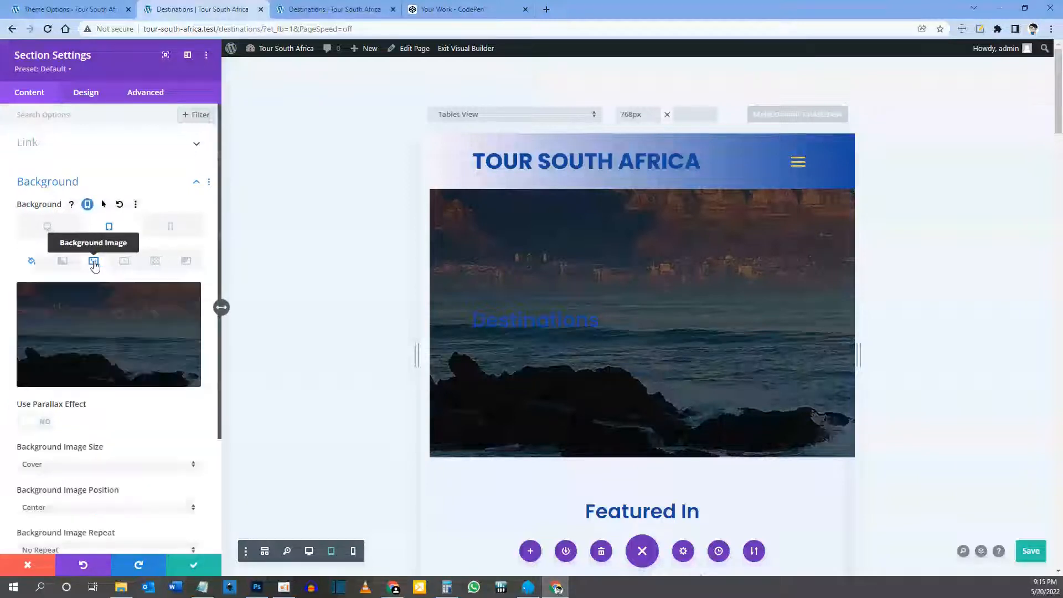
pyautogui.click(114, 332)
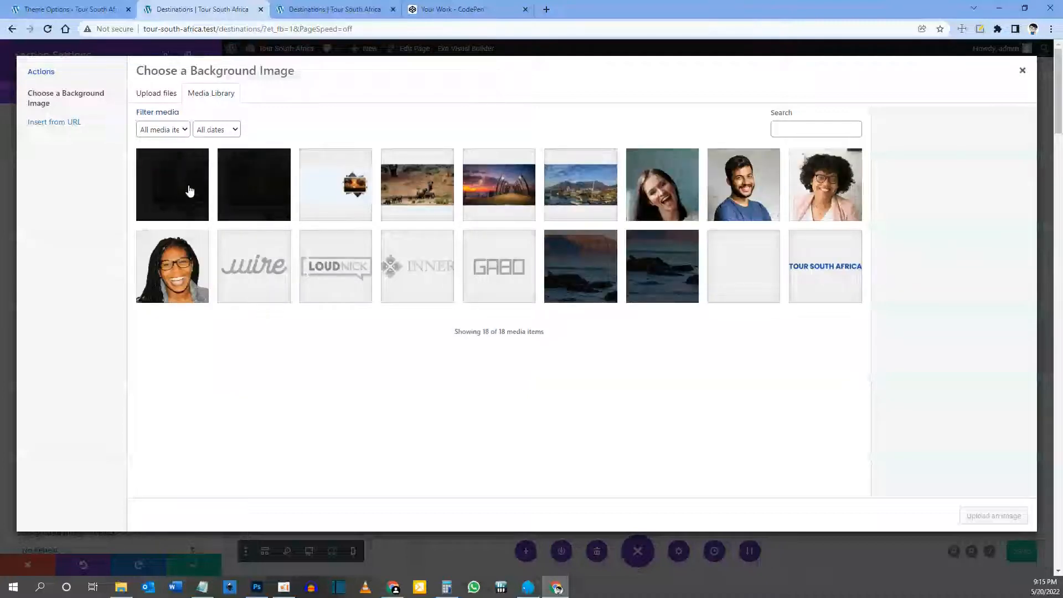
pyautogui.click(190, 190)
pyautogui.moveTo(957, 217); pyautogui.dragTo(984, 224)
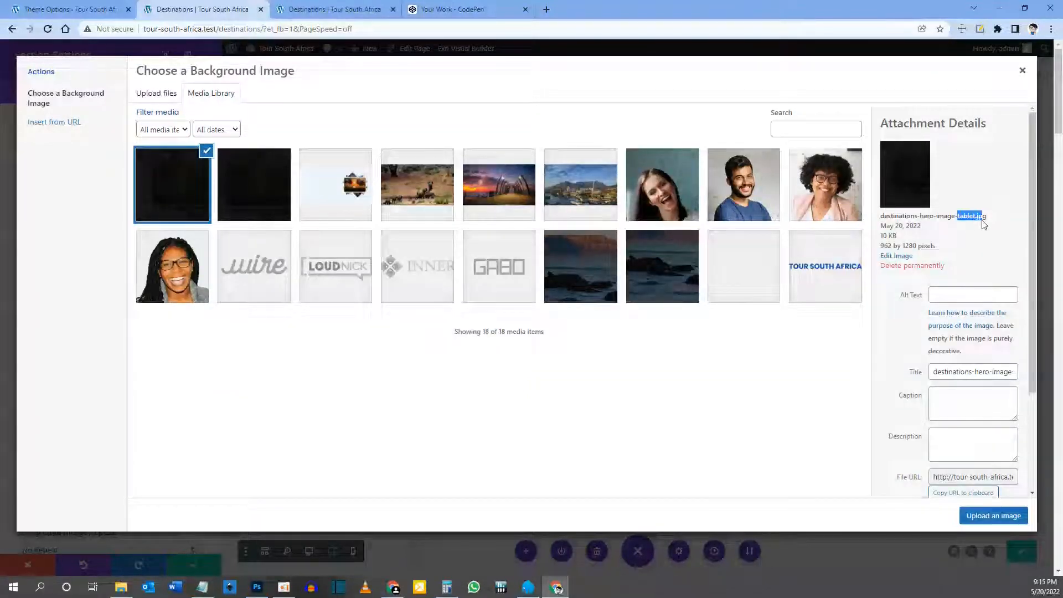
pyautogui.click(987, 522)
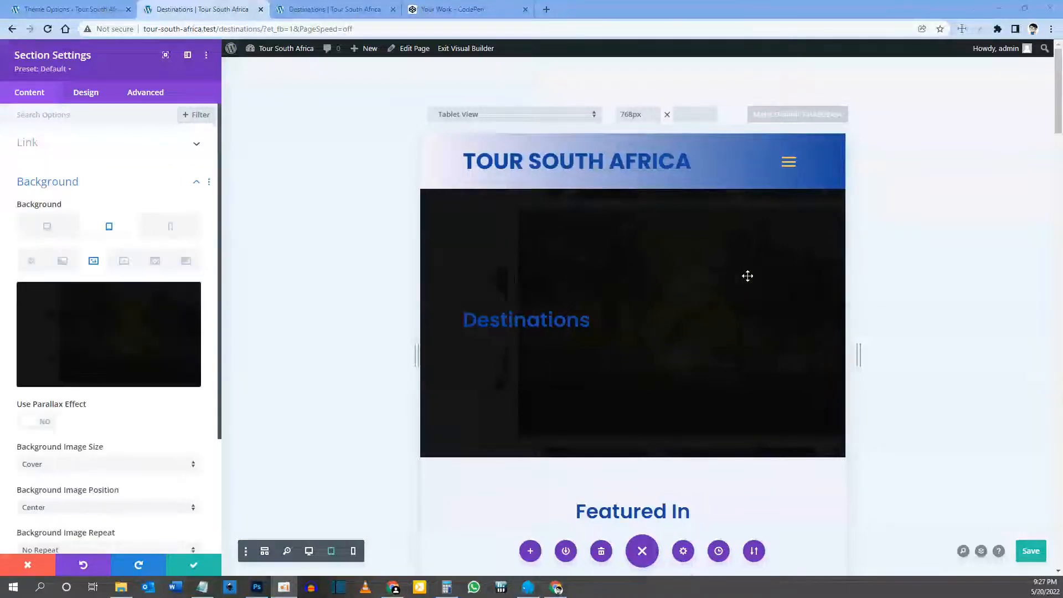
# Step: Swap the tablet background to destinations-hero-image-tablet-3.jpg, then save the page
pyautogui.click(124, 333)
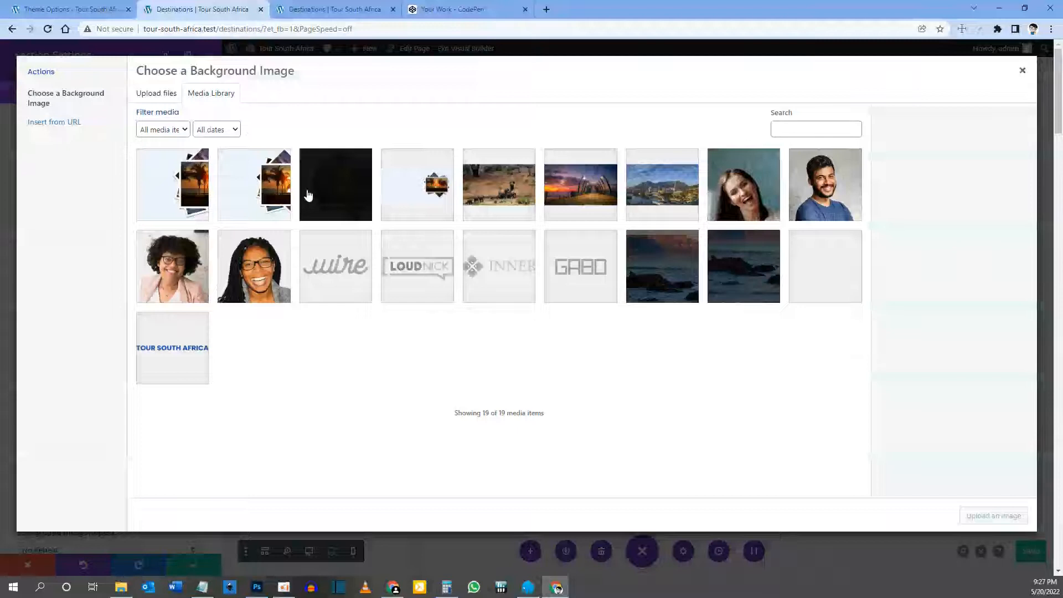
pyautogui.click(158, 176)
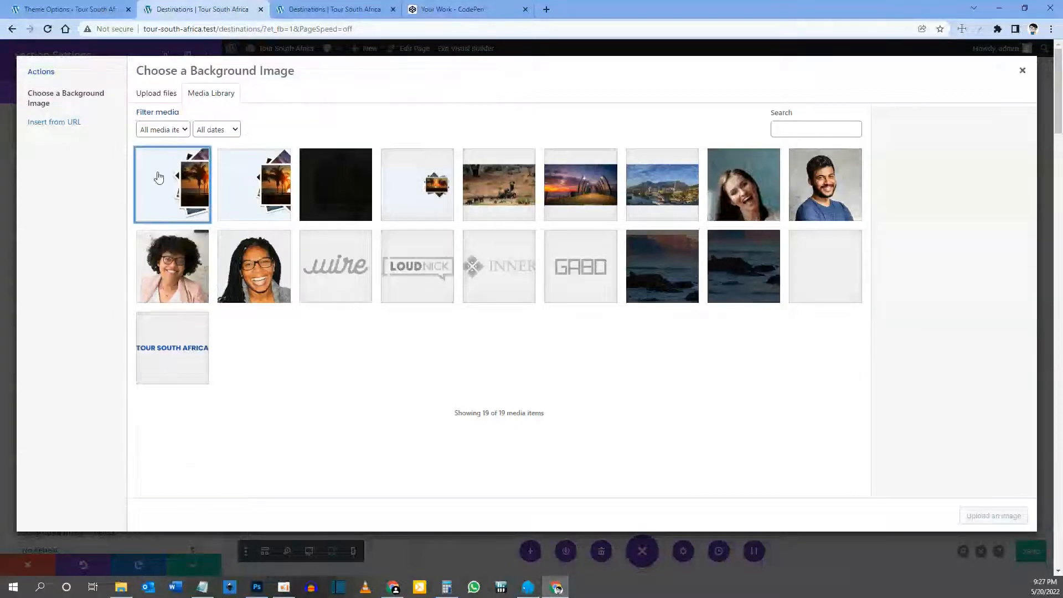
pyautogui.click(274, 202)
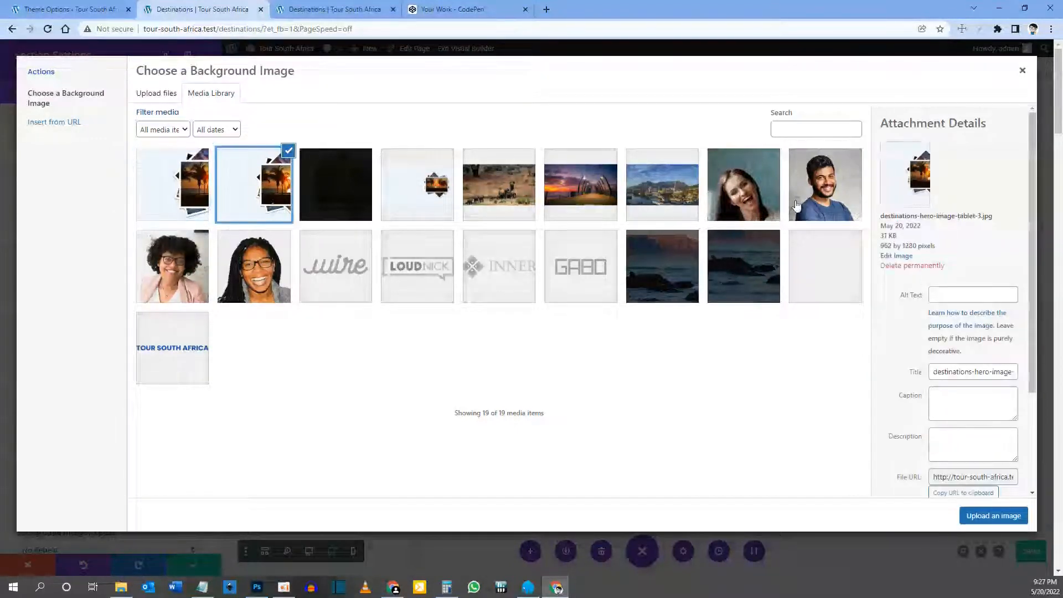
pyautogui.moveTo(955, 217); pyautogui.dragTo(978, 217)
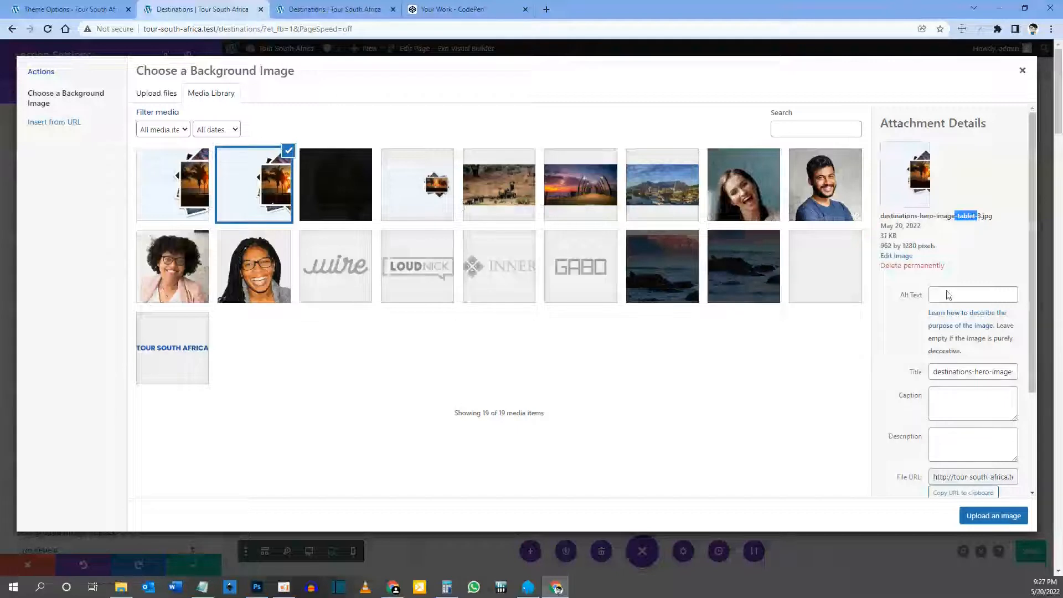
pyautogui.click(990, 516)
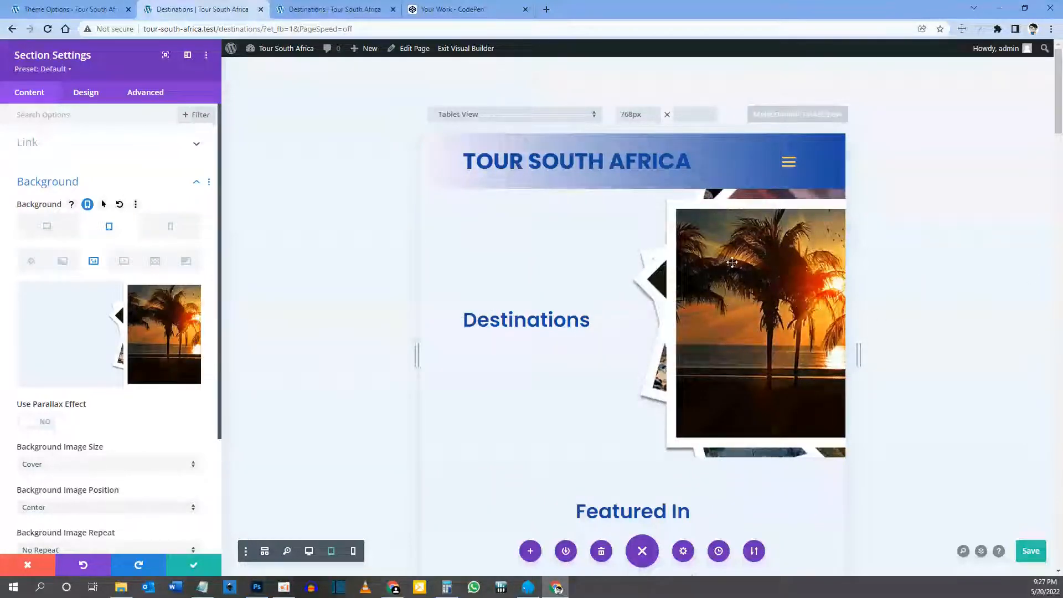
pyautogui.hotkey('ctrl', 's')
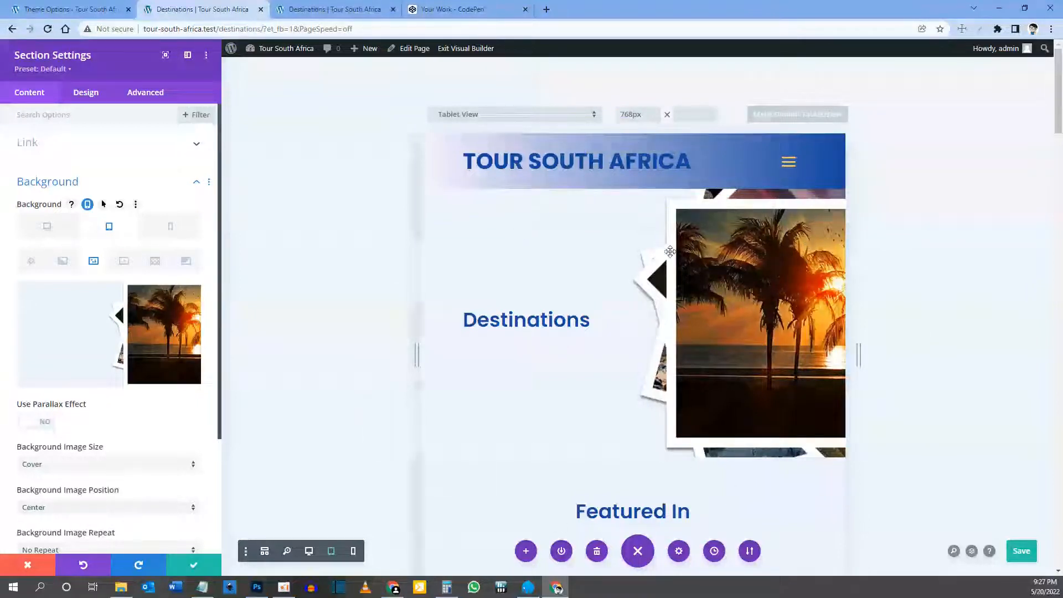
# Step: Replace the phone background with destinations-hero-image-phone-1.jpg and close the section settings
pyautogui.click(173, 227)
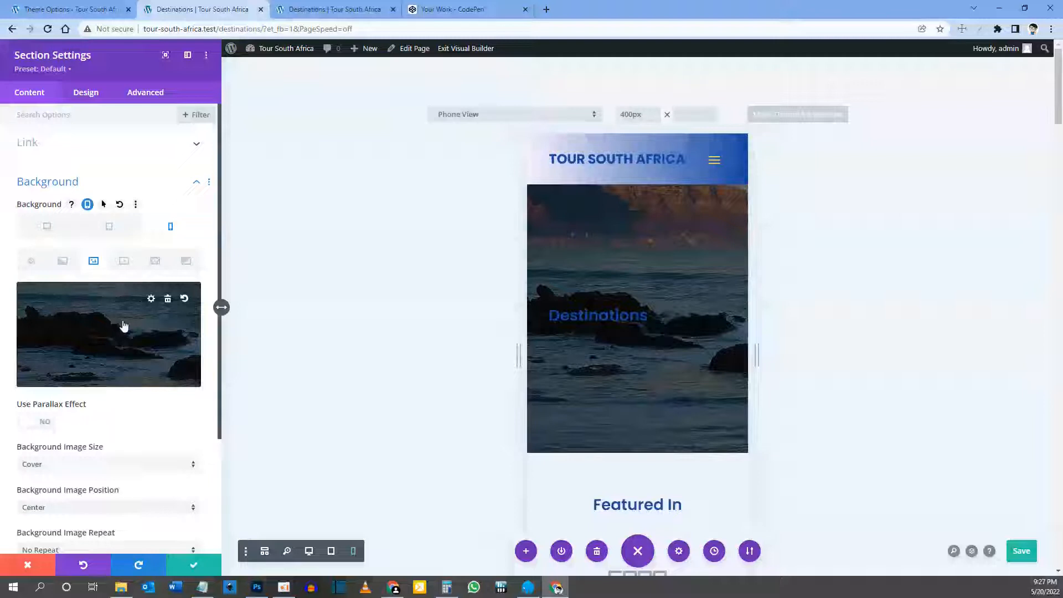
pyautogui.click(168, 299)
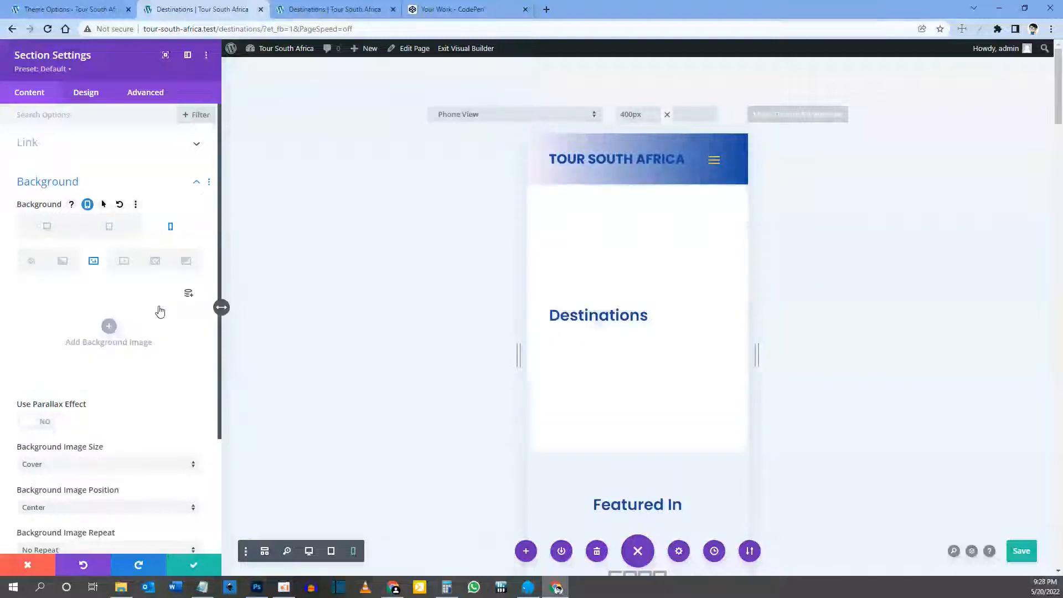
pyautogui.click(124, 328)
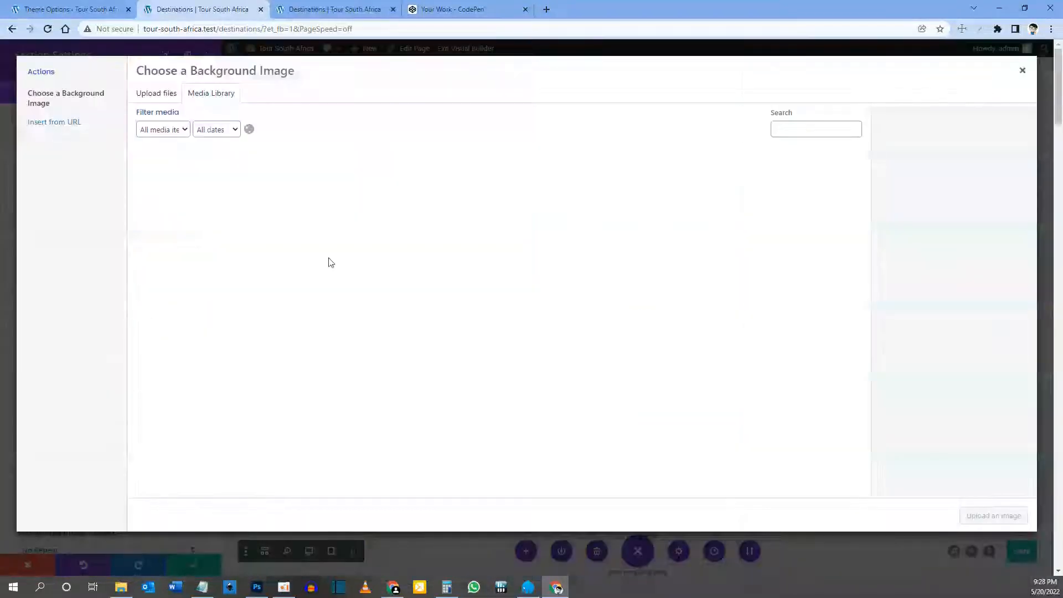
pyautogui.click(189, 180)
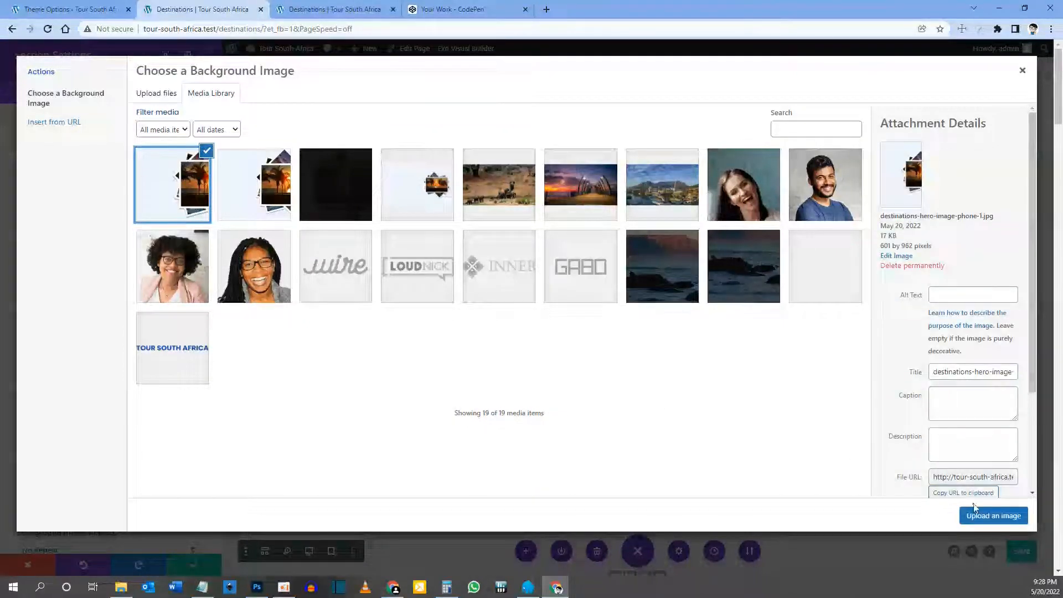
pyautogui.click(978, 517)
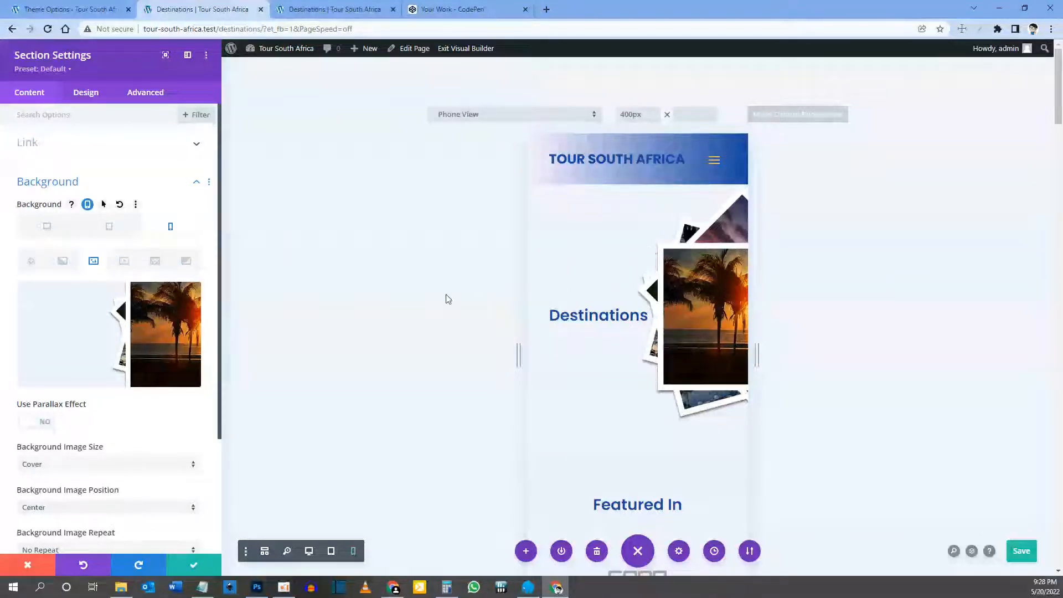
pyautogui.click(194, 565)
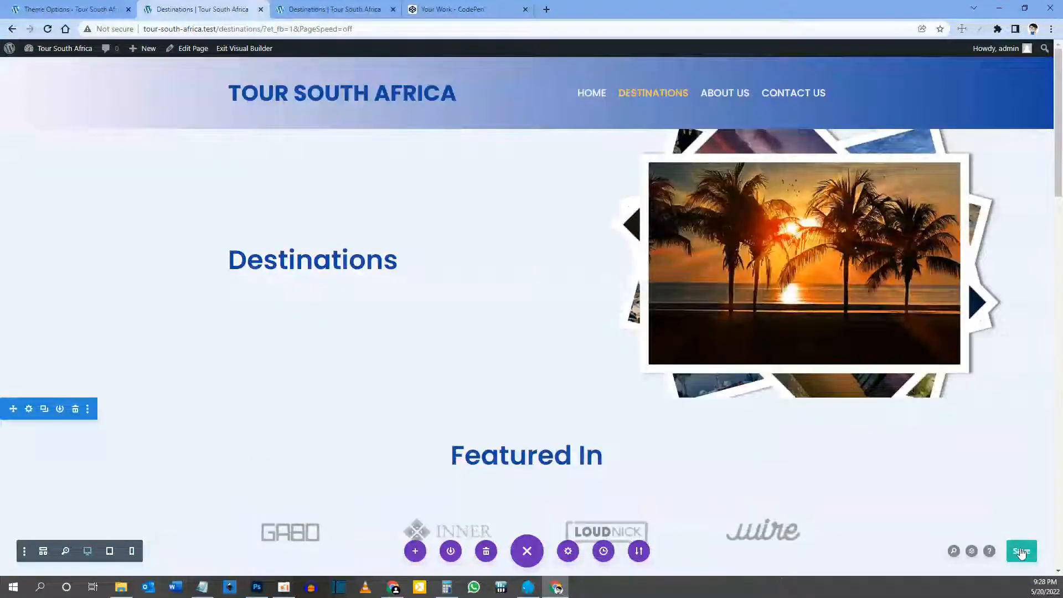
# Step: Save the page, reload the live Destinations page to check the blue heading, then return to the builder
pyautogui.click(1022, 552)
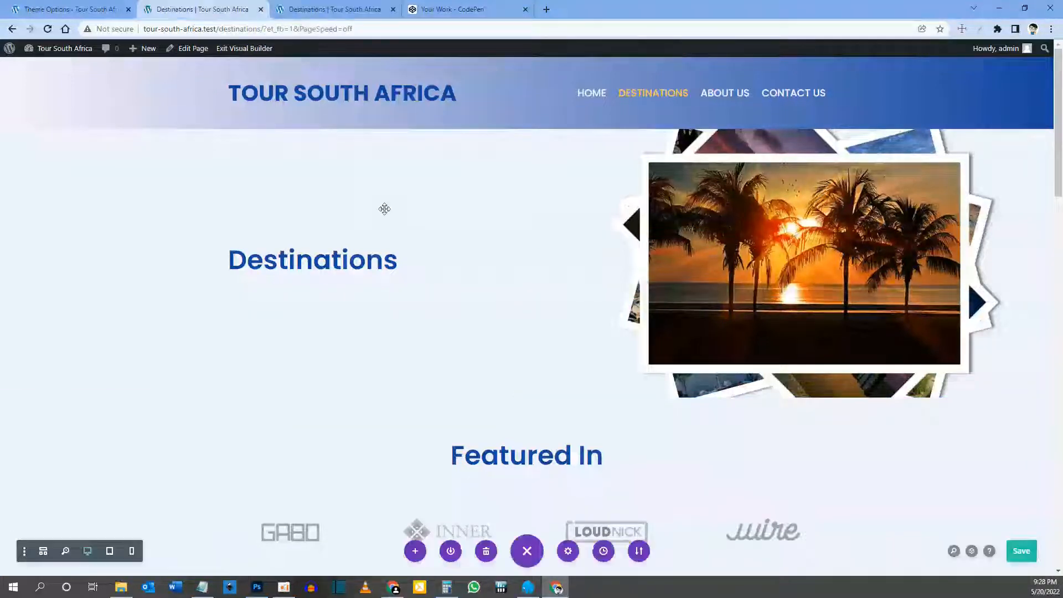
pyautogui.click(340, 12)
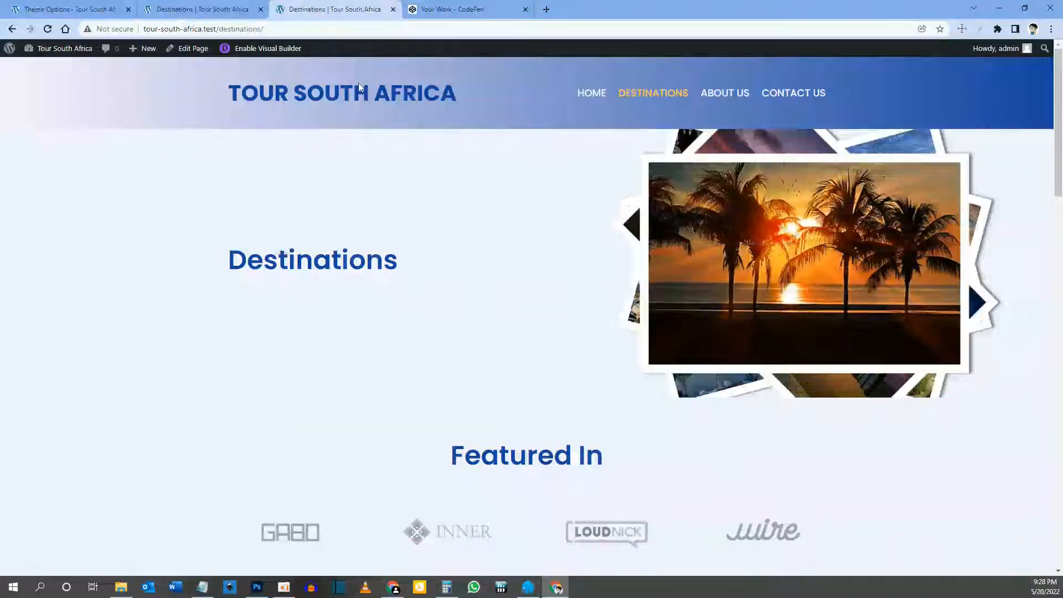
pyautogui.press('F5')
pyautogui.click(213, 5)
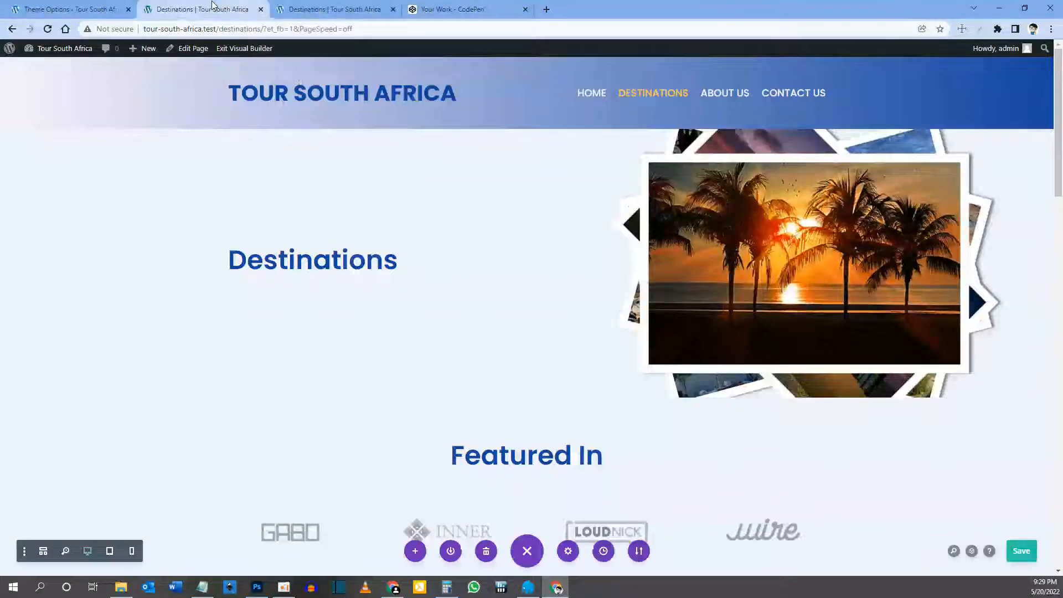
# Step: Delete the Featured In and Testimonials section below the Destinations hero
pyautogui.scroll(-3, 449, 257)
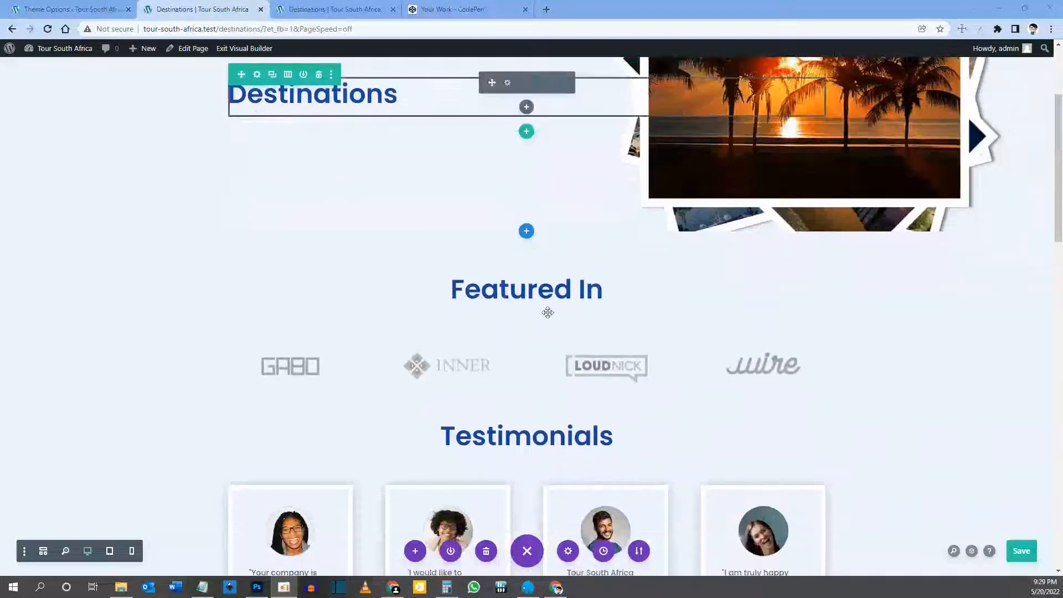
pyautogui.scroll(-2, 333, 404)
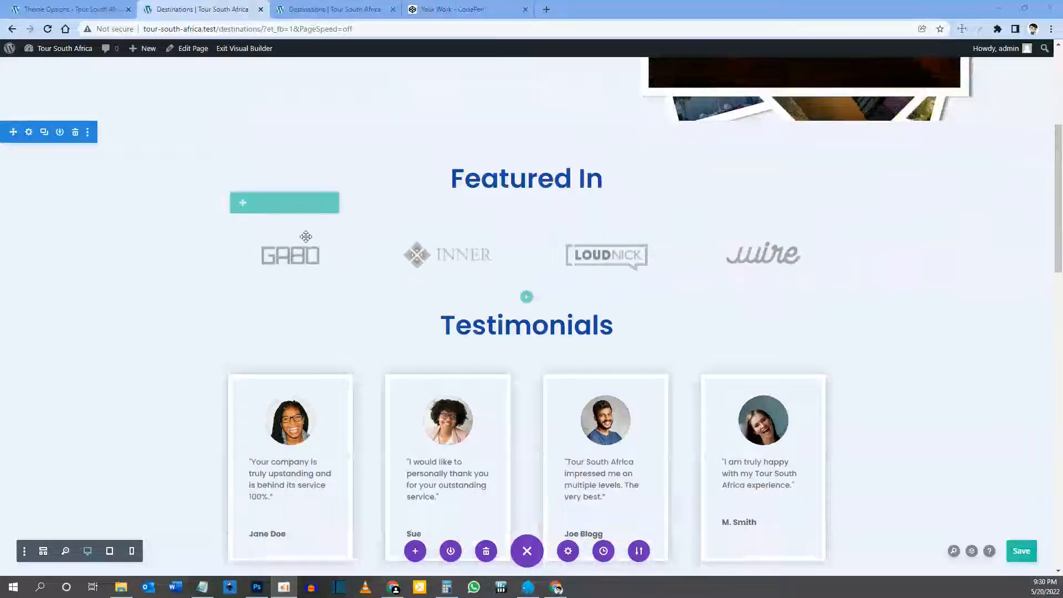
pyautogui.click(75, 133)
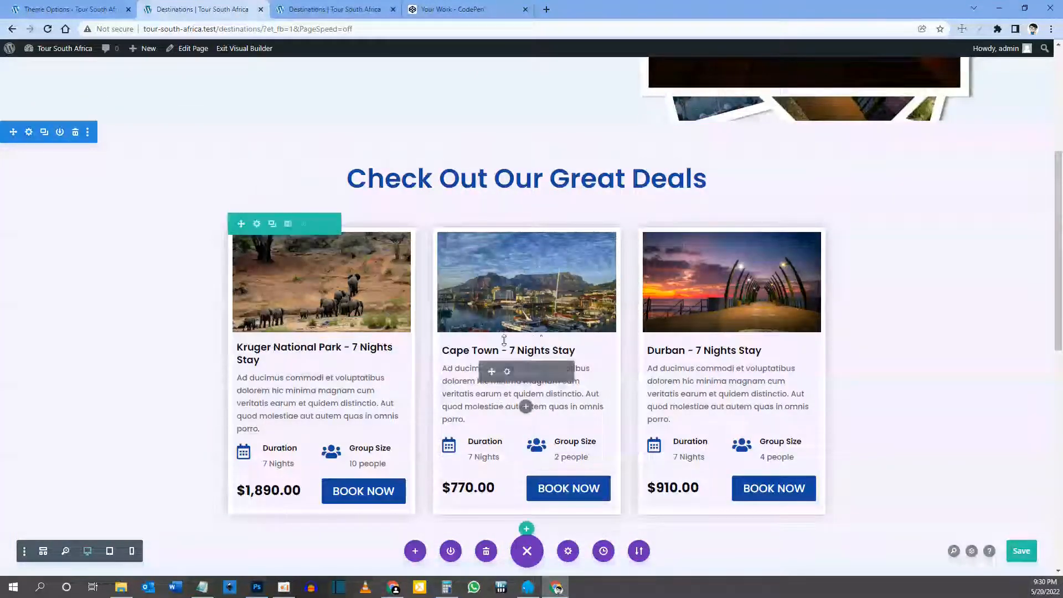
pyautogui.scroll(-3, 409, 351)
pyautogui.scroll(-3, 409, 352)
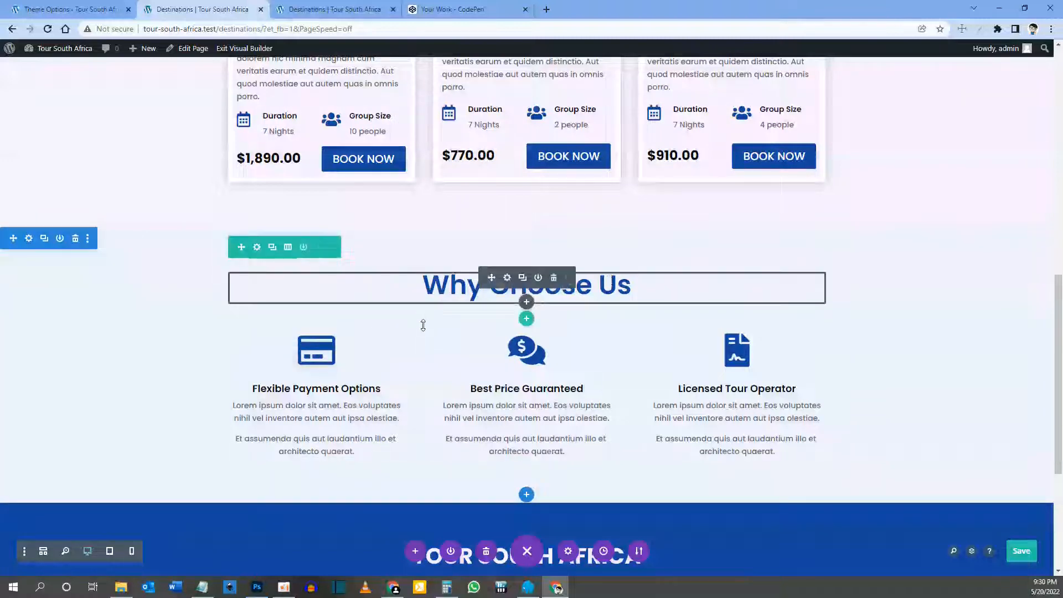
pyautogui.scroll(4, 424, 325)
pyautogui.scroll(-8, 392, 377)
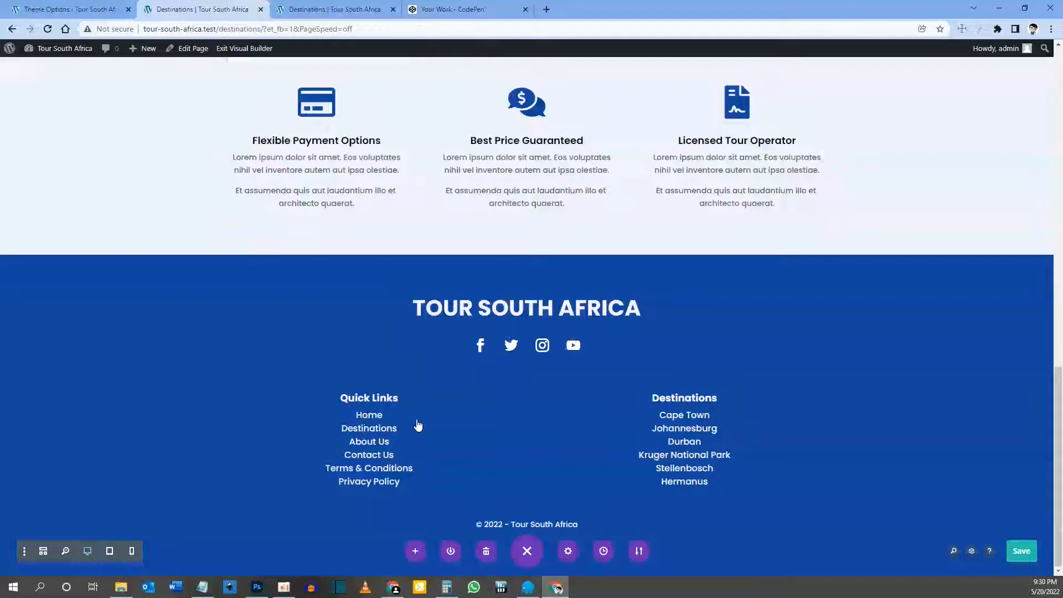
pyautogui.scroll(7, 418, 425)
pyautogui.scroll(3, 462, 389)
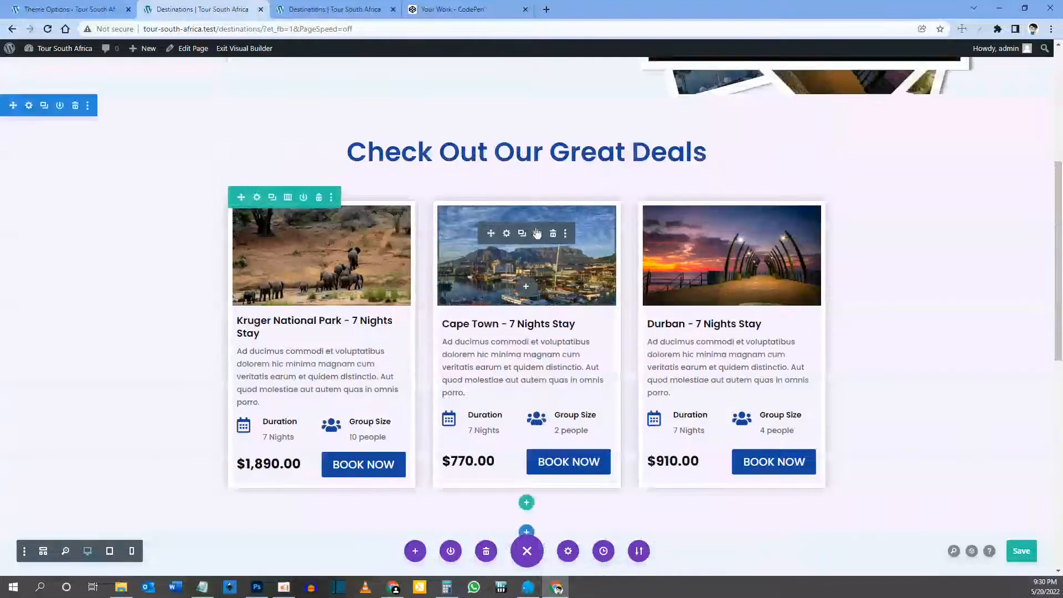
pyautogui.scroll(2, 510, 331)
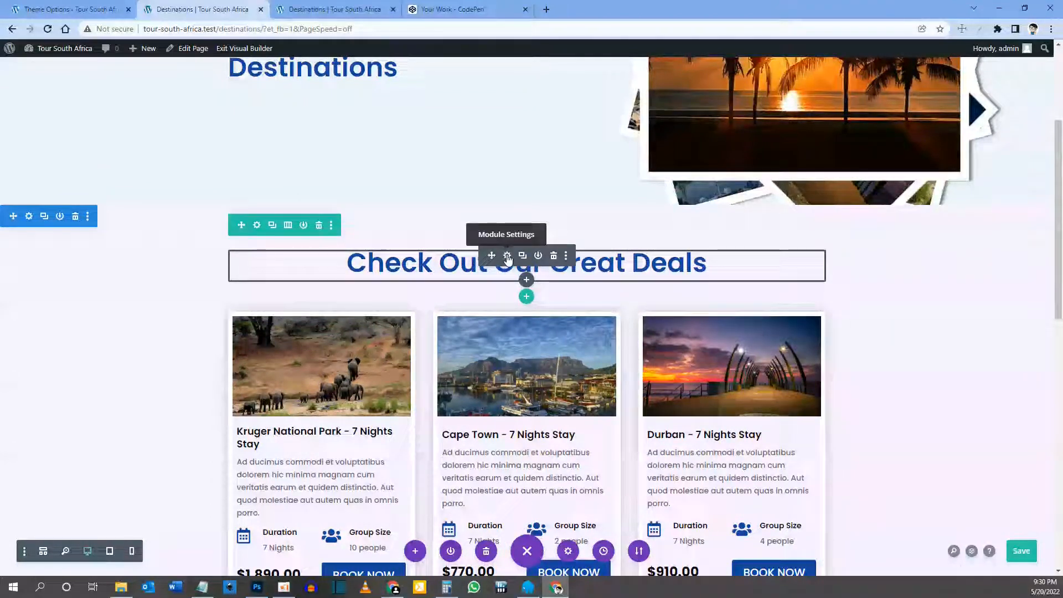
# Step: Replace the 'Check Out Our Great Deals' heading text with 'The Best Prices Guaranteed!'
pyautogui.click(508, 257)
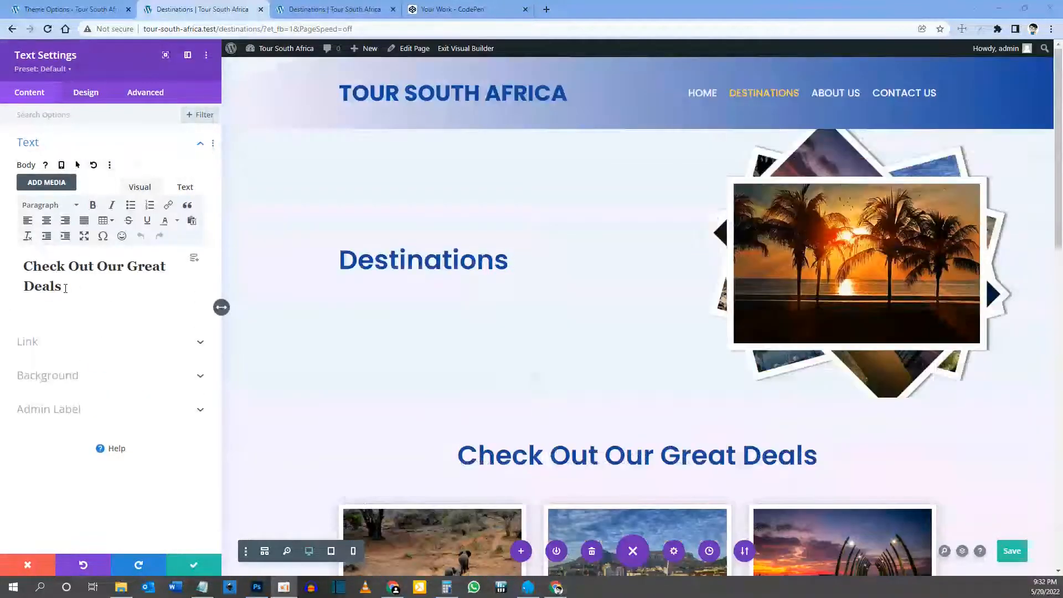
pyautogui.moveTo(65, 288); pyautogui.dragTo(22, 261)
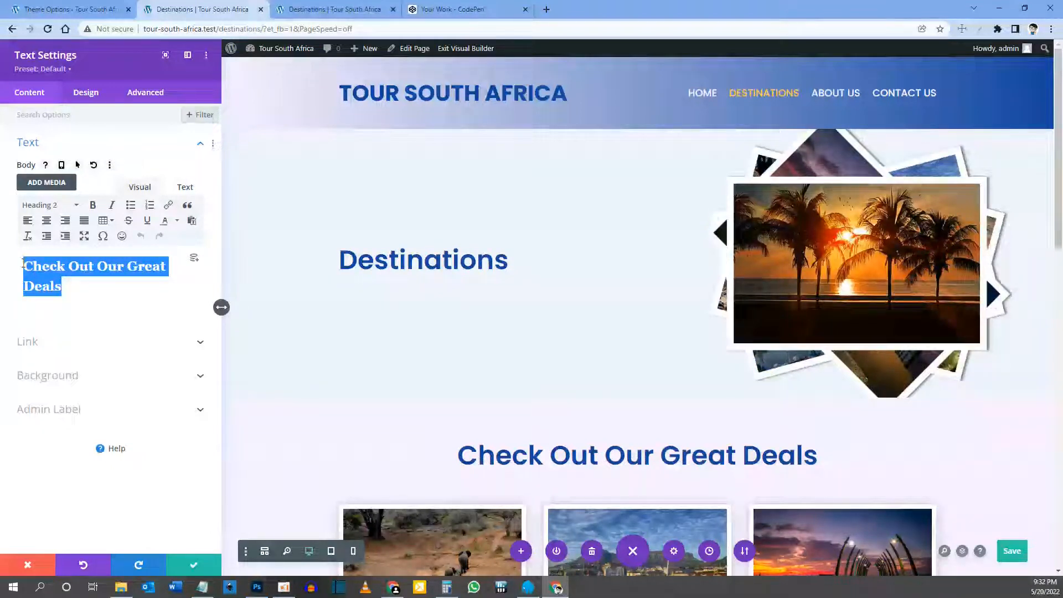
pyautogui.write('The Best Prices Guaranteed!')
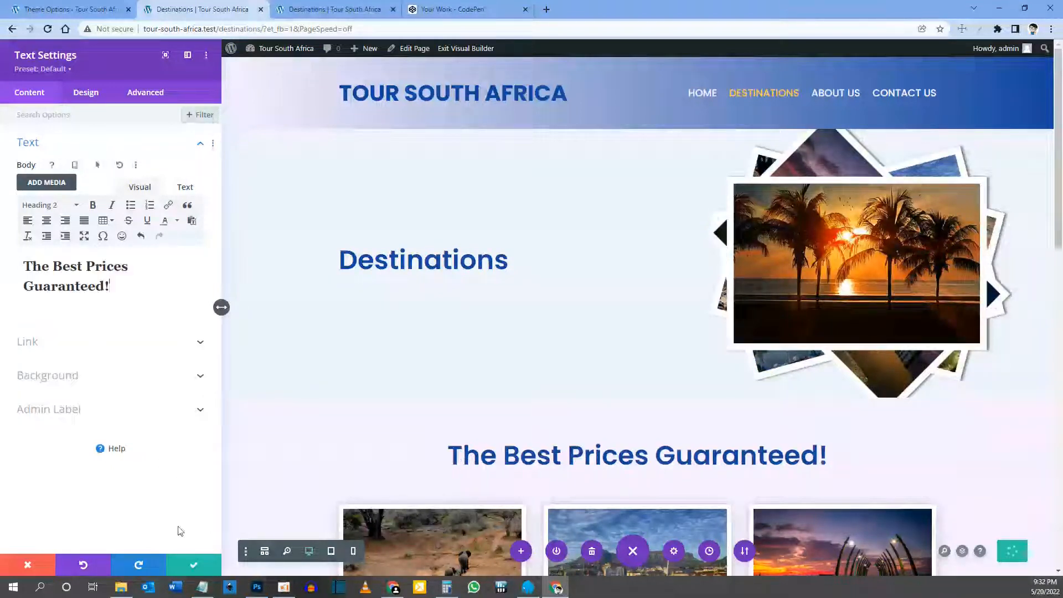
pyautogui.click(199, 565)
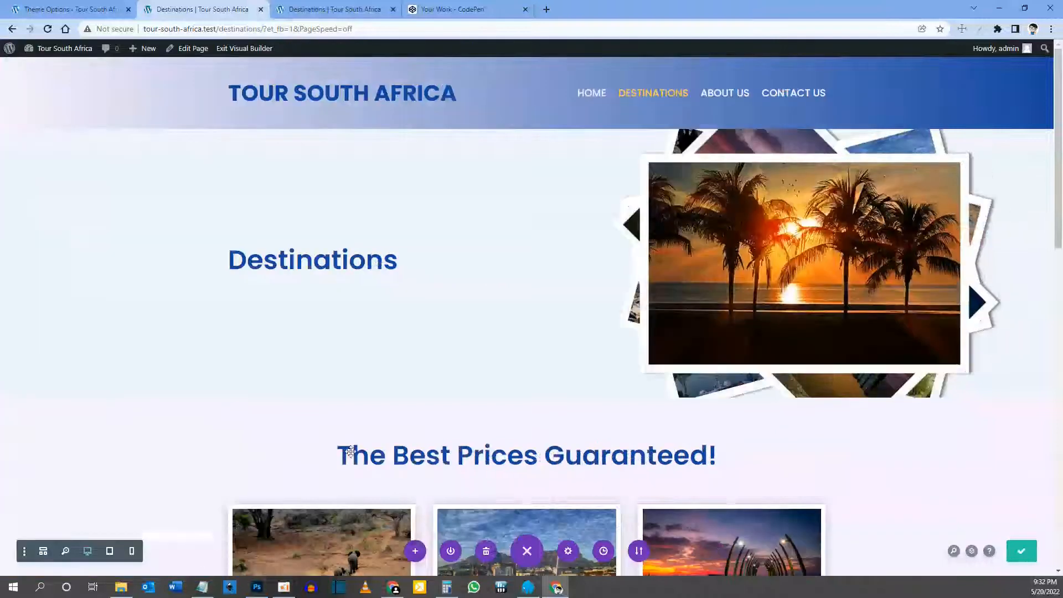
pyautogui.scroll(-1, 354, 440)
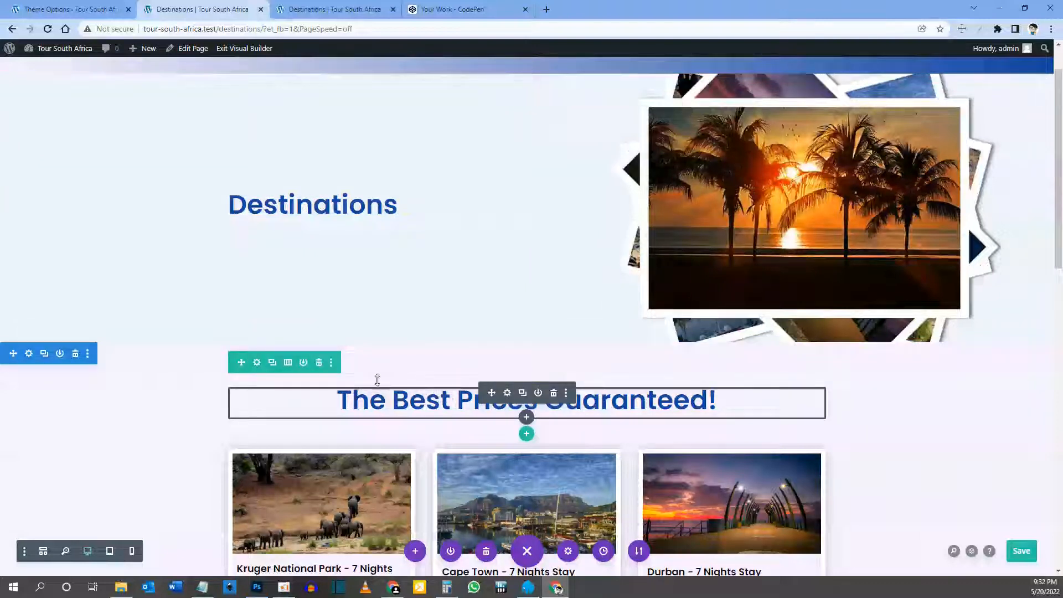
pyautogui.scroll(-2, 389, 408)
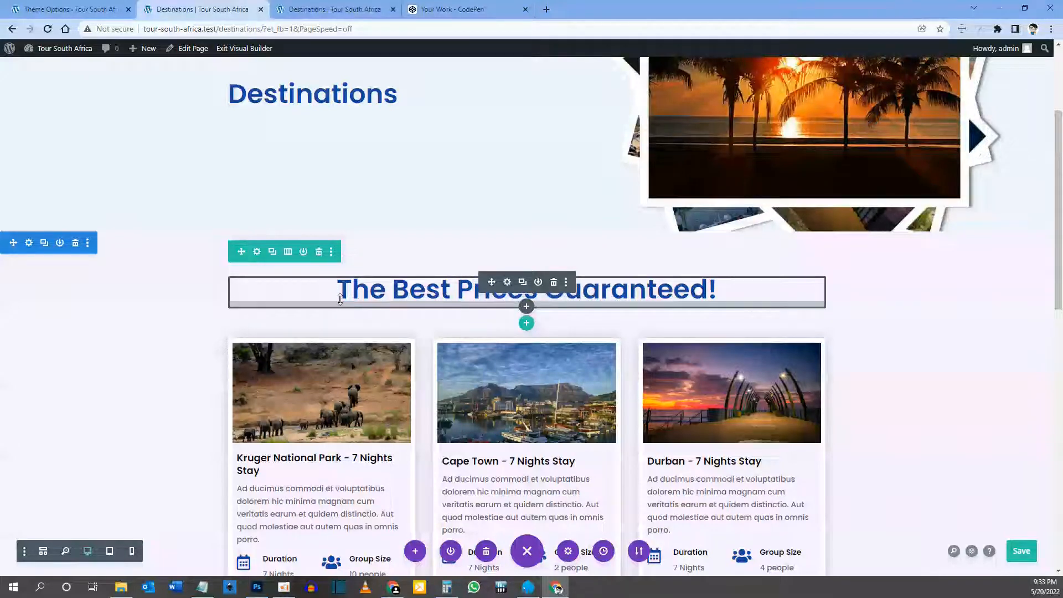
pyautogui.scroll(-3, 340, 299)
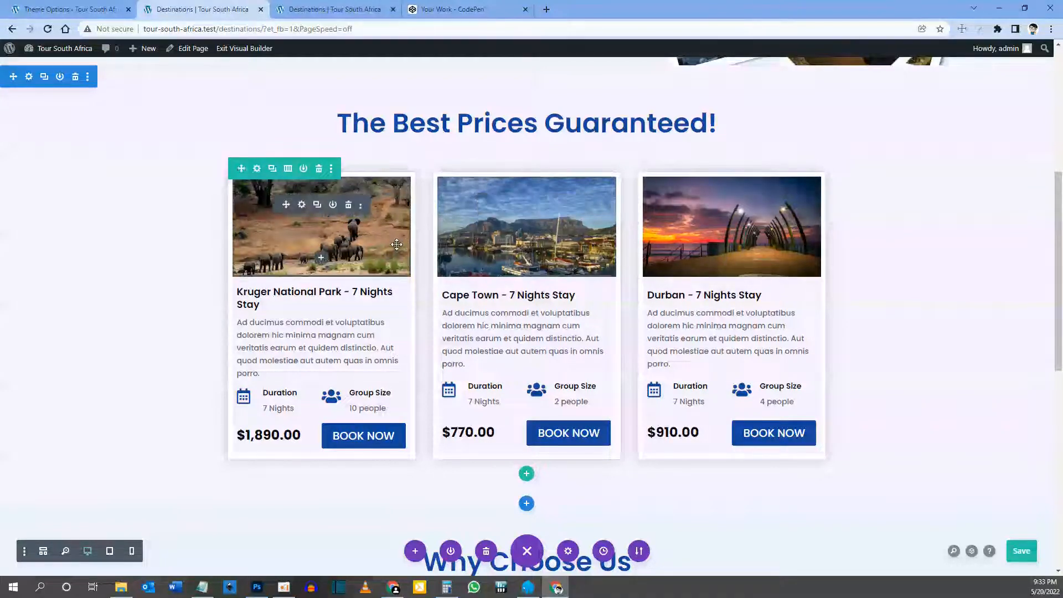
pyautogui.scroll(-2, 398, 244)
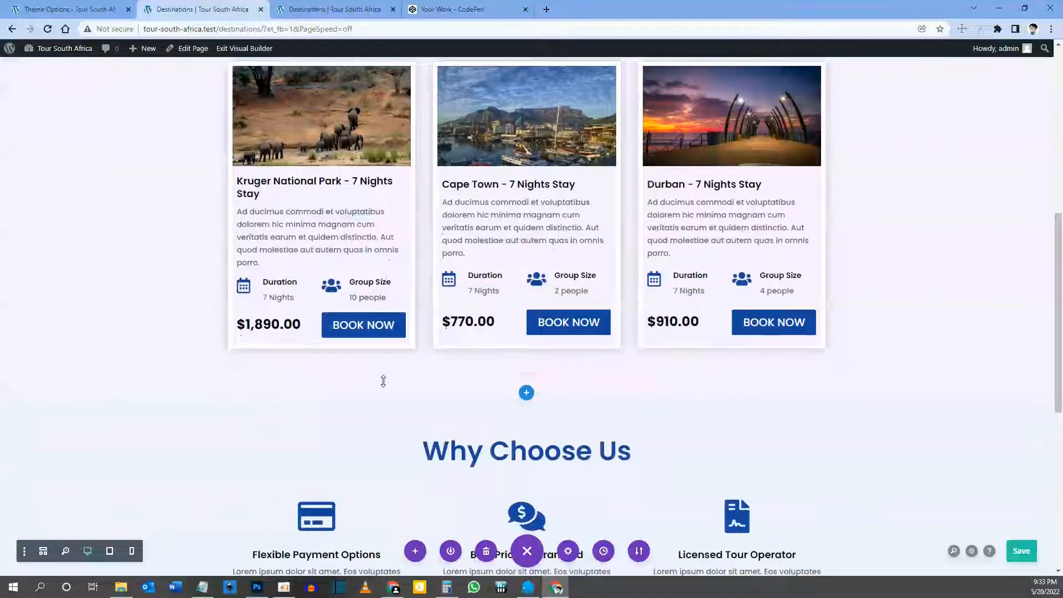
pyautogui.scroll(2, 382, 380)
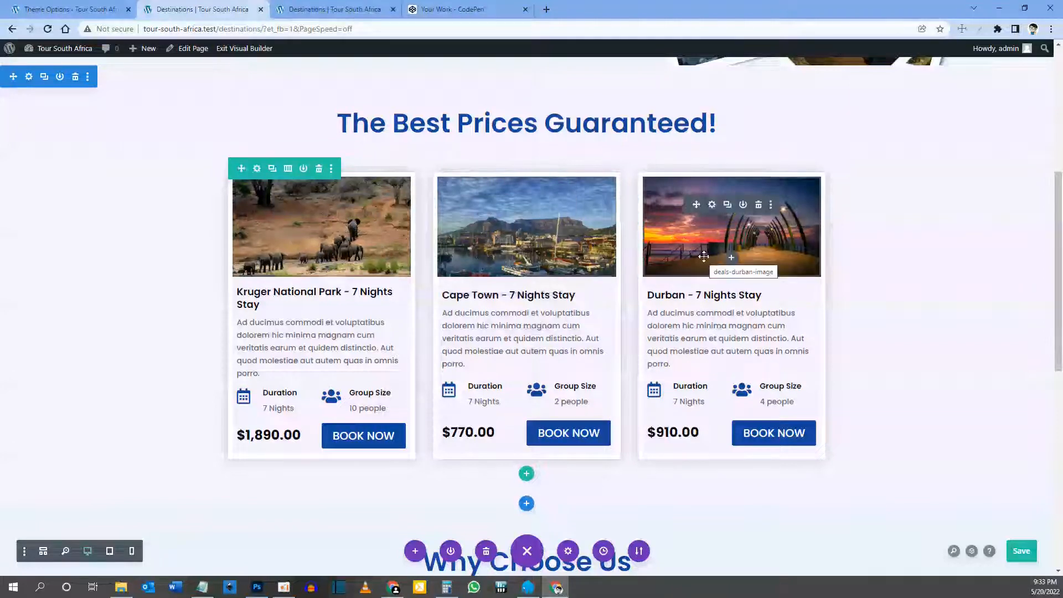
pyautogui.scroll(-1, 526, 233)
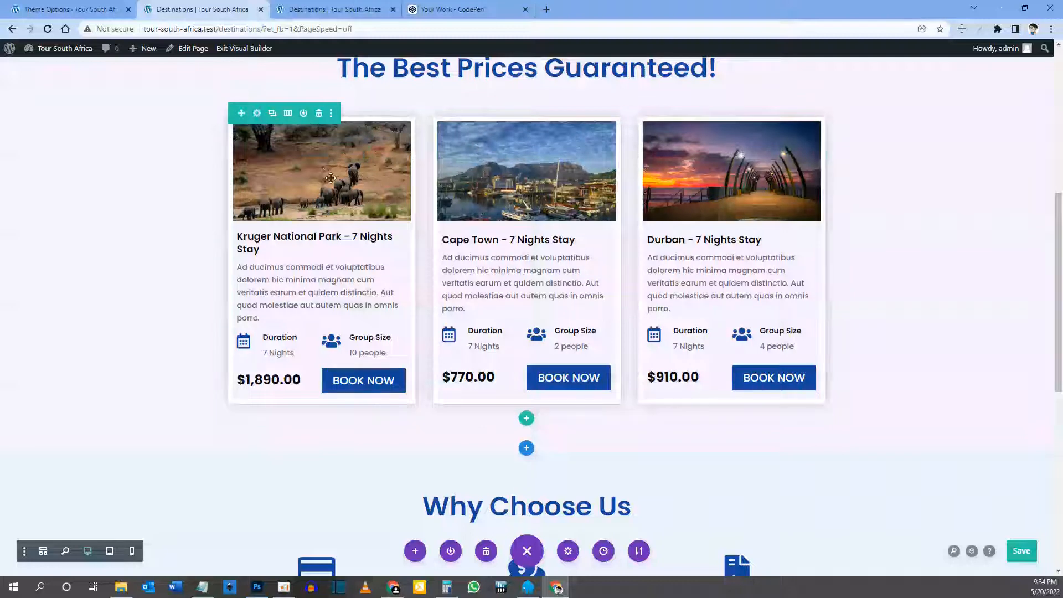
# Step: Duplicate the Kruger, Cape Town and Durban tour card row so a copy sits beneath it
pyautogui.click(272, 115)
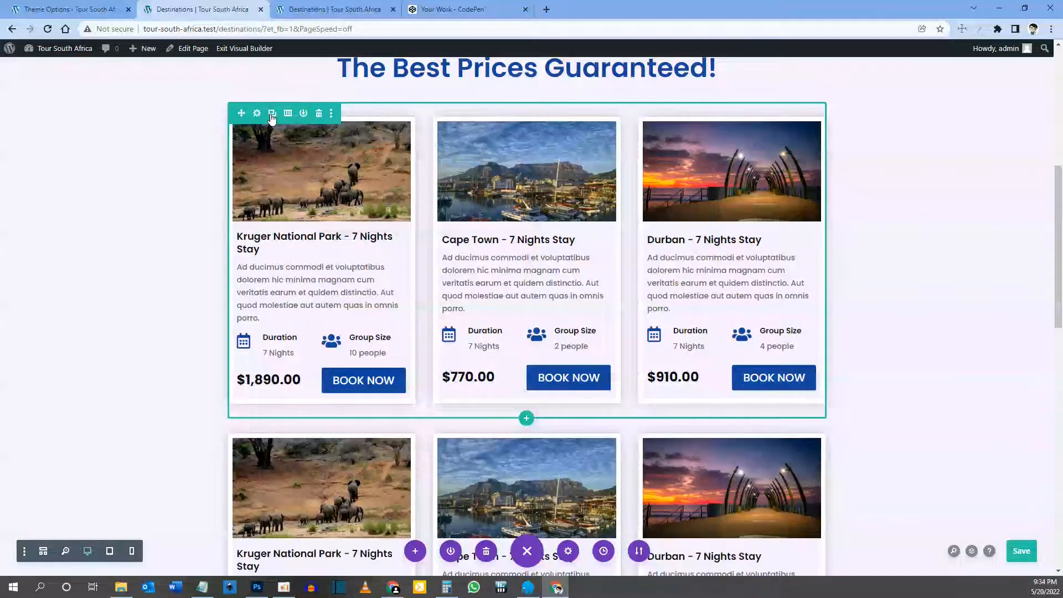
pyautogui.scroll(-4, 272, 118)
pyautogui.scroll(4, 288, 133)
pyautogui.scroll(-3, 324, 160)
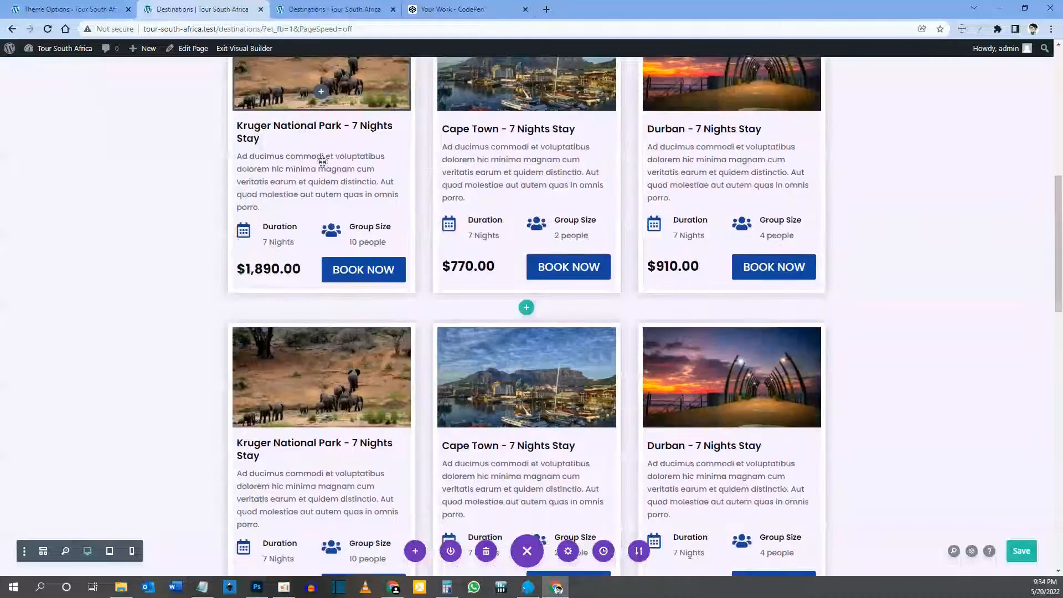
pyautogui.scroll(-3, 324, 222)
pyautogui.scroll(4, 382, 413)
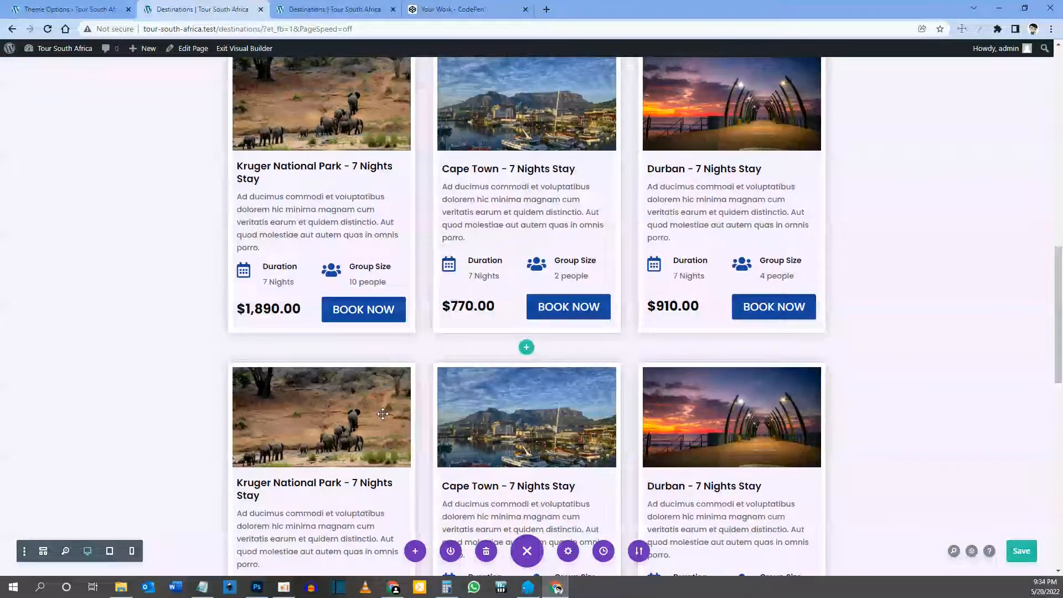
pyautogui.scroll(-3, 382, 414)
pyautogui.scroll(3, 380, 413)
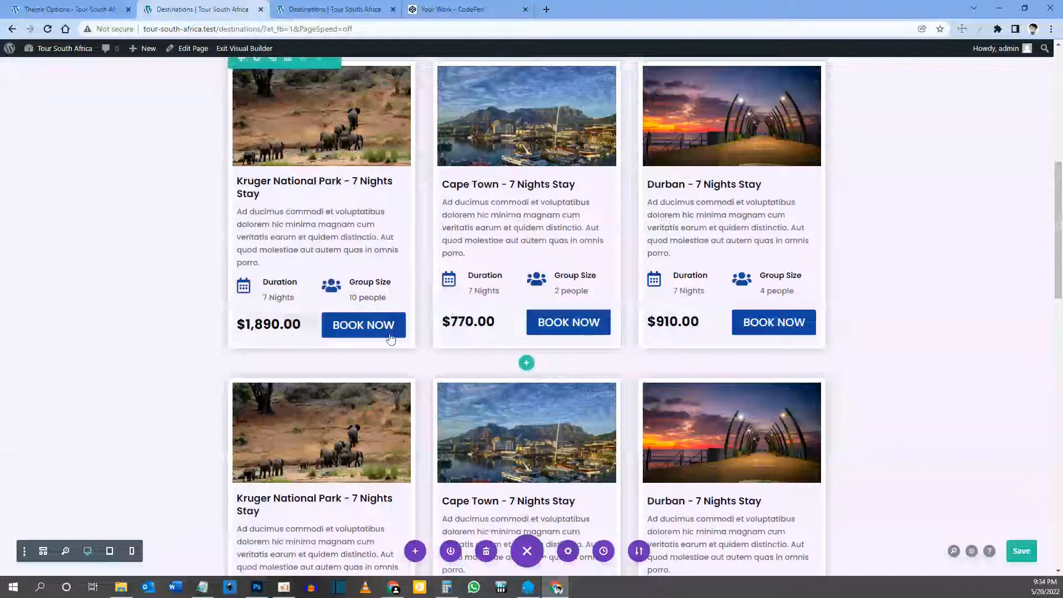
pyautogui.scroll(-4, 480, 426)
pyautogui.scroll(8, 479, 425)
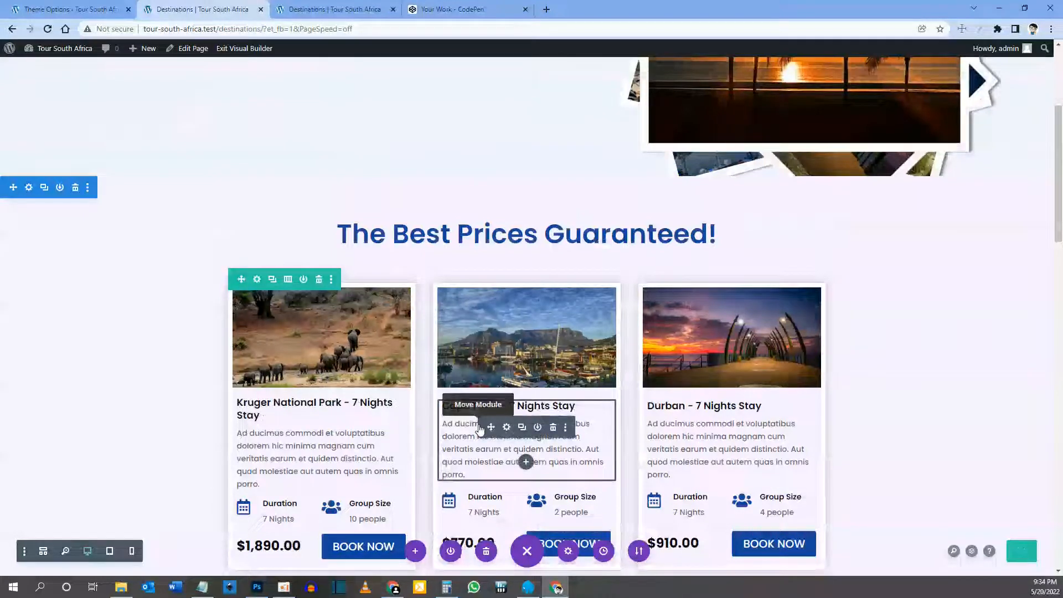
pyautogui.scroll(-1, 474, 413)
pyautogui.scroll(-1, 472, 409)
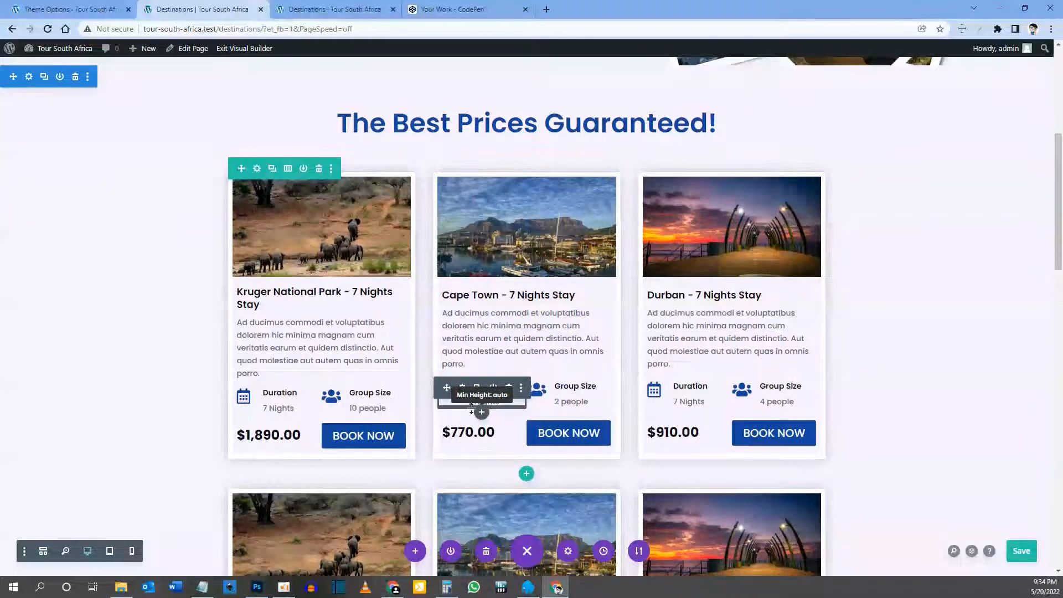
pyautogui.scroll(-1, 471, 404)
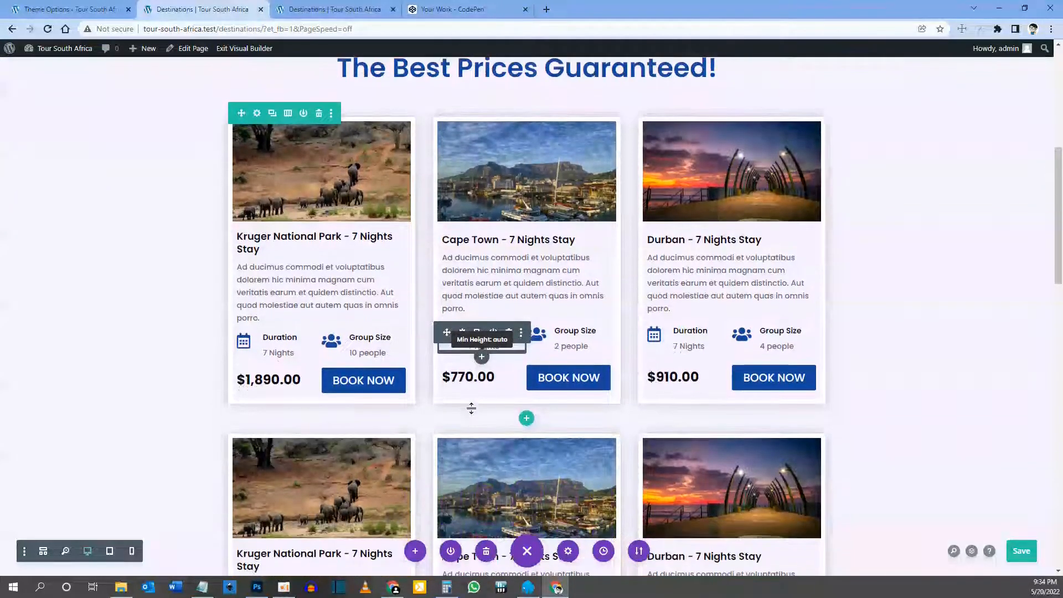
pyautogui.scroll(-3, 506, 257)
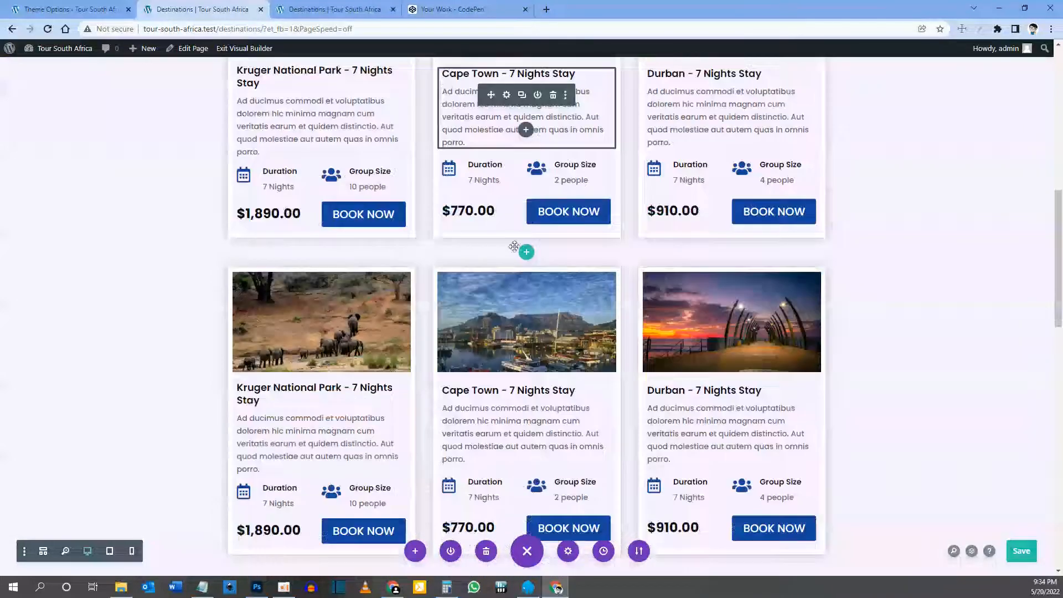
pyautogui.scroll(-3, 527, 247)
pyautogui.scroll(5, 549, 398)
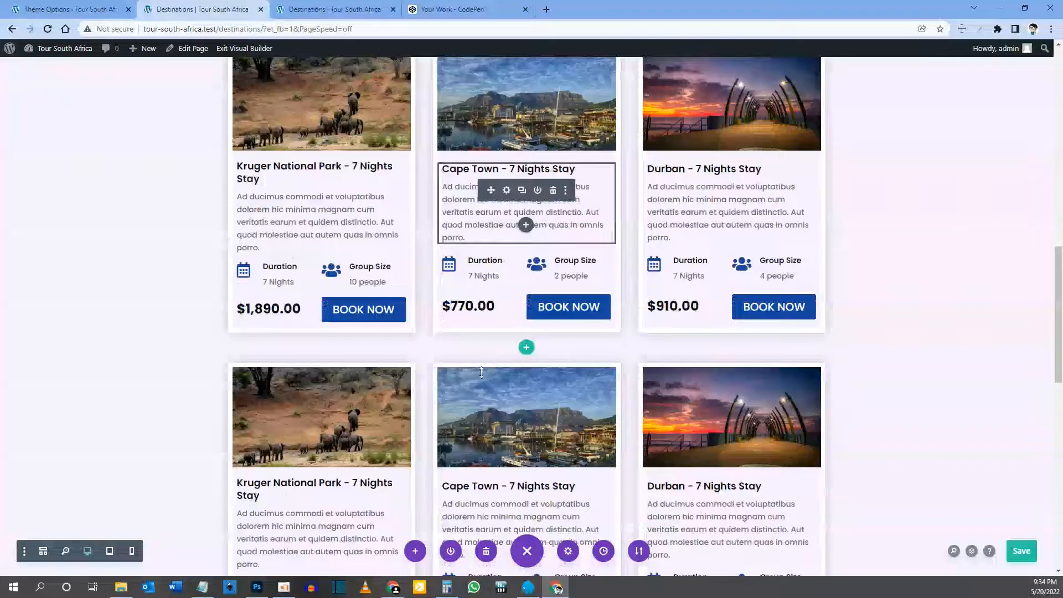
pyautogui.scroll(-1, 422, 509)
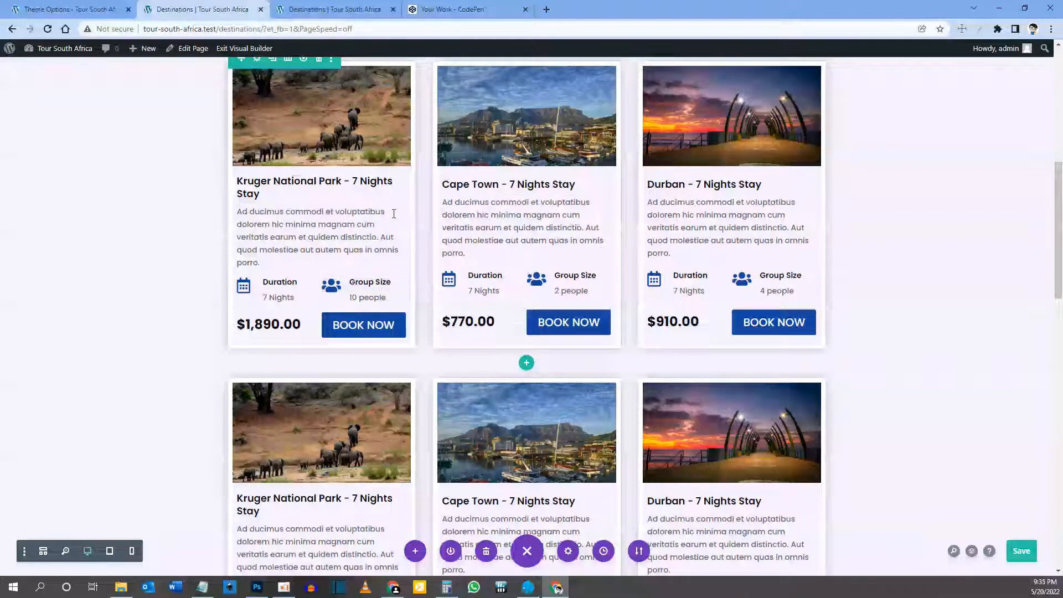
pyautogui.scroll(1, 323, 148)
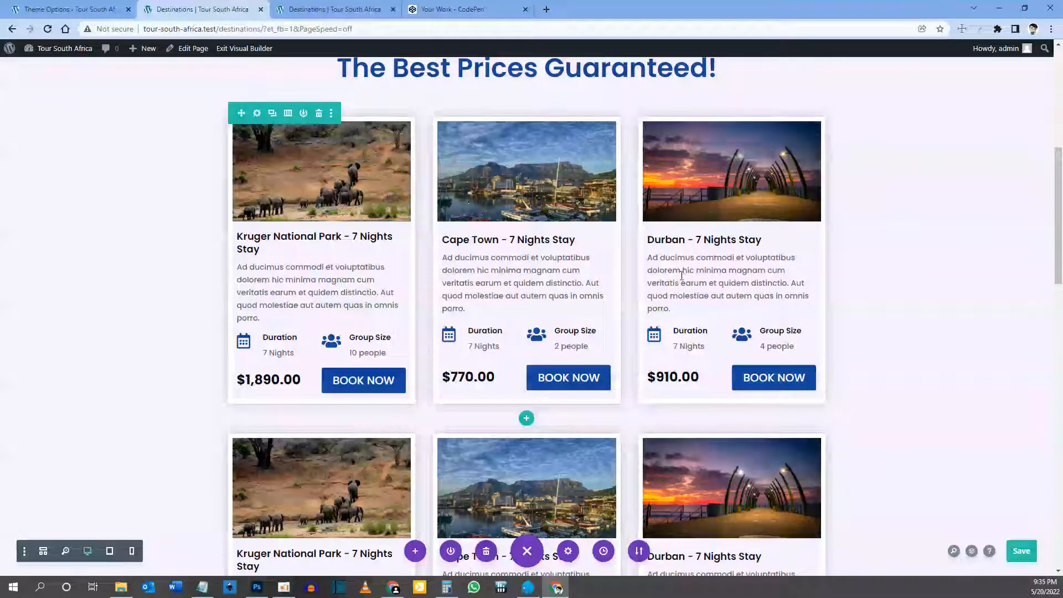
pyautogui.scroll(-3, 373, 416)
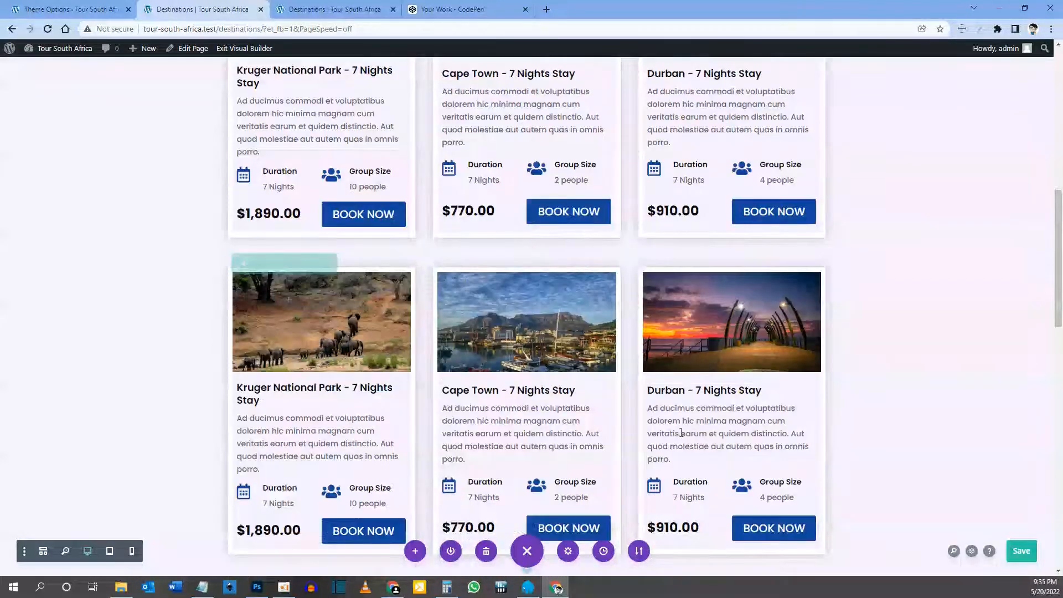
pyautogui.scroll(-1, 634, 382)
pyautogui.scroll(4, 465, 371)
pyautogui.scroll(3, 465, 370)
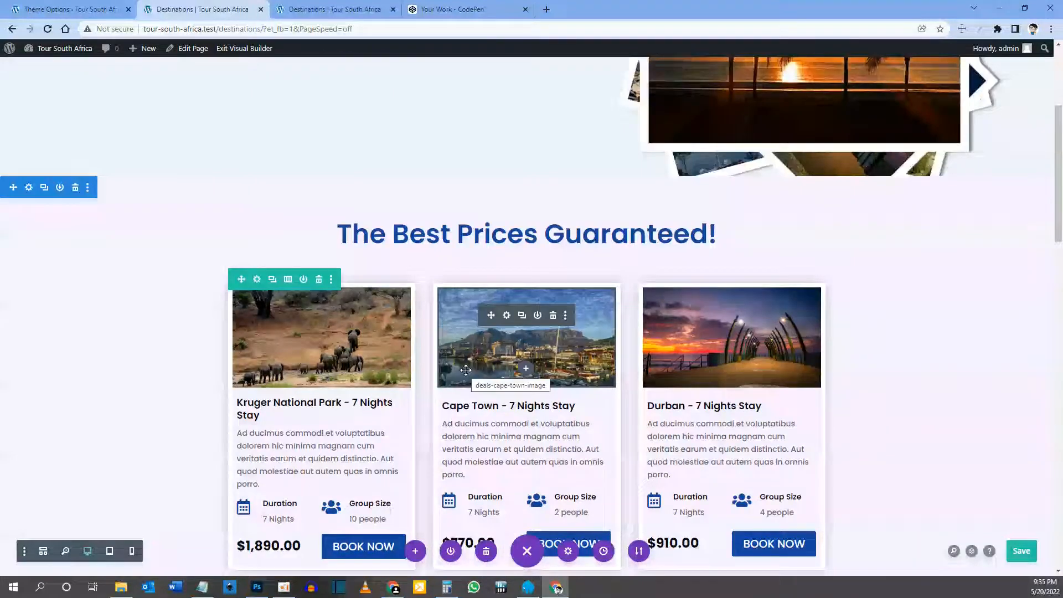
pyautogui.scroll(-2, 465, 370)
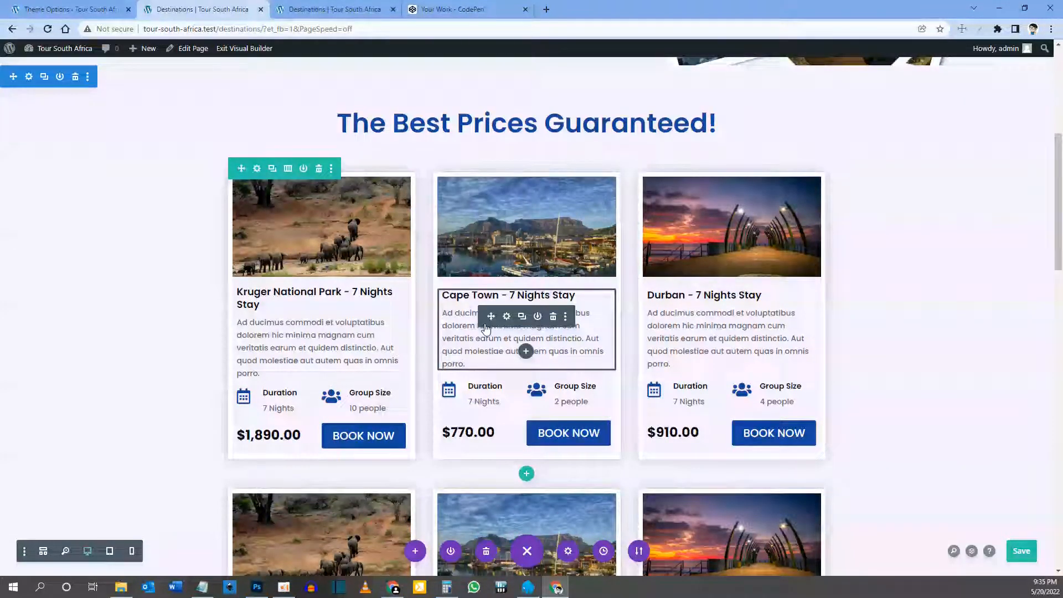
pyautogui.scroll(-1, 486, 329)
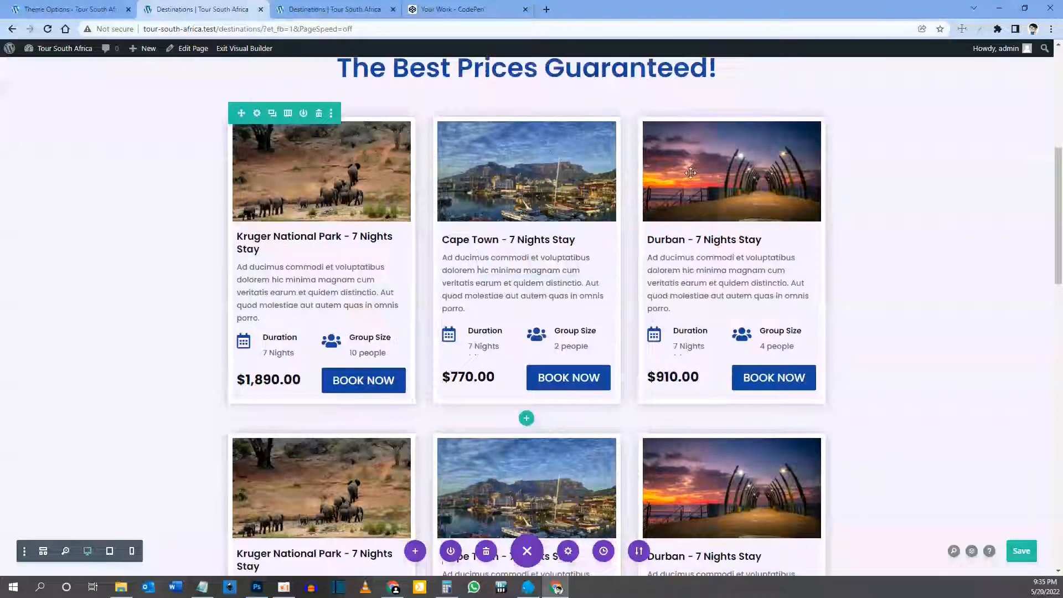
# Step: Open the module chooser in the Cape Town card, then dismiss it without adding anything
pyautogui.moveTo(495, 331)
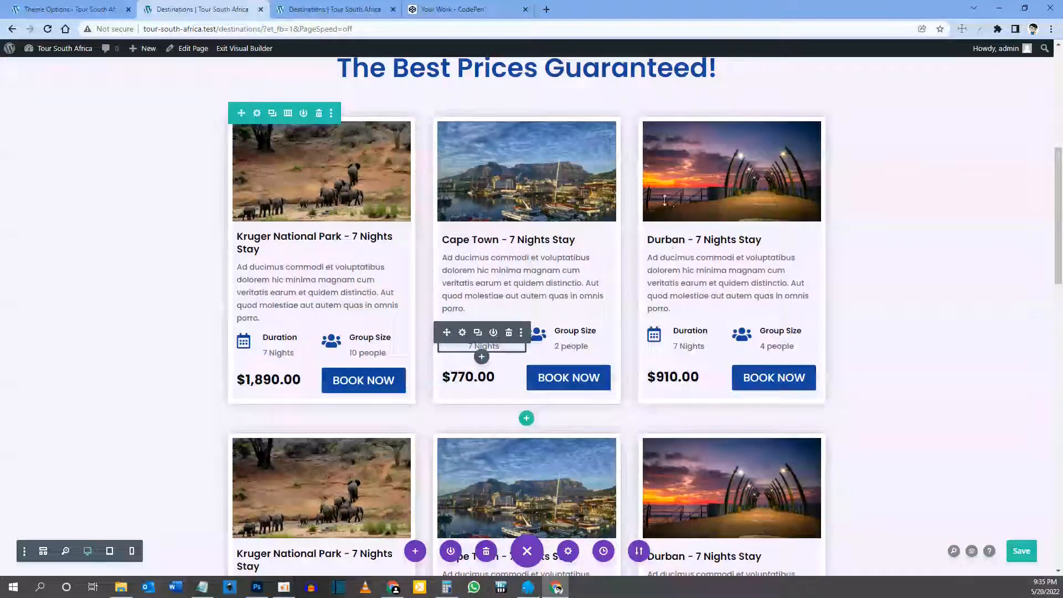
pyautogui.moveTo(497, 287)
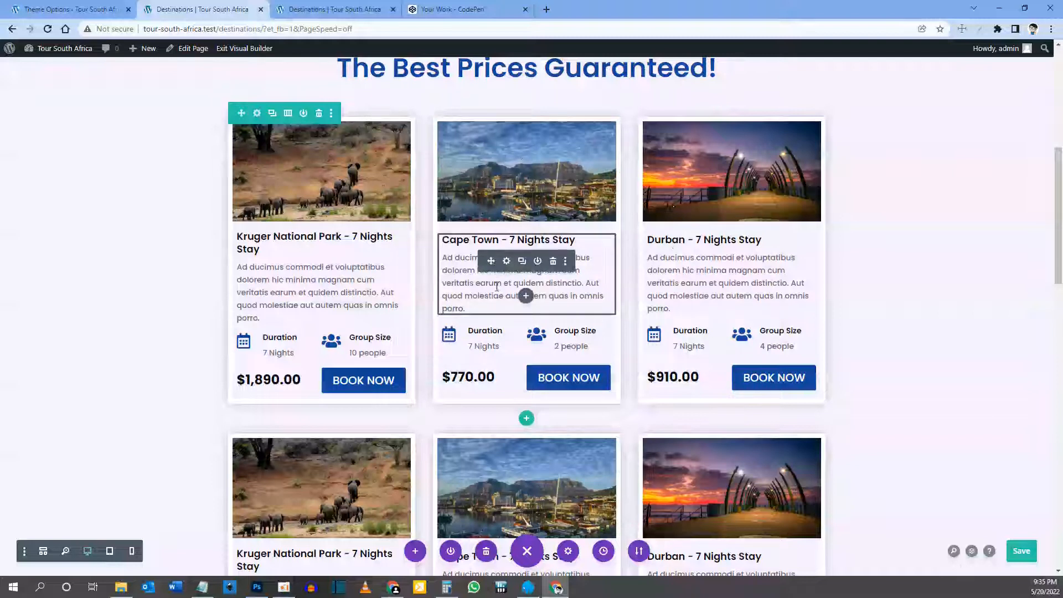
pyautogui.click(526, 296)
pyautogui.scroll(2, 515, 277)
pyautogui.click(617, 219)
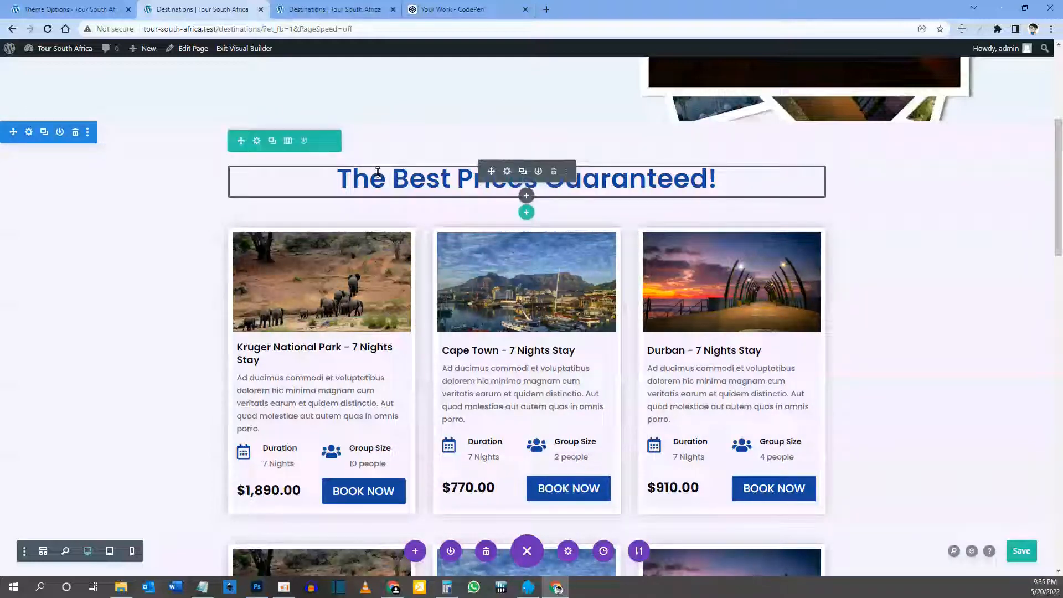
# Step: Insert a one-column row with a Text module reading 'Featured Destination' below the heading
pyautogui.click(527, 212)
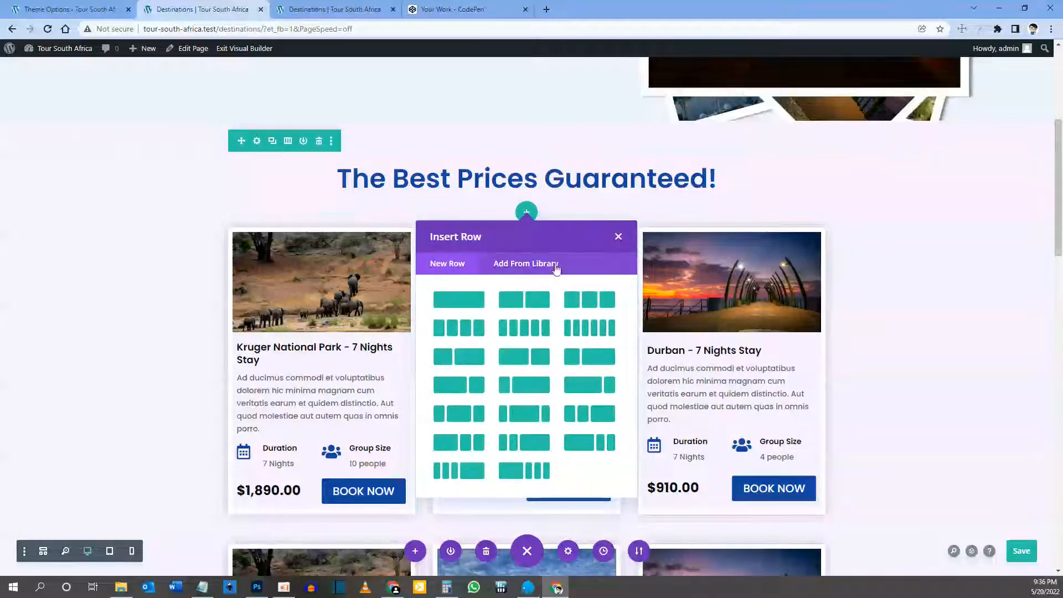
pyautogui.click(464, 299)
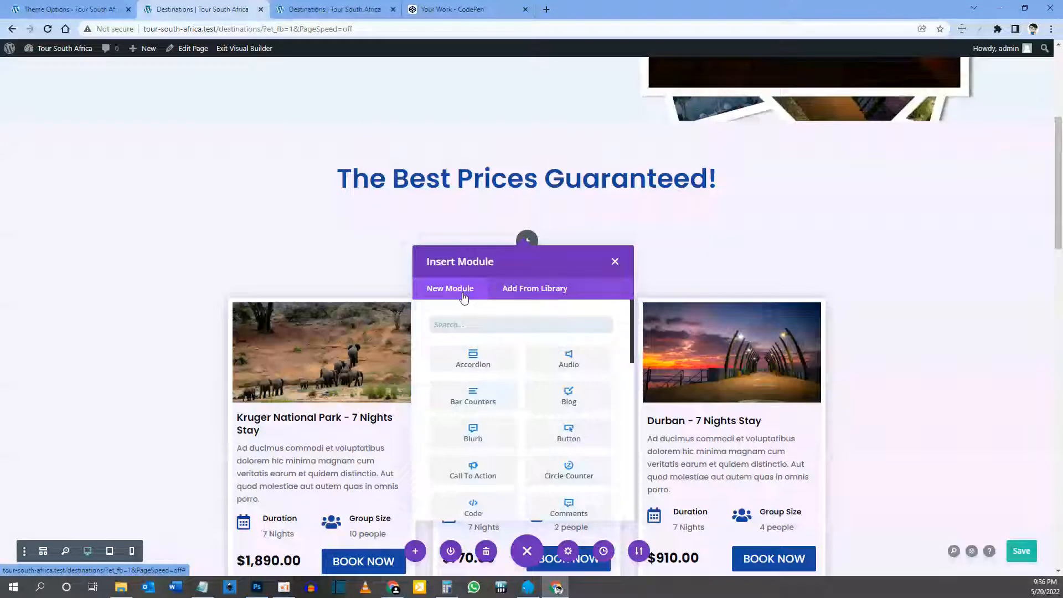
pyautogui.write('text')
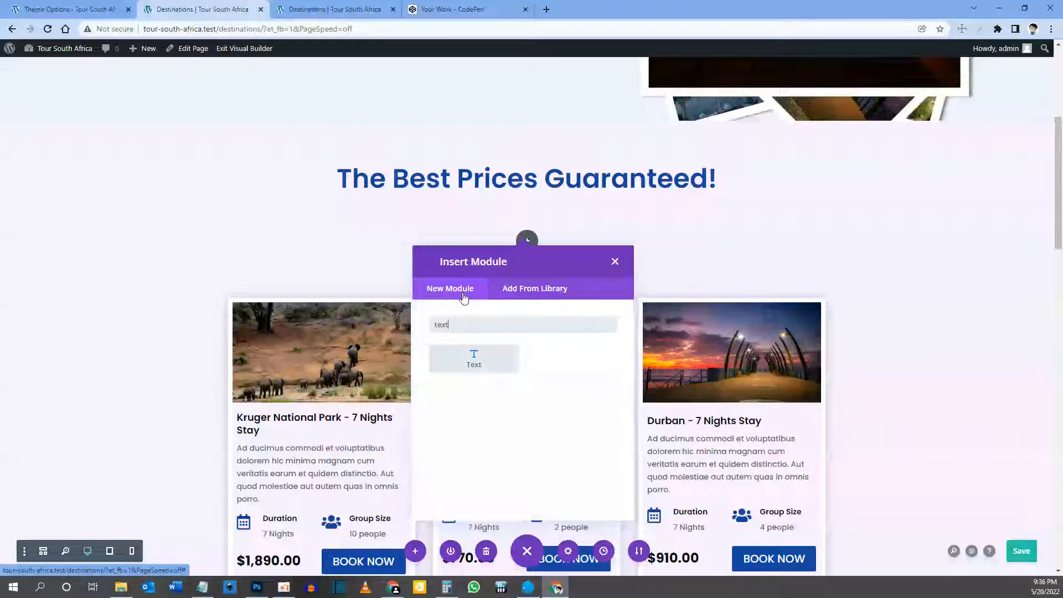
pyautogui.click(474, 358)
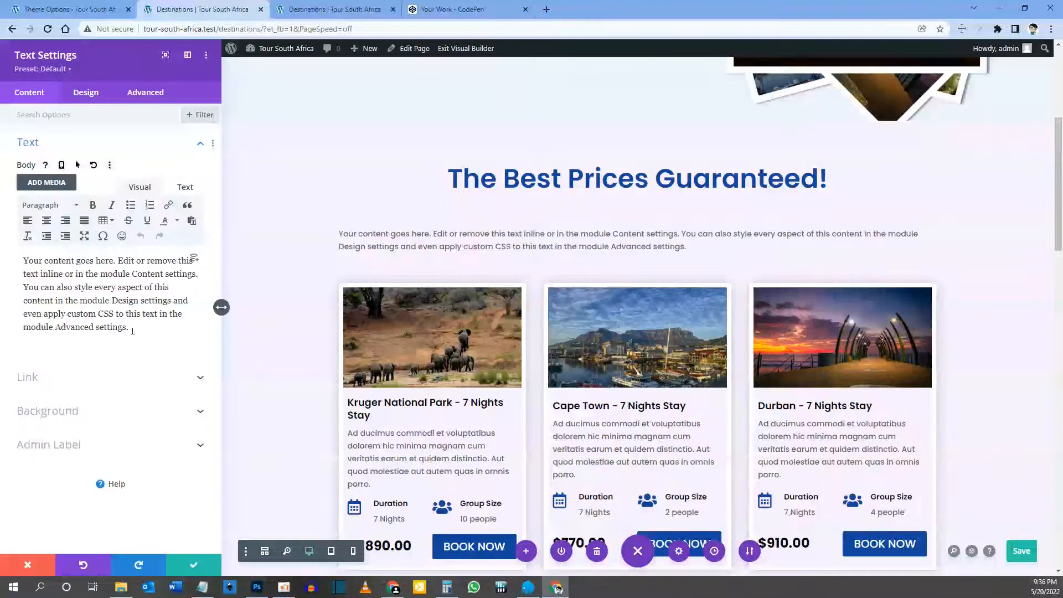
pyautogui.moveTo(131, 329); pyautogui.dragTo(31, 262)
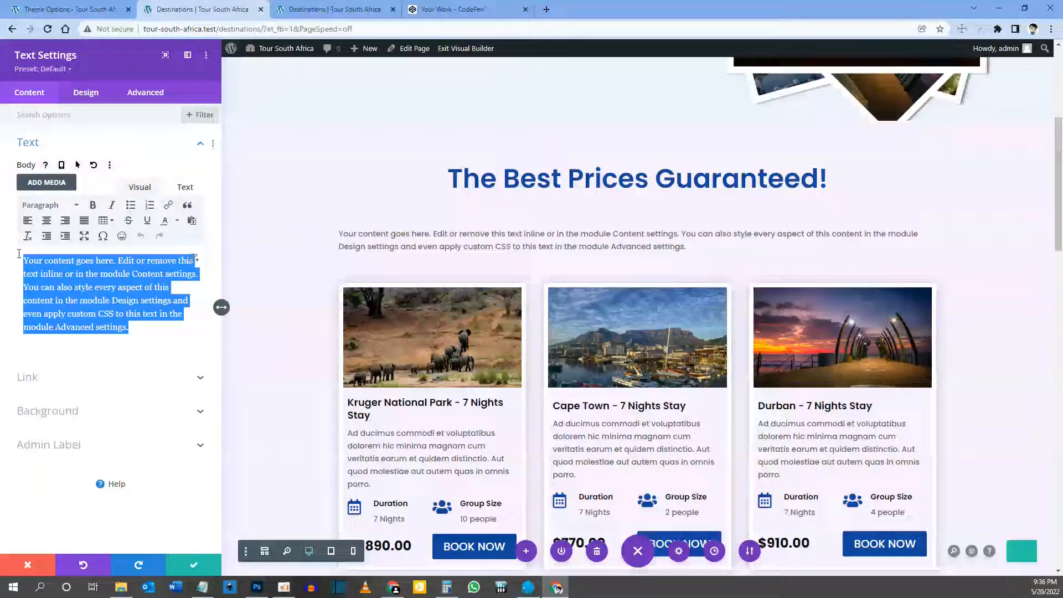
pyautogui.write('Featured Destination')
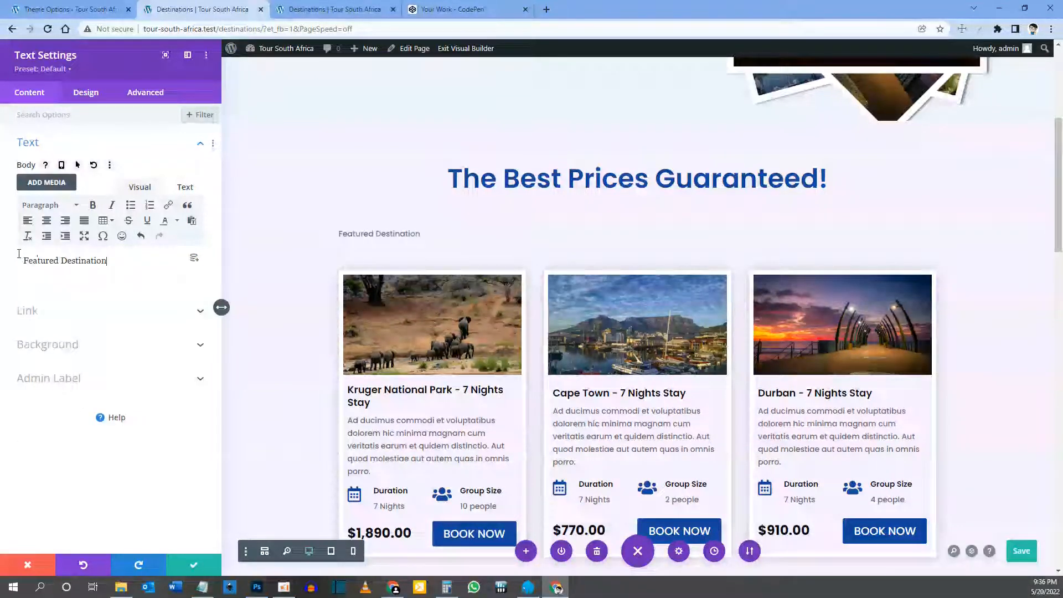
# Step: Format the 'Featured Destination' text as Heading 3
pyautogui.click(340, 231)
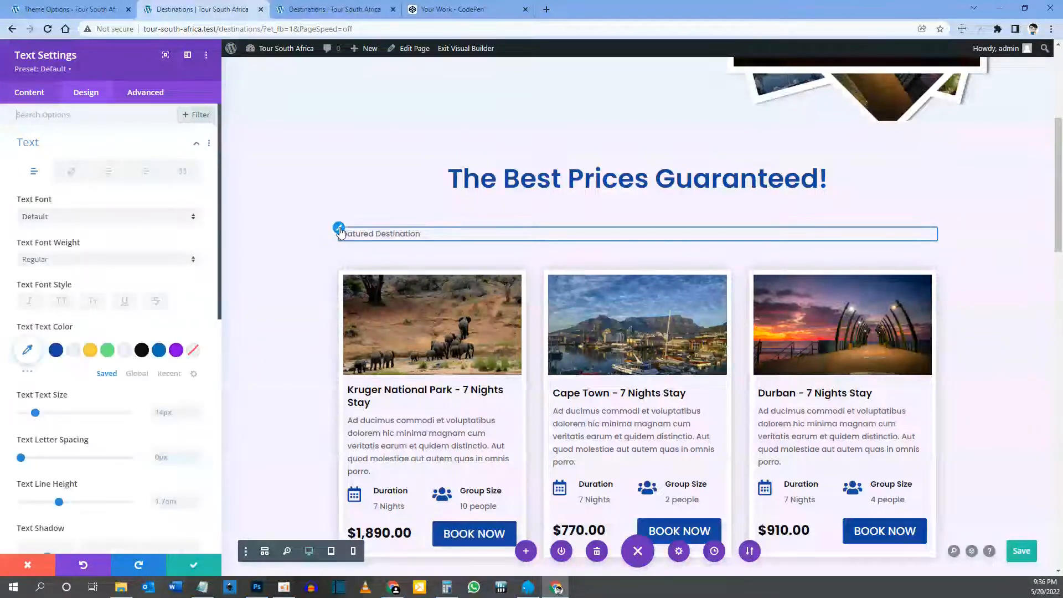
pyautogui.click(31, 92)
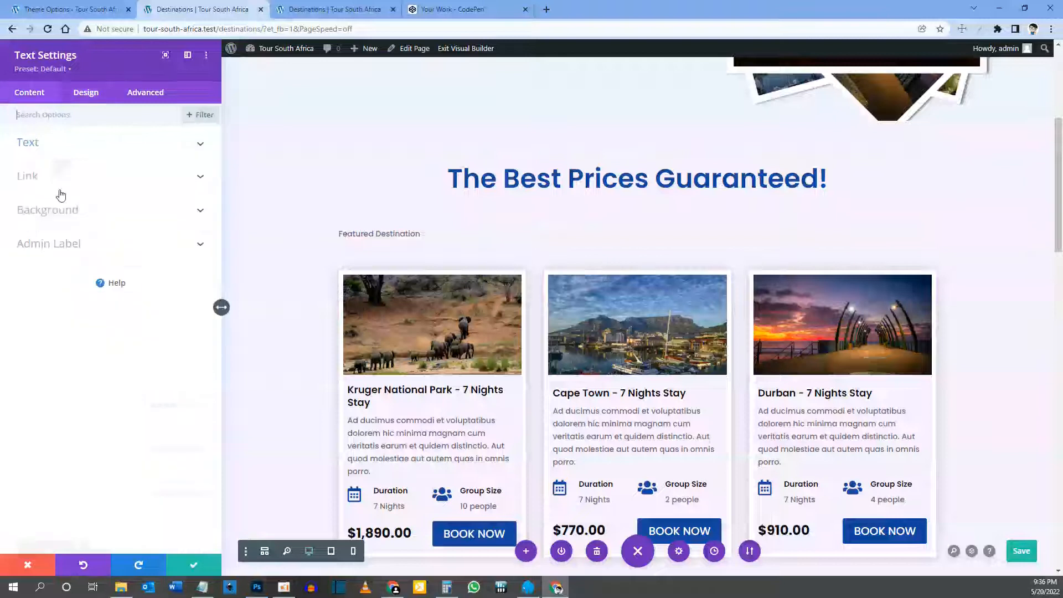
pyautogui.click(52, 145)
pyautogui.moveTo(124, 264); pyautogui.dragTo(21, 264)
pyautogui.click(70, 210)
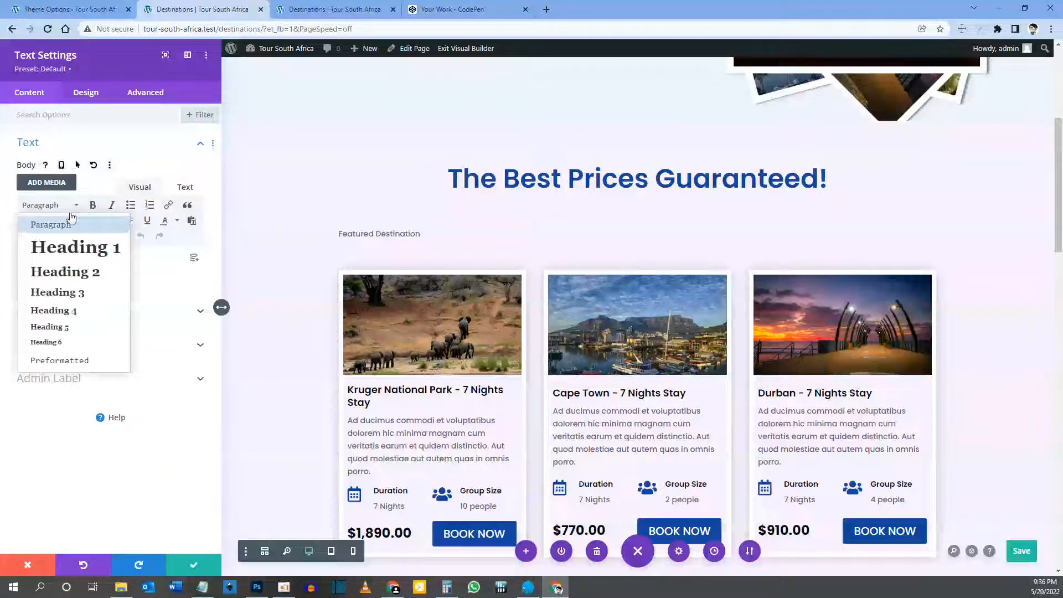
pyautogui.click(69, 296)
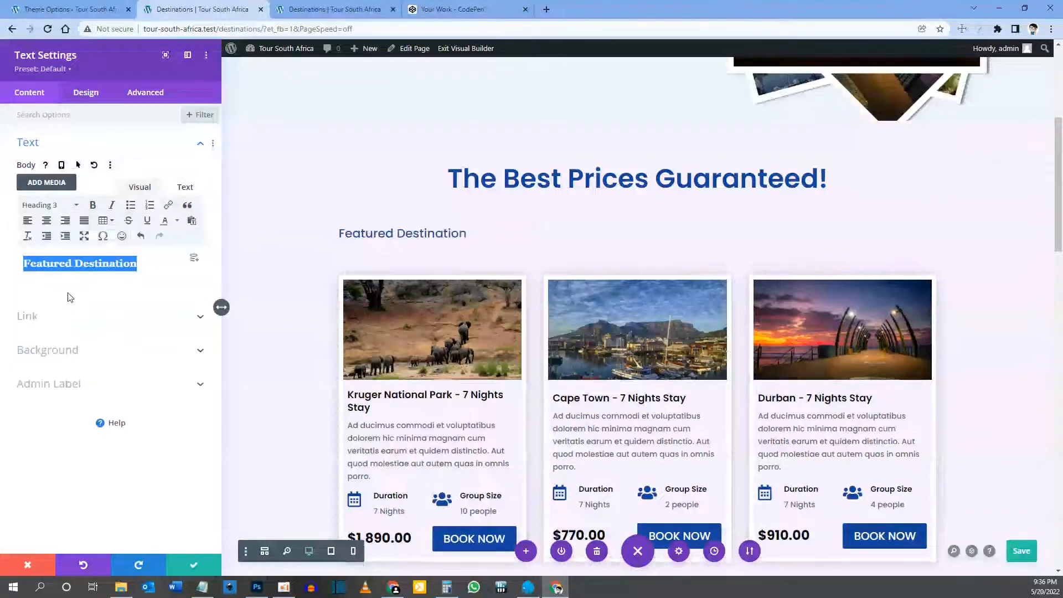
pyautogui.click(339, 229)
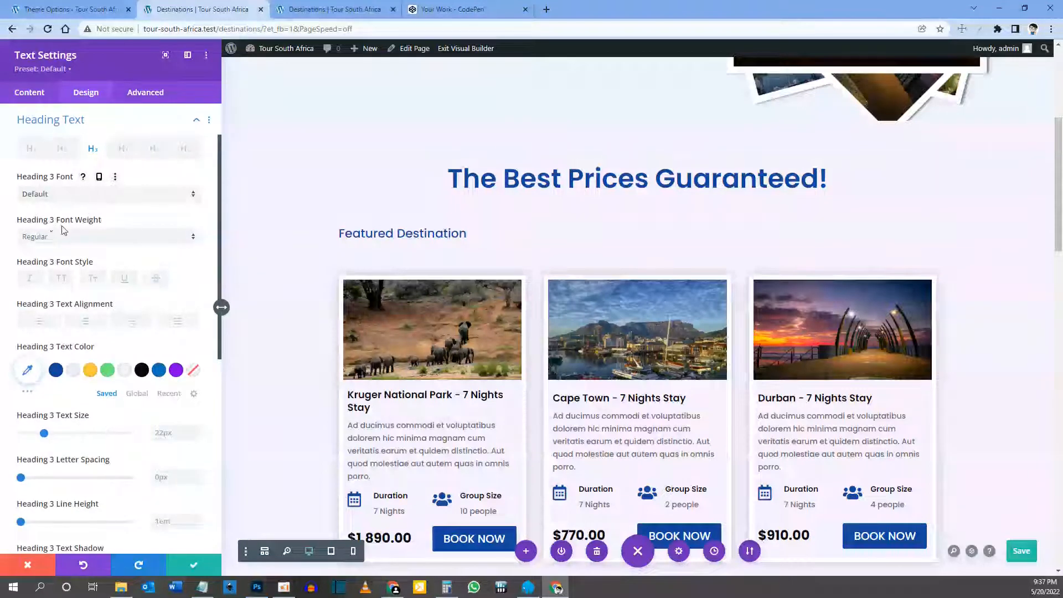
# Step: Make the Featured Destination heading semi-bold and centre-aligned
pyautogui.click(77, 237)
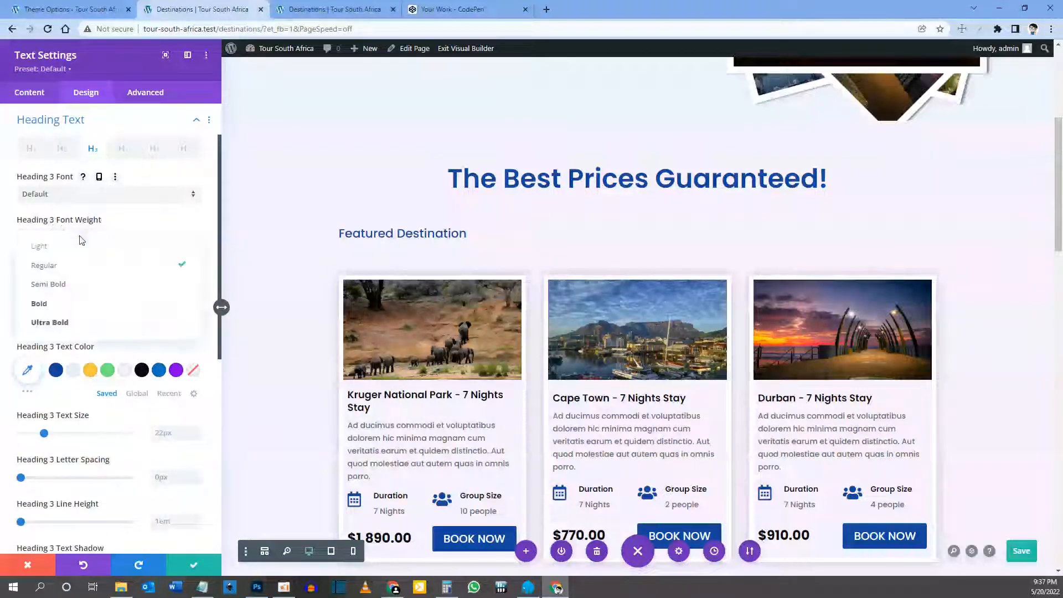
pyautogui.click(73, 285)
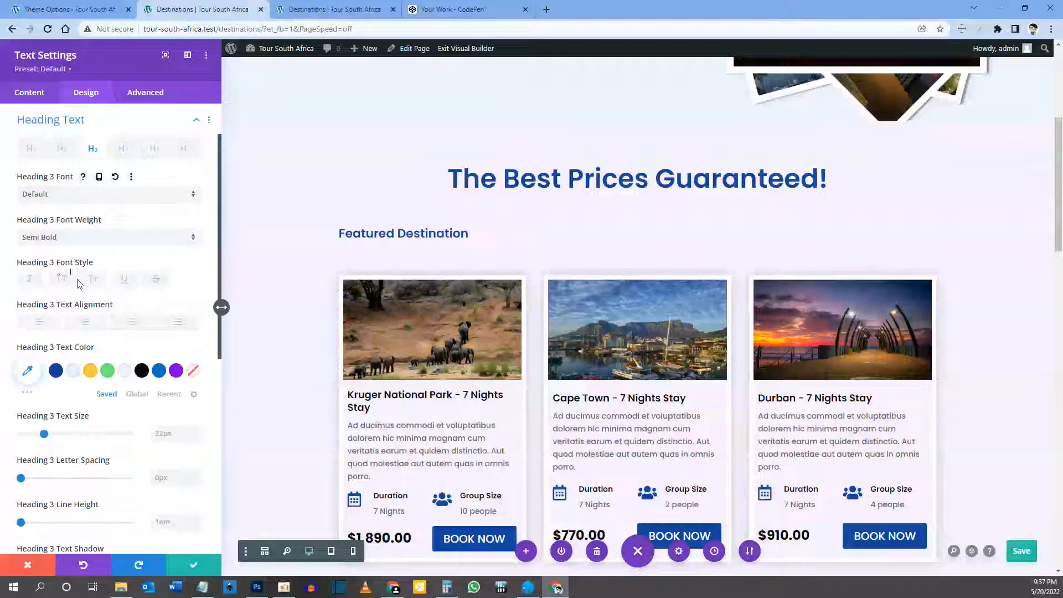
pyautogui.scroll(-1, 83, 280)
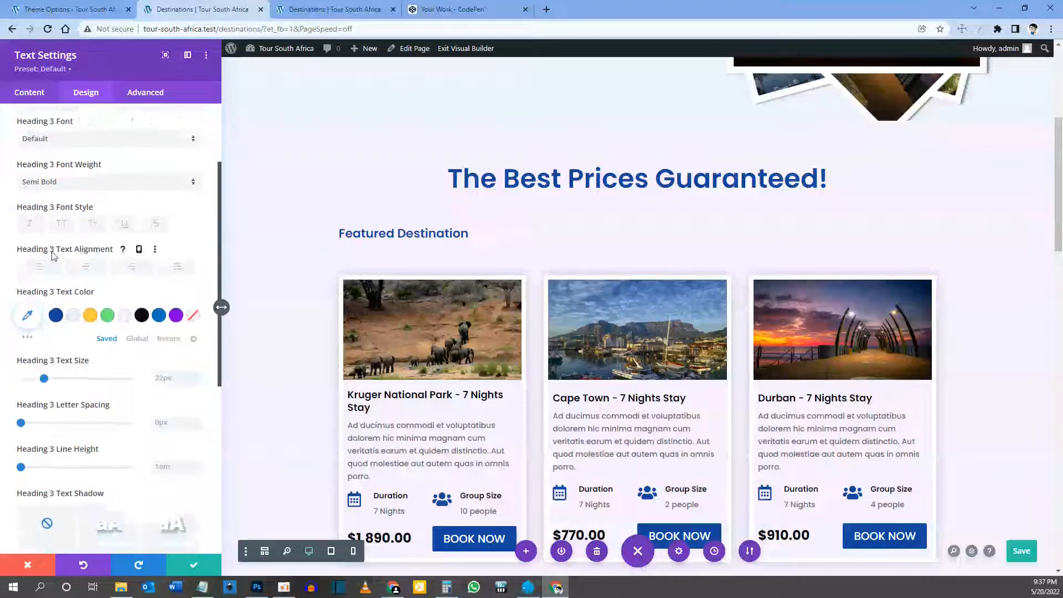
pyautogui.click(86, 267)
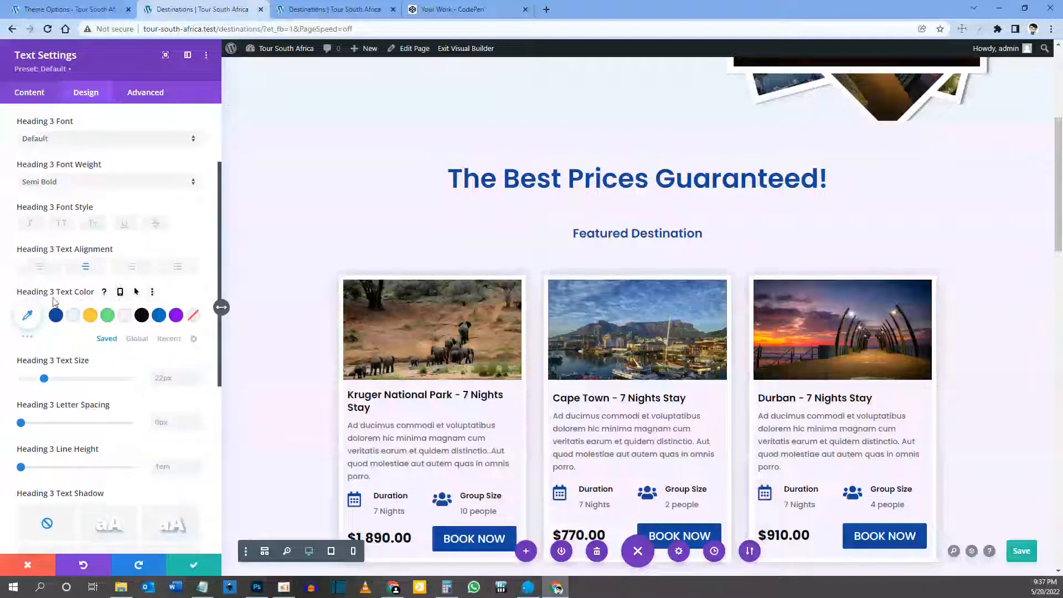
# Step: Set the heading size to 32px on desktop, 28px on tablet and 24px on phone
pyautogui.scroll(-2, 71, 282)
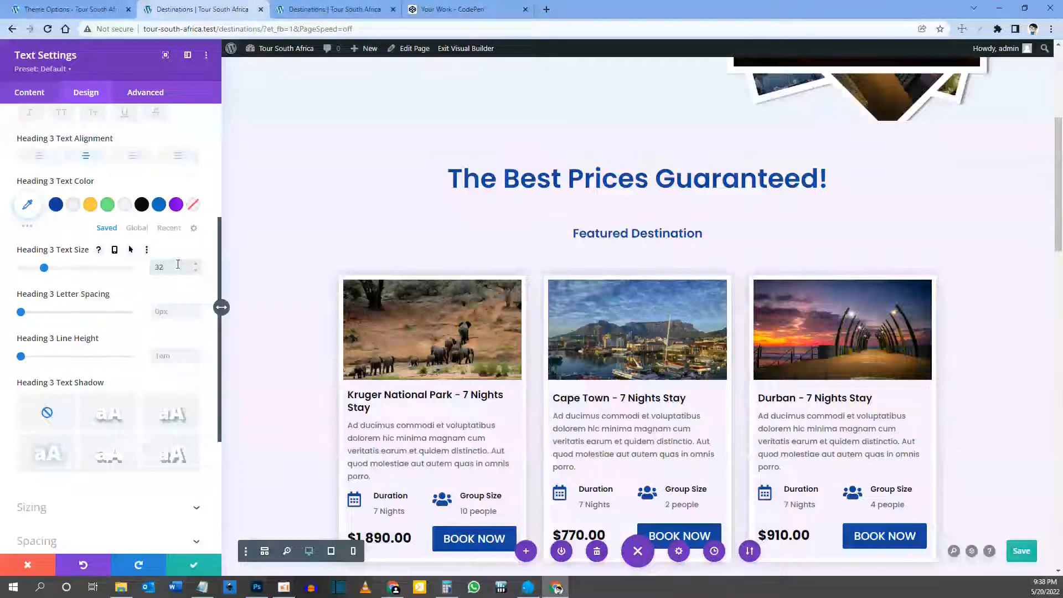
pyautogui.write('px')
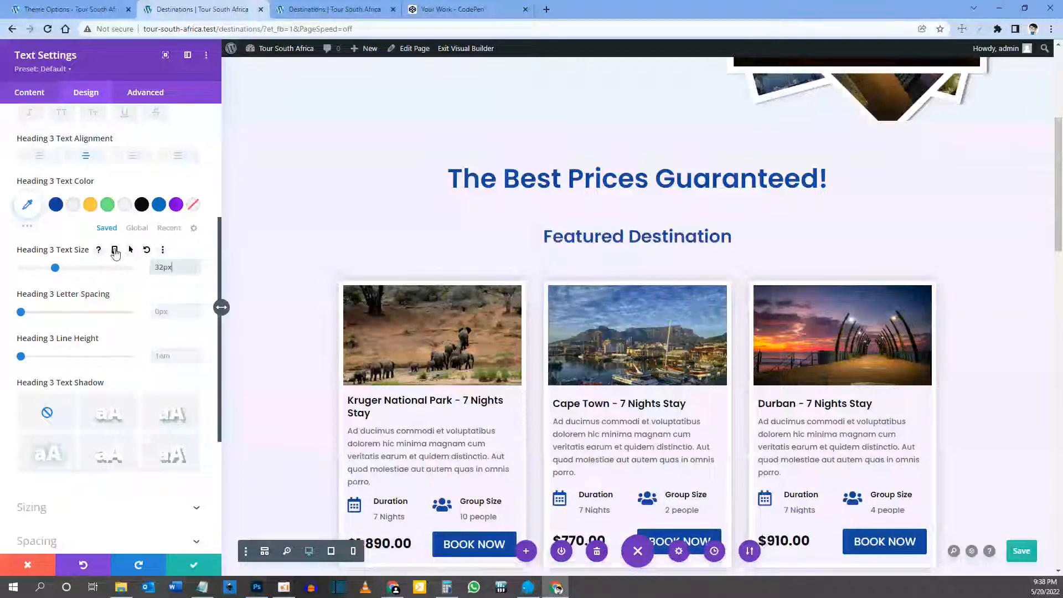
pyautogui.click(115, 251)
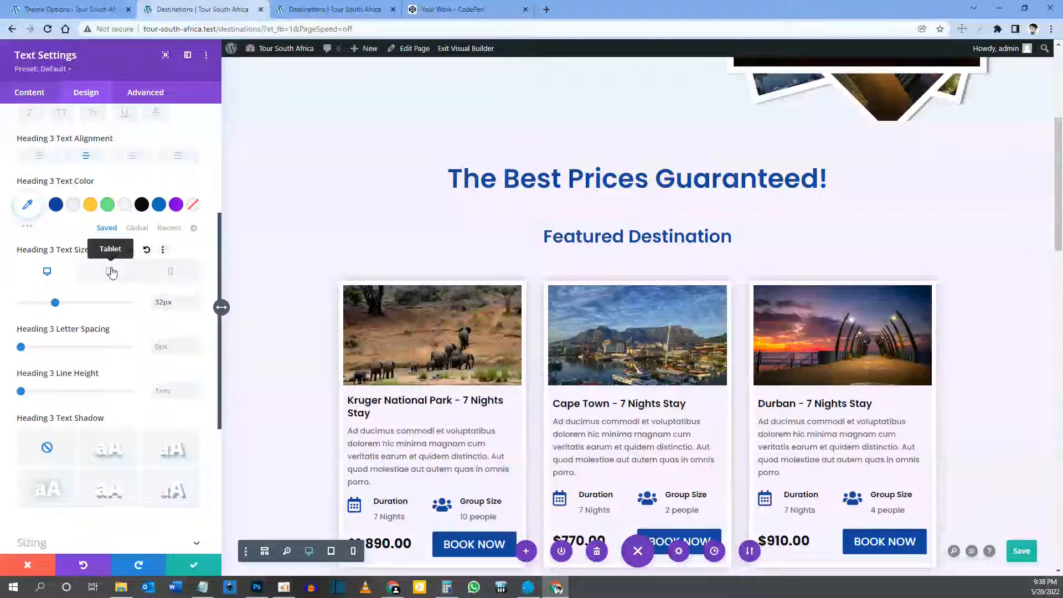
pyautogui.click(111, 272)
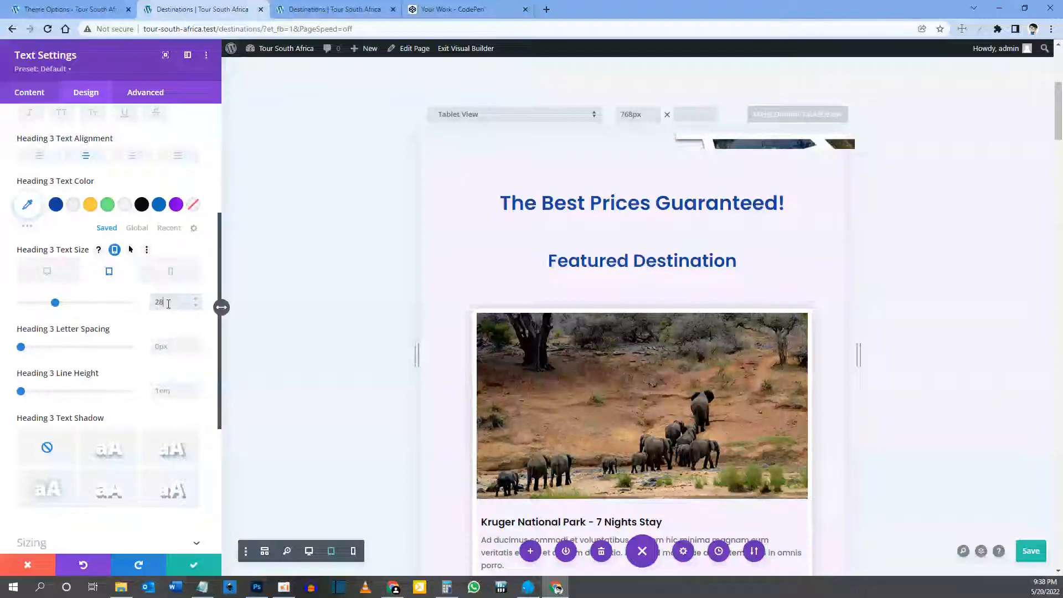
pyautogui.press('Return')
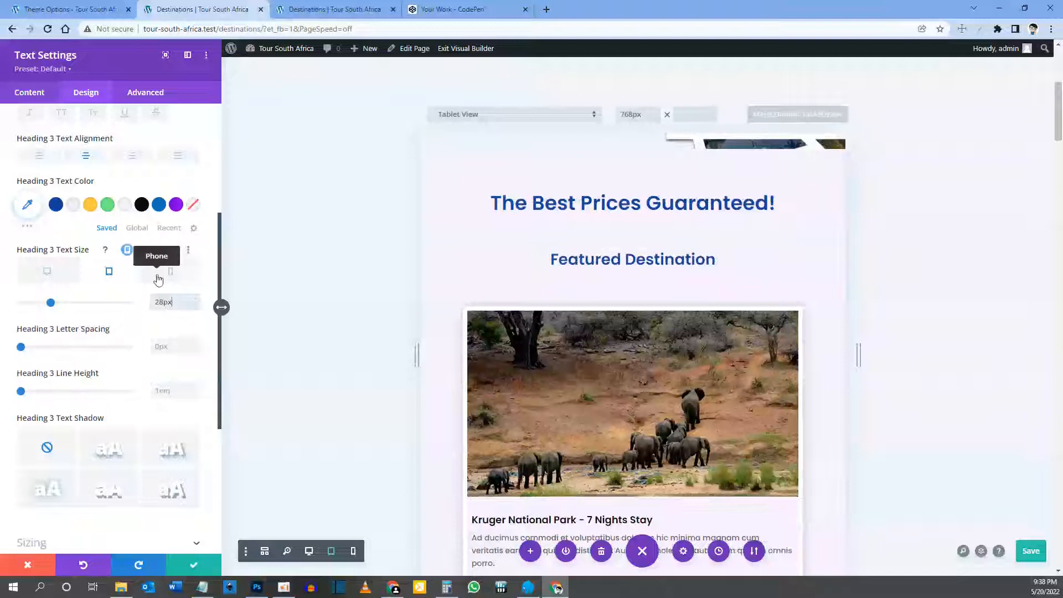
pyautogui.click(172, 278)
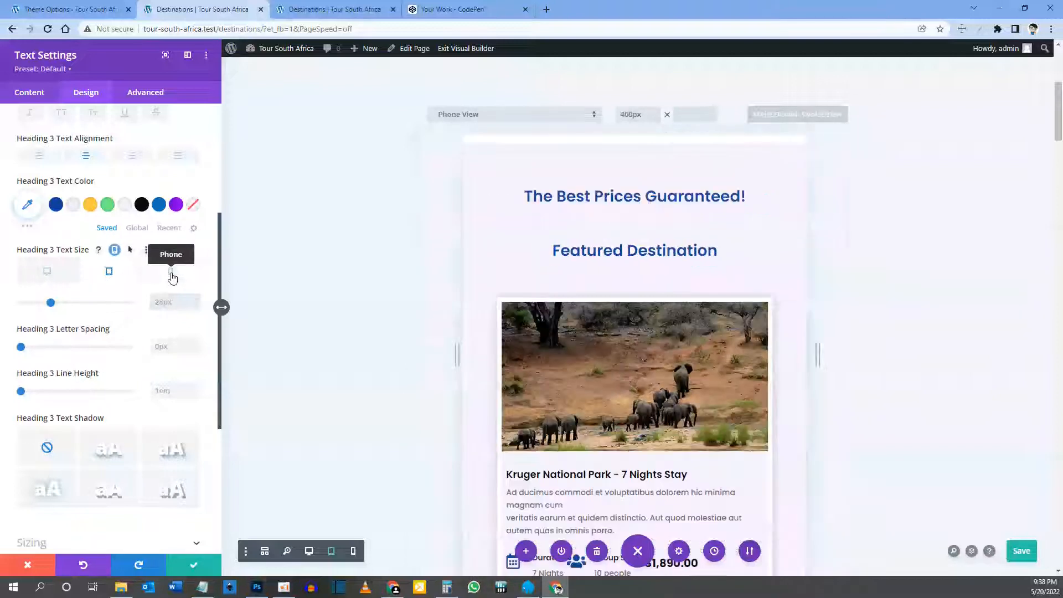
pyautogui.click(164, 302)
pyautogui.write('24')
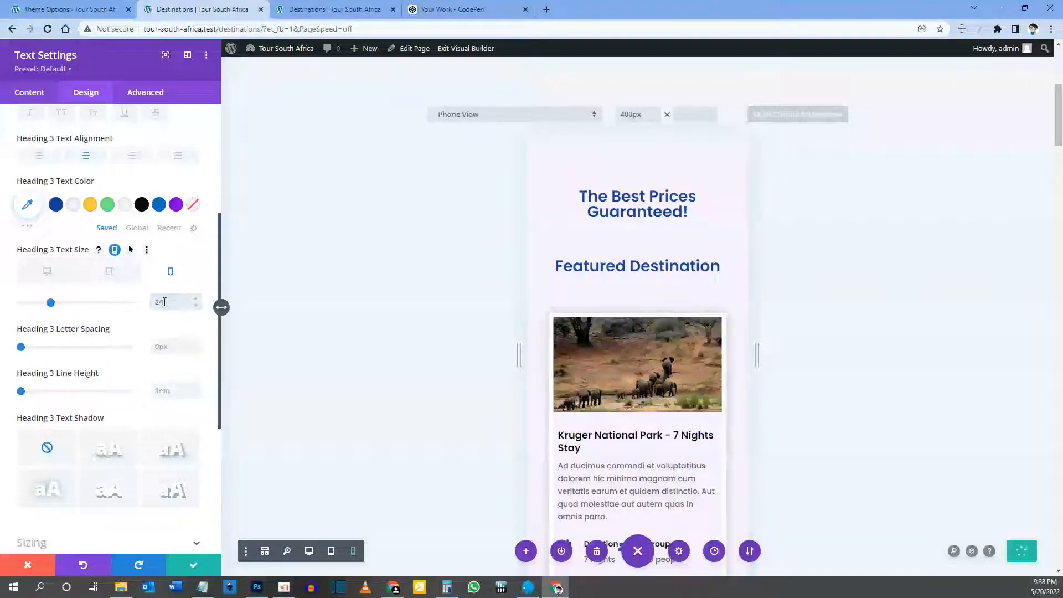
pyautogui.scroll(1, 167, 357)
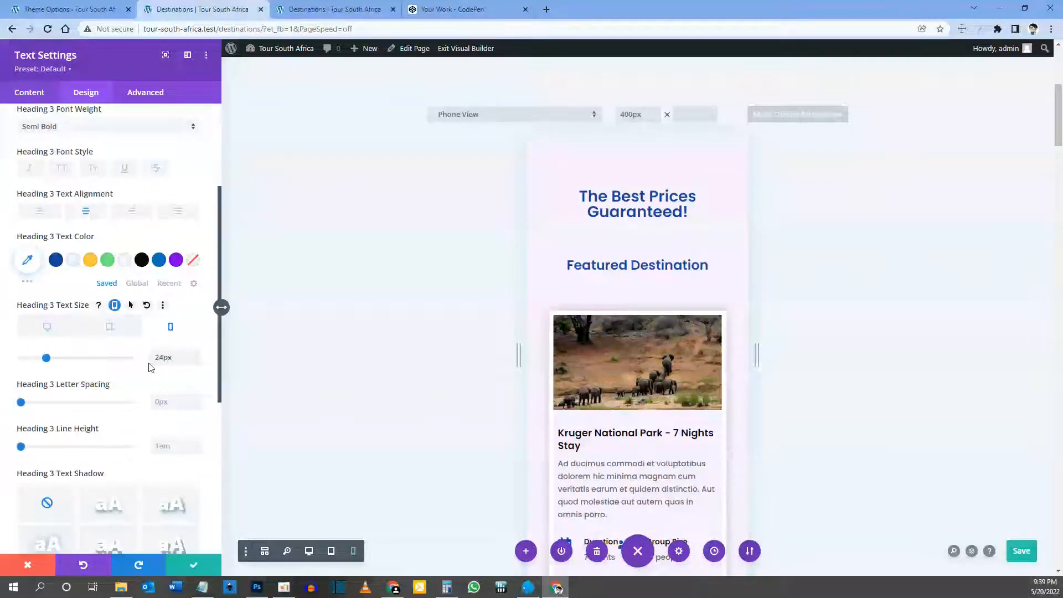
pyautogui.click(48, 329)
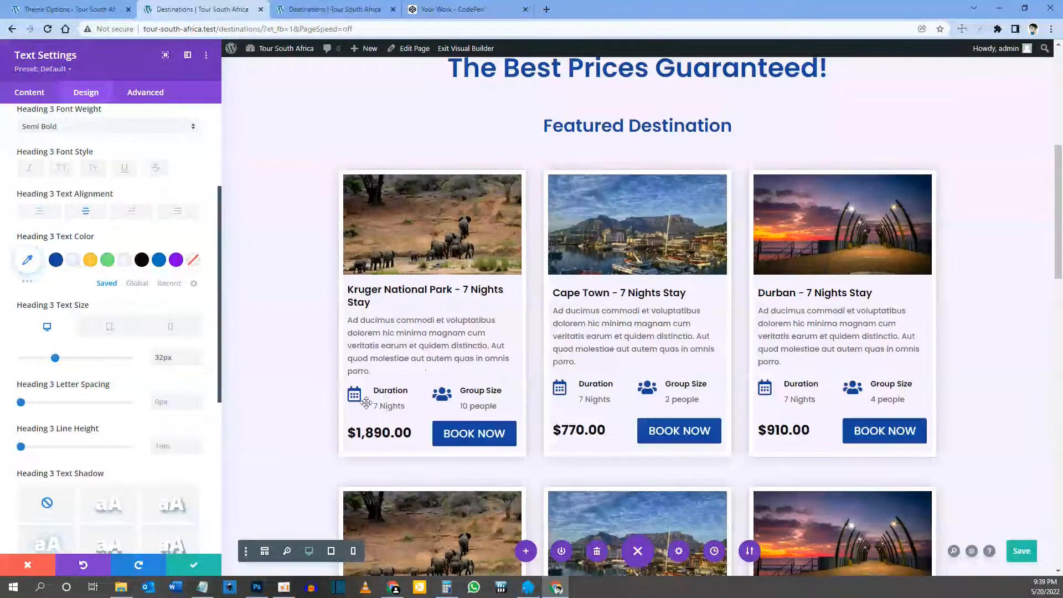
# Step: Save the page, then set the cards row's bottom padding to 0 and save the row settings
pyautogui.click(189, 563)
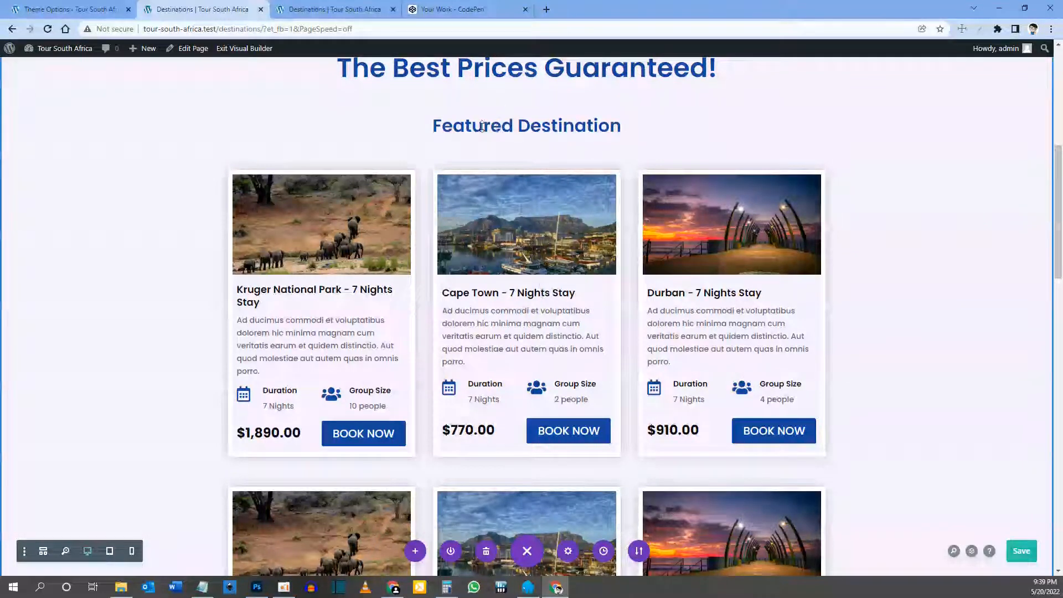
pyautogui.hotkey('ctrl', 's')
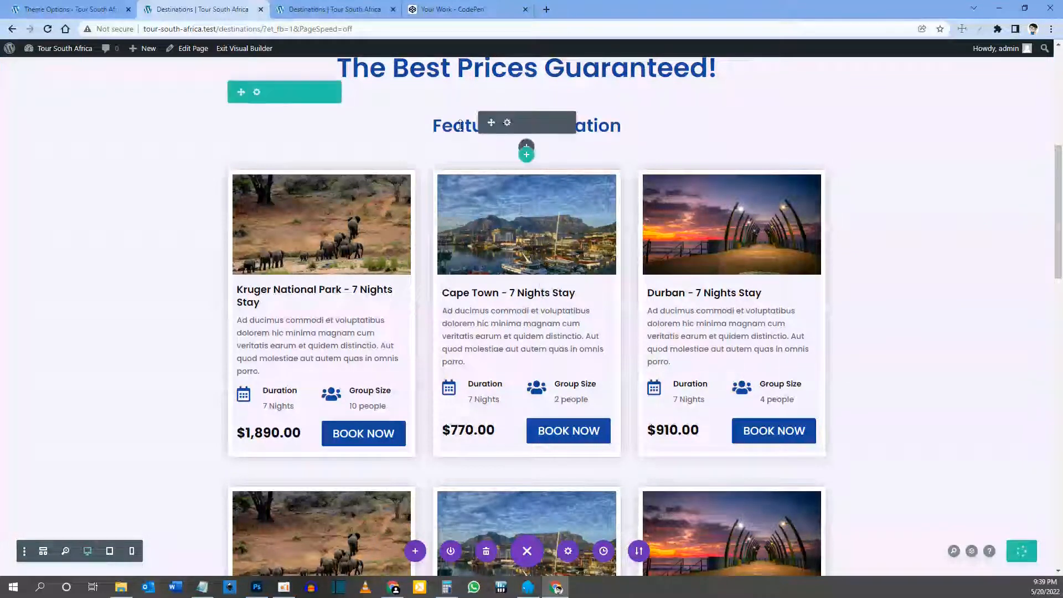
pyautogui.click(257, 92)
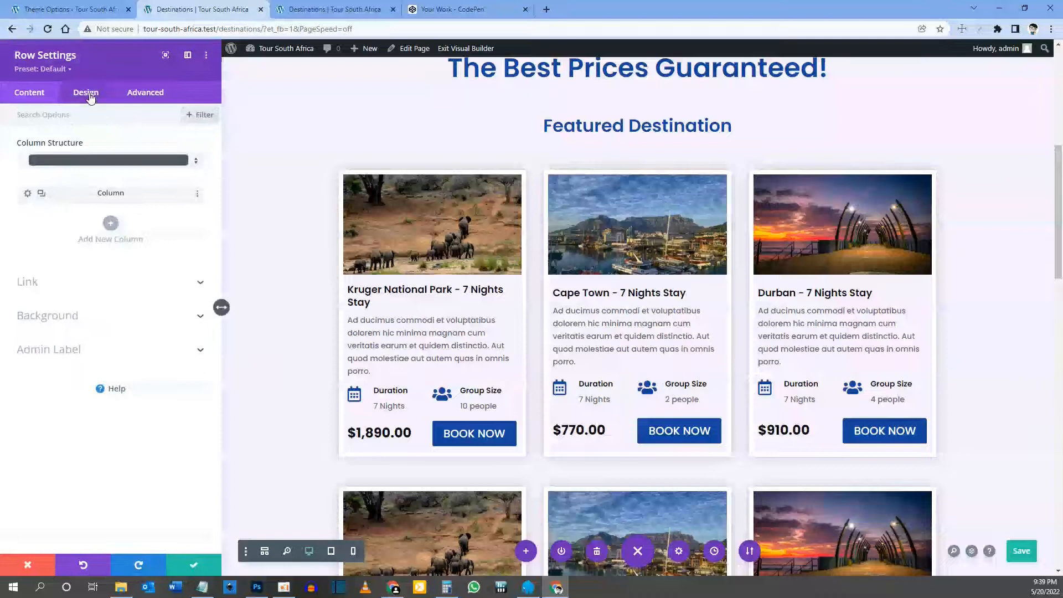
pyautogui.click(91, 95)
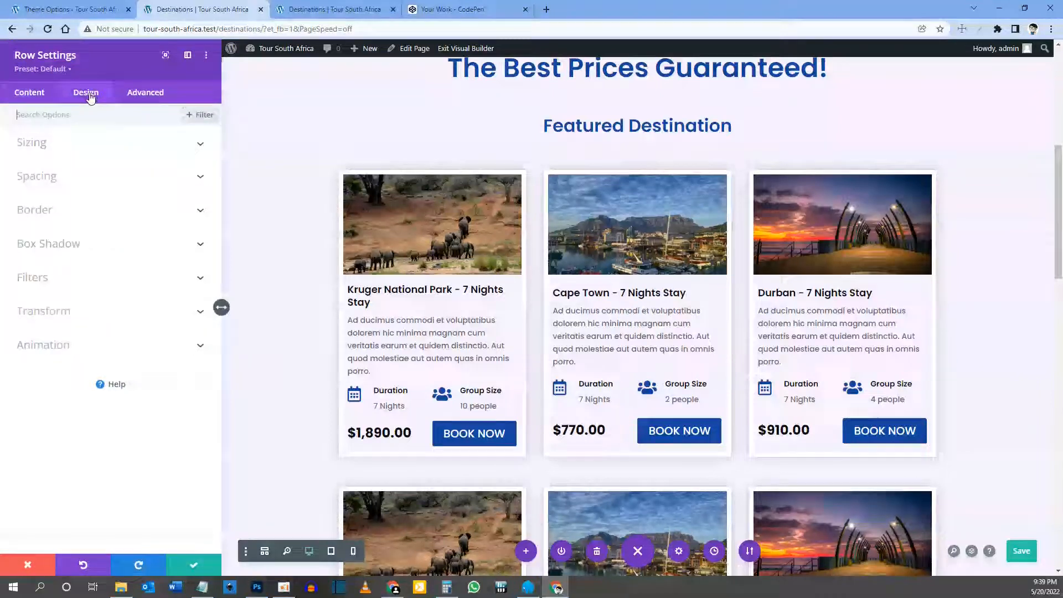
pyautogui.click(46, 179)
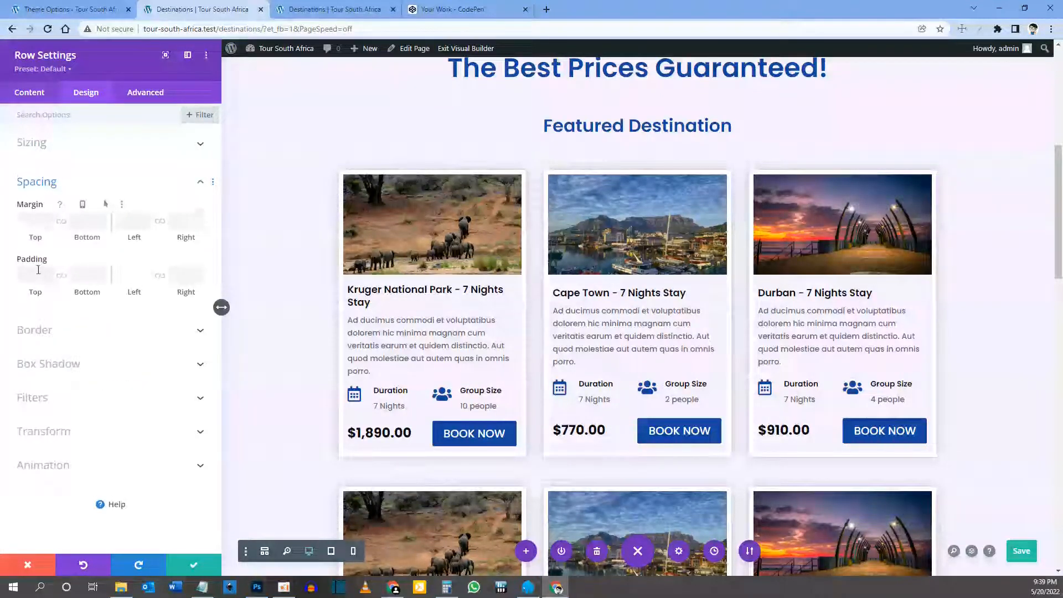
pyautogui.click(81, 280)
pyautogui.write('0')
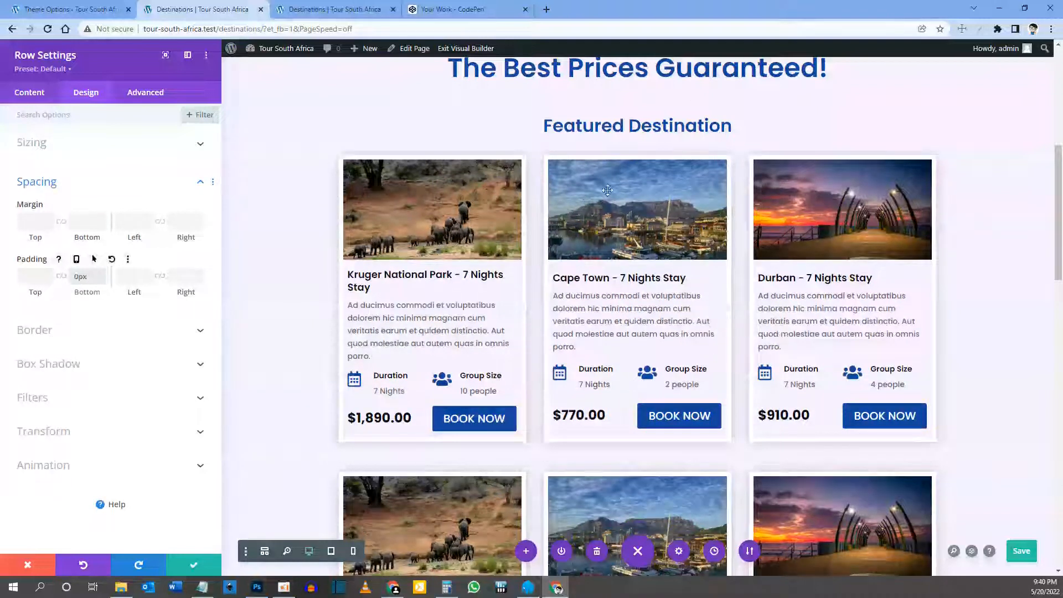
pyautogui.click(189, 570)
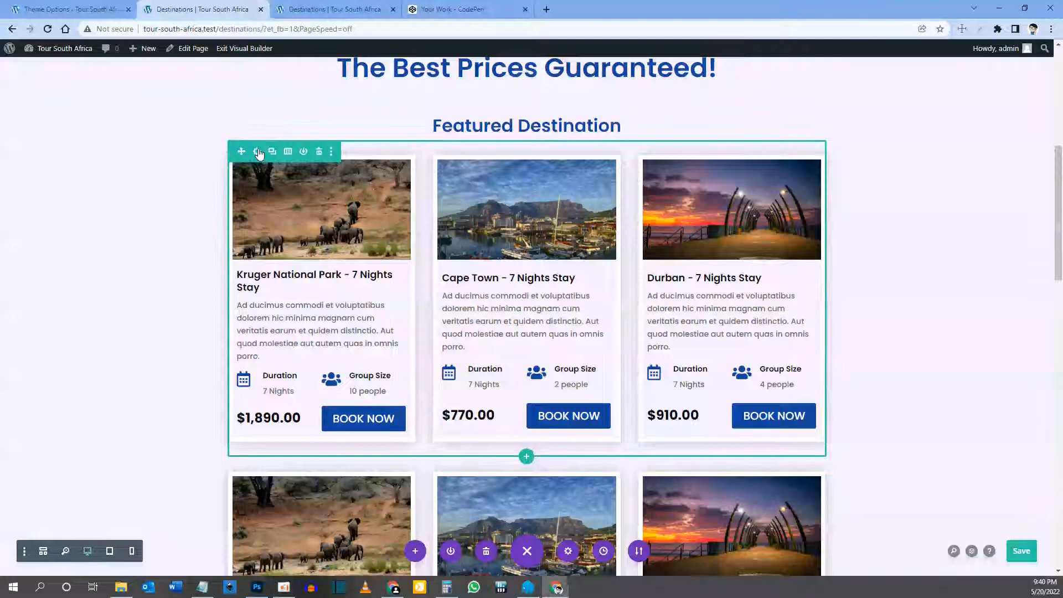
# Step: Delete two columns from the first cards row, leaving only a full-width Kruger National Park card
pyautogui.click(257, 152)
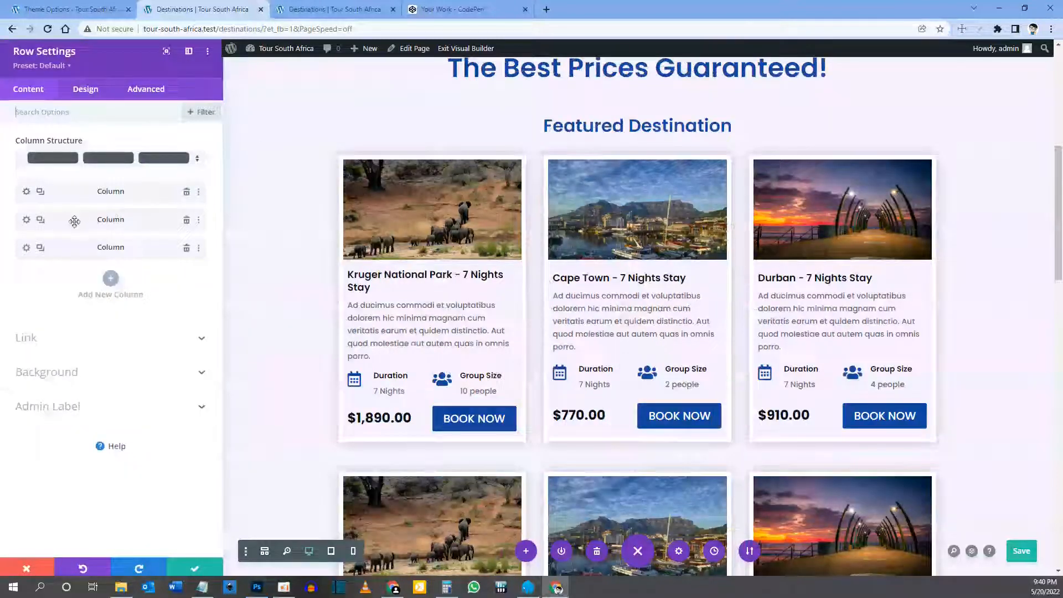
pyautogui.click(186, 221)
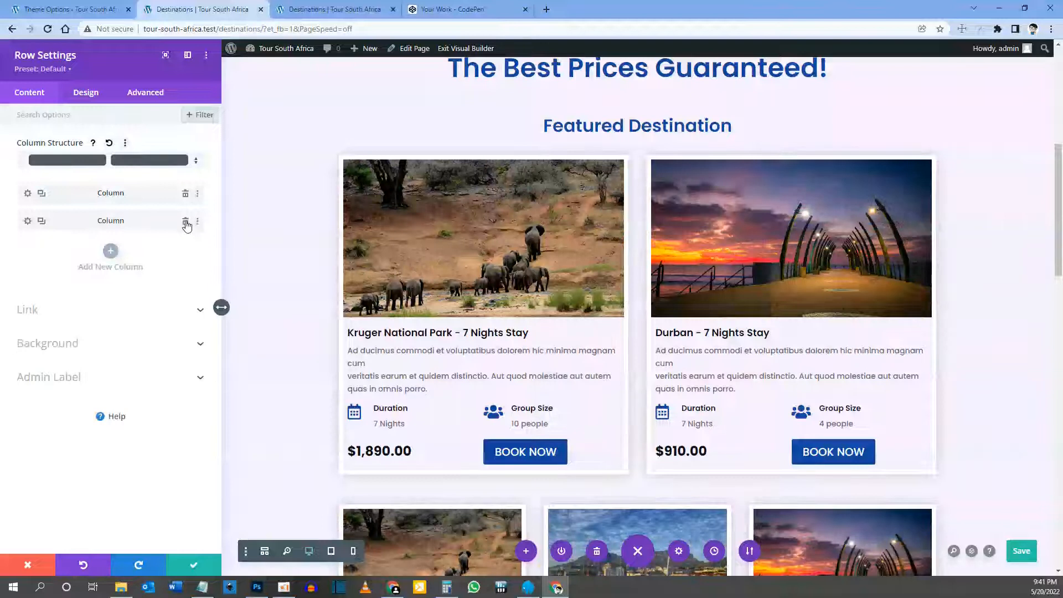
pyautogui.click(186, 223)
pyautogui.scroll(3, 638, 313)
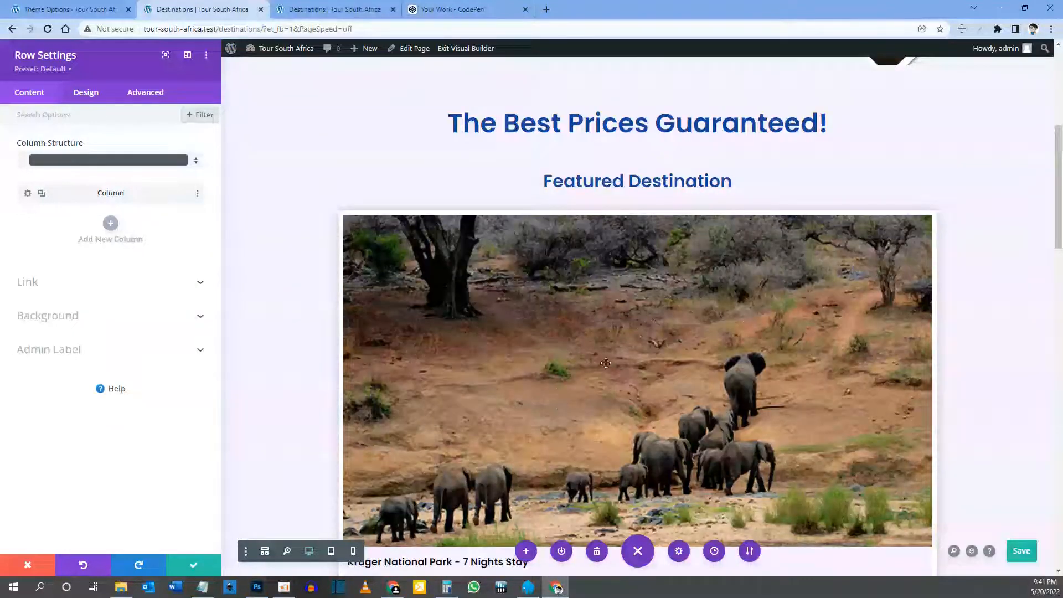
pyautogui.scroll(-1, 556, 346)
pyautogui.scroll(-2, 555, 294)
pyautogui.scroll(4, 570, 276)
pyautogui.scroll(-3, 584, 252)
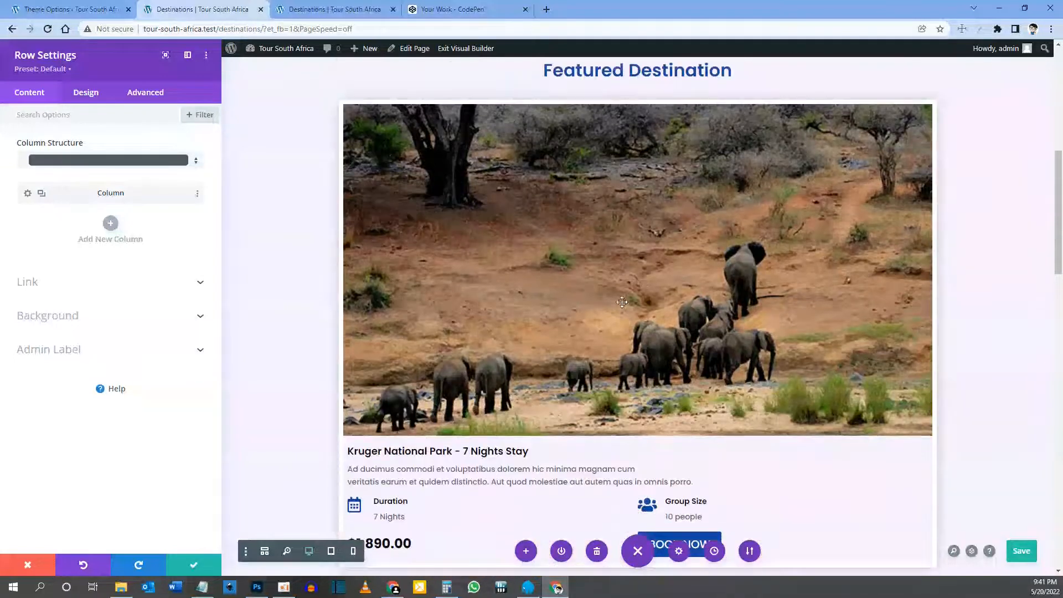
pyautogui.scroll(-3, 583, 251)
pyautogui.scroll(-2, 586, 325)
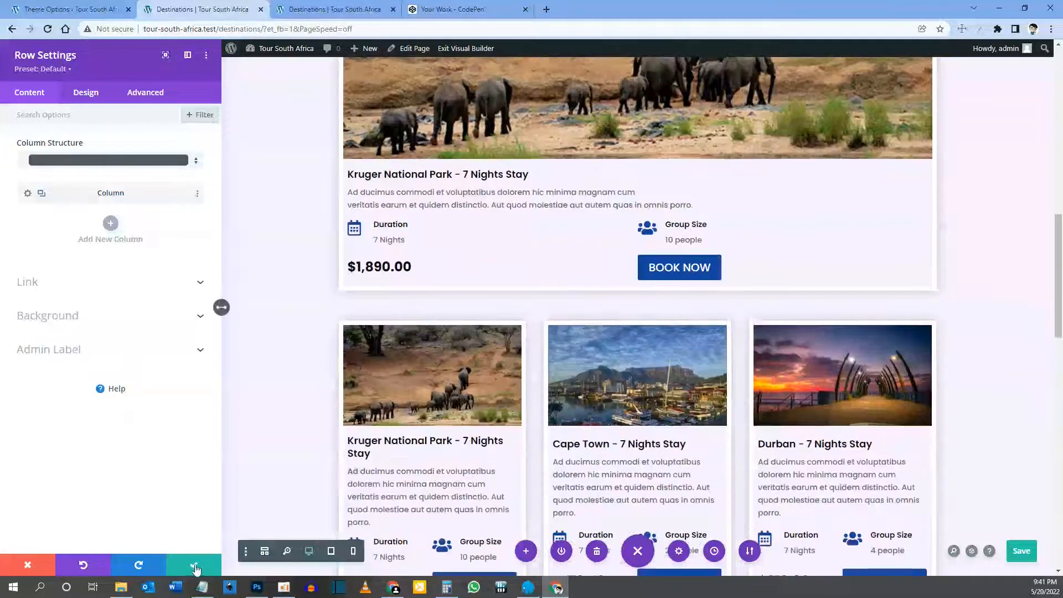
pyautogui.click(193, 565)
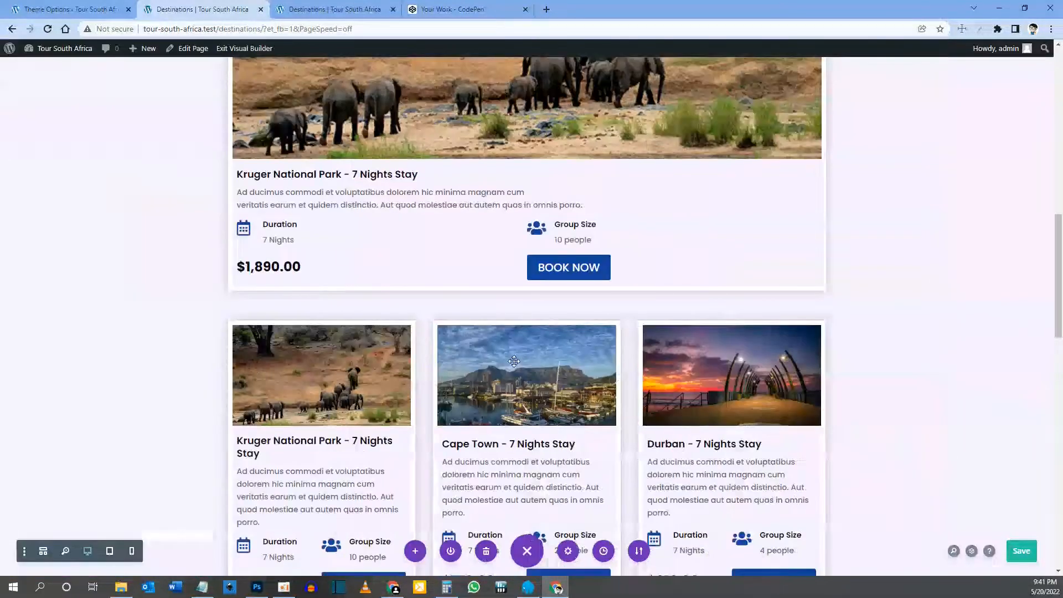
# Step: Delete the Durban column from the second row, leaving Kruger and Cape Town cards side by side
pyautogui.scroll(-3, 514, 359)
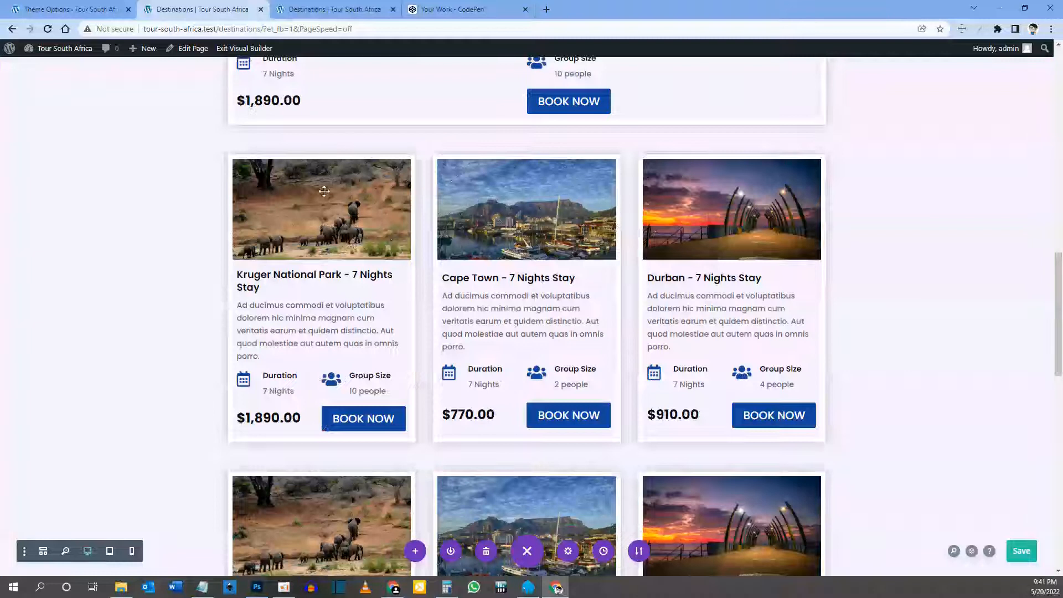
pyautogui.moveTo(260, 152)
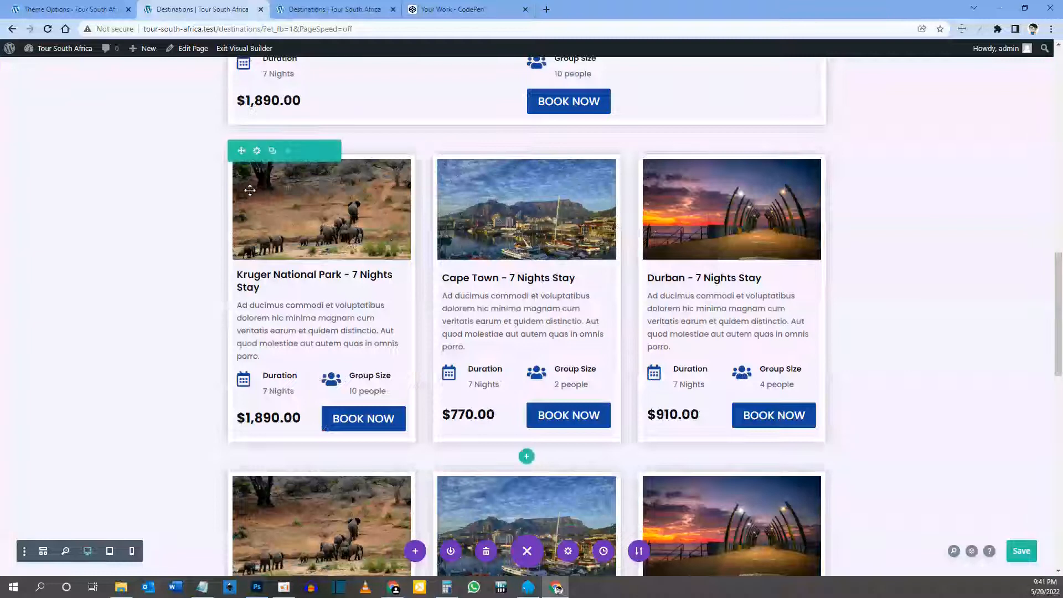
pyautogui.click(255, 149)
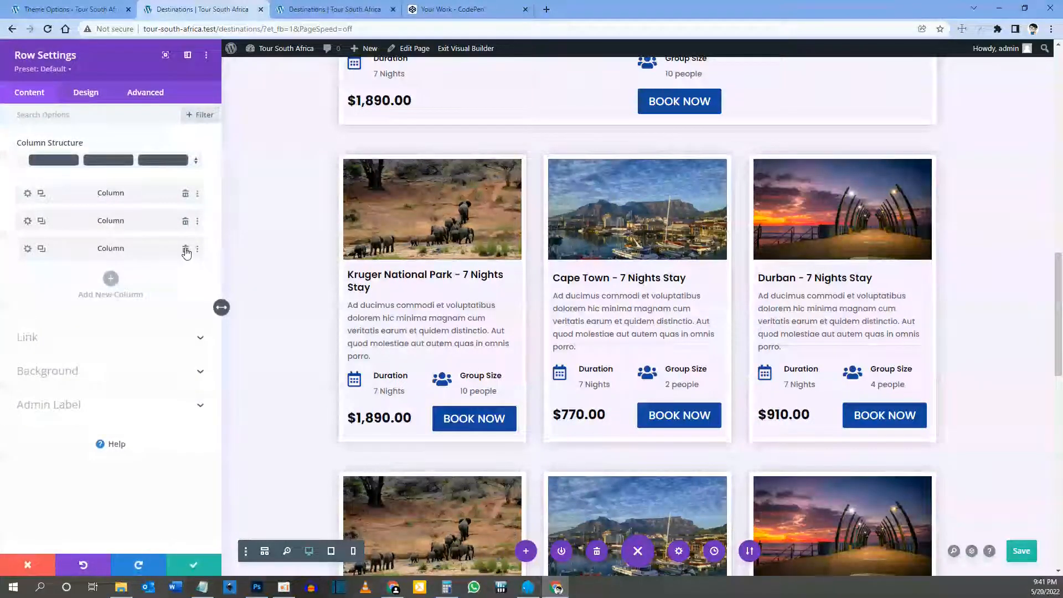
pyautogui.click(185, 249)
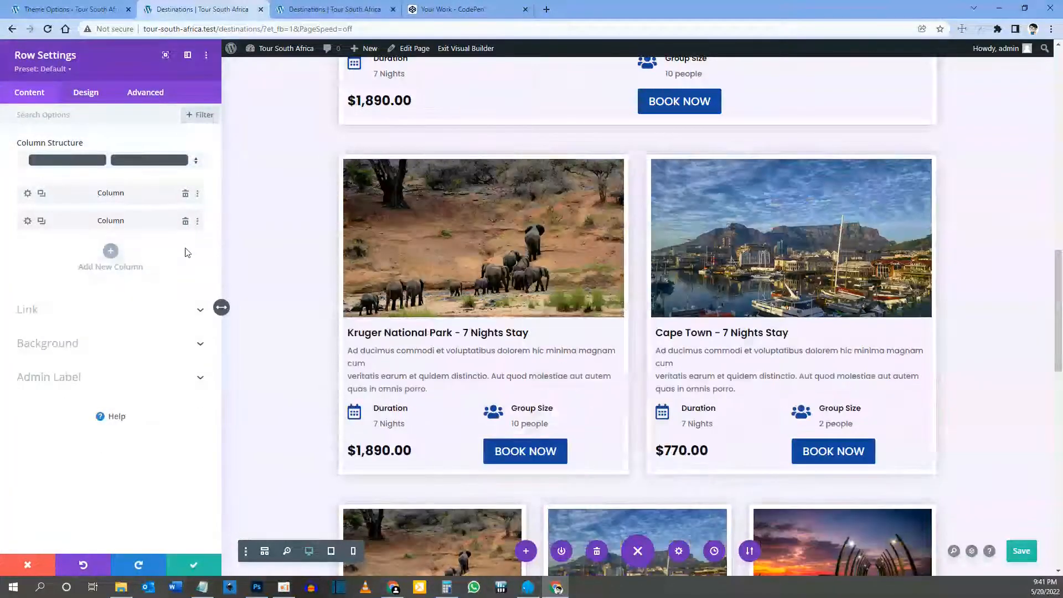
pyautogui.scroll(-1, 449, 313)
pyautogui.click(196, 565)
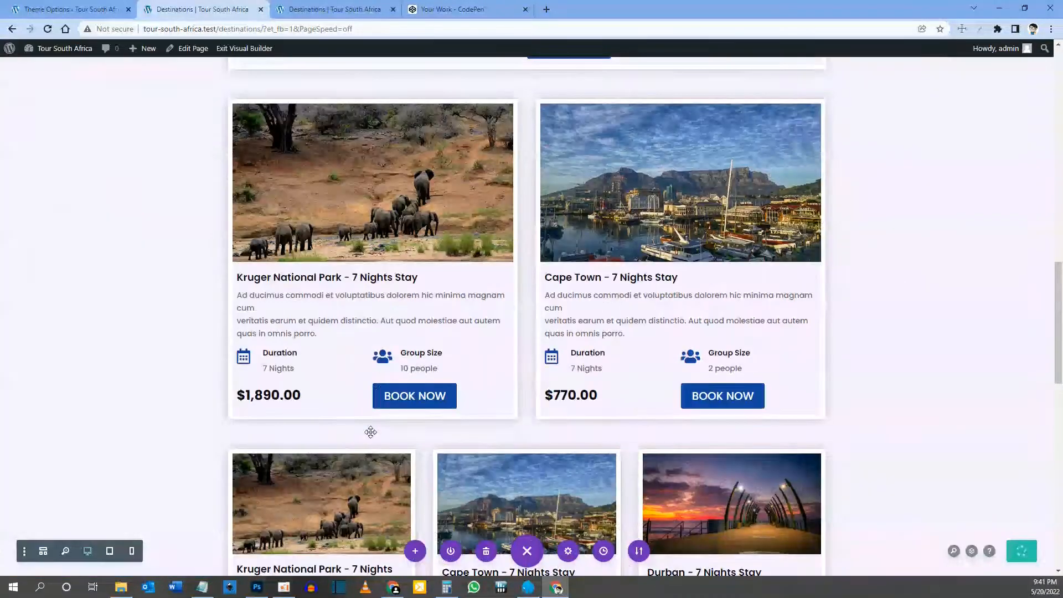
# Step: Scroll to the following three-card row and bring up its row settings
pyautogui.scroll(-3, 327, 437)
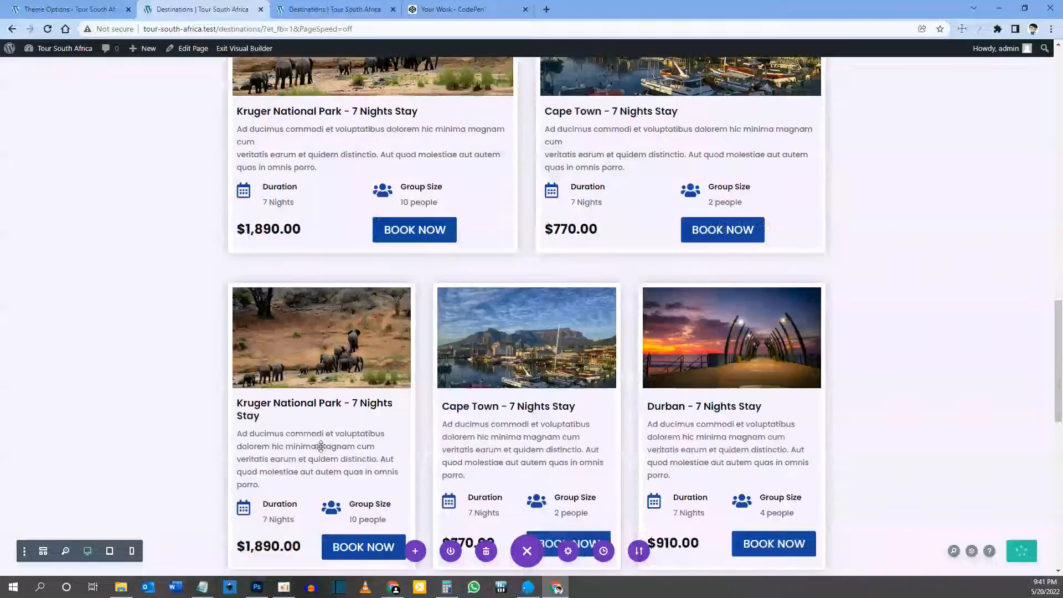
pyautogui.scroll(-1, 321, 446)
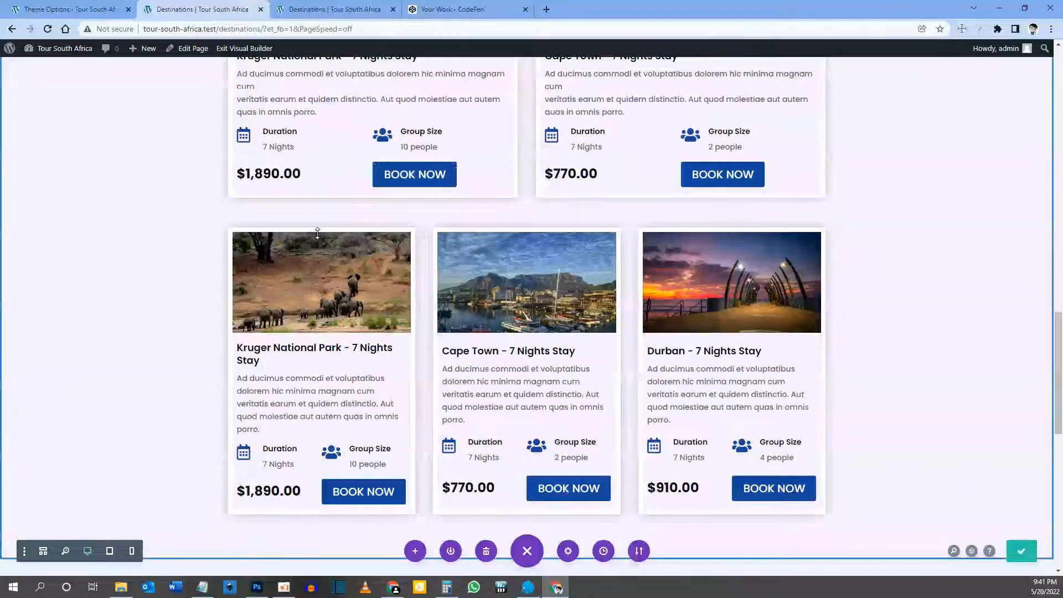
pyautogui.scroll(1, 317, 232)
pyautogui.click(252, 277)
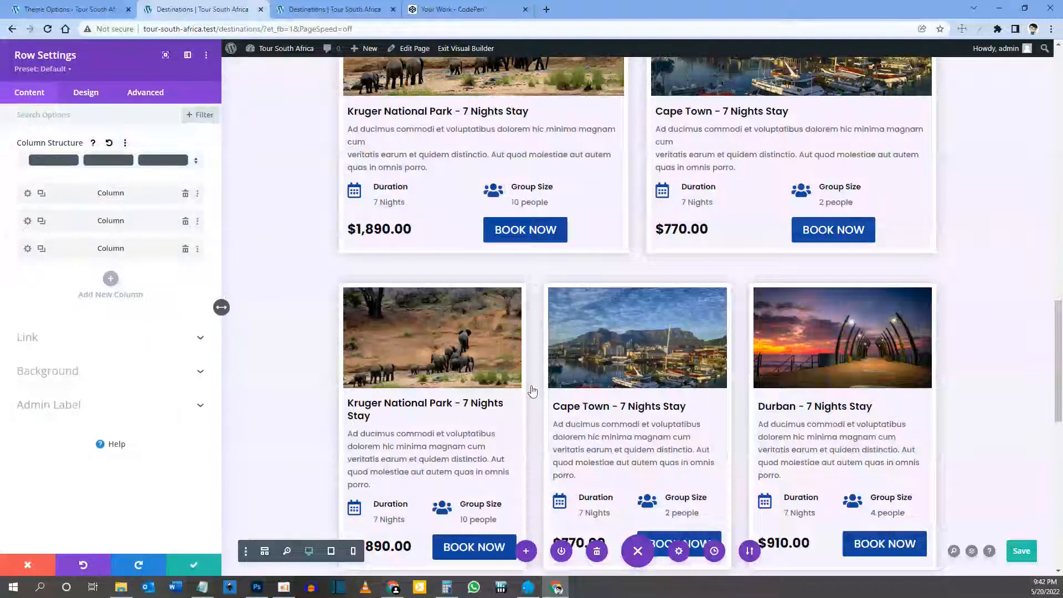
# Step: Delete one column from the three-card tour row, leaving Cape Town and Durban, and save
pyautogui.press('Delete')
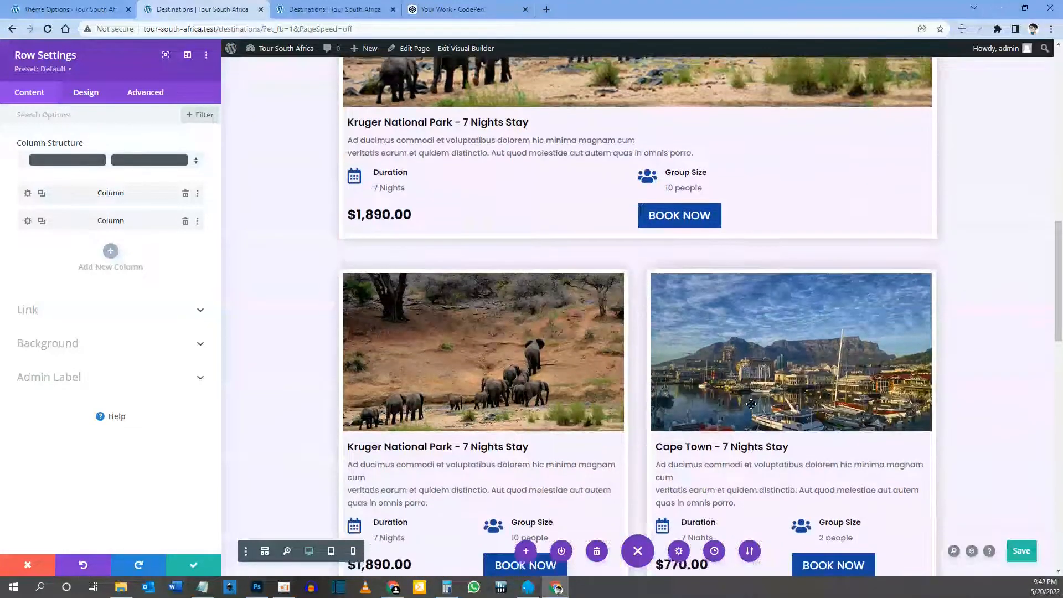
pyautogui.scroll(-10, 608, 327)
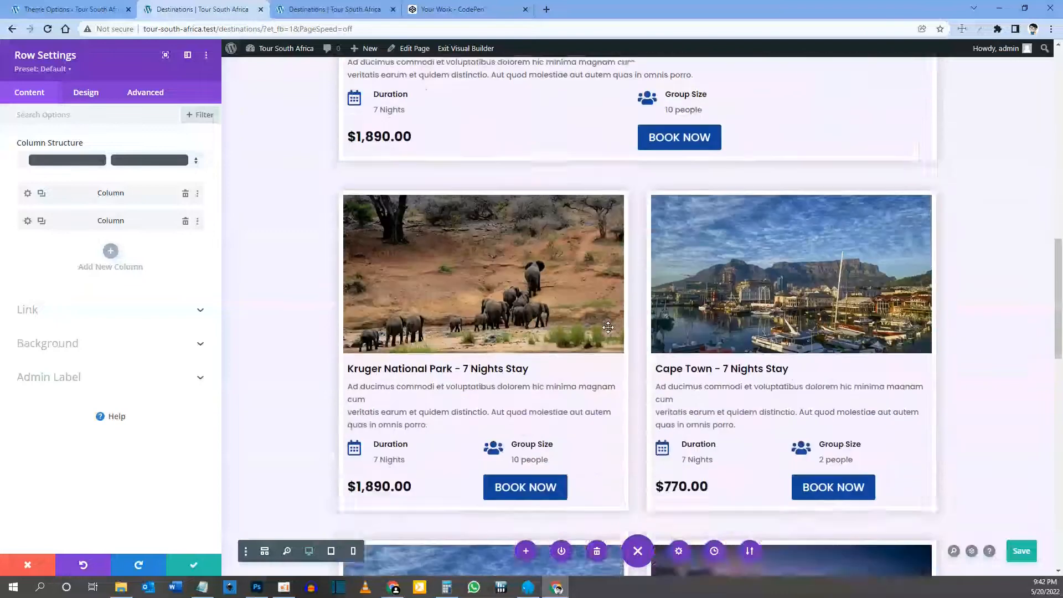
pyautogui.scroll(-6, 608, 327)
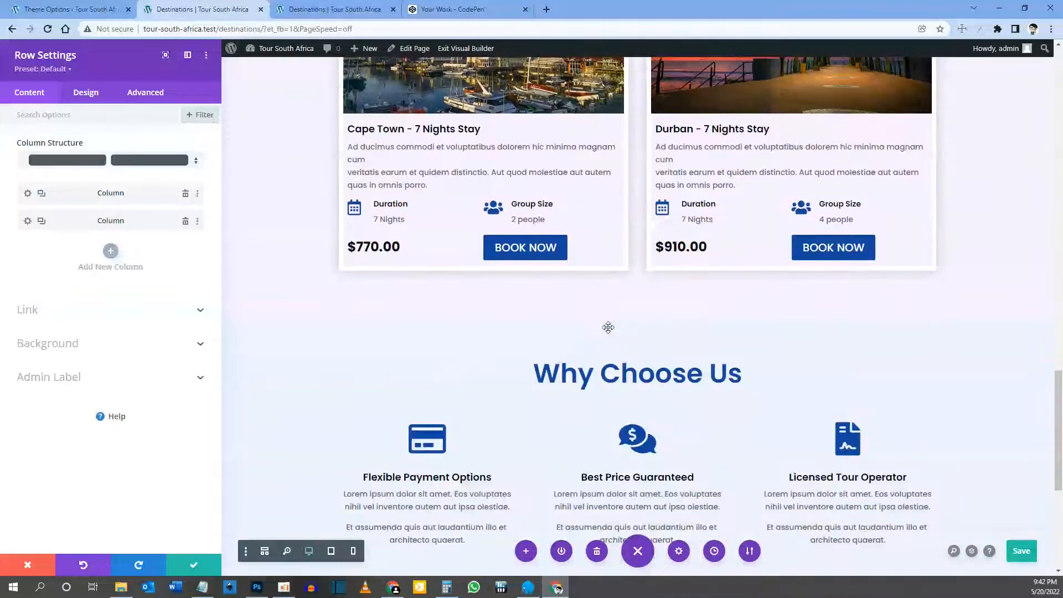
pyautogui.scroll(-5, 608, 327)
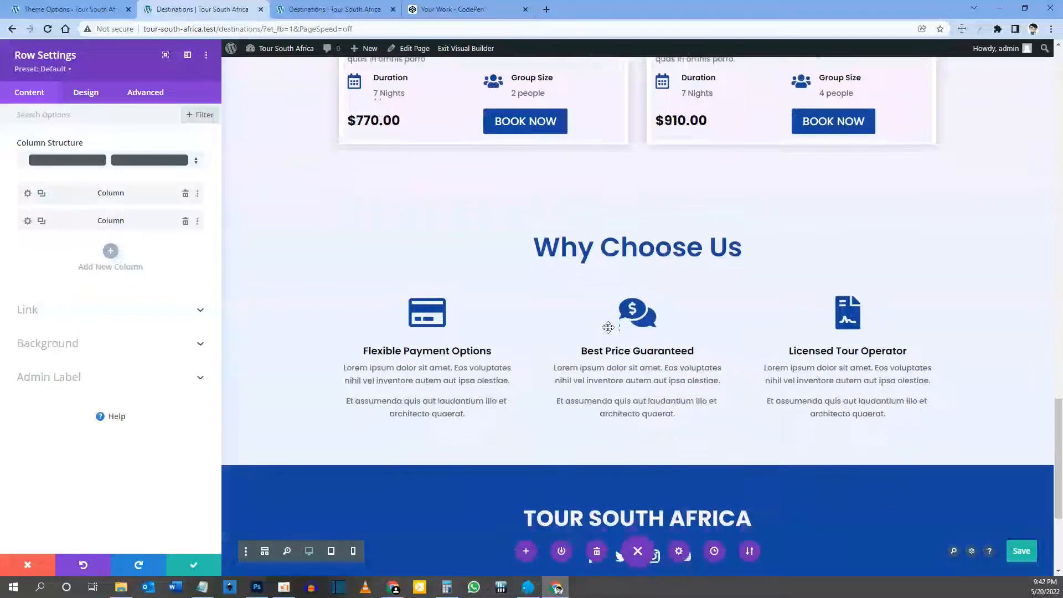
pyautogui.scroll(11, 609, 332)
pyautogui.scroll(11, 609, 332)
pyautogui.scroll(-14, 608, 327)
pyautogui.scroll(-14, 608, 327)
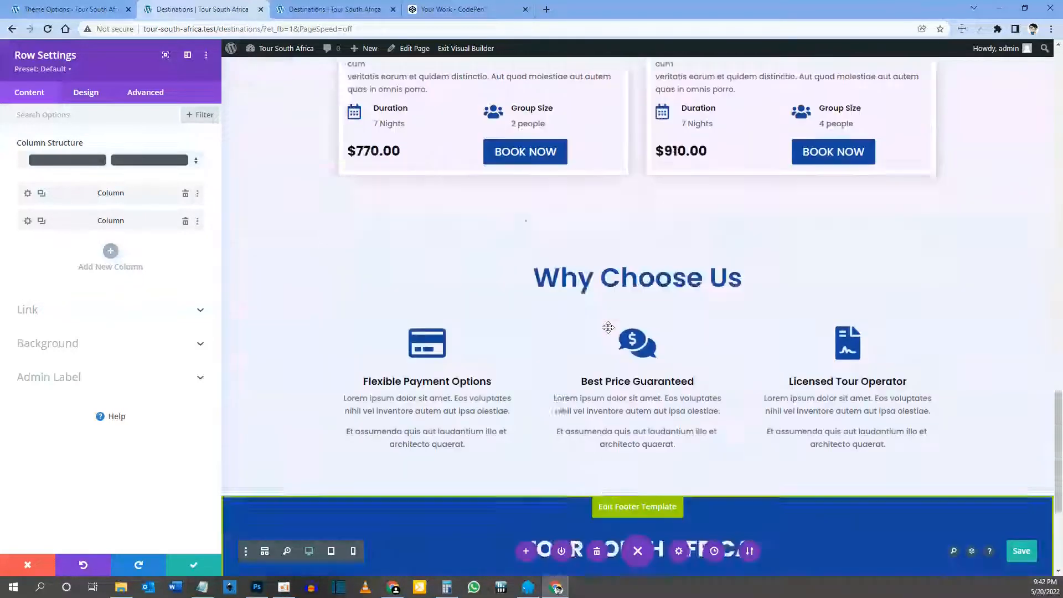
pyautogui.click(197, 561)
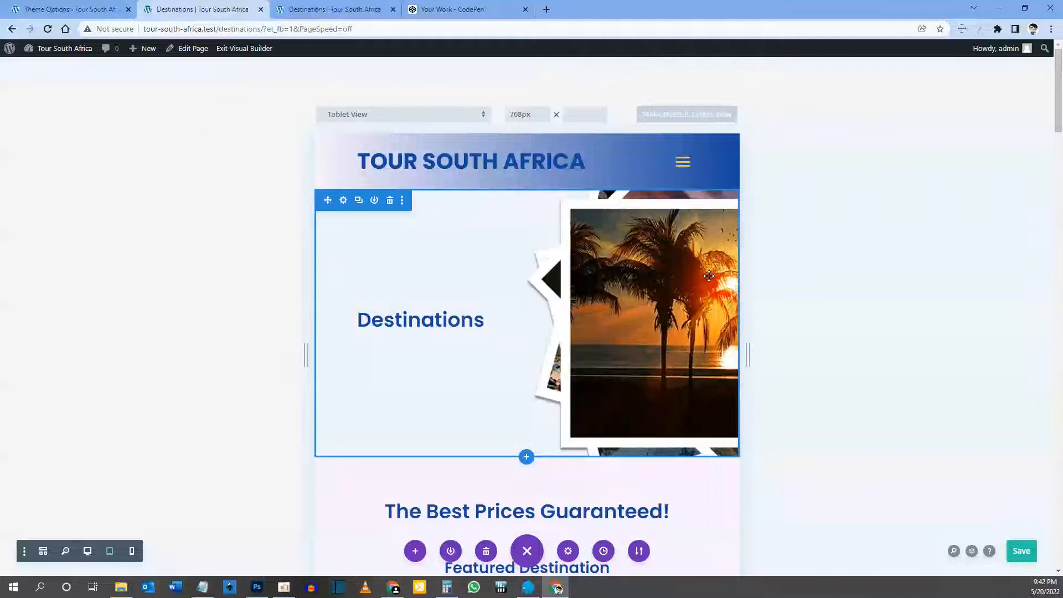
# Step: Scroll through the 768px tablet preview to check how the Kruger, Cape Town and Durban cards stack
pyautogui.scroll(-10, 709, 276)
pyautogui.scroll(-10, 709, 275)
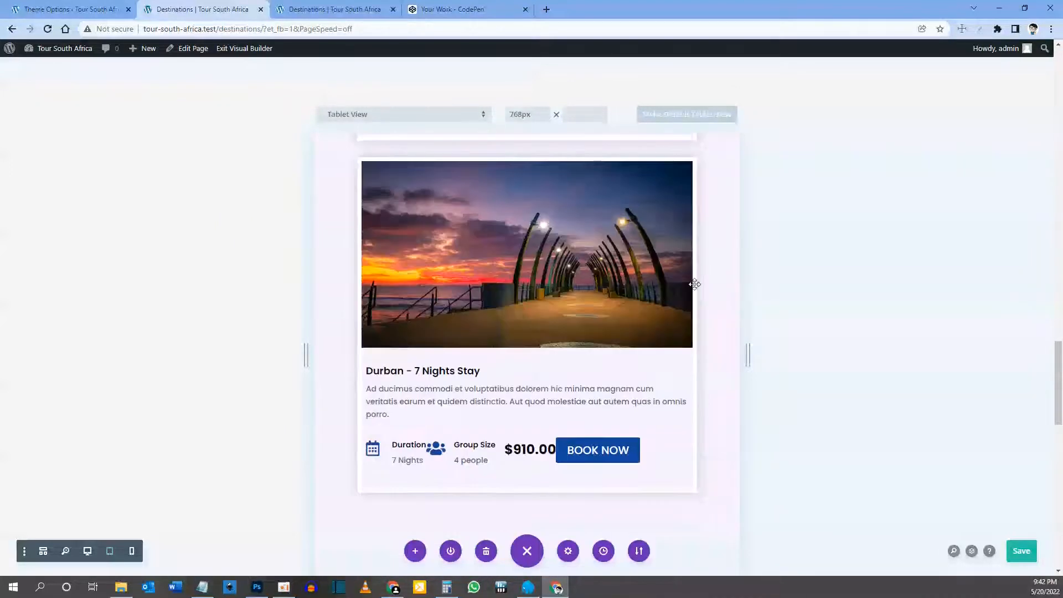
pyautogui.scroll(-10, 695, 284)
pyautogui.scroll(10, 586, 305)
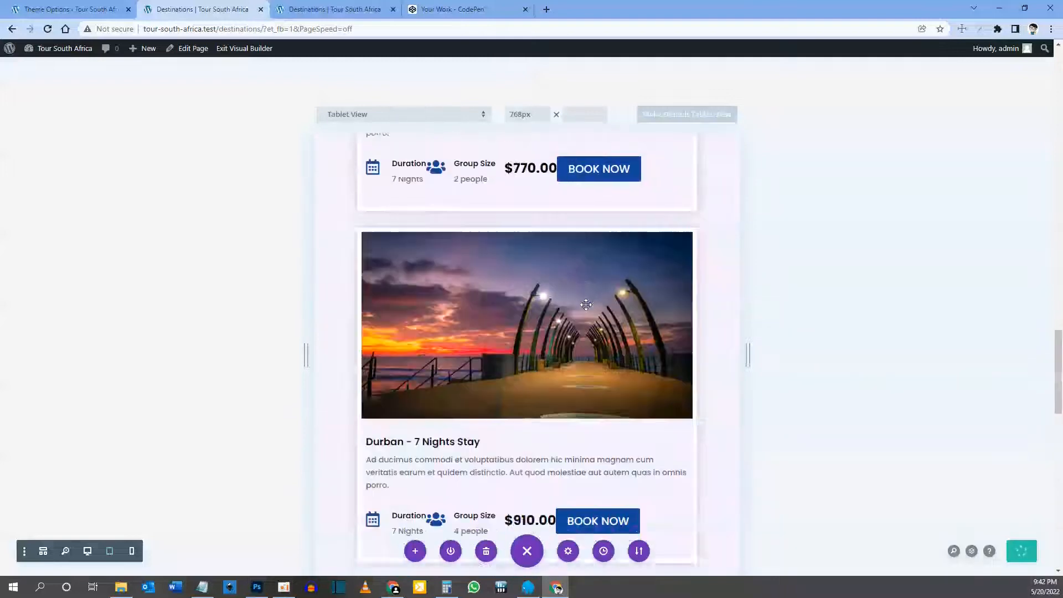
pyautogui.scroll(-5, 587, 304)
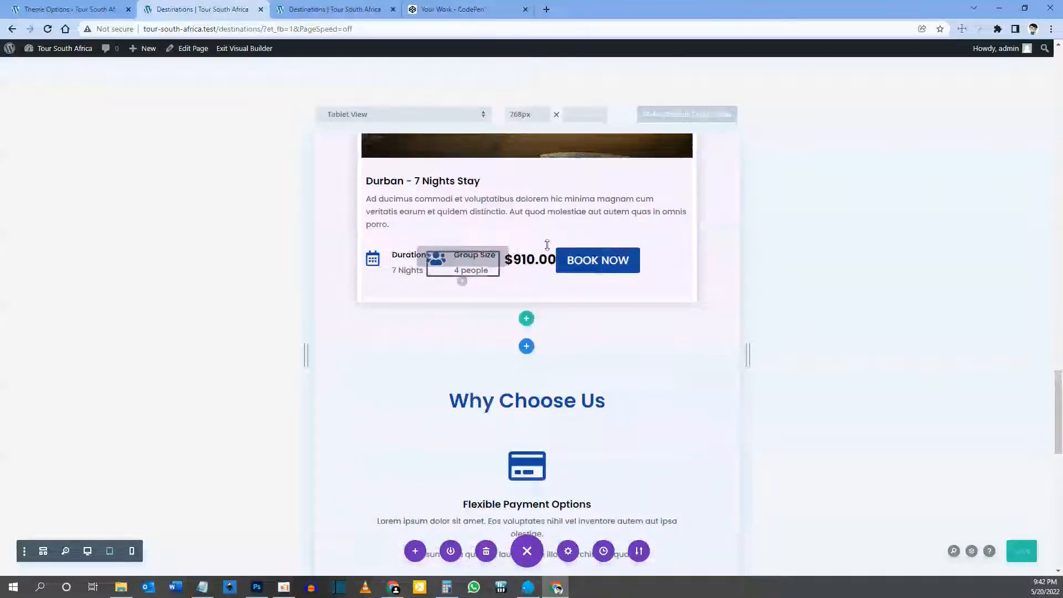
pyautogui.scroll(8, 527, 285)
pyautogui.scroll(15, 522, 286)
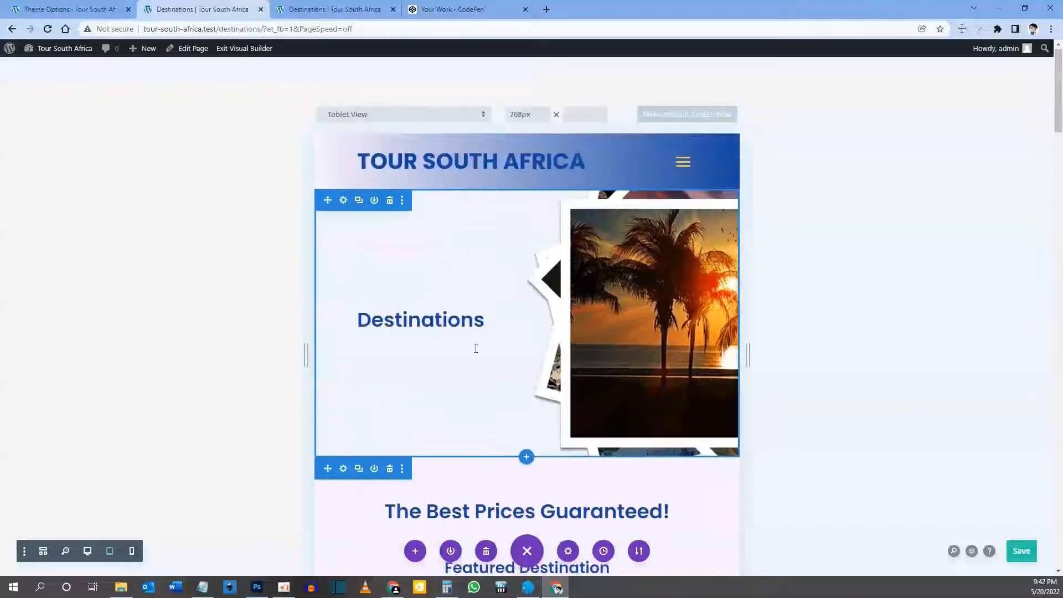
pyautogui.scroll(-10, 475, 347)
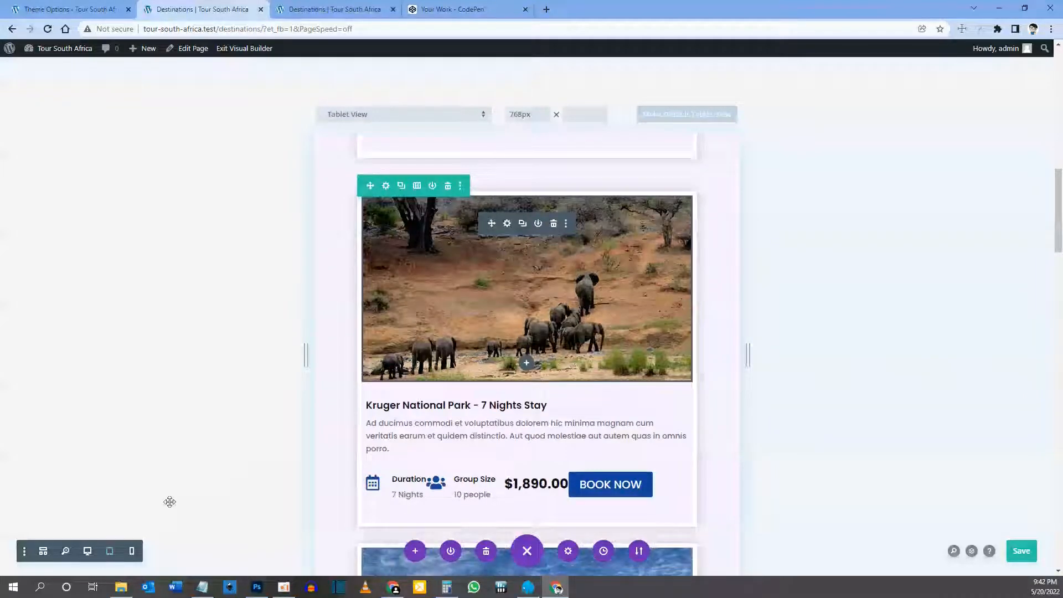
# Step: Preview the stacked tour cards at 400px phone width, then return to the desktop preview
pyautogui.click(132, 552)
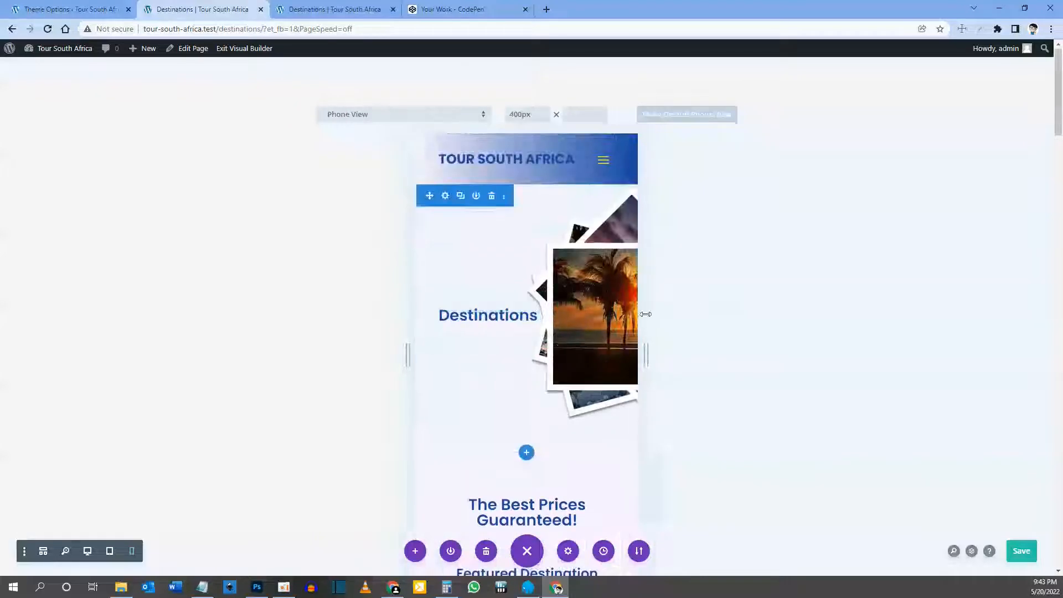
pyautogui.scroll(-5, 576, 341)
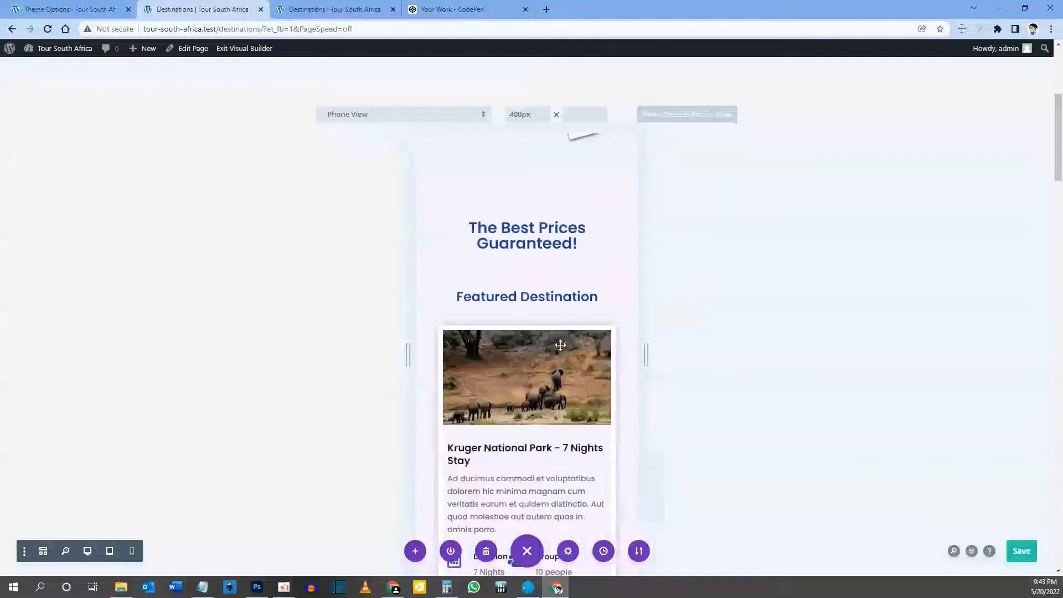
pyautogui.scroll(-6, 553, 343)
pyautogui.scroll(-10, 546, 339)
pyautogui.scroll(-13, 546, 339)
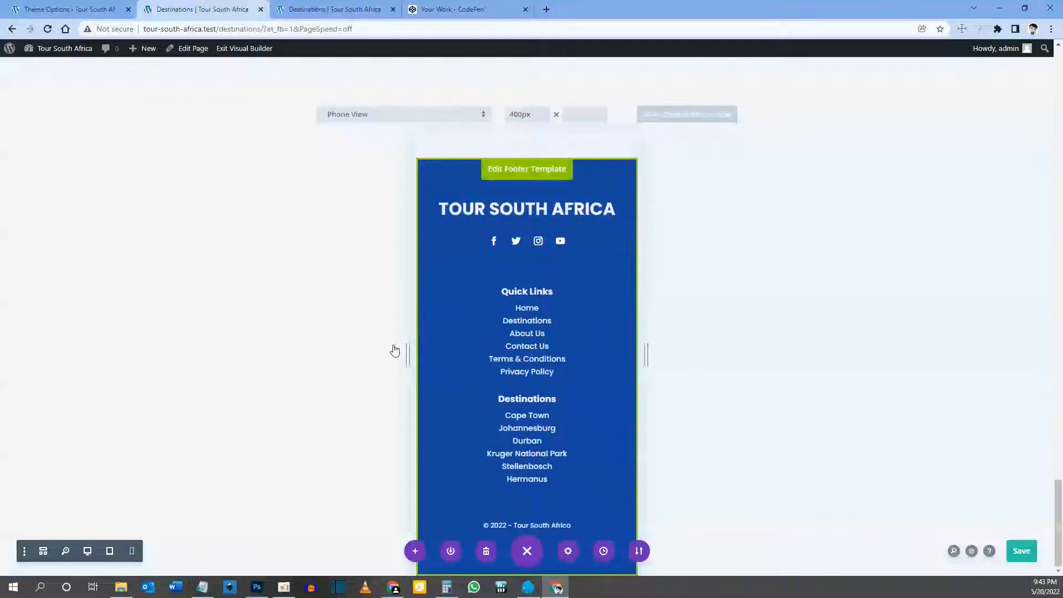
pyautogui.click(87, 551)
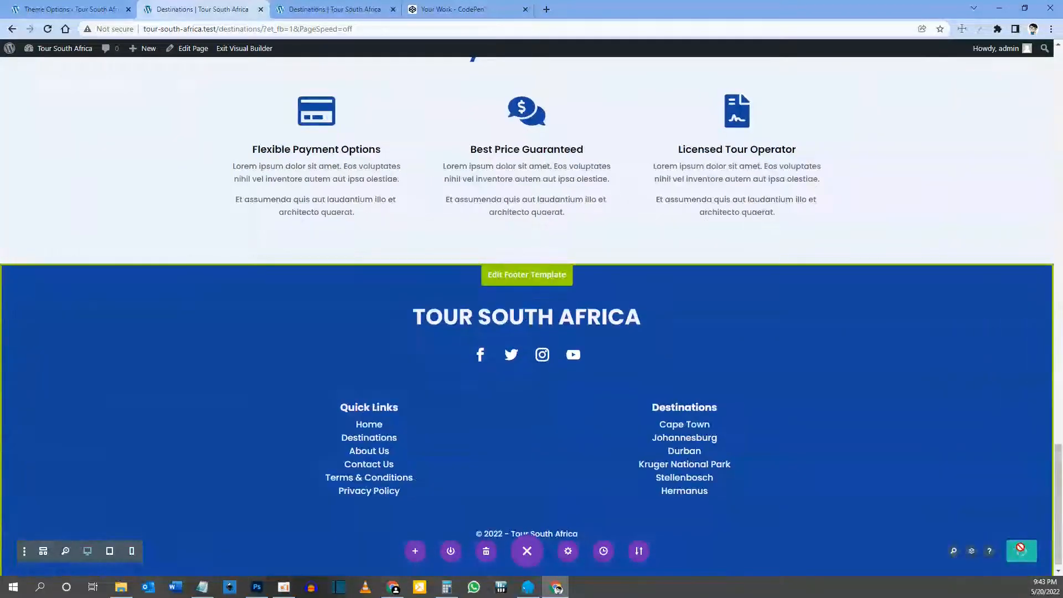
# Step: Reload the live Destinations page in the third Chrome tab and scroll through its updated layout
pyautogui.click(350, 11)
pyautogui.press('F5')
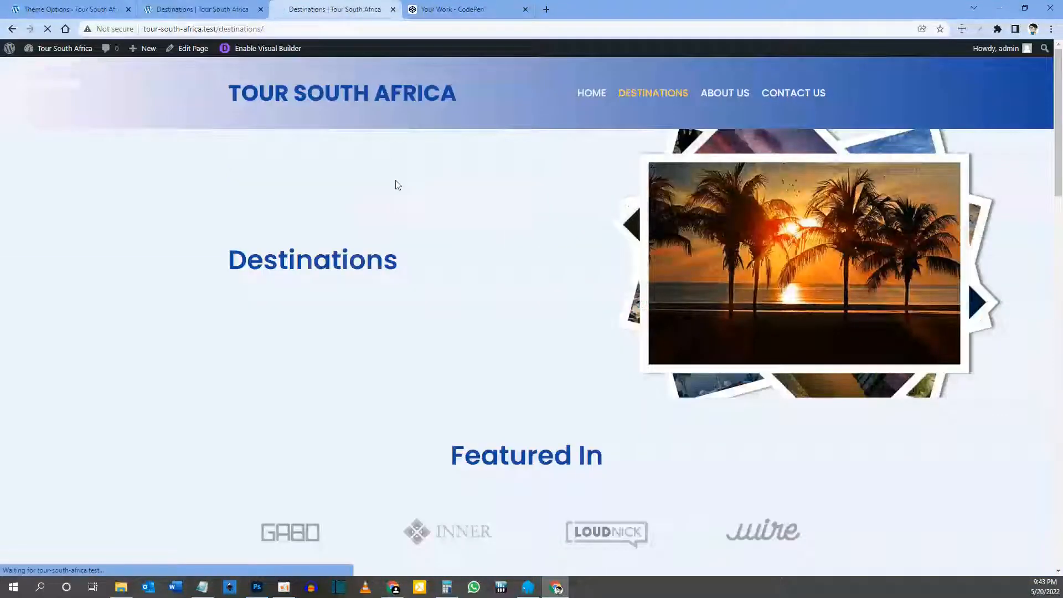
pyautogui.scroll(-15, 548, 199)
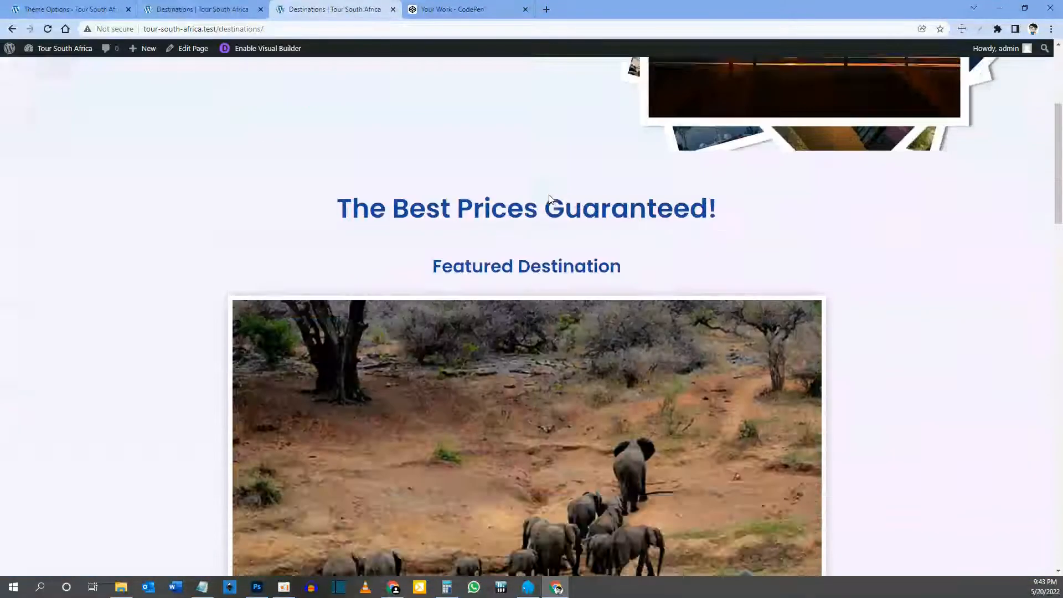
pyautogui.scroll(-6, 550, 198)
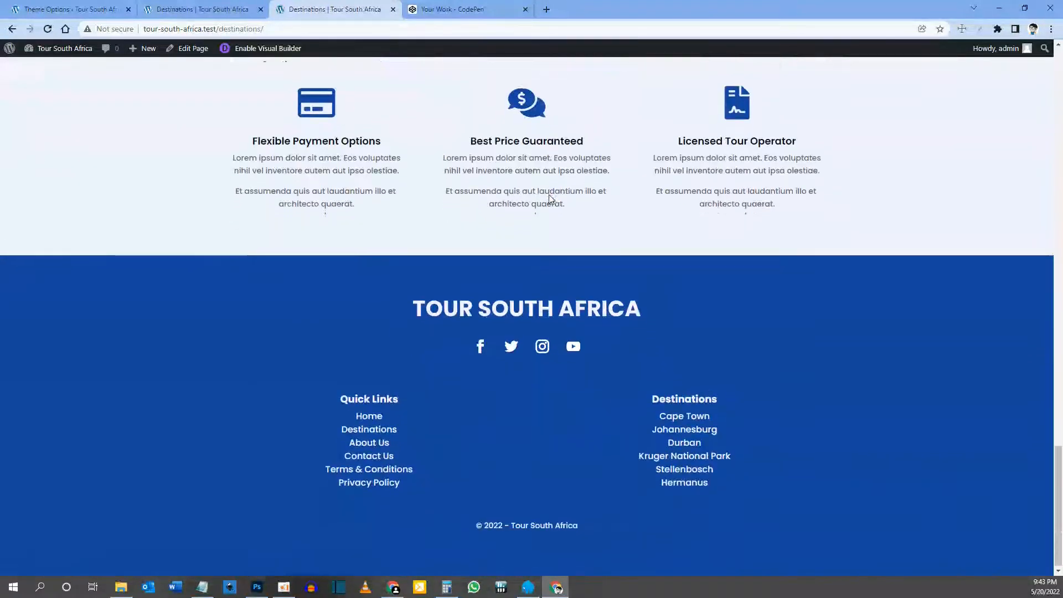
pyautogui.scroll(13, 550, 197)
pyautogui.scroll(15, 550, 194)
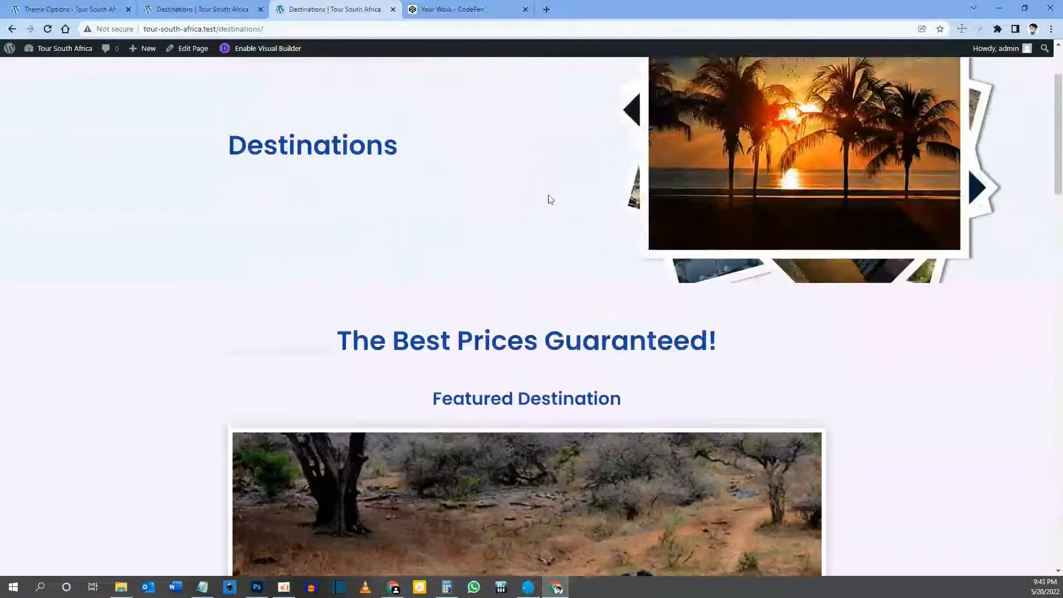
pyautogui.scroll(2, 550, 199)
pyautogui.rightClick(417, 203)
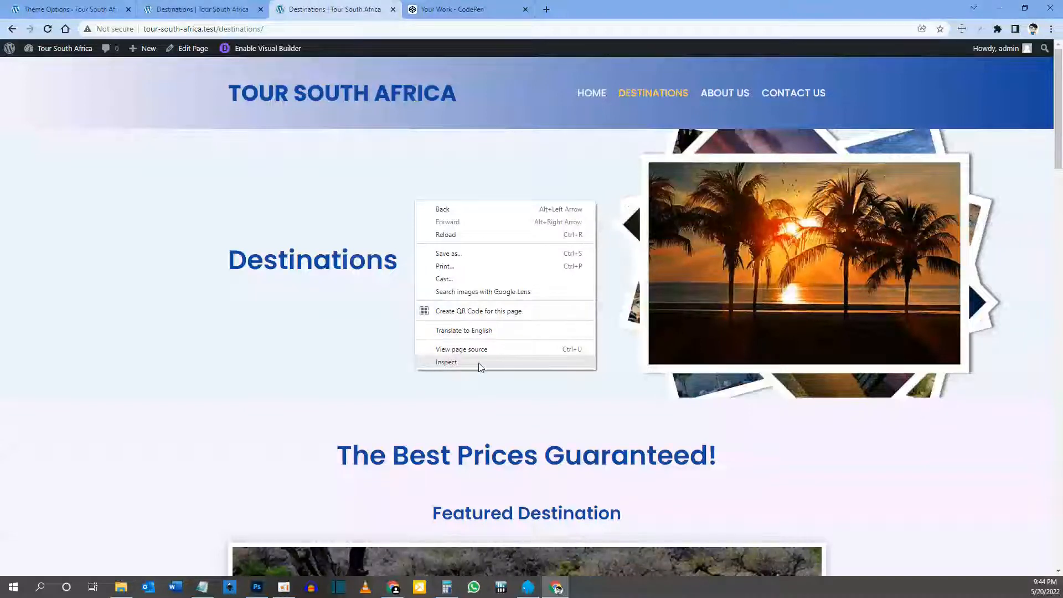
# Step: Turn on DevTools device emulation and review the page as an iPad at 768x1024
pyautogui.click(447, 362)
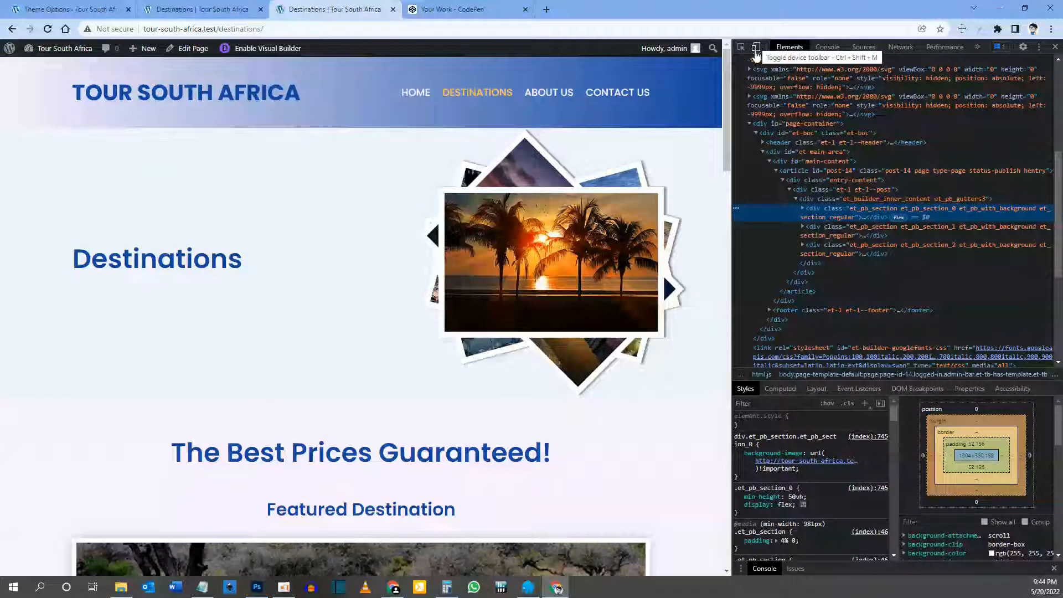
pyautogui.click(757, 50)
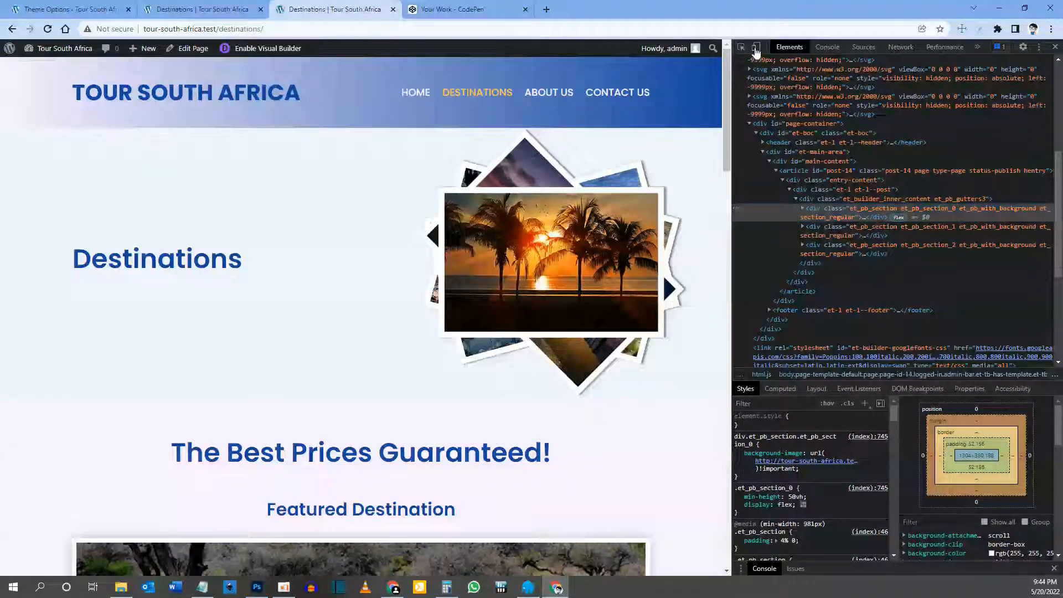
pyautogui.click(313, 49)
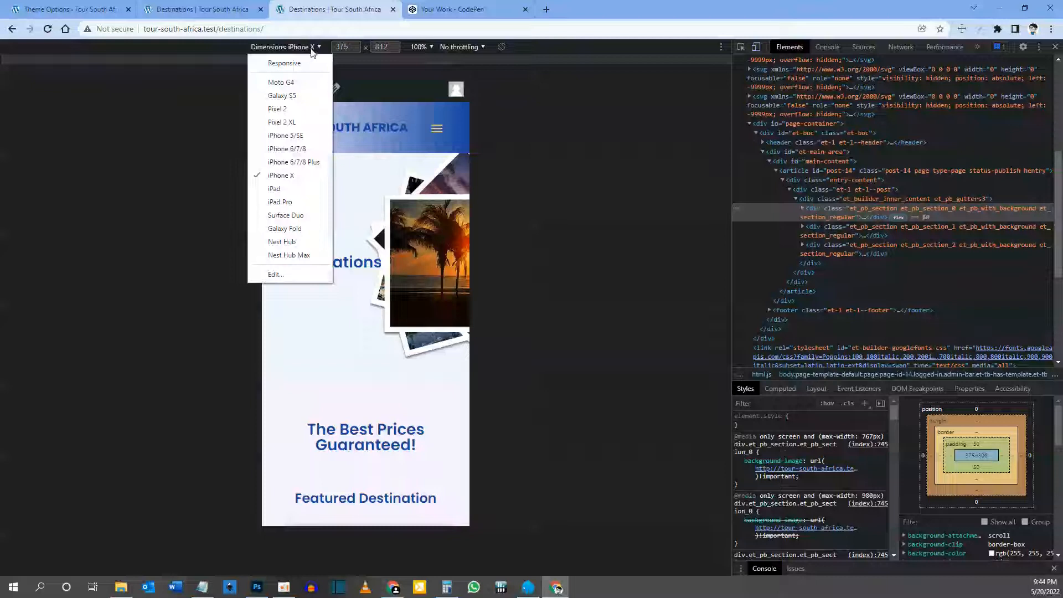
pyautogui.click(290, 190)
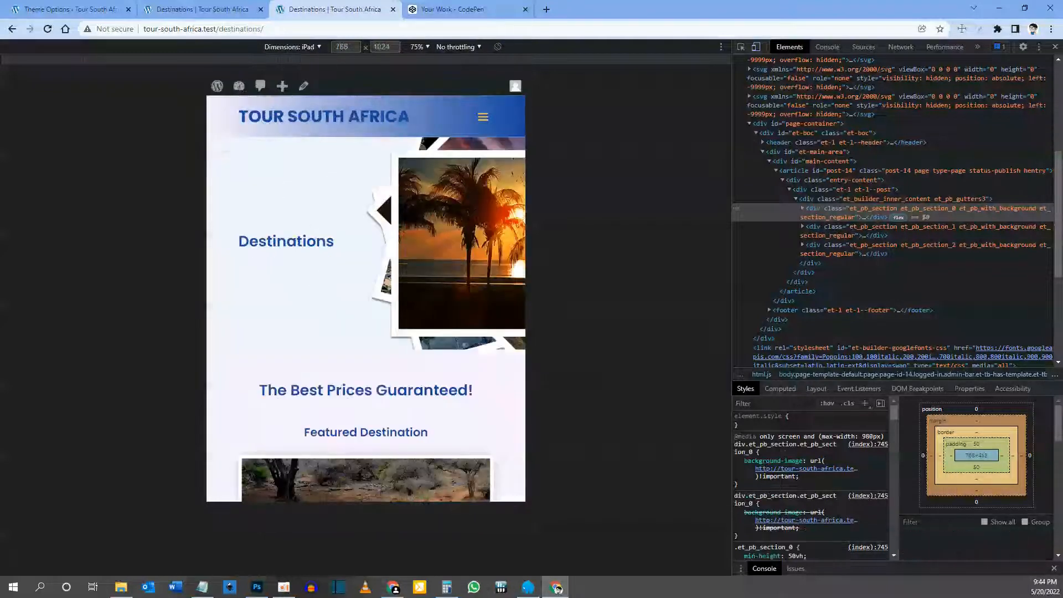
pyautogui.scroll(-7, 412, 235)
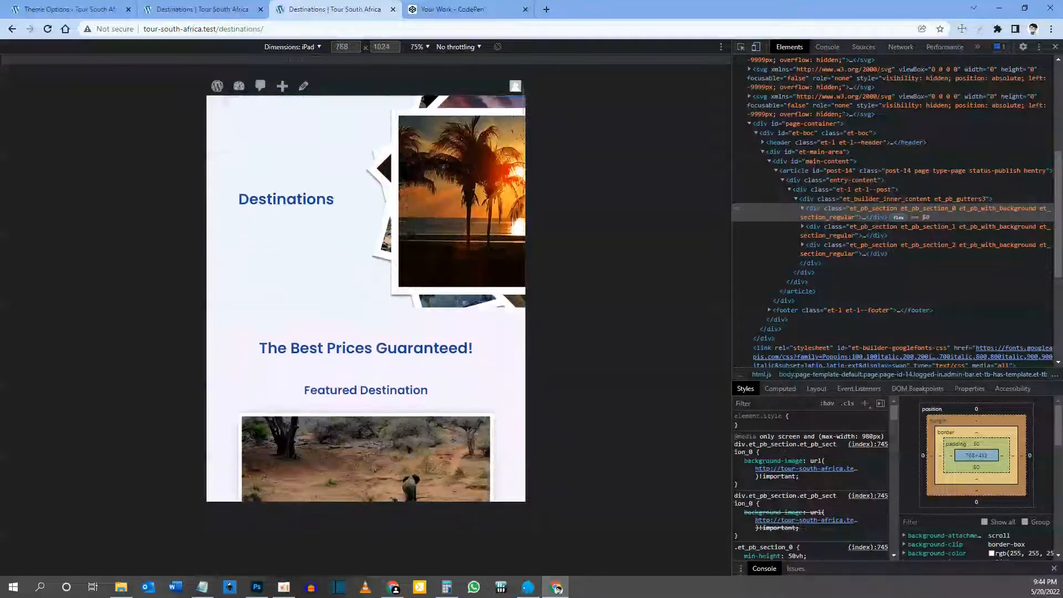
pyautogui.scroll(-3, 419, 391)
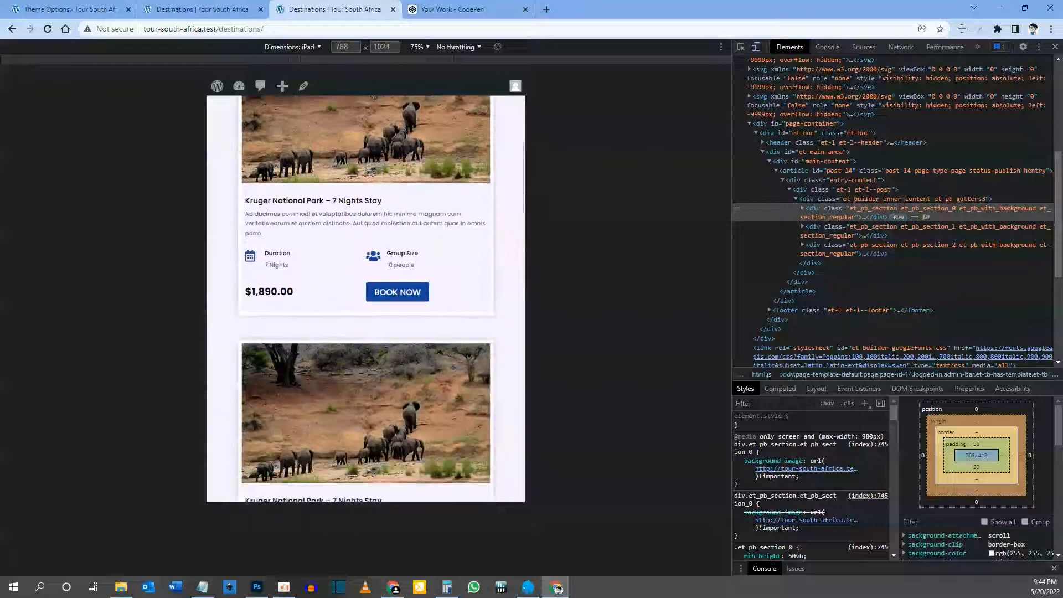
pyautogui.scroll(-9, 365, 299)
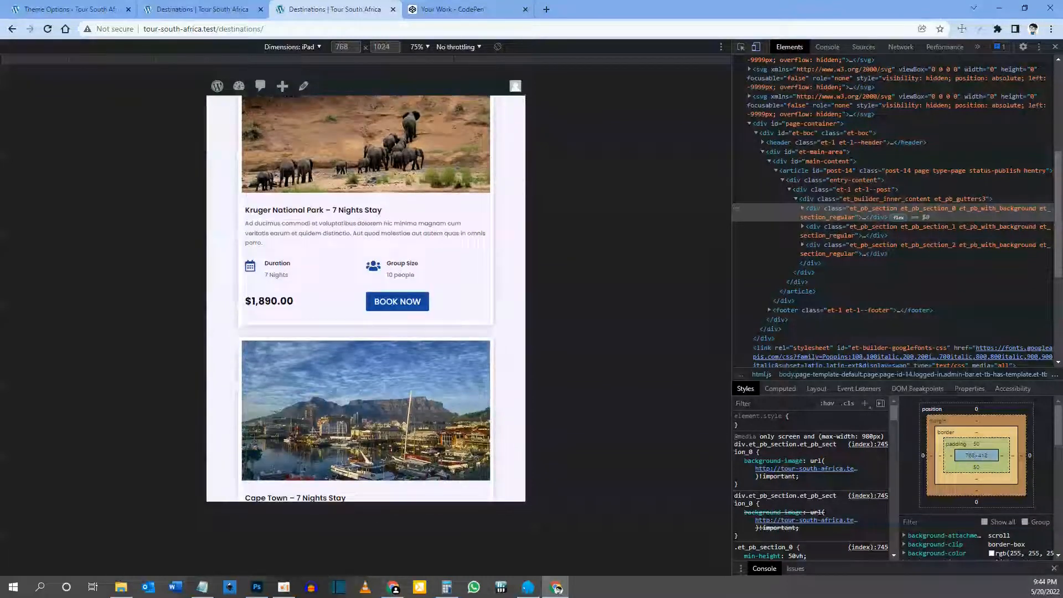
pyautogui.scroll(-3, 366, 299)
pyautogui.scroll(-6, 354, 354)
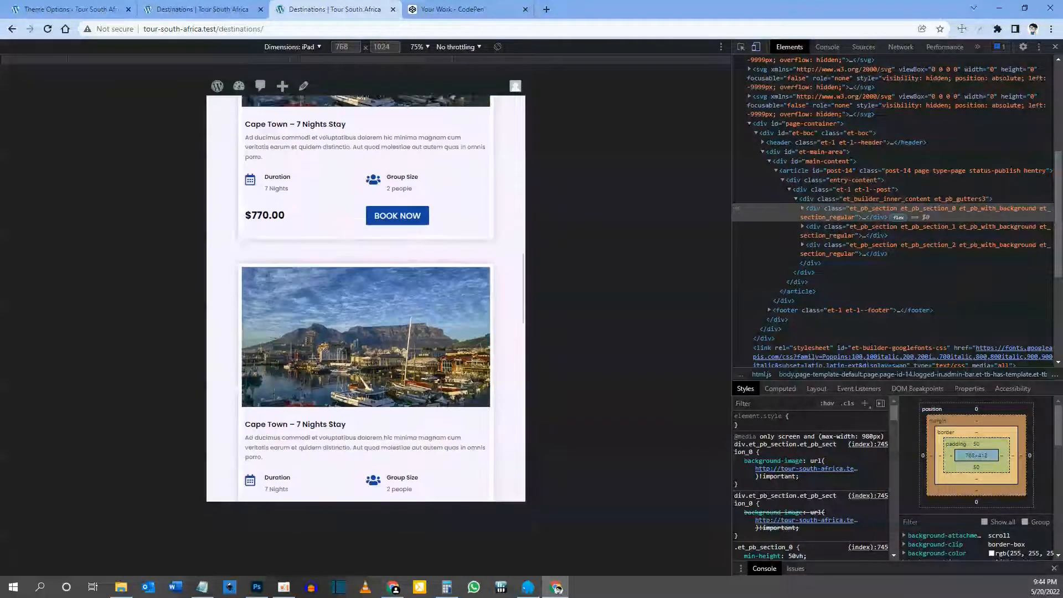
pyautogui.scroll(-15, 364, 347)
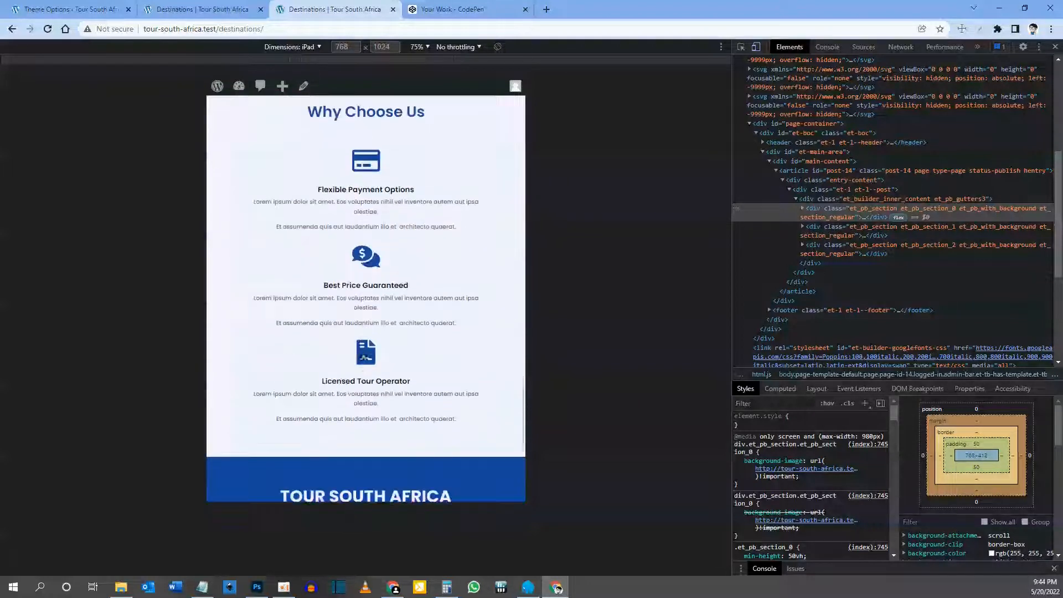
pyautogui.scroll(10, 360, 355)
pyautogui.scroll(3, 368, 344)
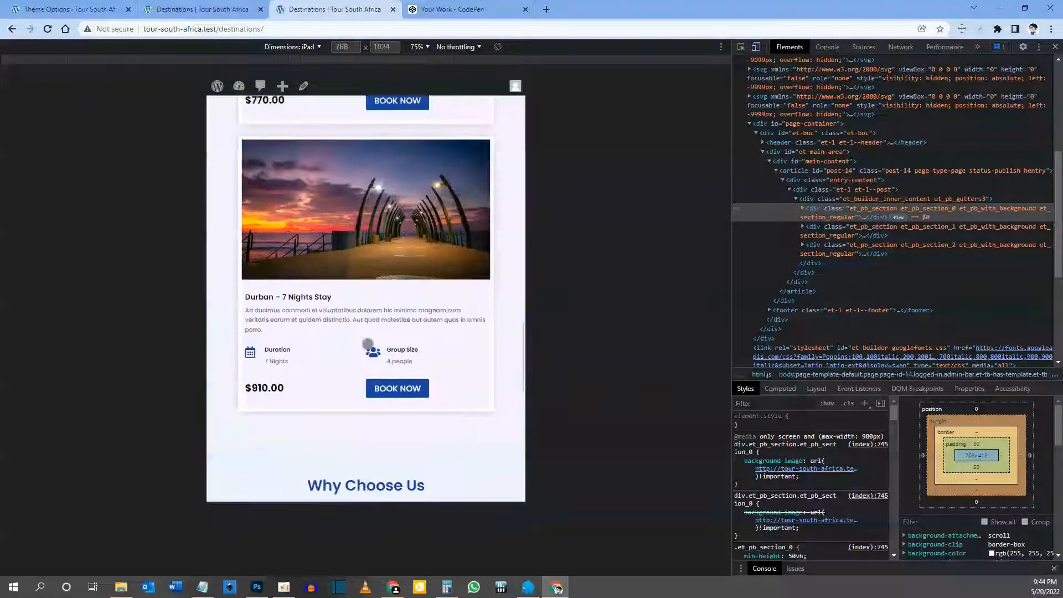
pyautogui.scroll(20, 368, 344)
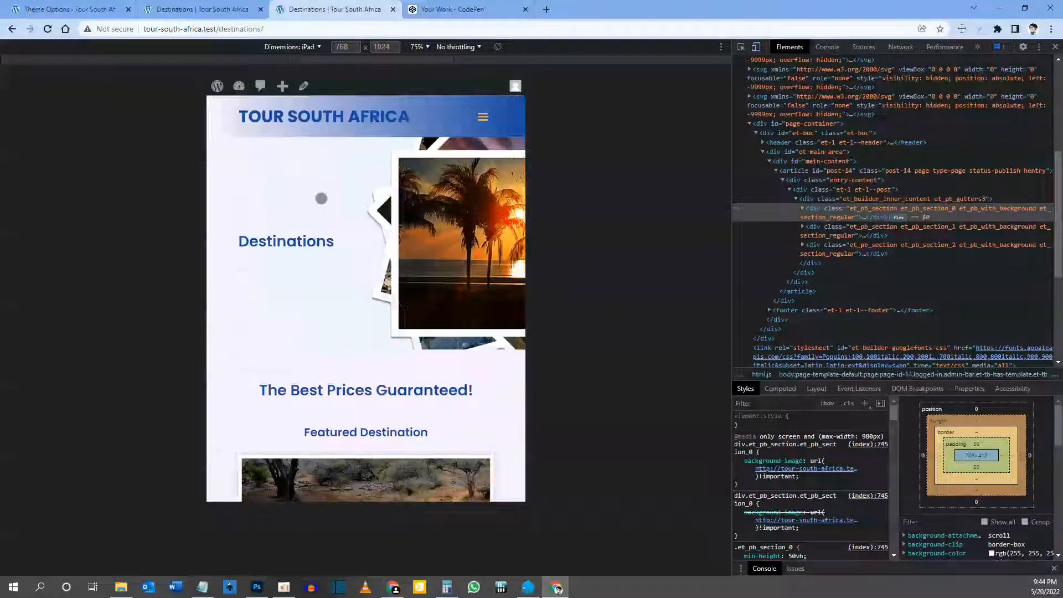
# Step: Review the page emulated as an iPhone X, then close the device preview
pyautogui.click(307, 48)
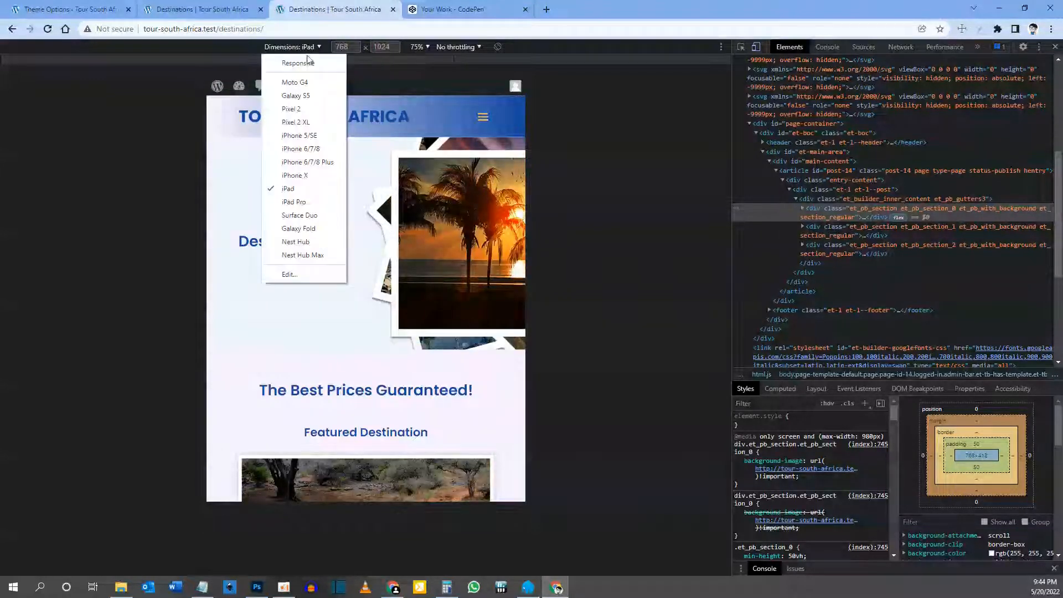
pyautogui.click(310, 173)
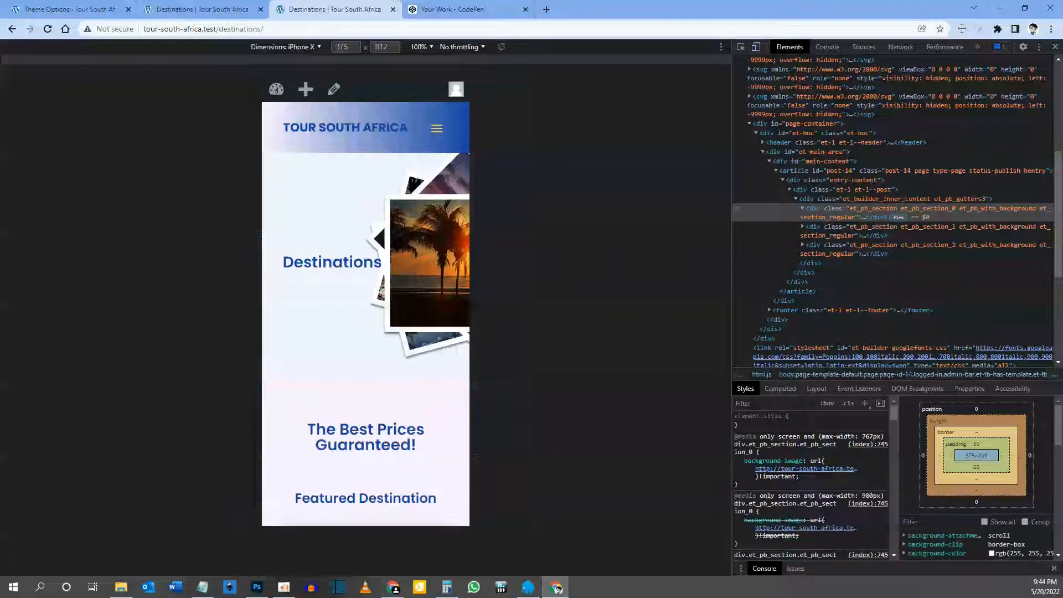
pyautogui.scroll(-9, 366, 299)
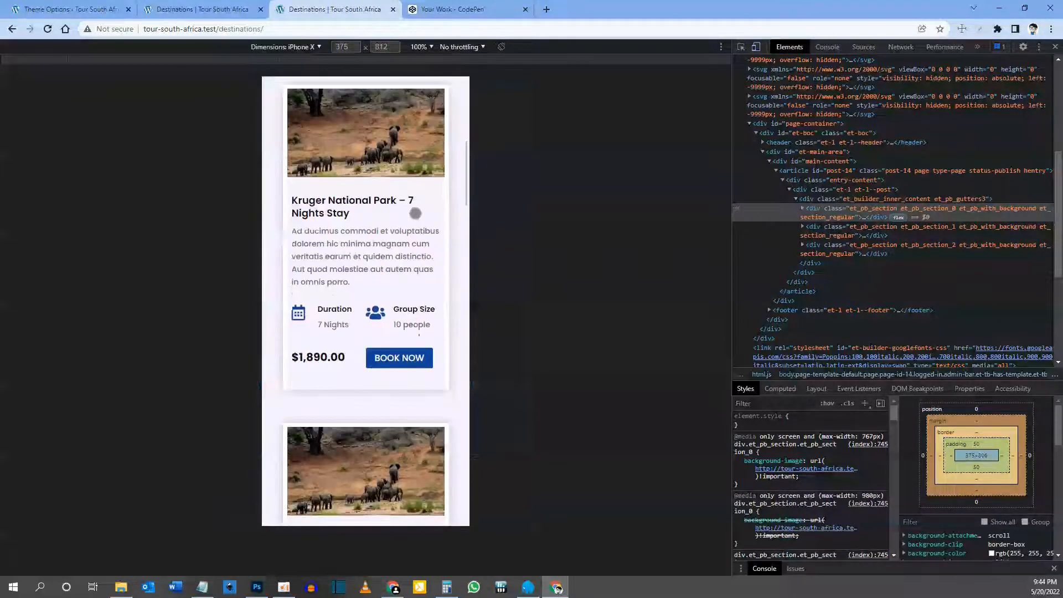
pyautogui.scroll(-13, 373, 309)
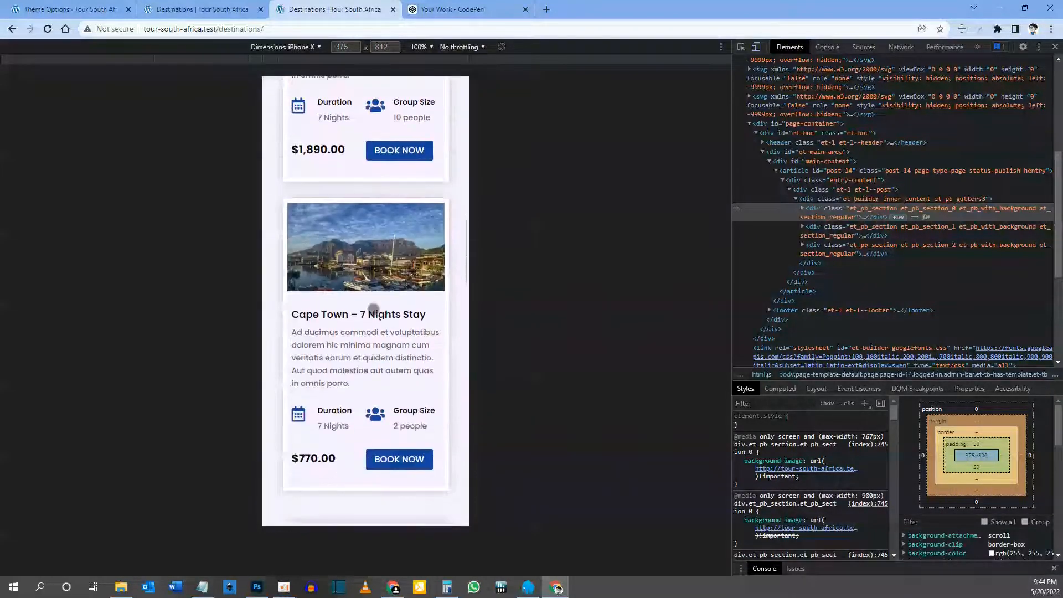
pyautogui.scroll(-15, 373, 309)
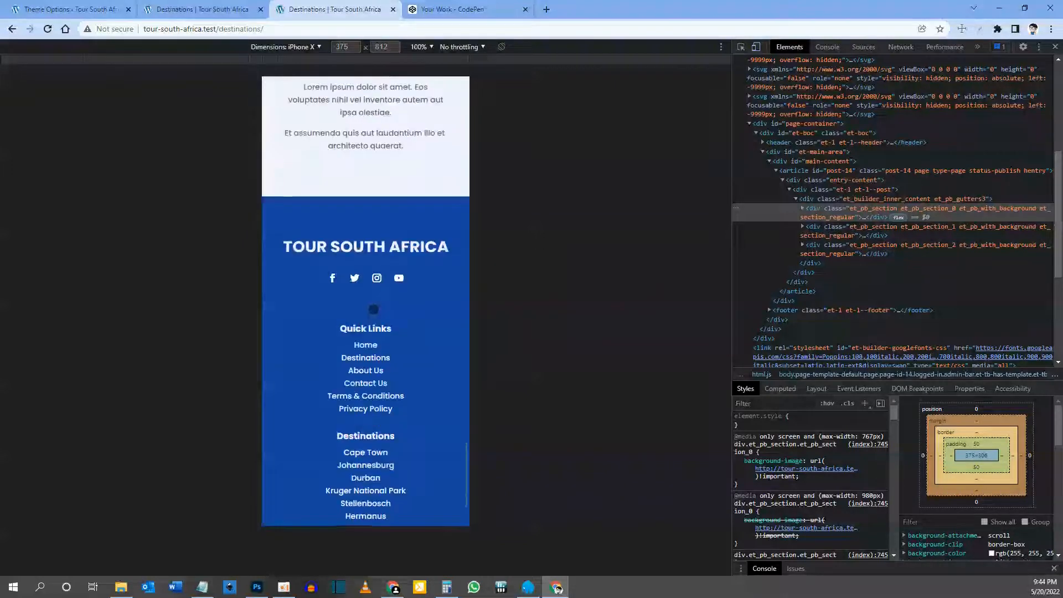
pyautogui.scroll(20, 372, 309)
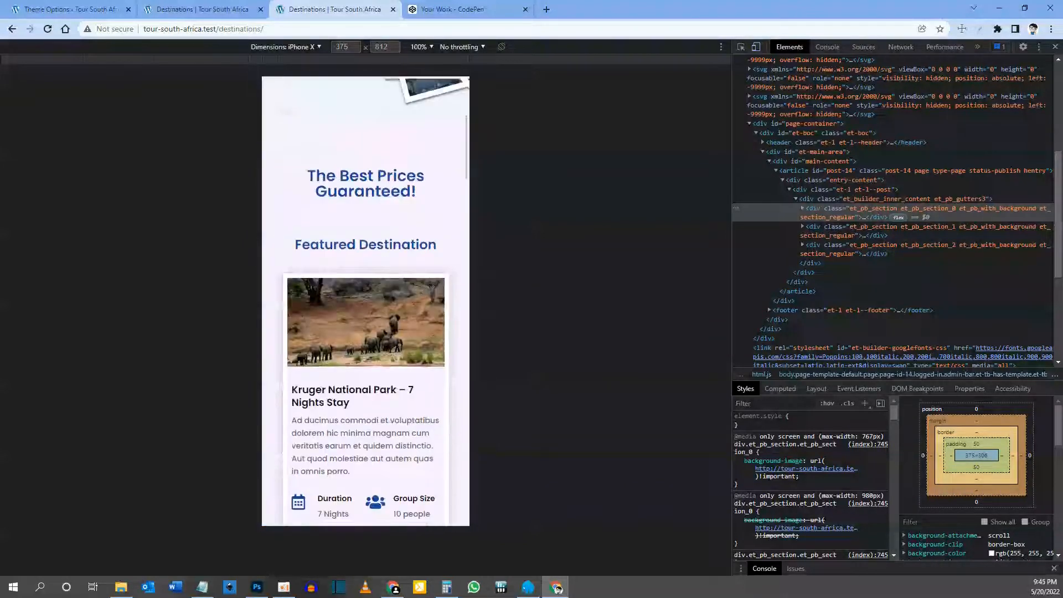
pyautogui.click(313, 49)
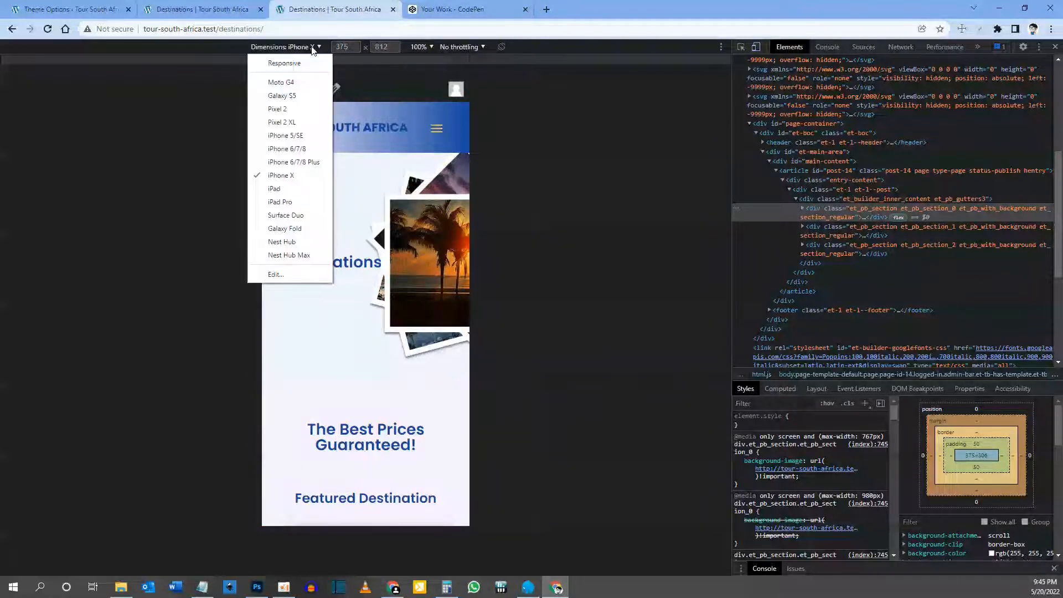
pyautogui.click(1055, 47)
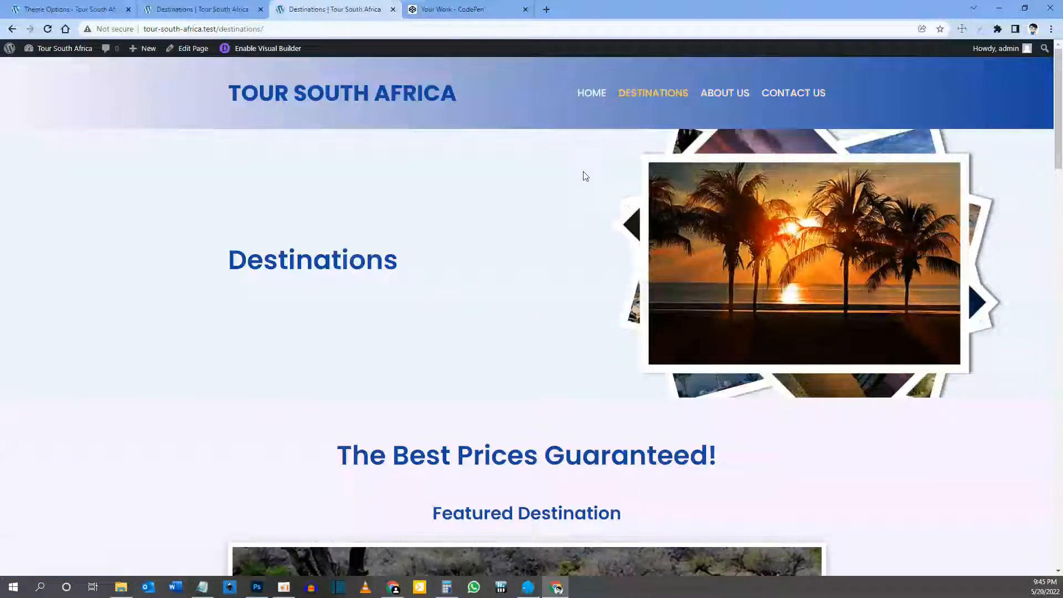
# Step: Exit the Destinations visual builder and enable the visual builder on the About Us page
pyautogui.click(202, 6)
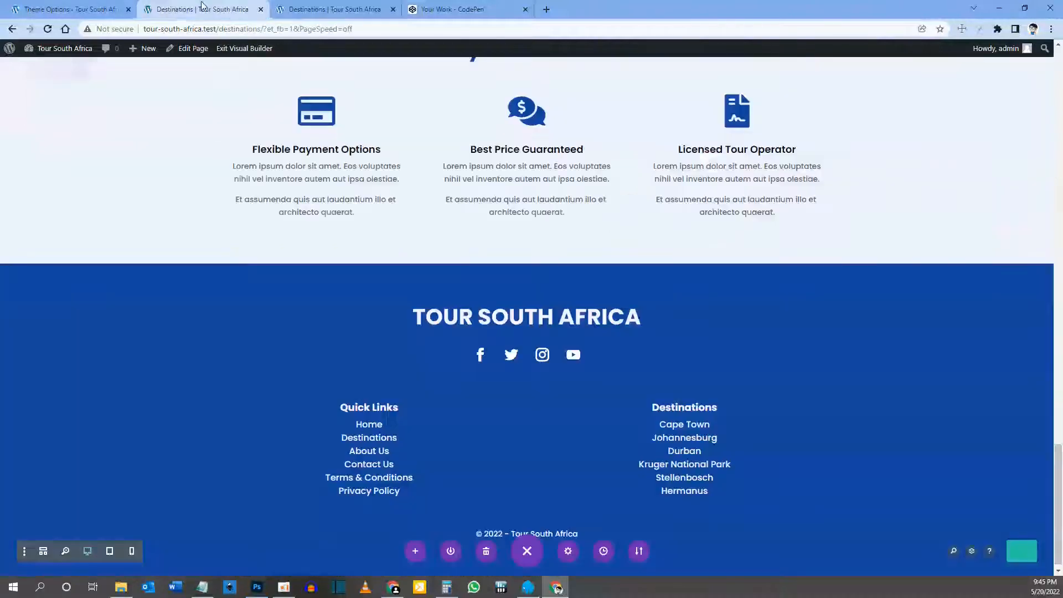
pyautogui.click(237, 49)
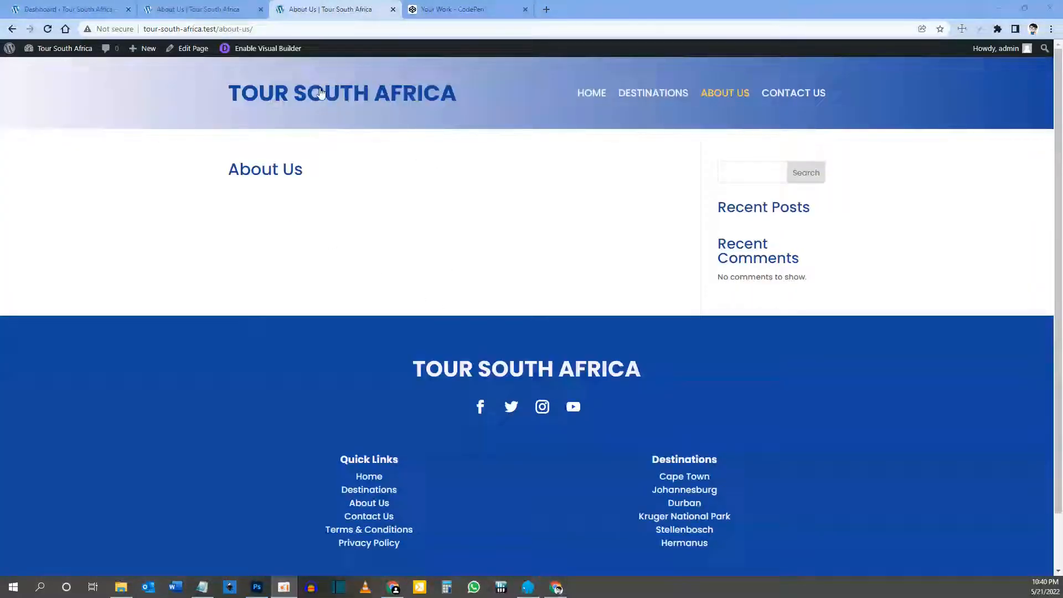
pyautogui.click(268, 49)
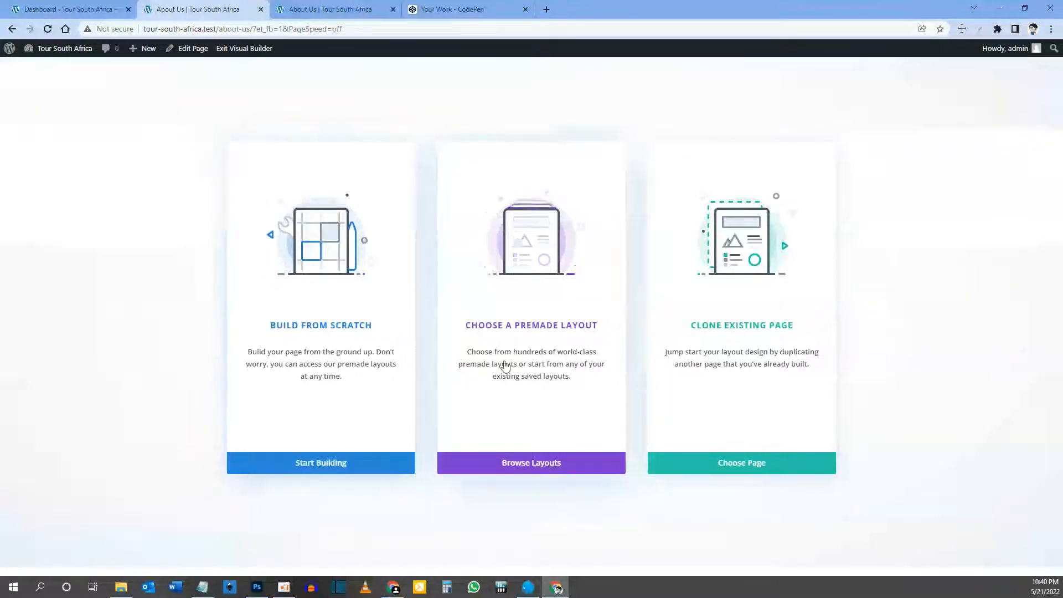
# Step: Clone the Destinations page layout into the About Us page
pyautogui.click(759, 329)
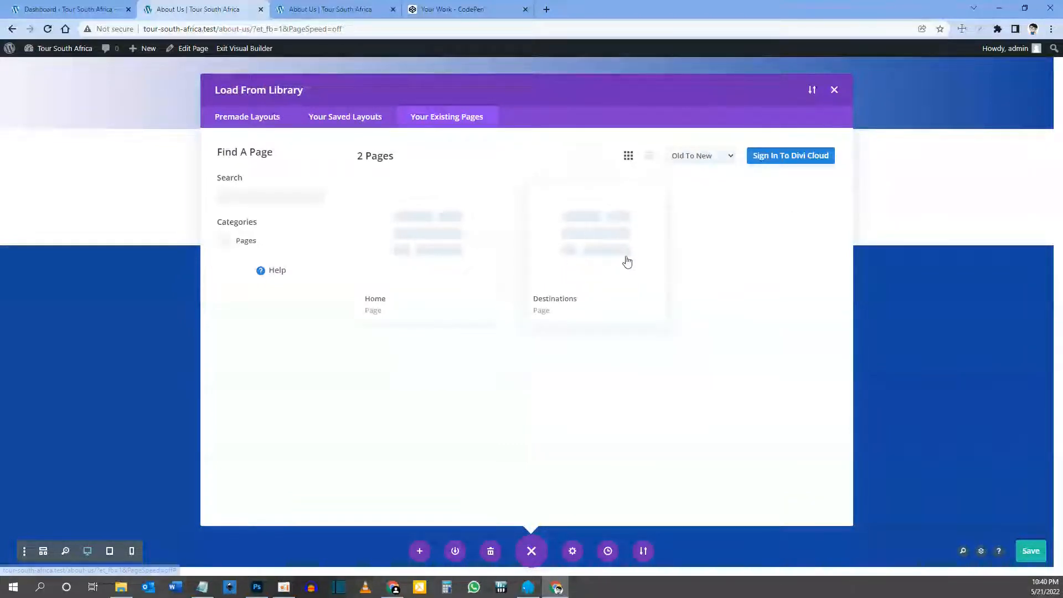
pyautogui.click(578, 253)
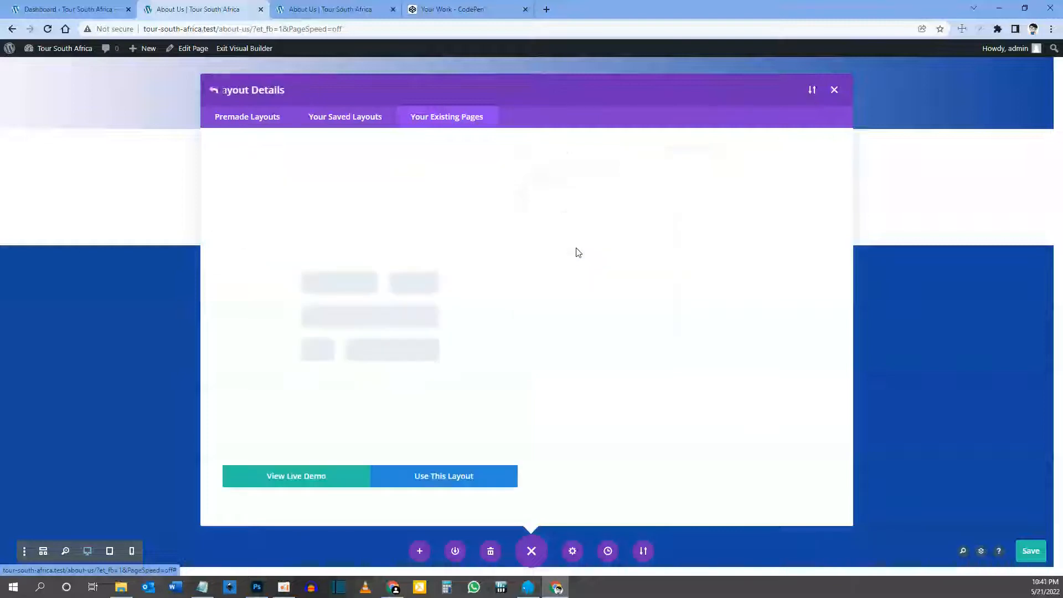
pyautogui.click(436, 481)
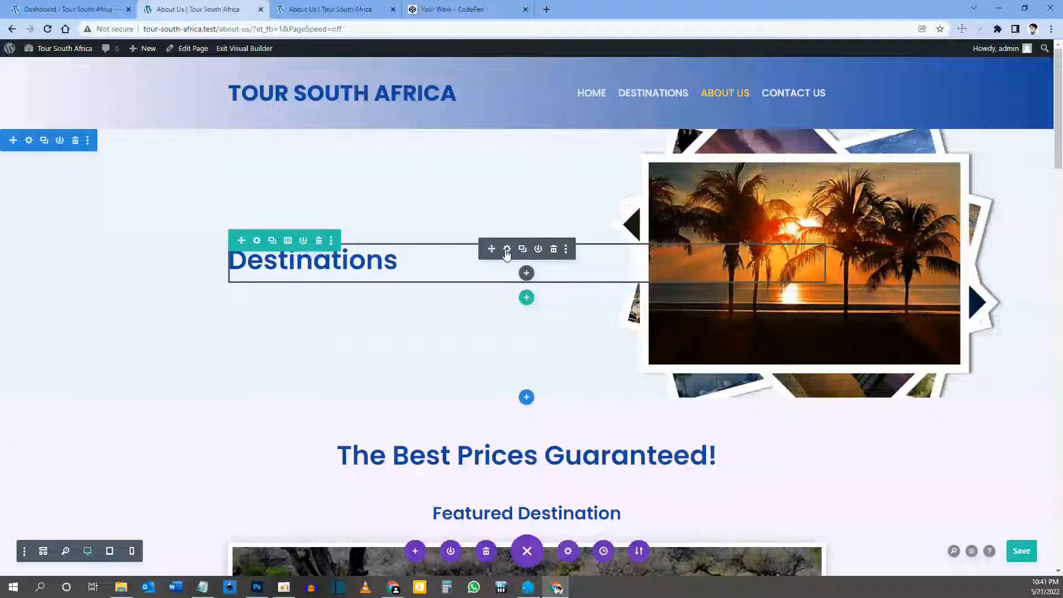
# Step: Replace the hero heading text 'Destinations' with 'About Us' and save the Text module
pyautogui.click(506, 249)
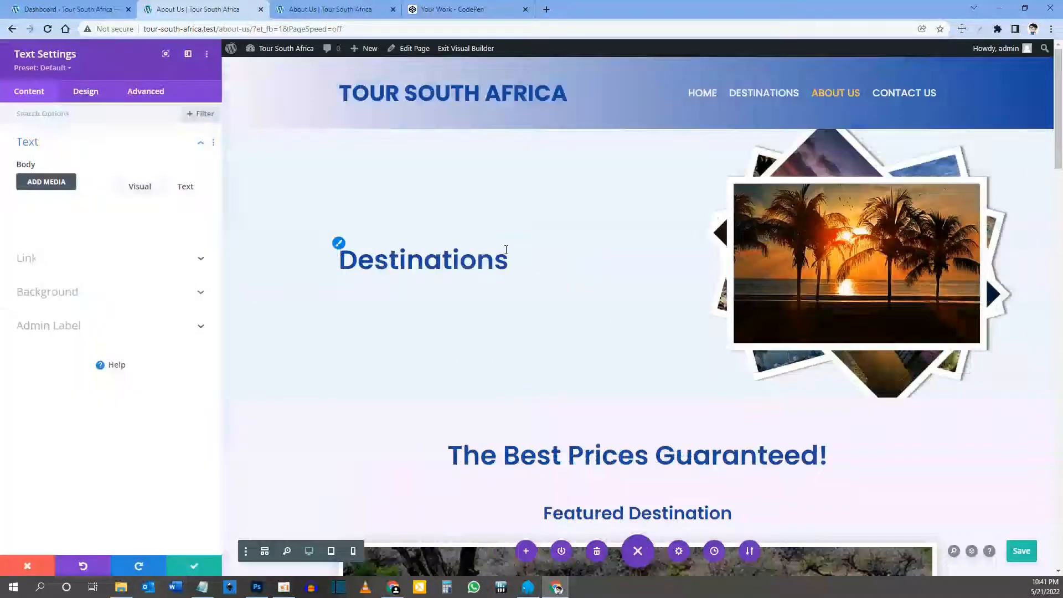
pyautogui.moveTo(122, 269); pyautogui.dragTo(12, 264)
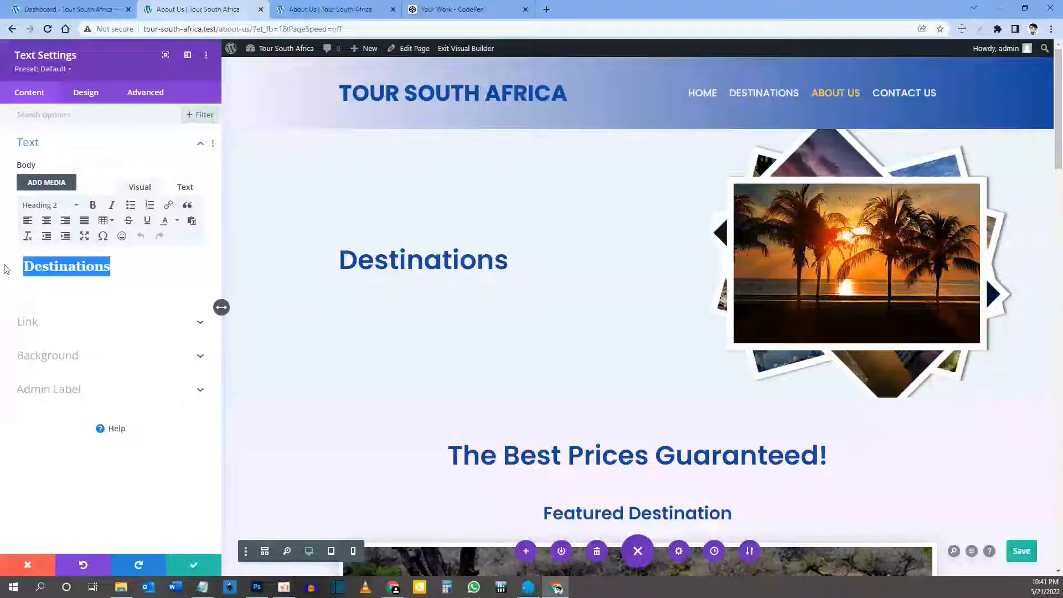
pyautogui.write('About Us')
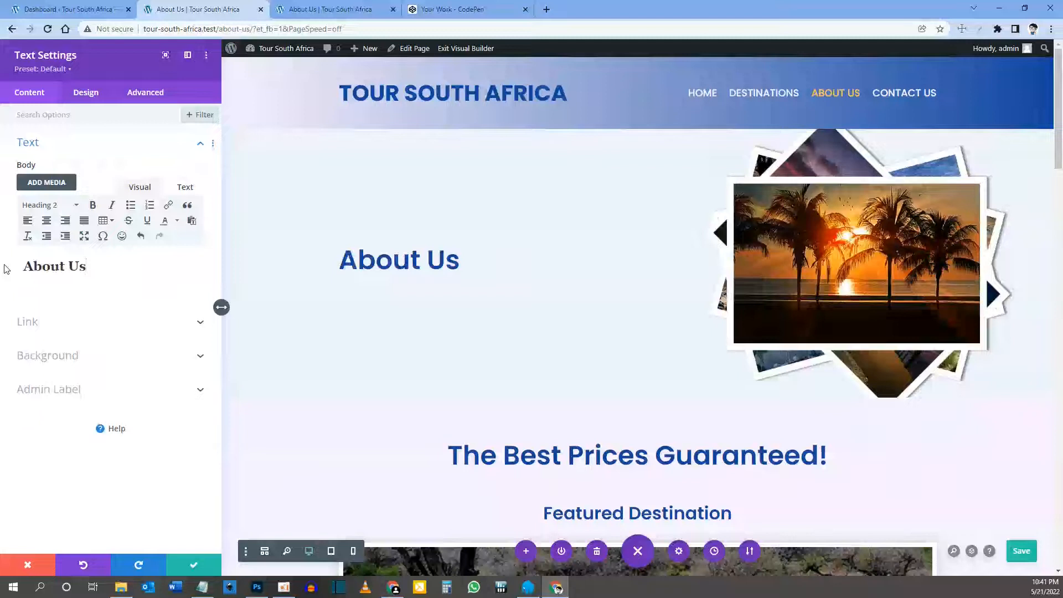
pyautogui.click(194, 563)
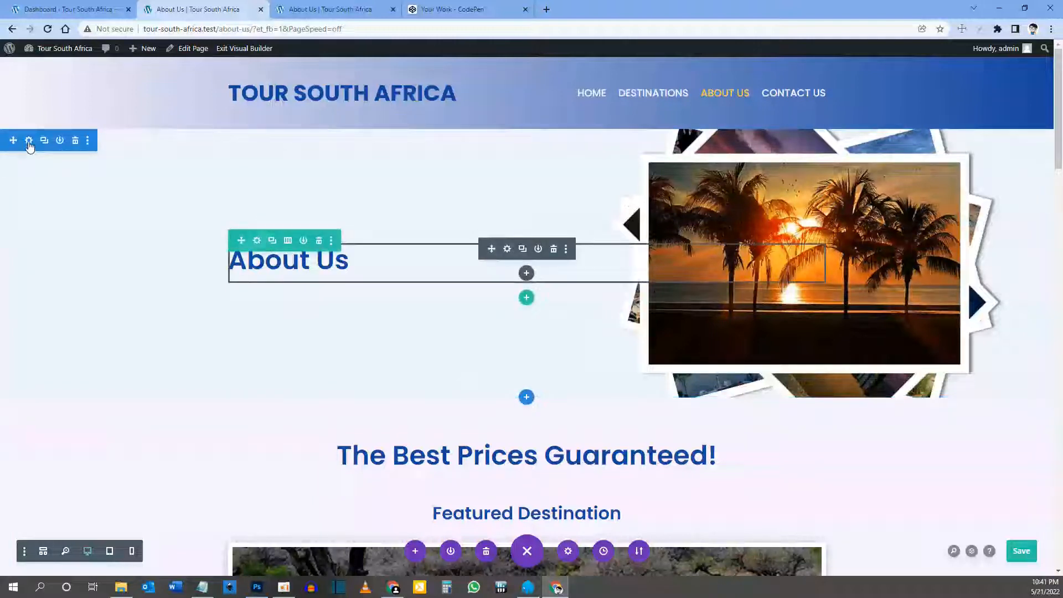
# Step: Open the hero section's background image library and upload the three new hero images
pyautogui.click(29, 141)
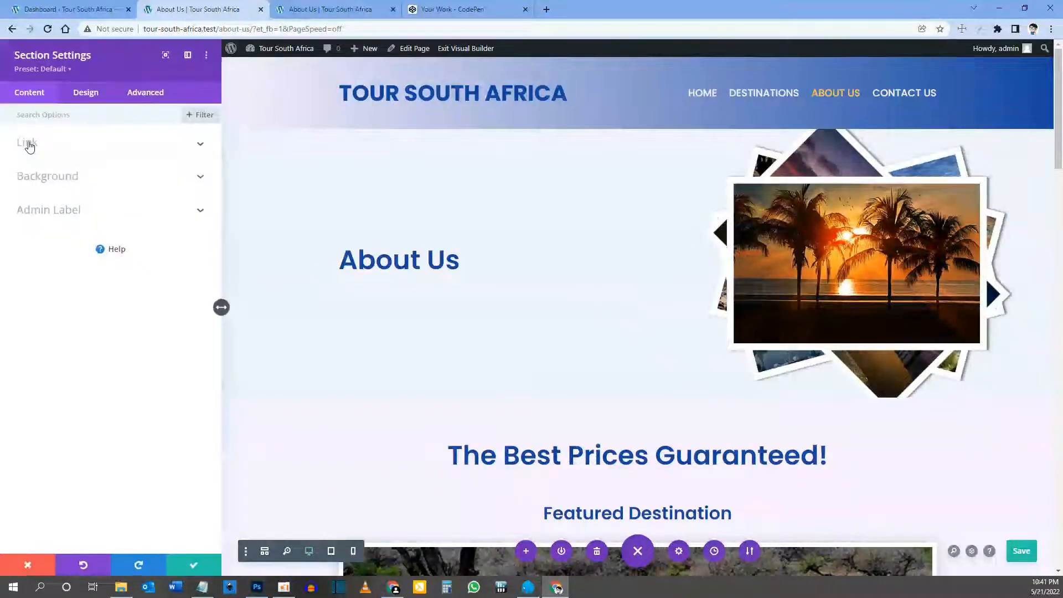
pyautogui.click(67, 177)
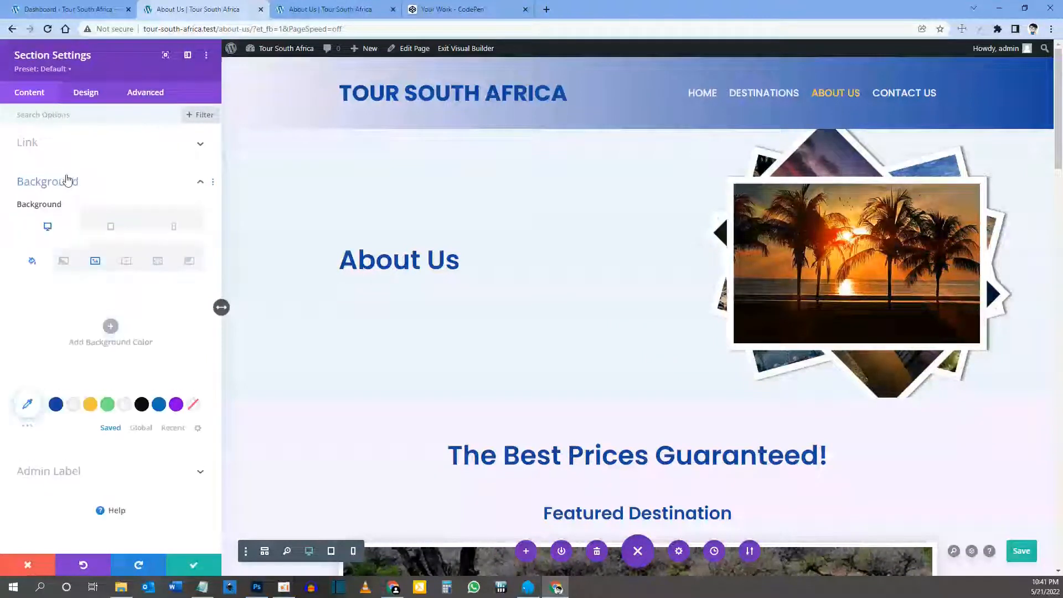
pyautogui.click(93, 262)
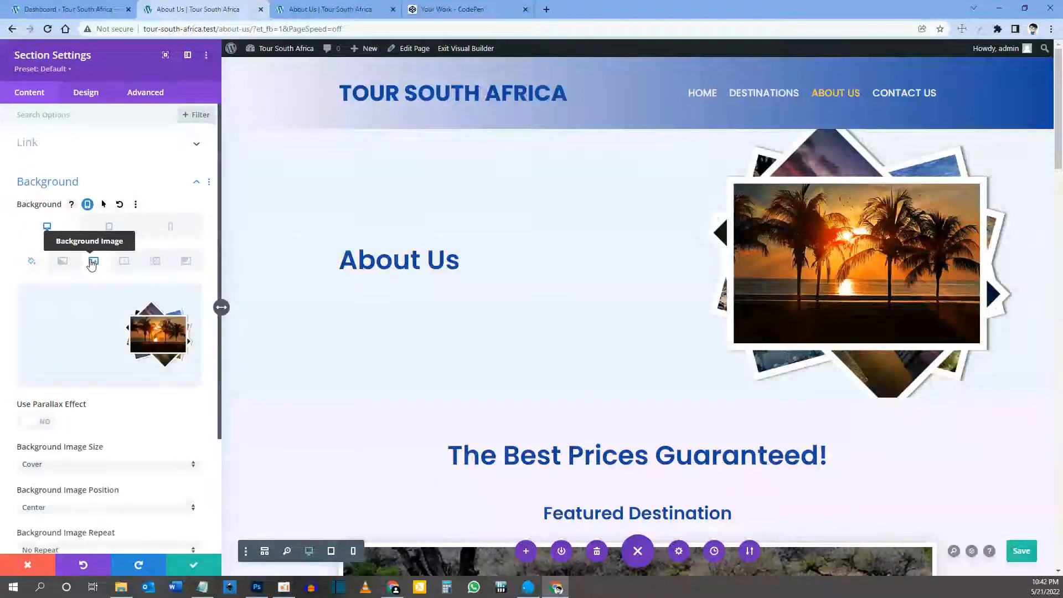
pyautogui.click(101, 312)
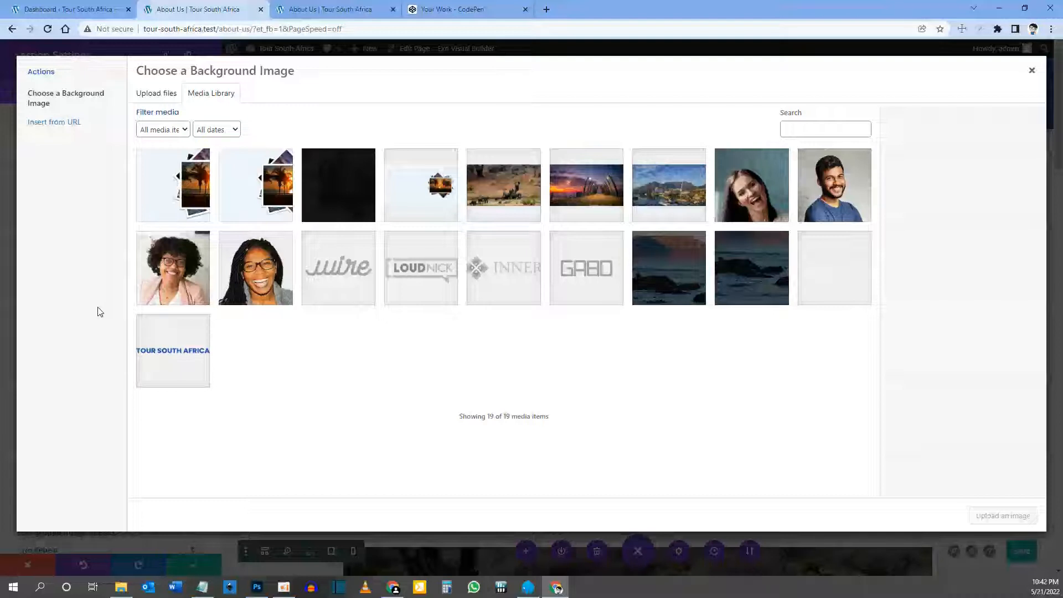
pyautogui.click(558, 588)
pyautogui.moveTo(557, 588); pyautogui.dragTo(377, 230)
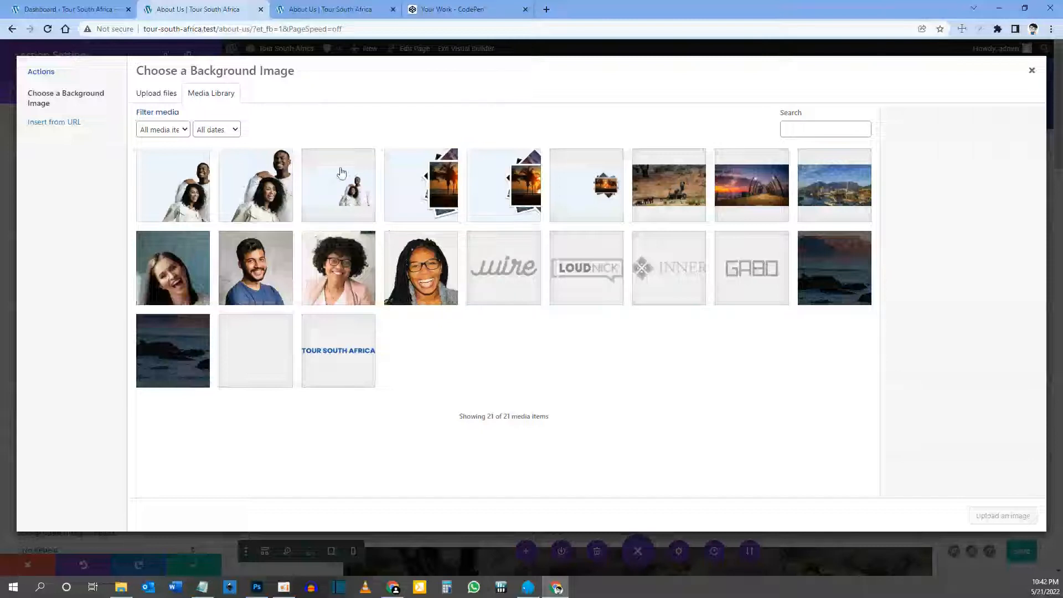
# Step: Set about-hero-image-desktop.jpg as the hero section's desktop background image
pyautogui.click(339, 189)
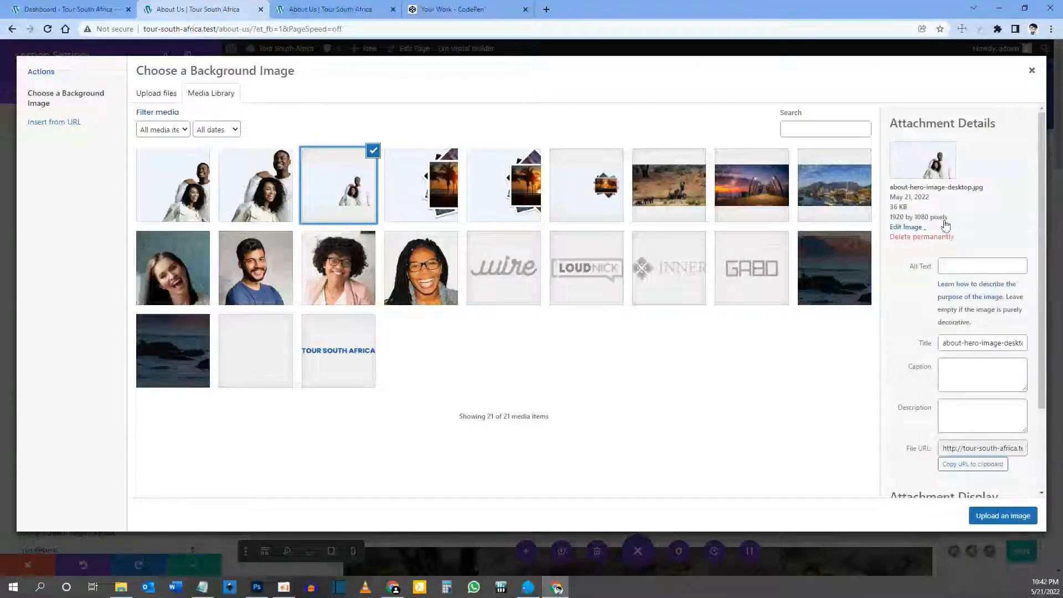
pyautogui.moveTo(953, 188); pyautogui.dragTo(970, 187)
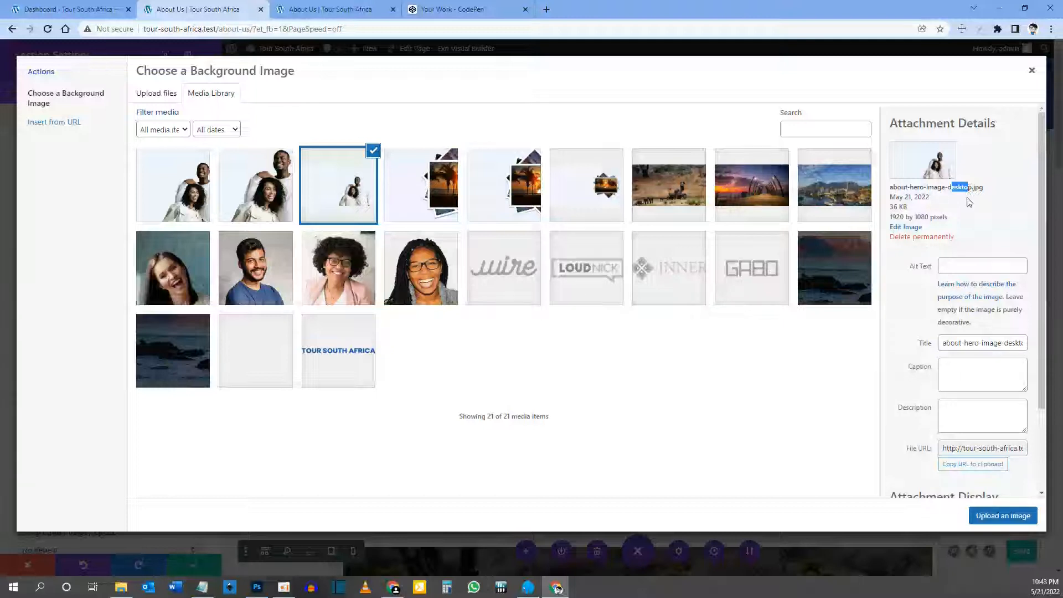
pyautogui.click(1005, 517)
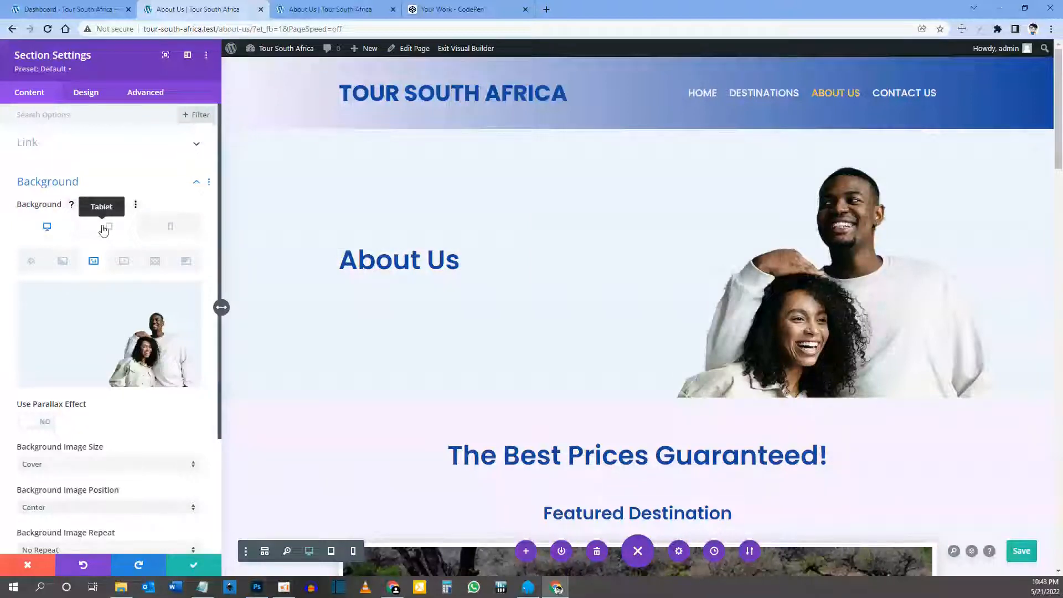
# Step: Set about-hero-image-tablet.jpg as the hero section's tablet background image
pyautogui.click(104, 228)
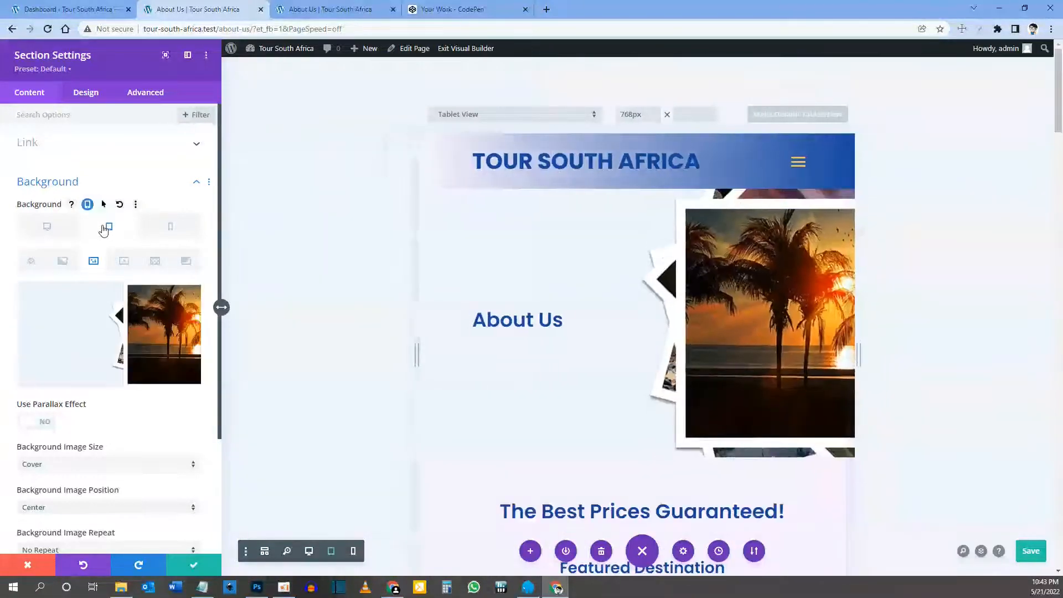
pyautogui.click(123, 323)
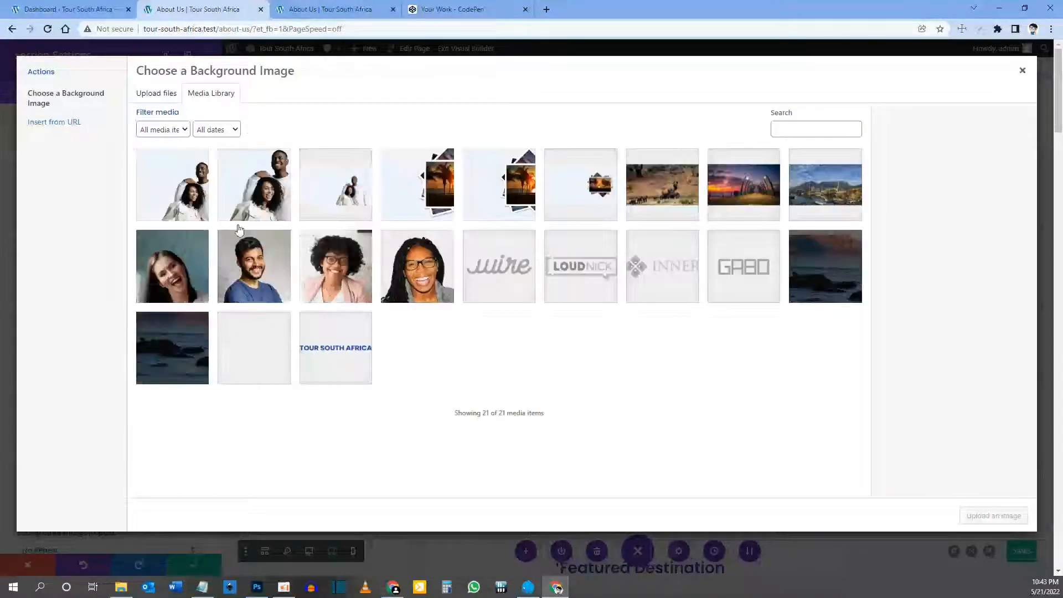
pyautogui.click(249, 173)
pyautogui.click(194, 183)
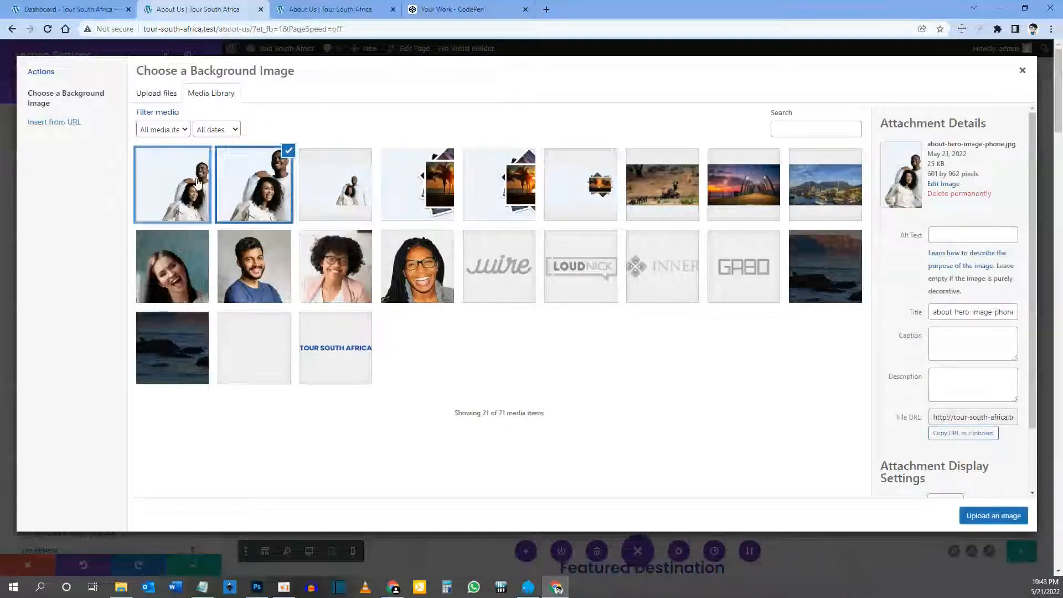
pyautogui.click(994, 516)
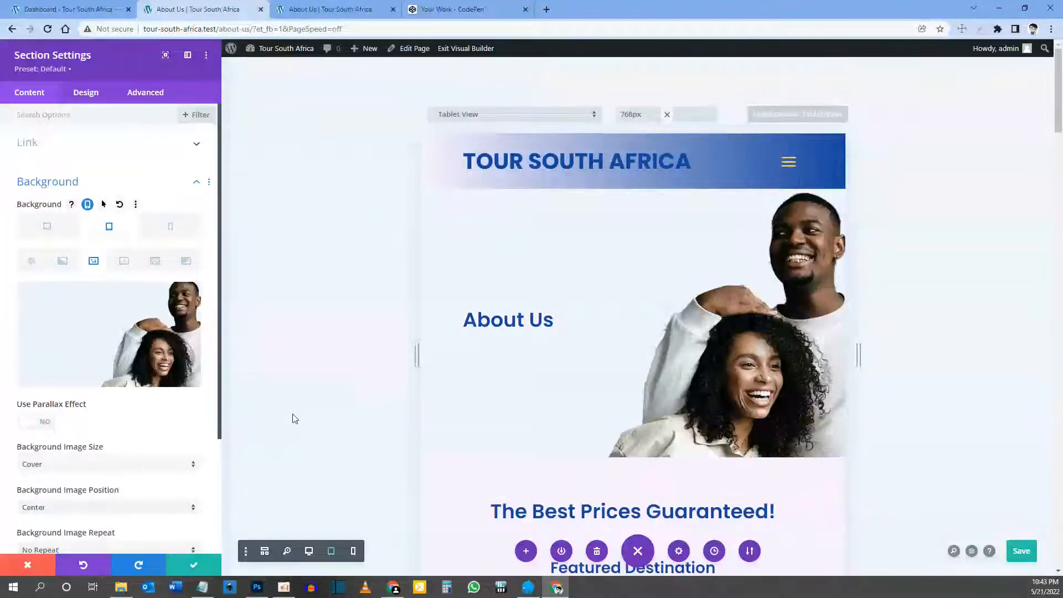
# Step: Set about-hero-image-phone.jpg as the phone background, then save the section settings
pyautogui.click(170, 230)
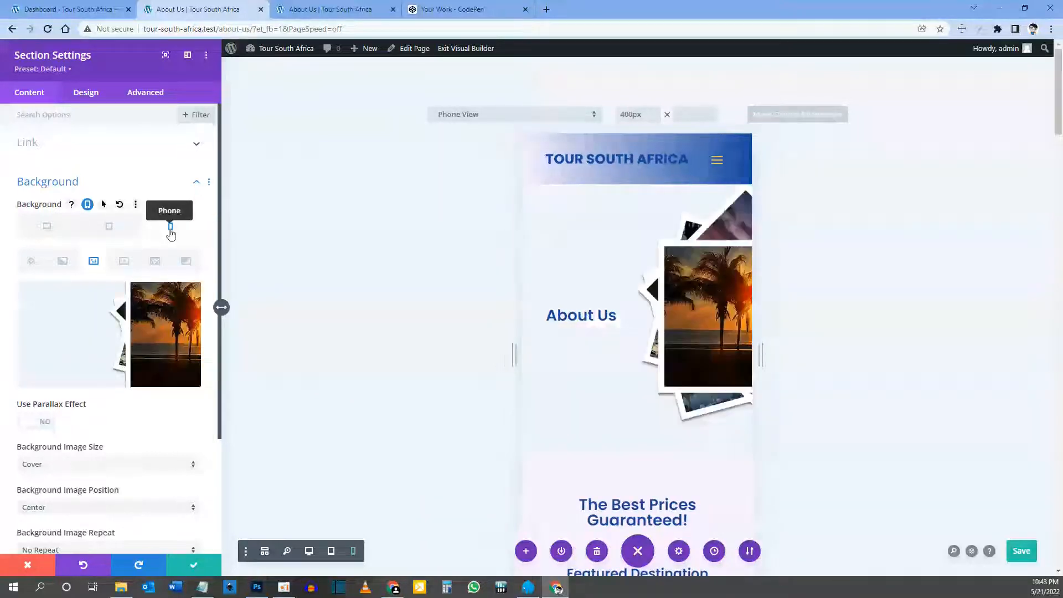
pyautogui.click(119, 338)
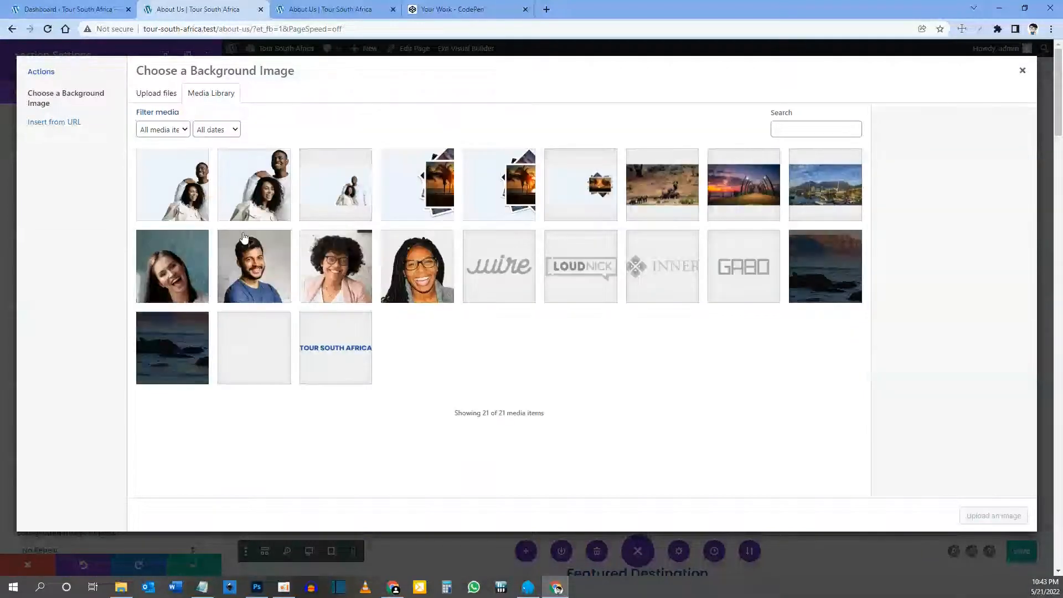
pyautogui.click(256, 197)
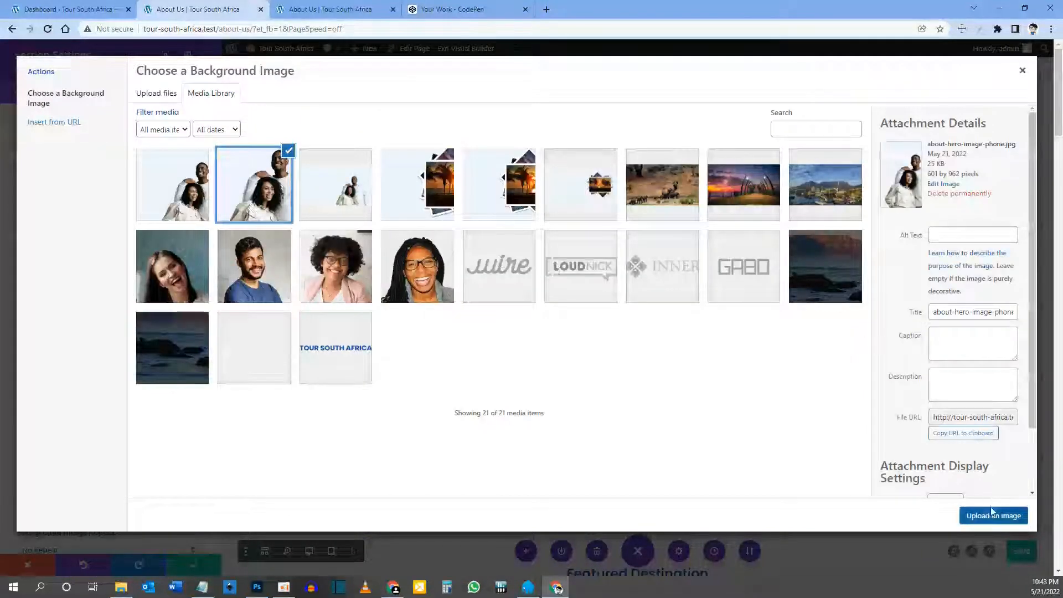
pyautogui.click(984, 520)
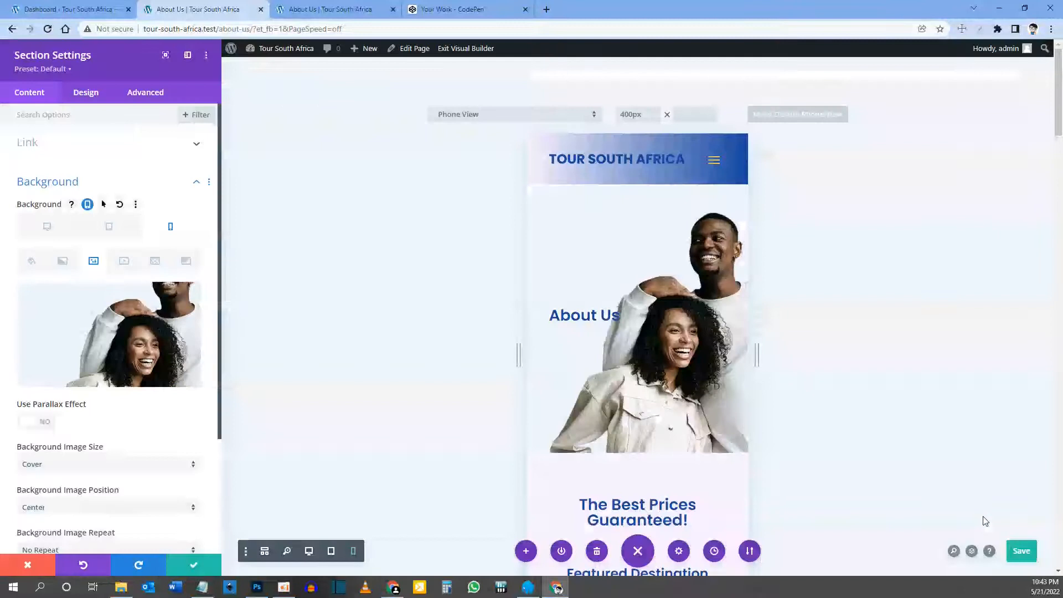
pyautogui.click(49, 227)
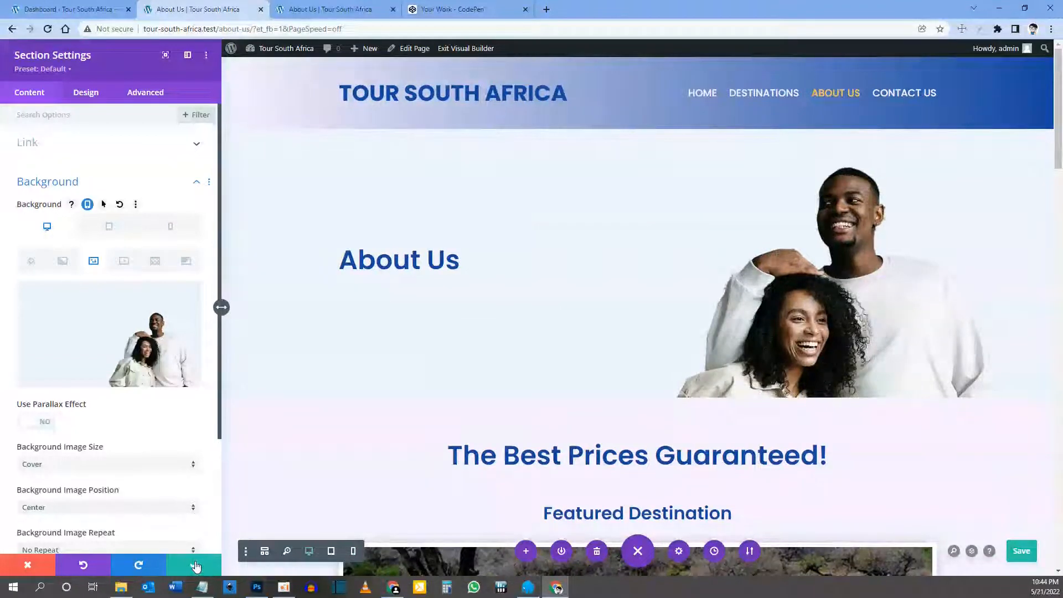
pyautogui.click(196, 565)
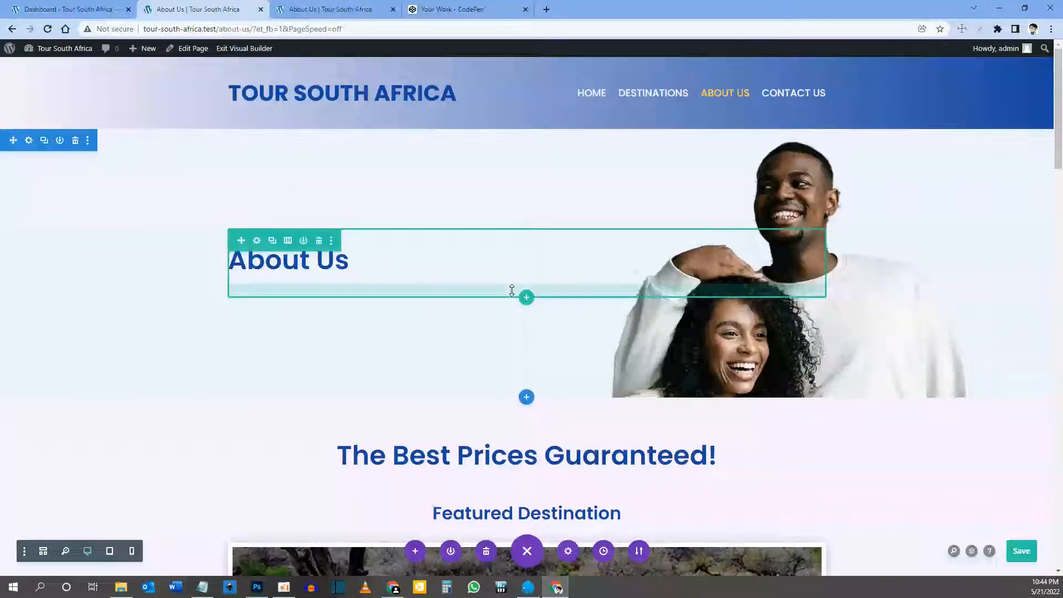
# Step: Replace 'The Best Prices Guaranteed!' with 'We Make Your Travel Dreams Come True' and save the Text module
pyautogui.scroll(-2, 512, 291)
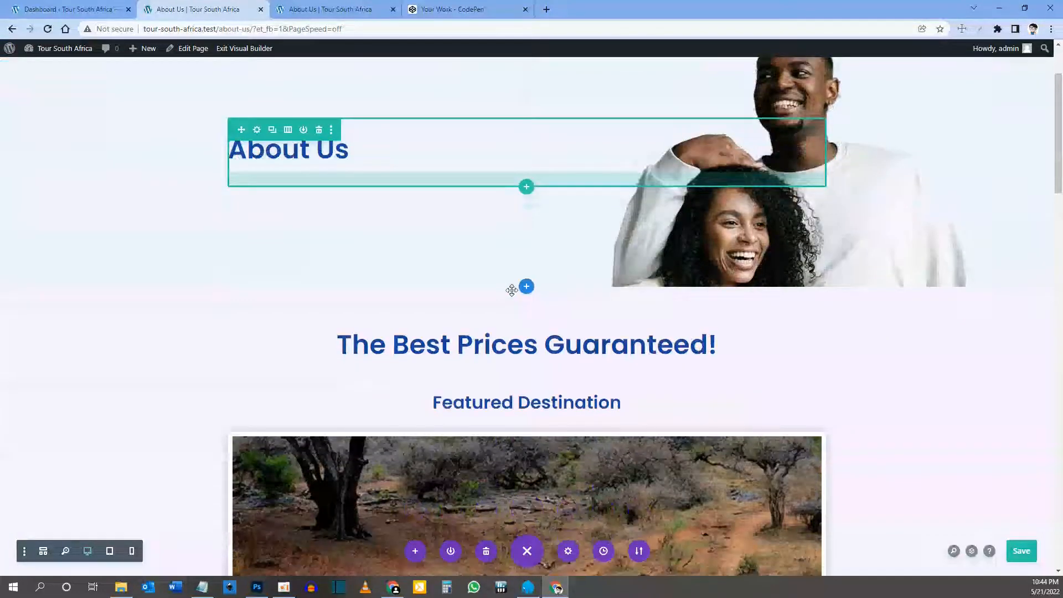
pyautogui.scroll(-2, 499, 294)
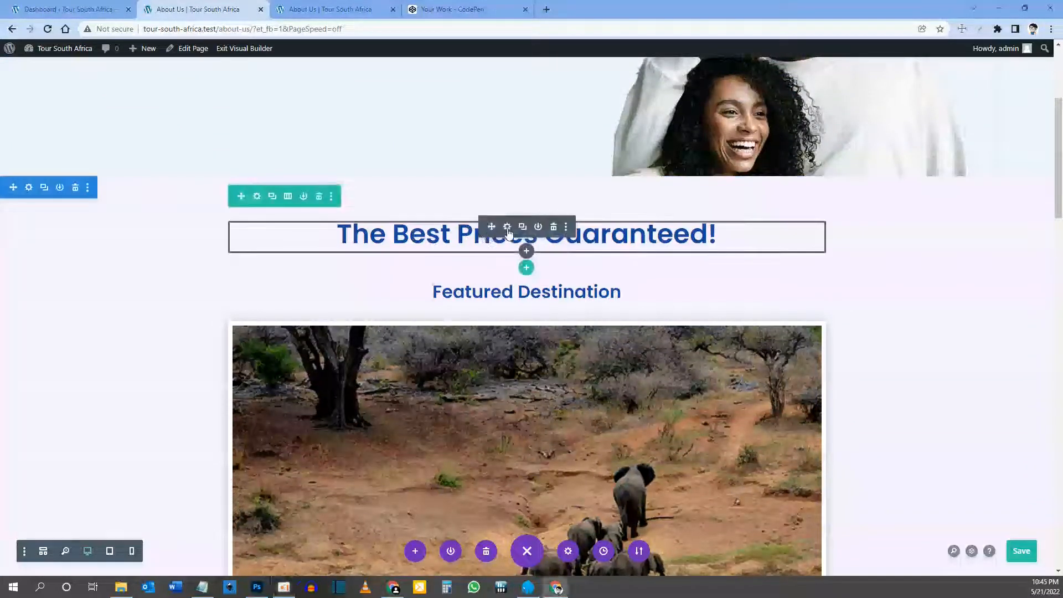
pyautogui.click(507, 228)
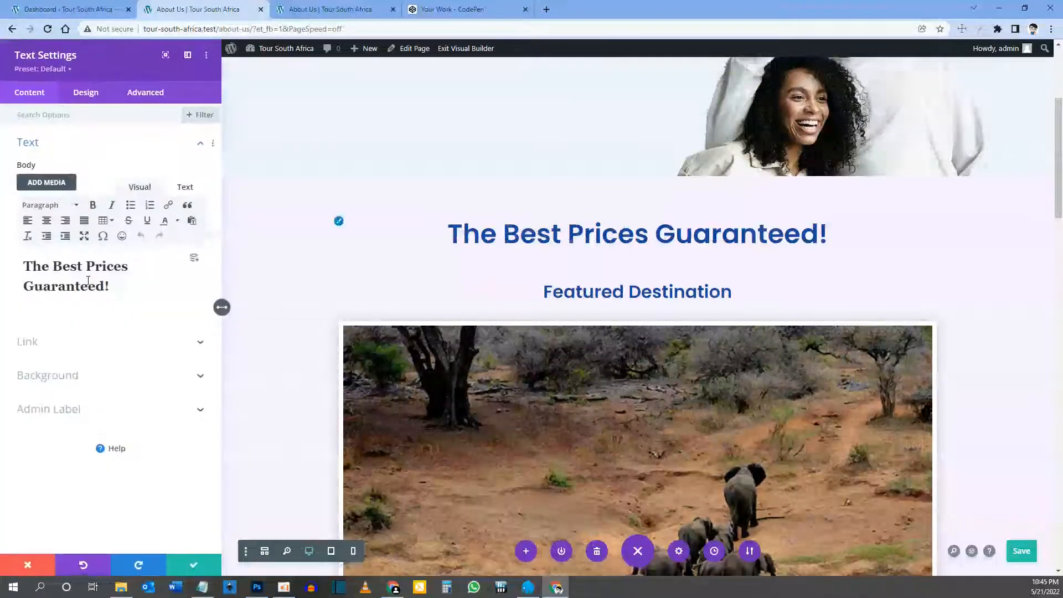
pyautogui.moveTo(109, 287); pyautogui.dragTo(7, 256)
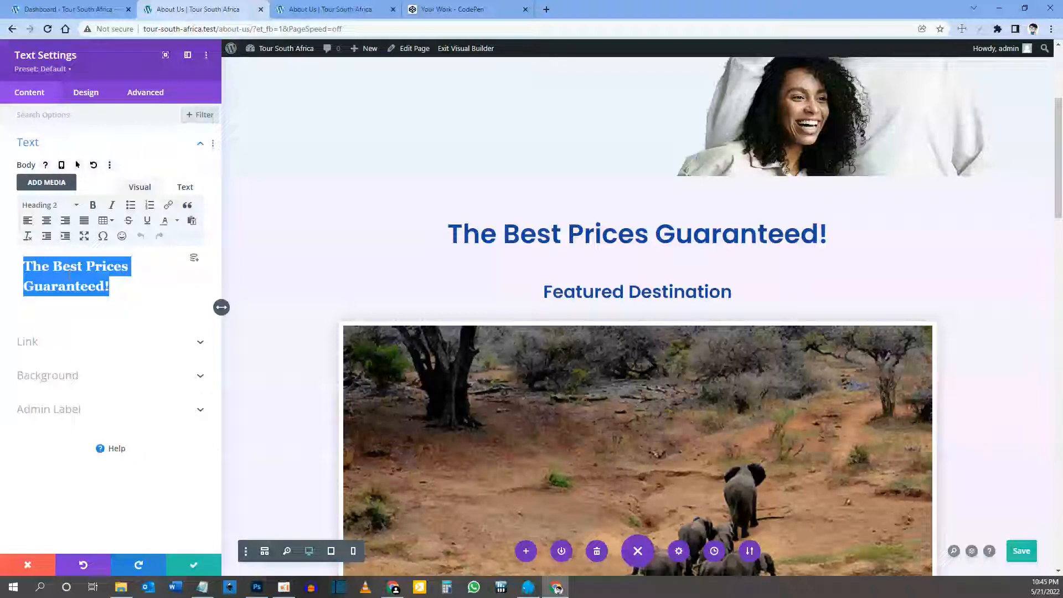
pyautogui.write('We M')
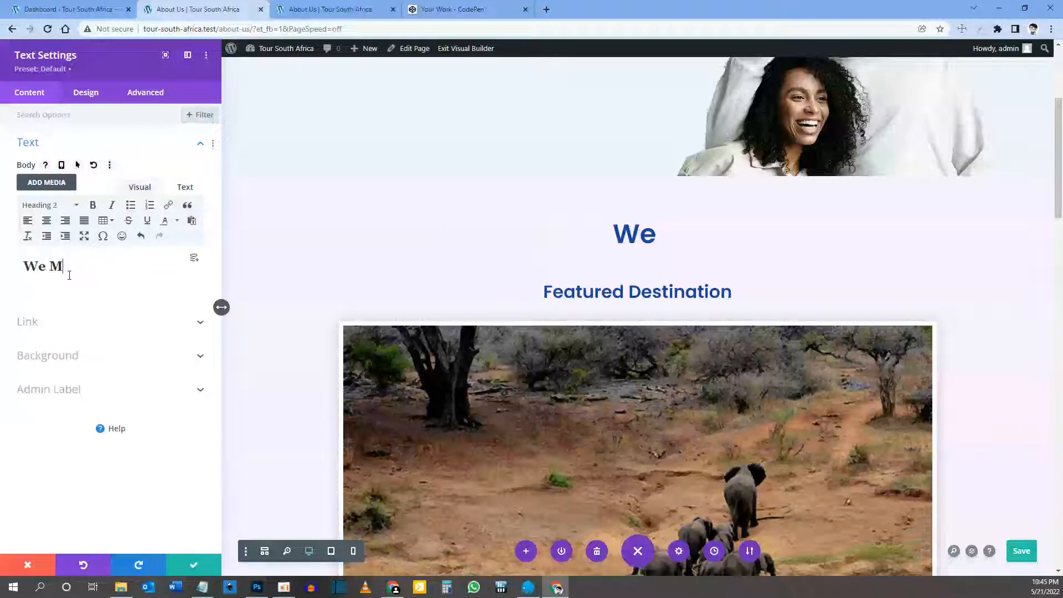
pyautogui.write('ake Your Travel Dreams Come True')
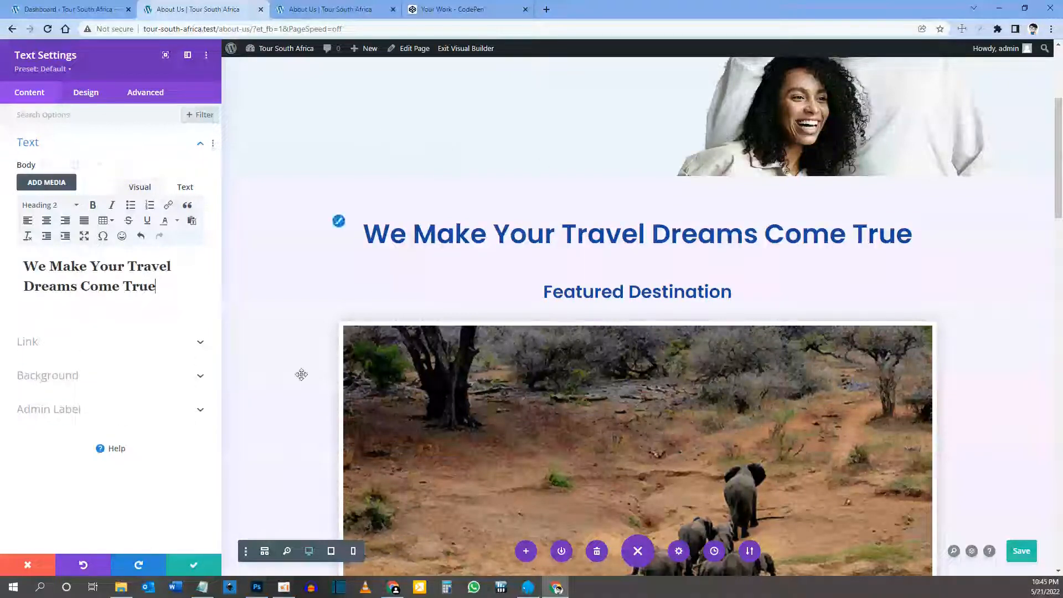
pyautogui.click(199, 565)
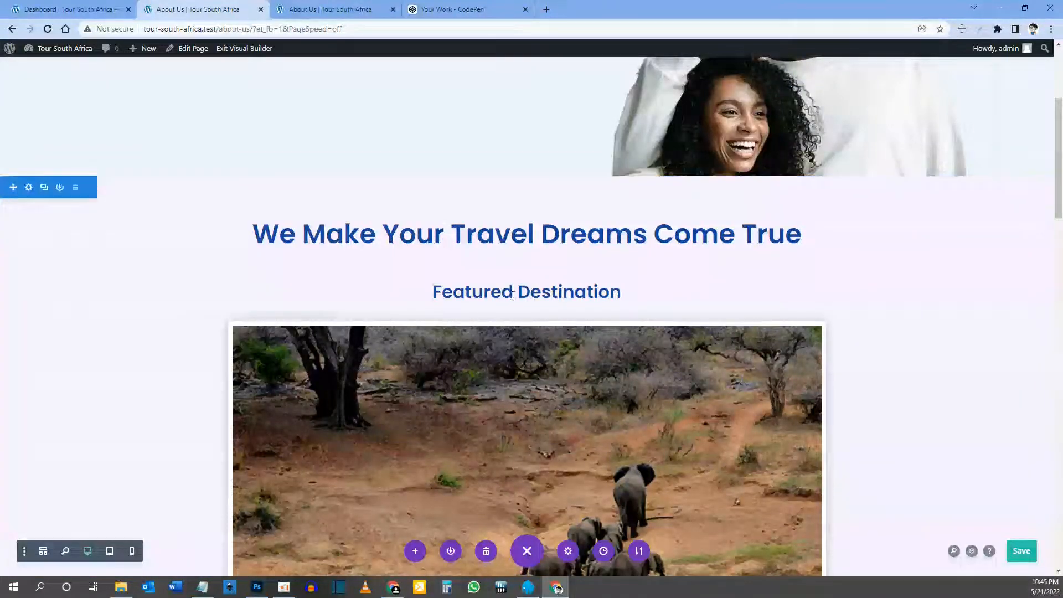
# Step: Delete the Featured Destination module and Why Choose Us section, then start inserting a module under the heading
pyautogui.moveTo(484, 297)
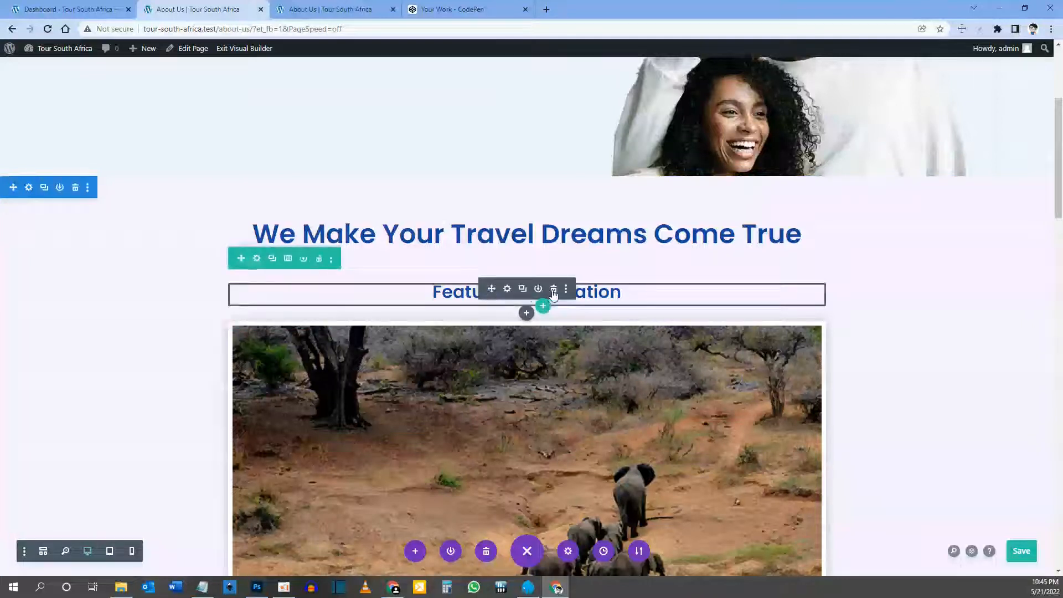
pyautogui.click(554, 289)
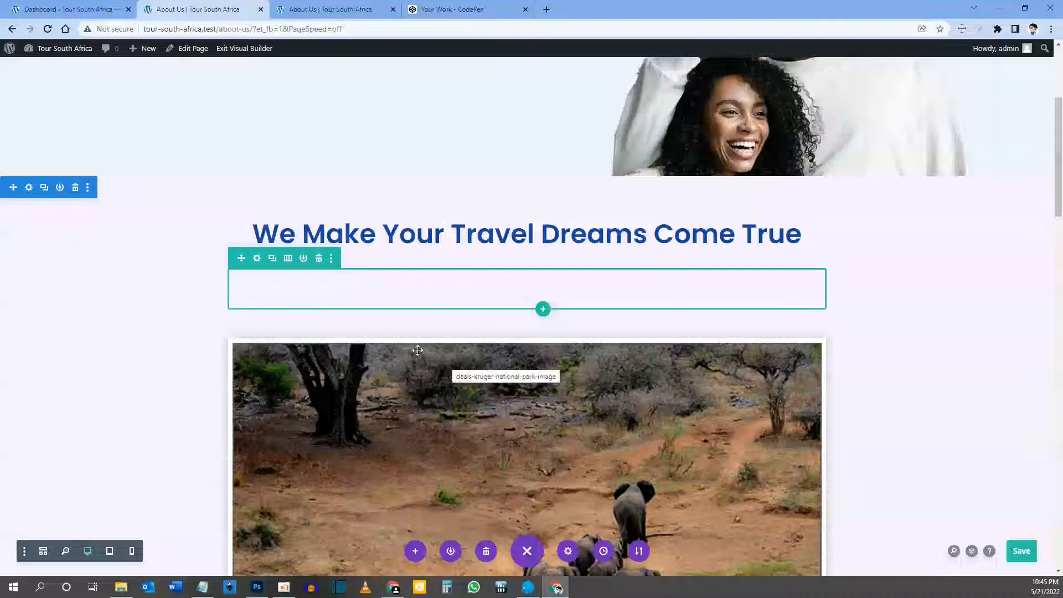
pyautogui.scroll(-2, 477, 365)
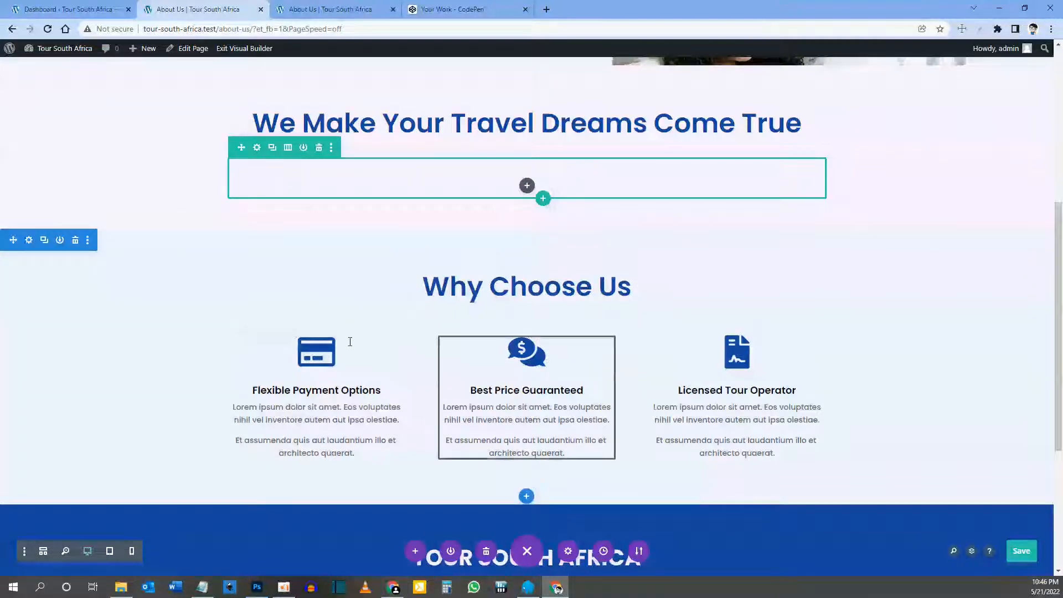
pyautogui.click(75, 240)
pyautogui.scroll(4, 74, 238)
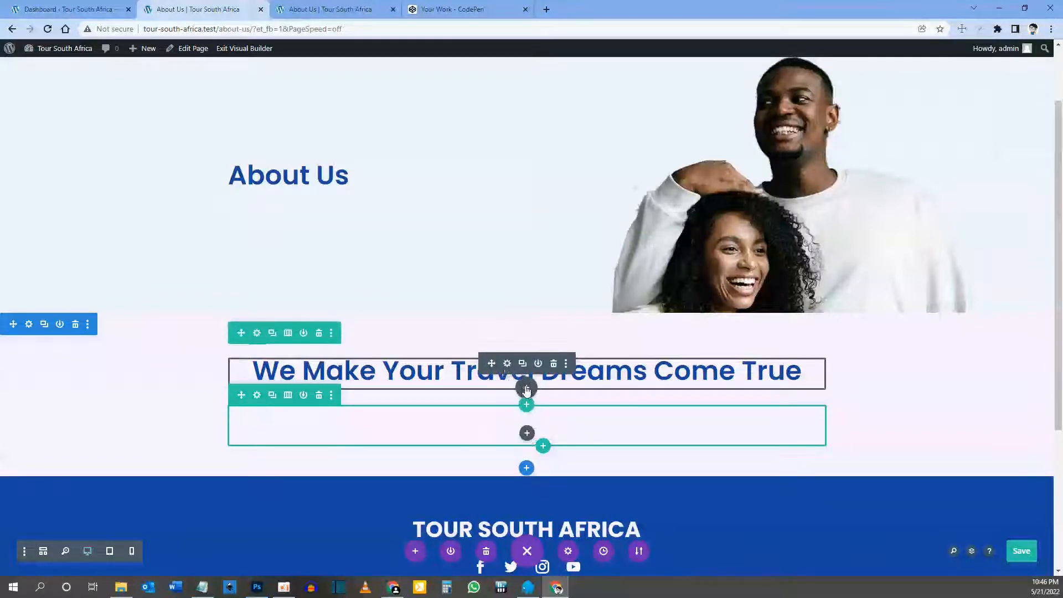
pyautogui.click(526, 390)
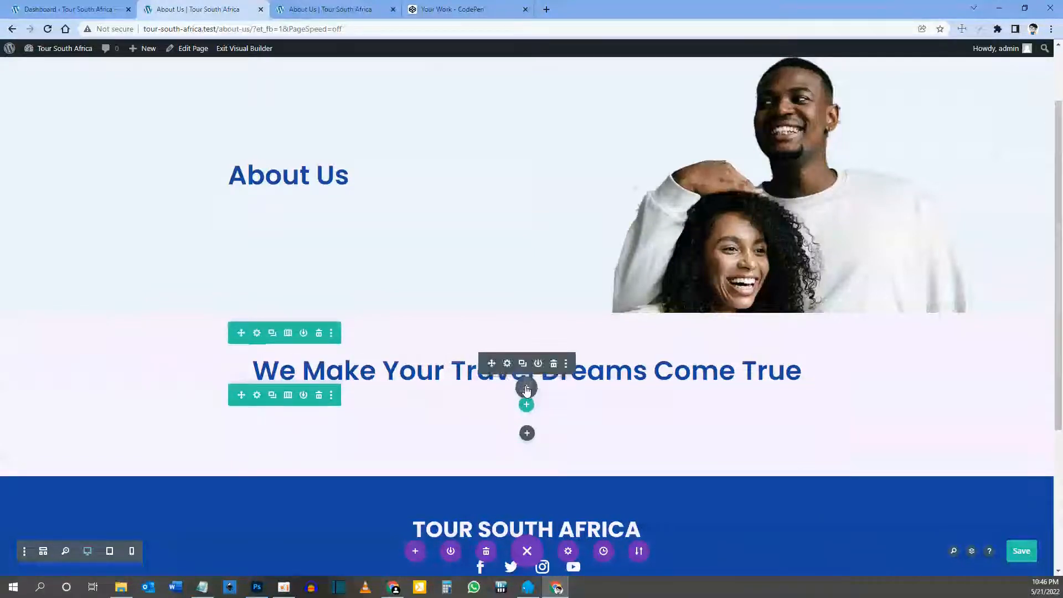
# Step: Insert a Text module under the heading and paste three lorem ipsum paragraphs over its placeholder
pyautogui.write('text')
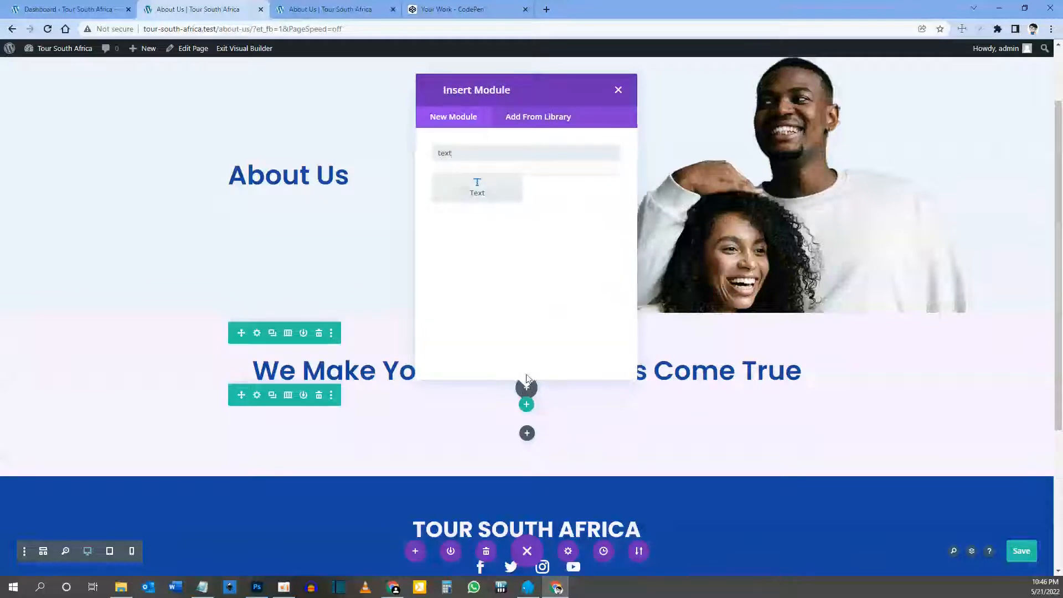
pyautogui.click(479, 191)
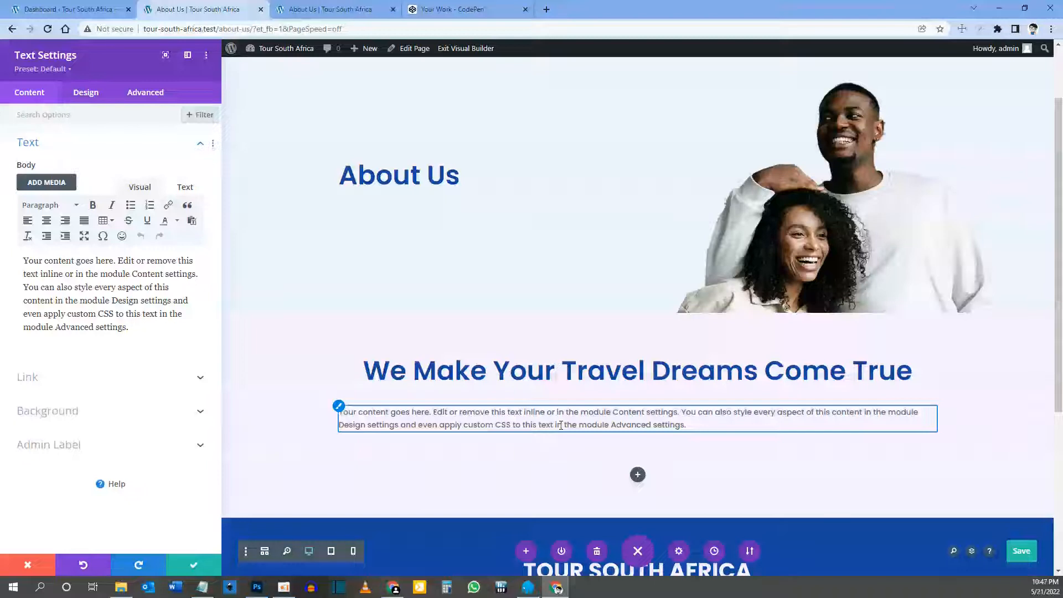
pyautogui.scroll(-3, 561, 425)
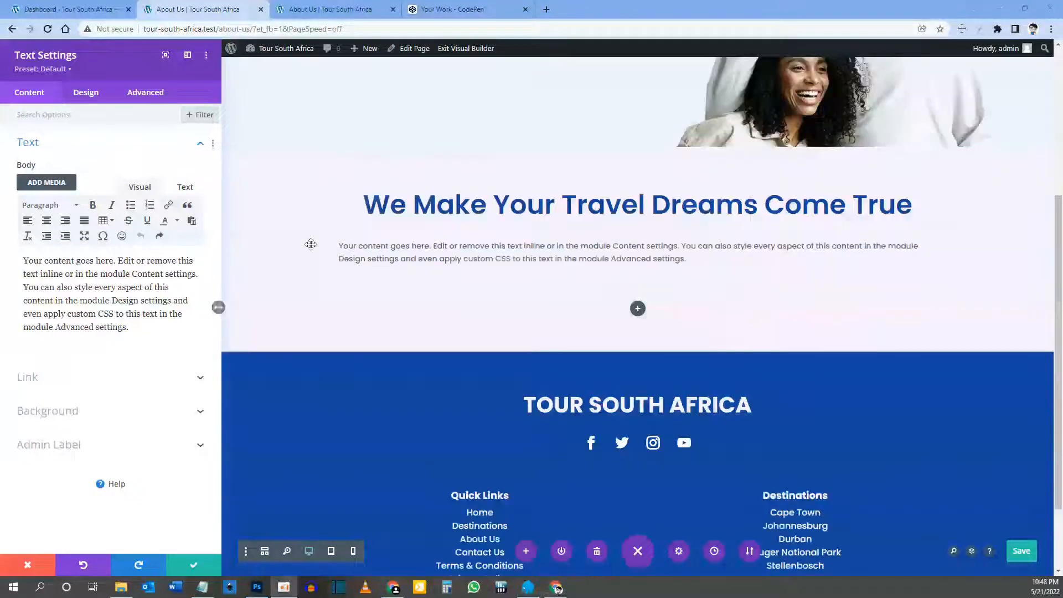
pyautogui.moveTo(139, 327); pyautogui.dragTo(17, 254)
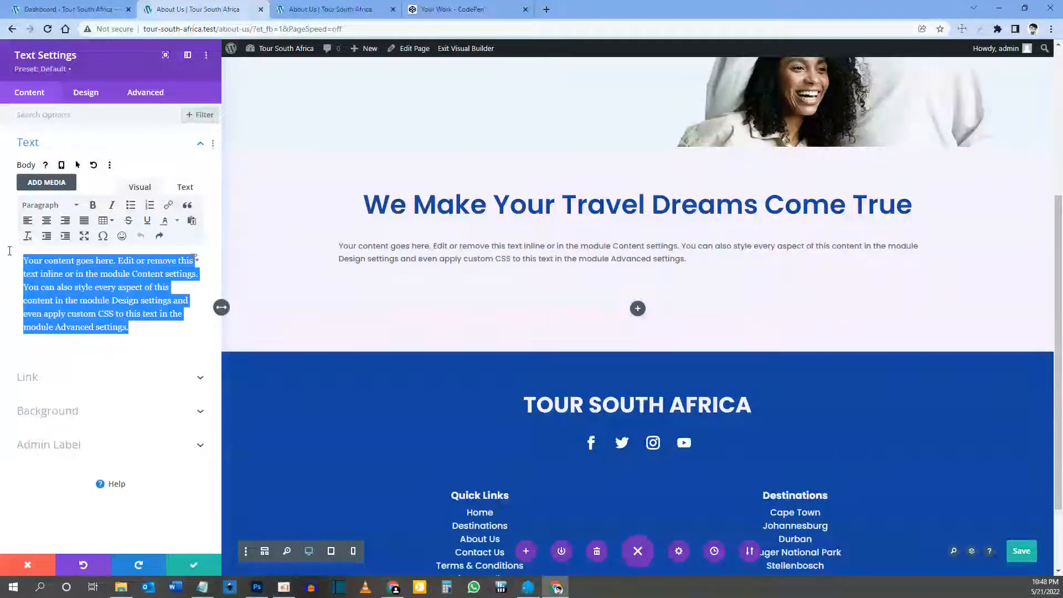
pyautogui.write('Curabitur non nulla sit amet nisl tempus convallis quis ac lectus. Curabitur arcu erat, accumsan id imperdiet et, porttitor at sem. Pellentesque in ipsum id orci porta dapibus. Pellentesque in ipsum id orci porta dapibus. Curabitur non nulla sit amet nisl tempus convallis quis ac lectus. Quisque velit nisi, pretium ut lacinia in, elementum id enim. Curabitur non nulla sit amet nisl tempus convallis quis ac lectus.  Proin eget tortor risus. Donec sollicitudin molestie malesuada. Vestibulum ac diam sit amet quam vehicula elementum sed sit amet dui. Vivamus magna justo, lacinia eget consectetur sed, convallis at tellus. Mauris blandit aliquet elit, eget tincidunt nibh pulvinar a. Vivamus suscipit tortor eget felis porttitor volutpat. Vivamus magna justo, lacinia eget consectetur sed, convallis at tellus.  Donec rutrum congue leo eget malesuada. Curabitur non nulla sit amet nisl tempus convallis quis ac lectus. Sed porttitor lectus nibh. Vestibulum ac diam sit amet quam vehicula elementum sed sit amet dui. Donec rutrum congue leo eget malesuada. Nulla quis lorem ut libero malesuada feugiat. Vestibulum ac diam sit amet quam vehicula elementum sed sit amet dui.')
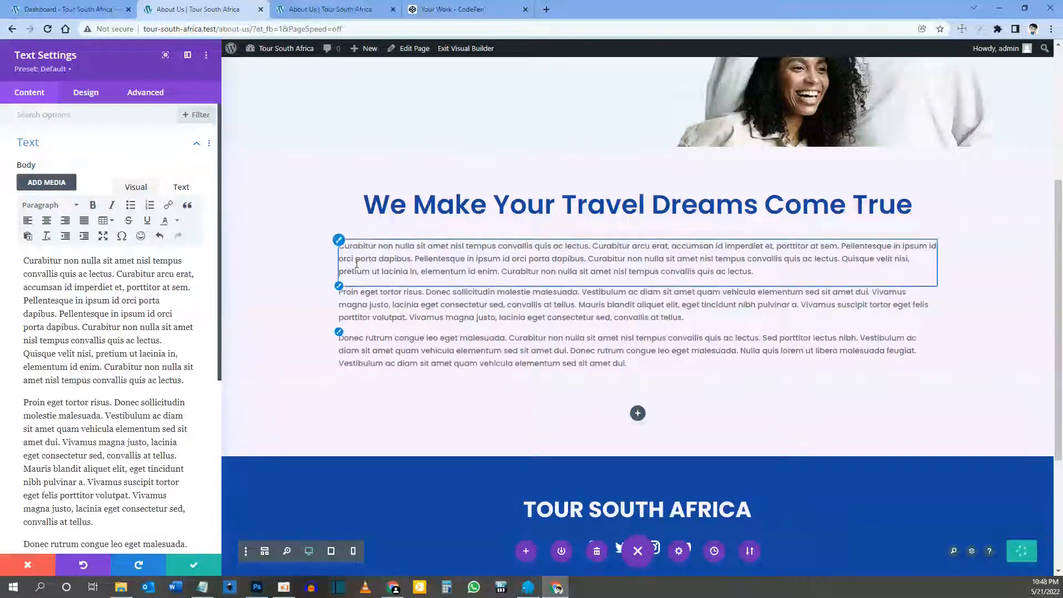
# Step: Set the body's responsive text size to 18px desktop, 16px tablet and 14px phone
pyautogui.click(339, 241)
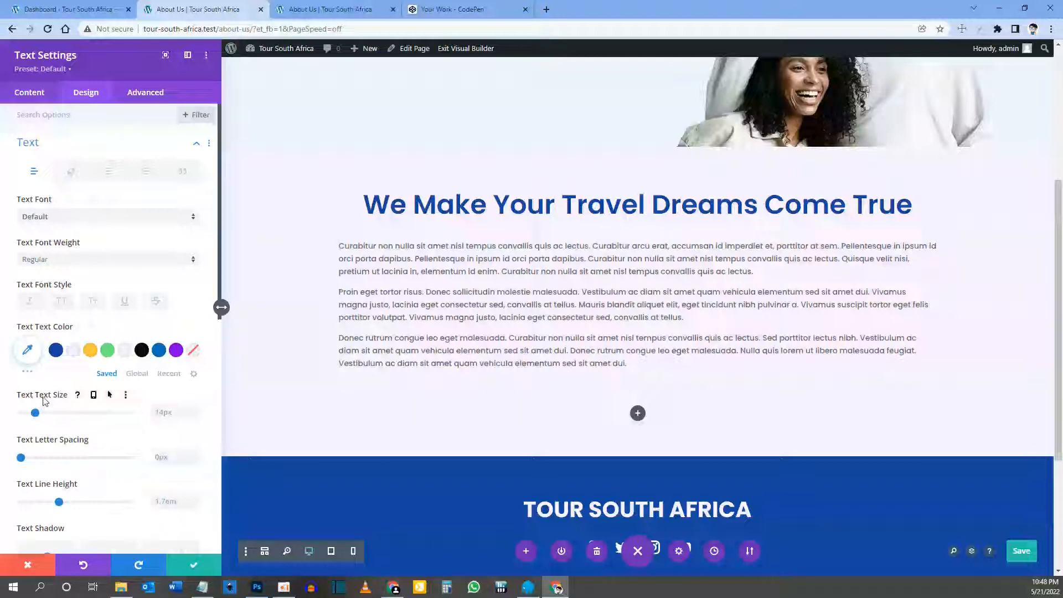
pyautogui.click(93, 394)
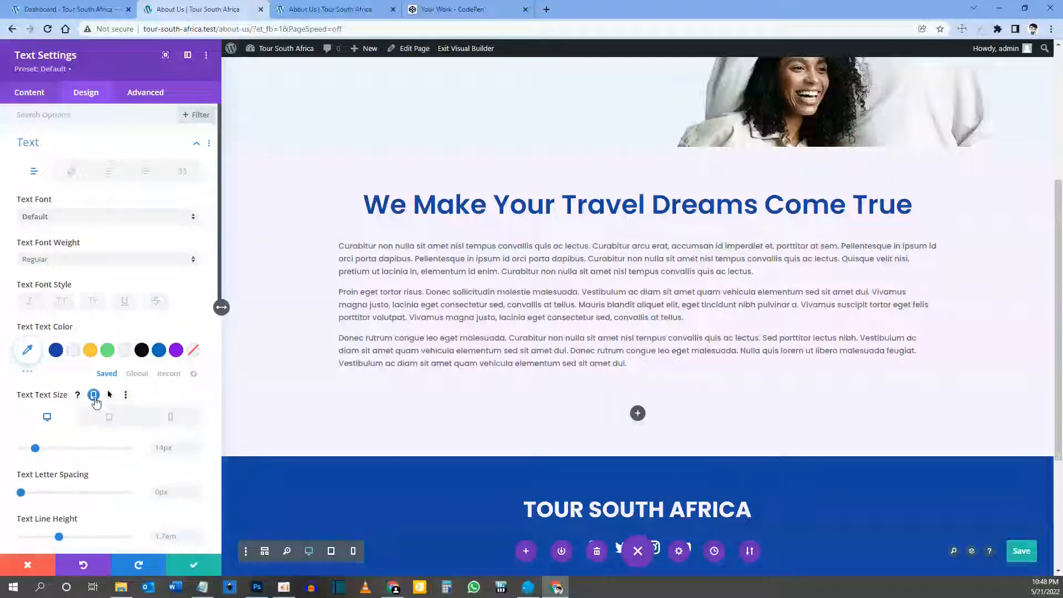
pyautogui.click(166, 448)
pyautogui.write('18')
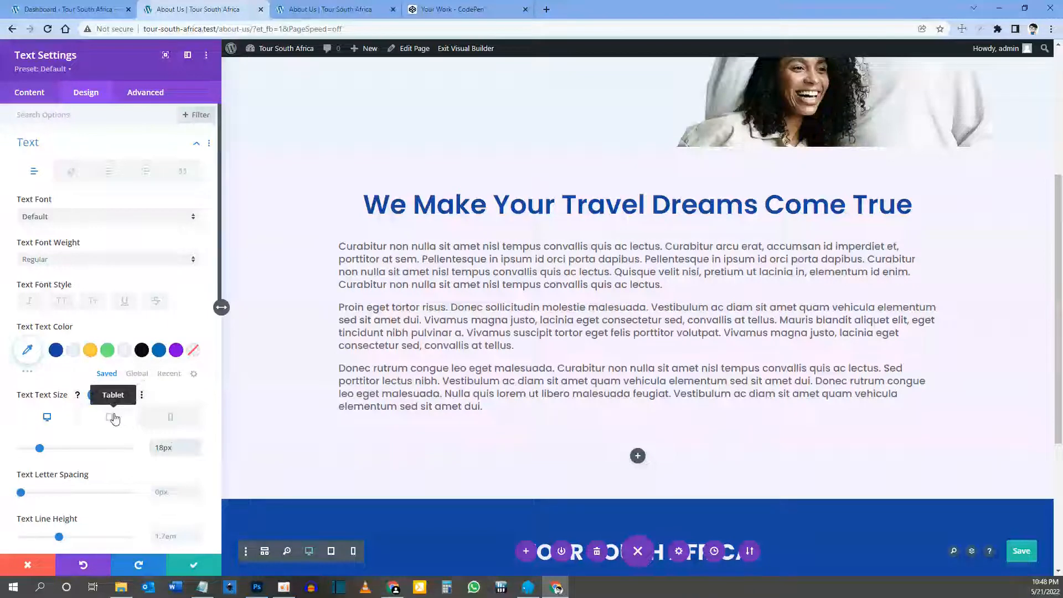
pyautogui.click(114, 418)
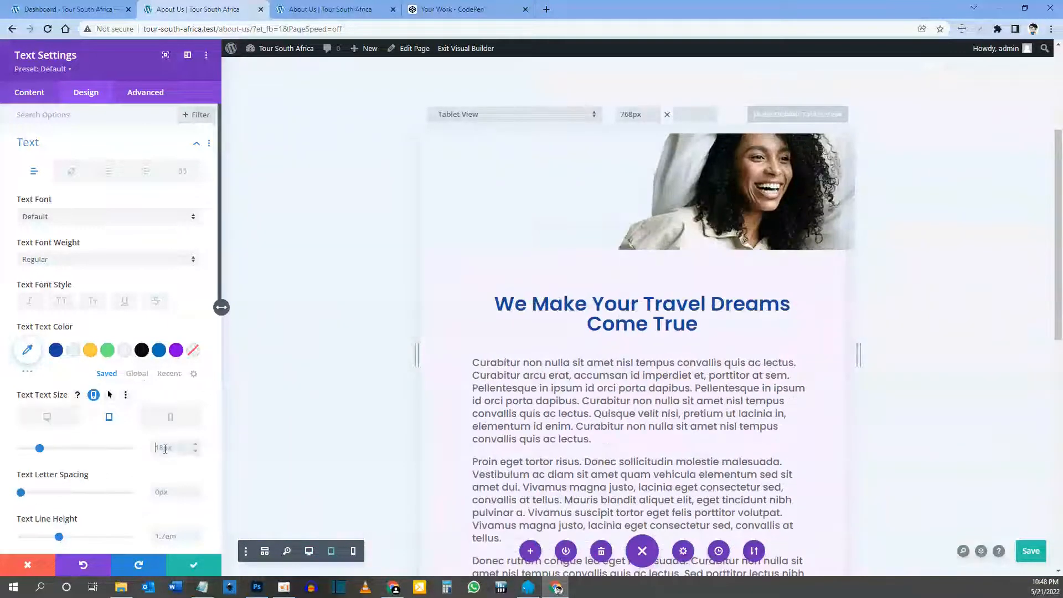
pyautogui.click(163, 448)
pyautogui.write('16')
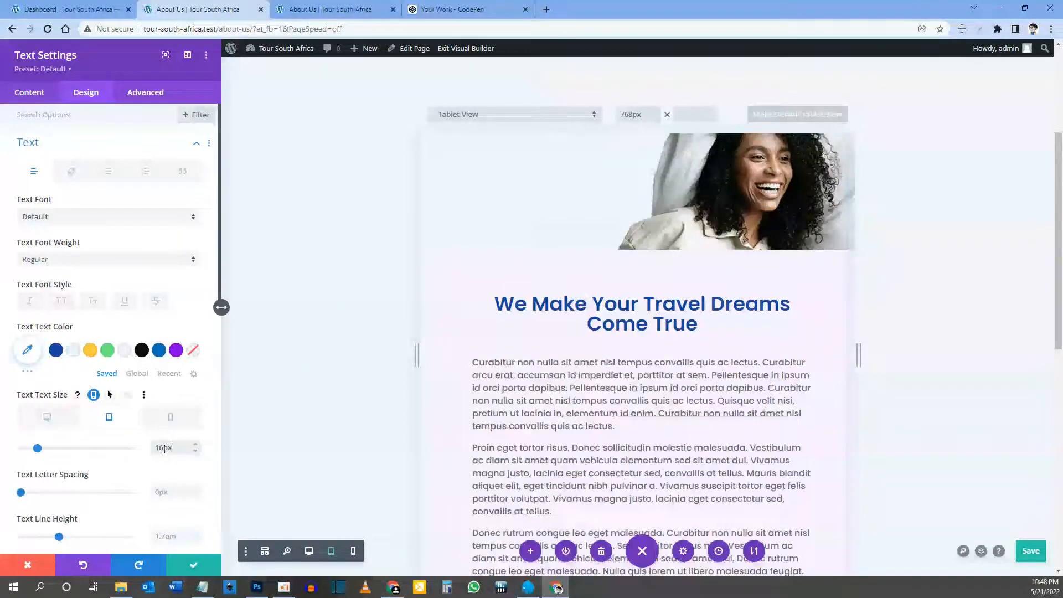
pyautogui.click(172, 418)
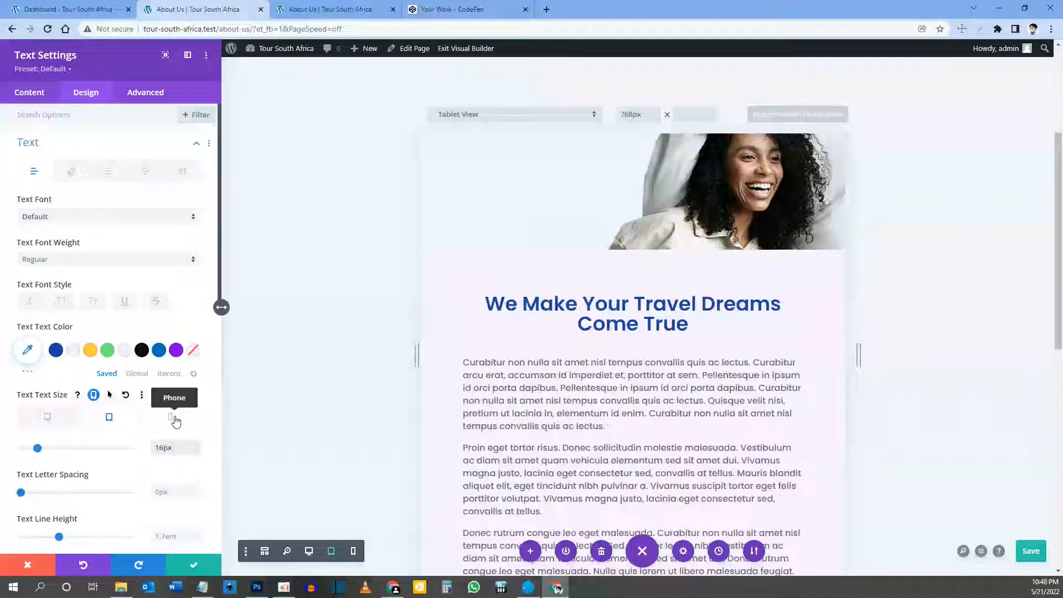
pyautogui.click(172, 449)
pyautogui.write('14')
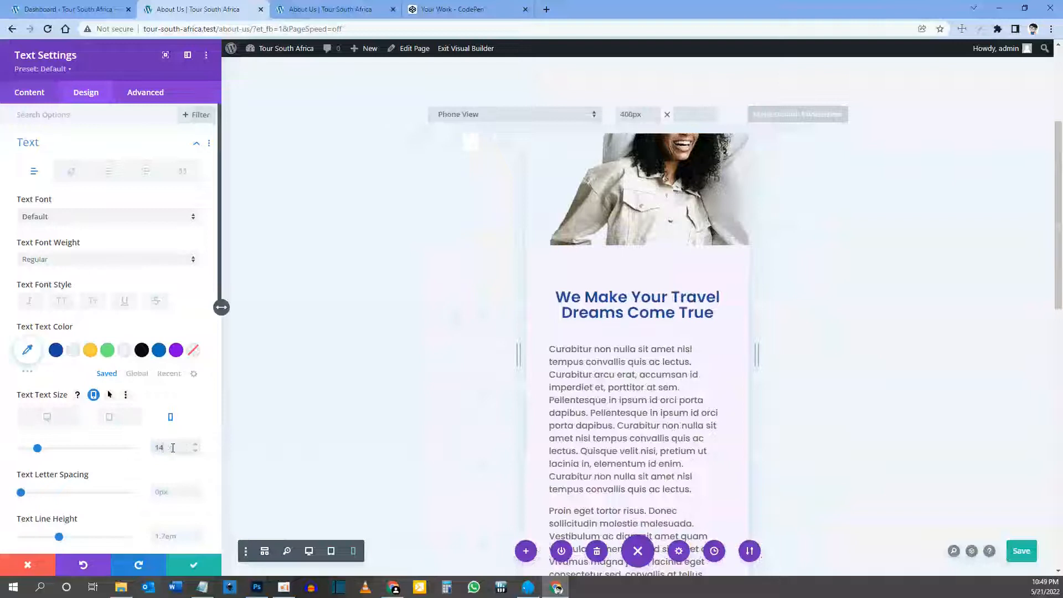
pyautogui.write('px')
pyautogui.scroll(-2, 922, 402)
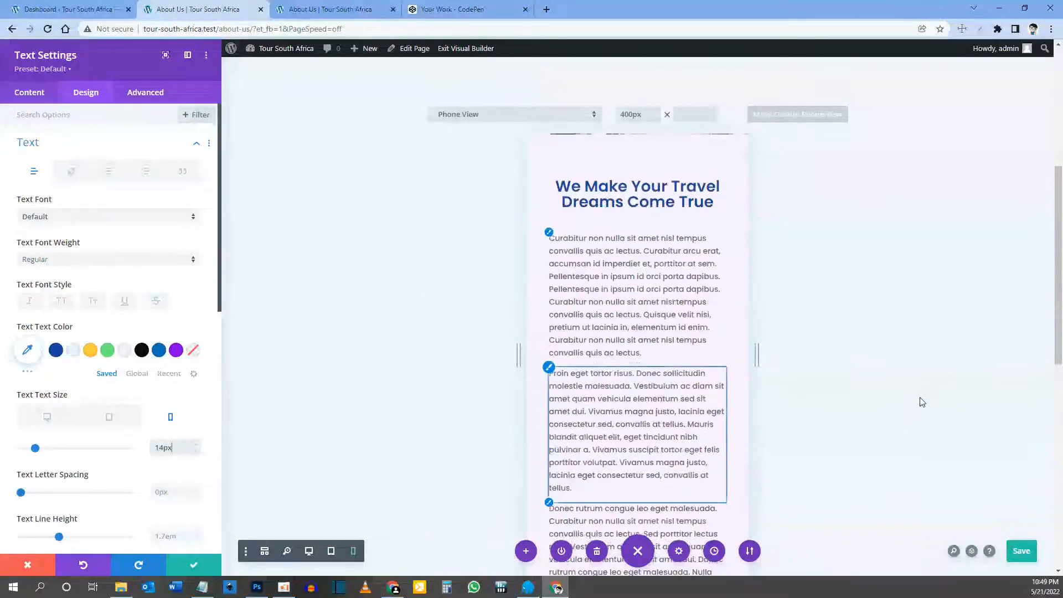
pyautogui.scroll(-3, 922, 402)
pyautogui.scroll(10, 720, 432)
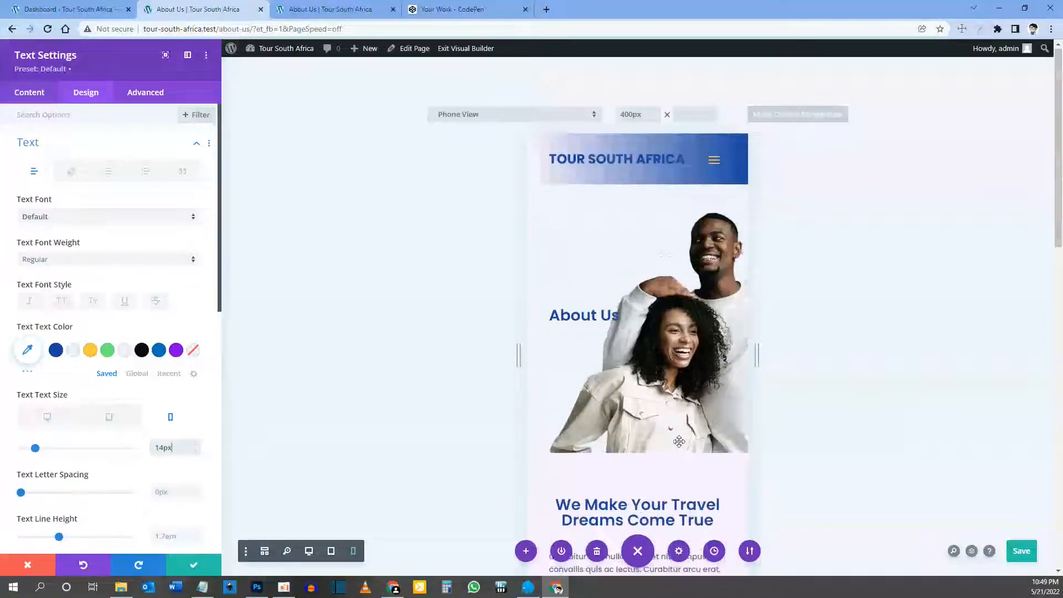
pyautogui.scroll(-7, 679, 441)
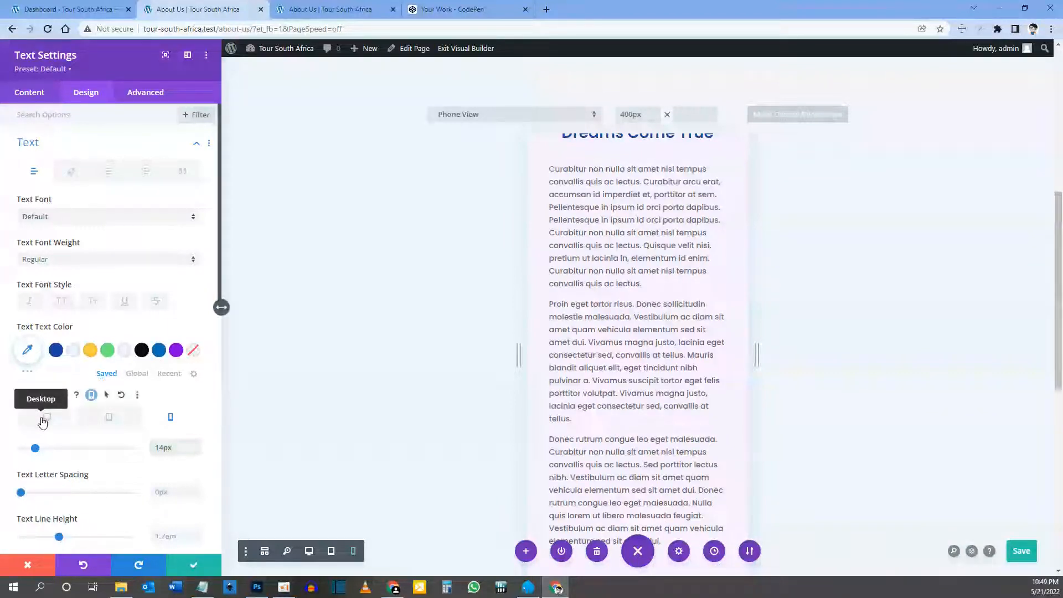
pyautogui.click(42, 422)
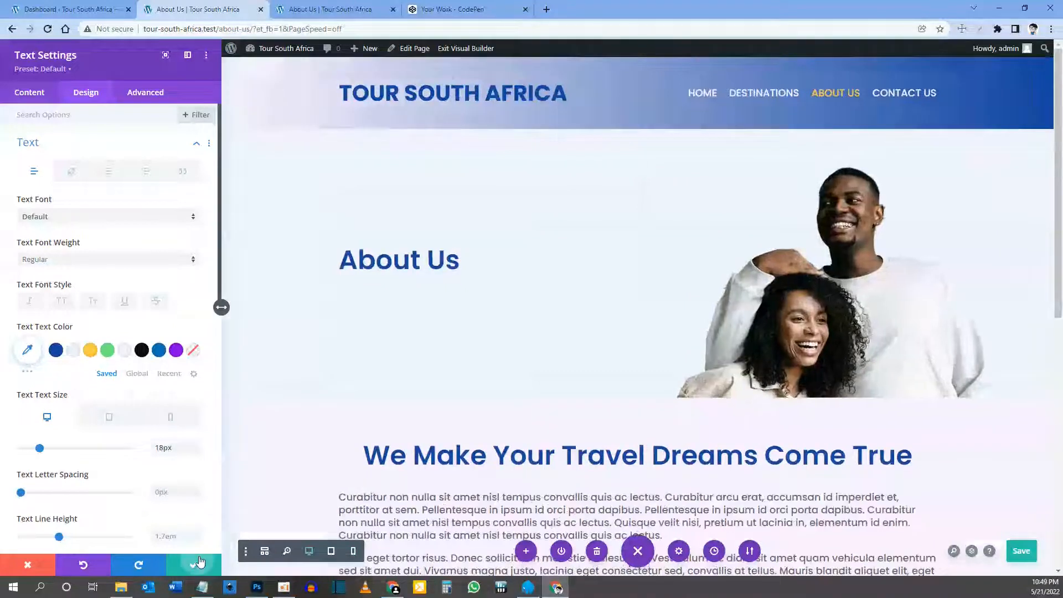
# Step: Save the body text and duplicate the main heading once into the row below it
pyautogui.click(198, 563)
pyautogui.scroll(-6, 445, 461)
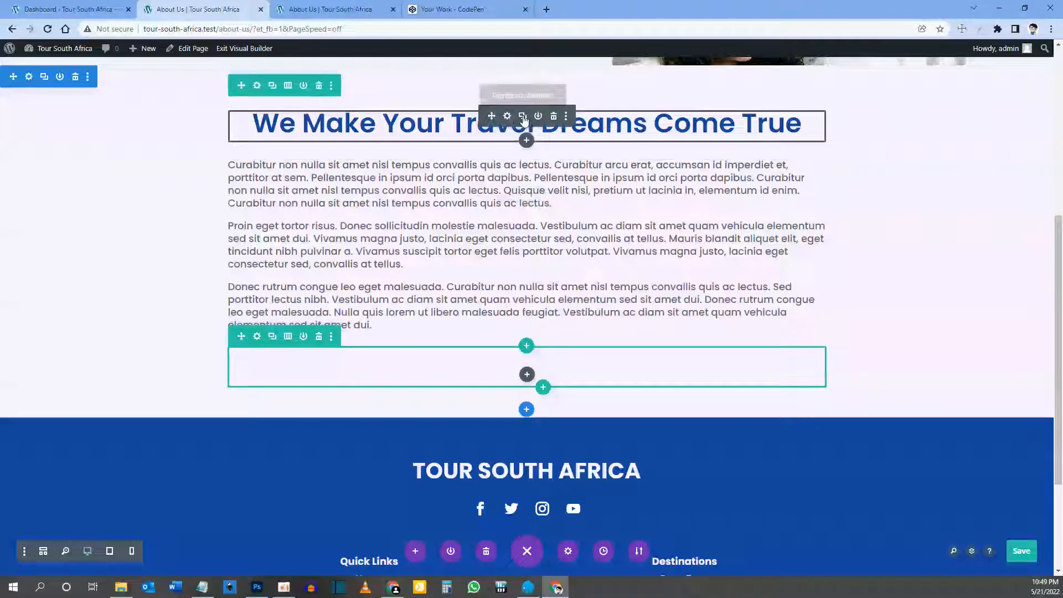
pyautogui.click(523, 117)
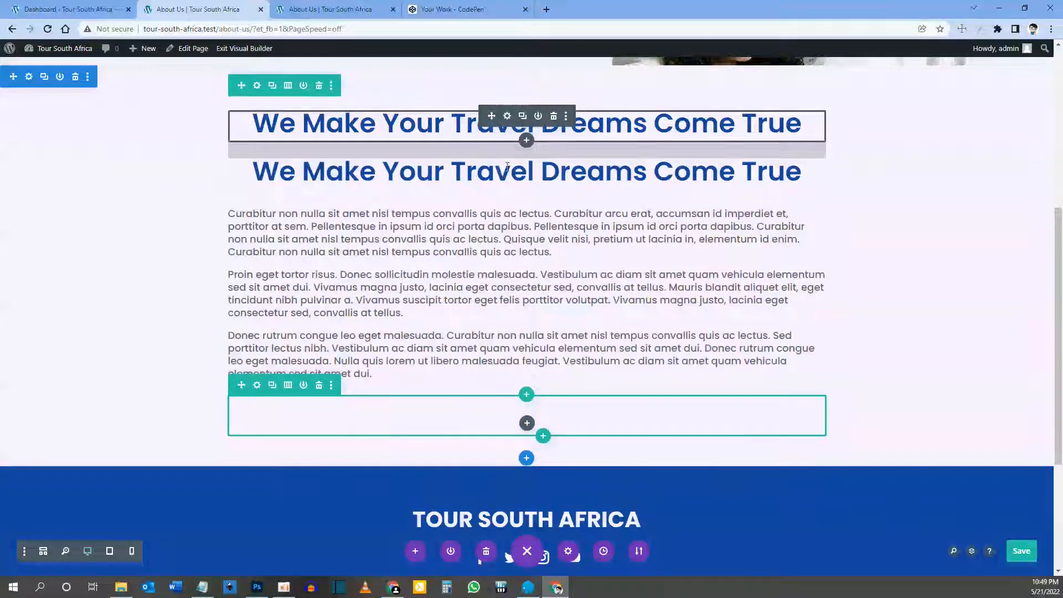
pyautogui.click(538, 164)
pyautogui.scroll(-1, 507, 249)
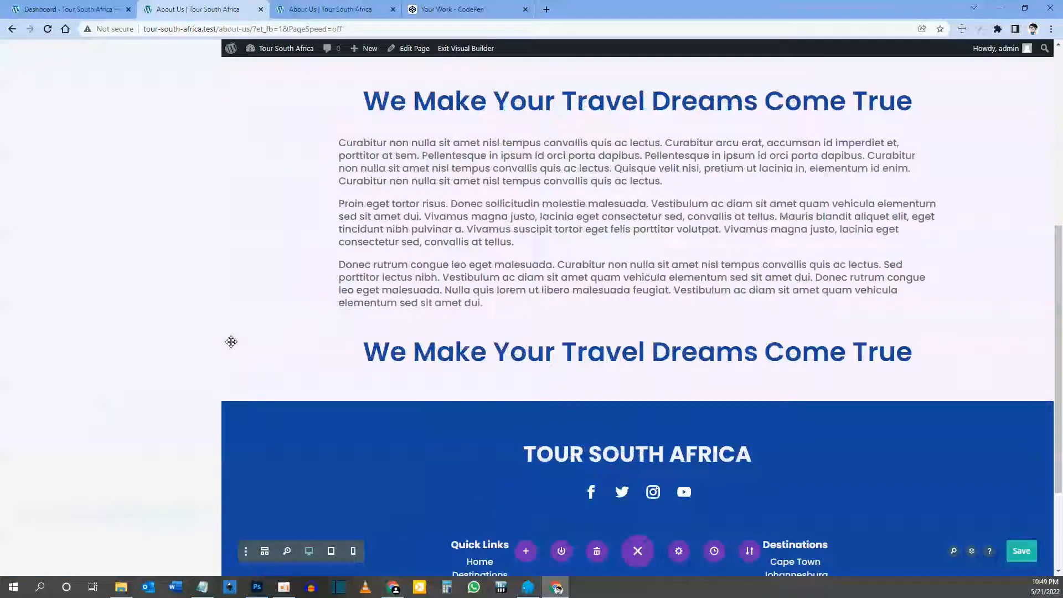
# Step: Change the copied heading's text to 'Meet The Team' and save it
pyautogui.click(304, 341)
pyautogui.moveTo(163, 292); pyautogui.dragTo(21, 256)
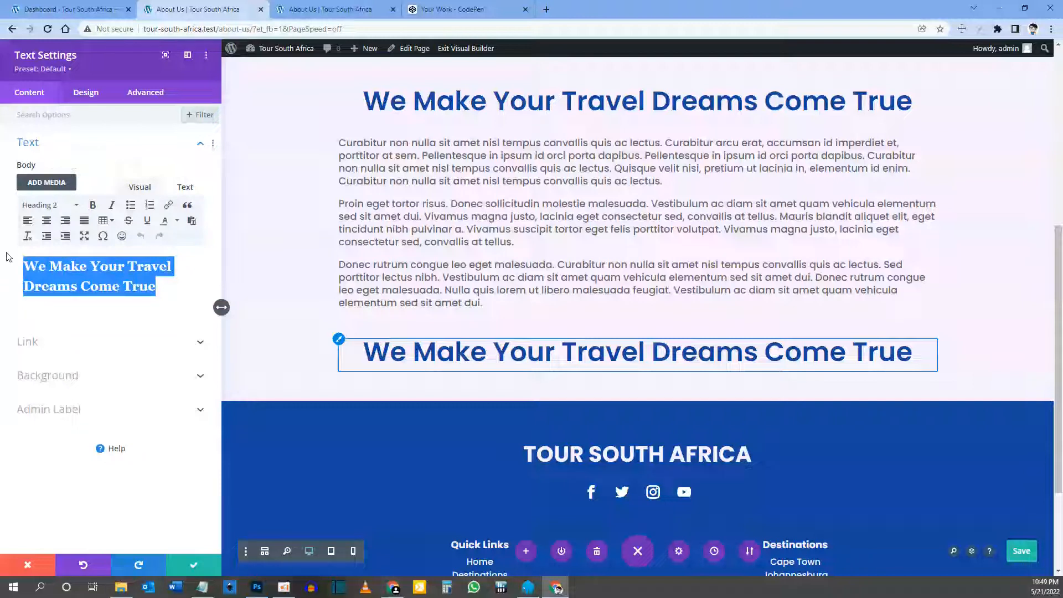
pyautogui.write('Meet The Team')
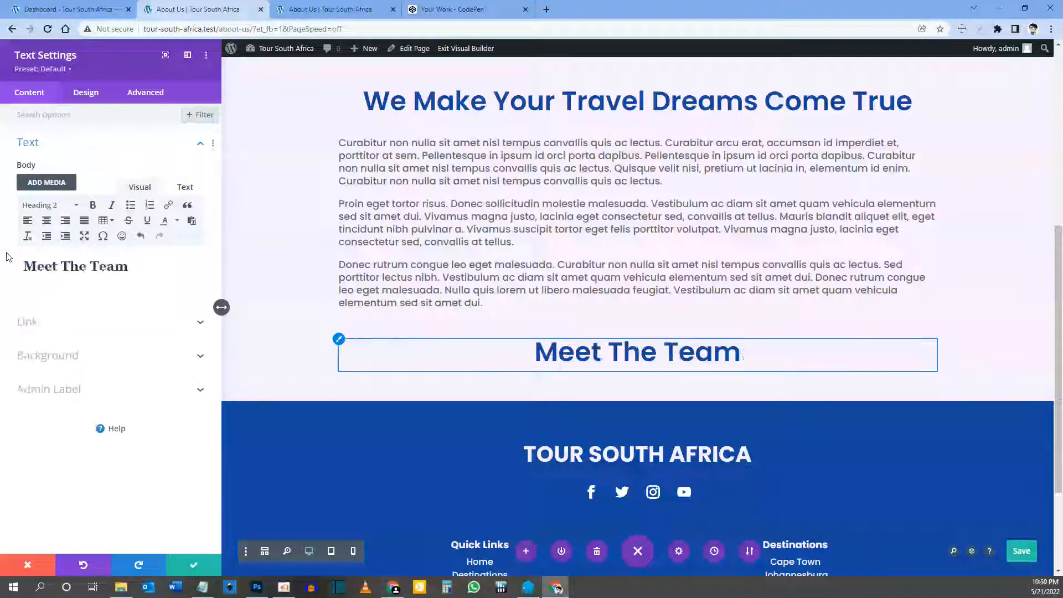
pyautogui.click(196, 565)
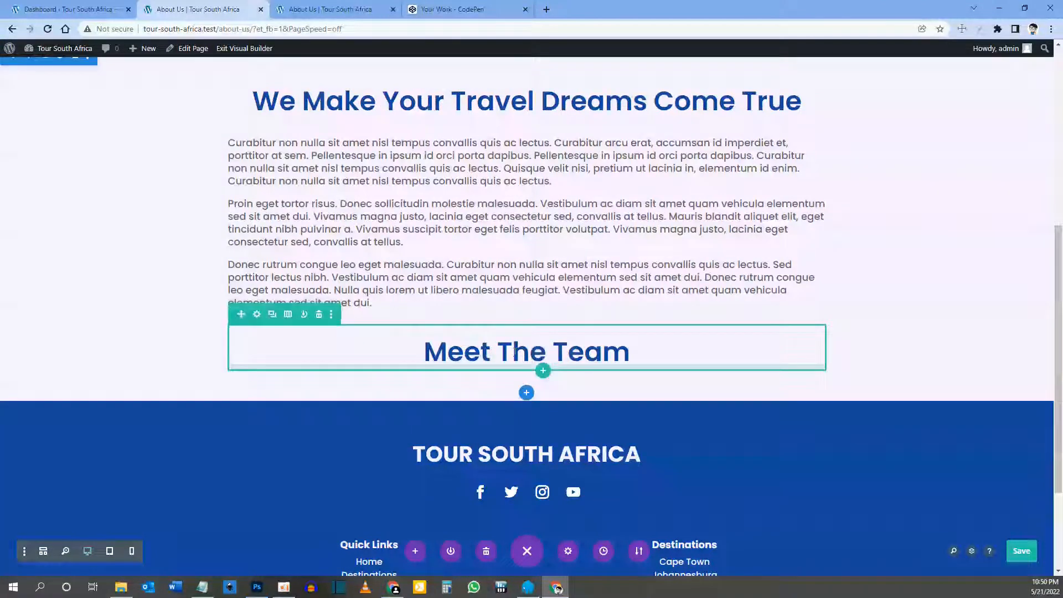
# Step: Insert a Person module into the row beneath the Meet The Team heading
pyautogui.moveTo(515, 351)
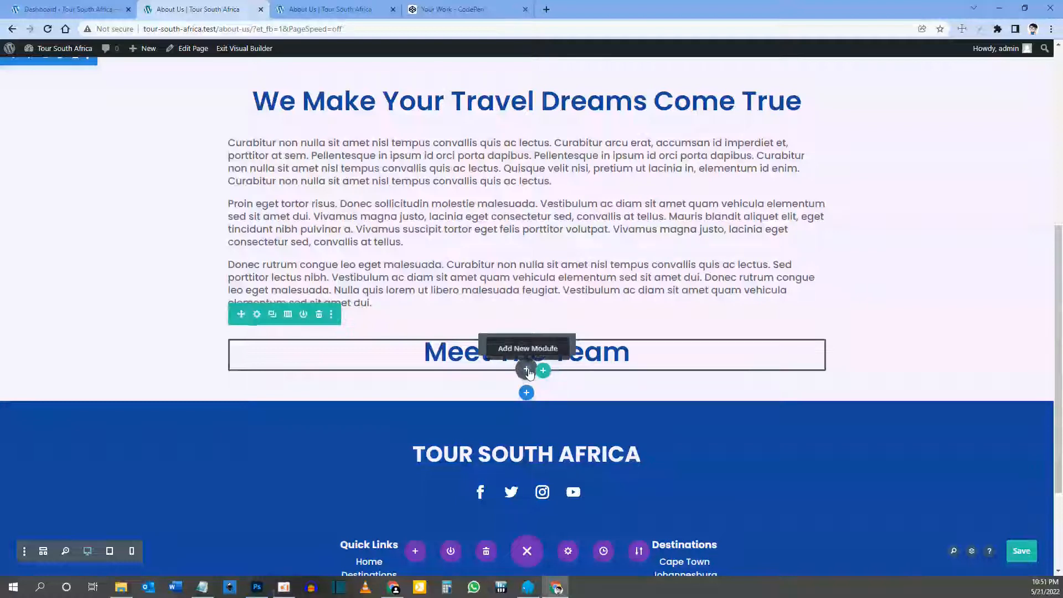
pyautogui.click(526, 370)
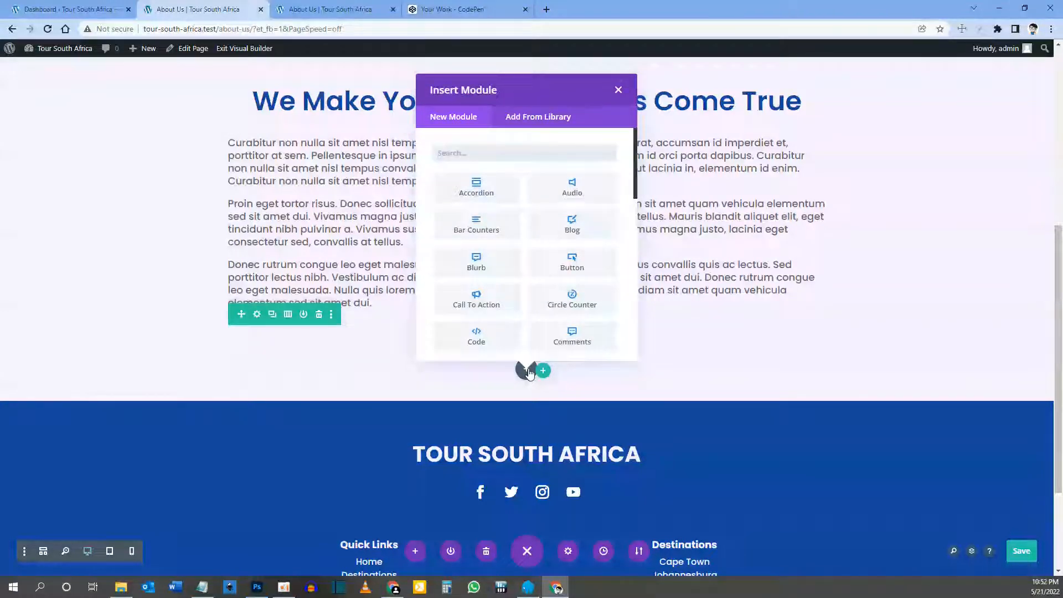
pyautogui.write('person')
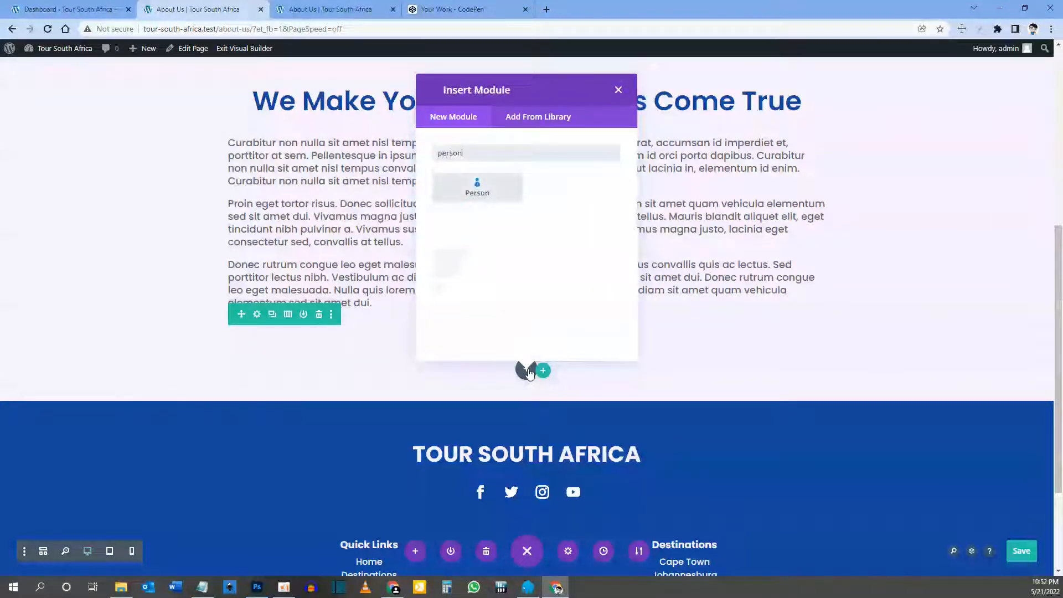
pyautogui.click(485, 190)
pyautogui.scroll(-2, 473, 341)
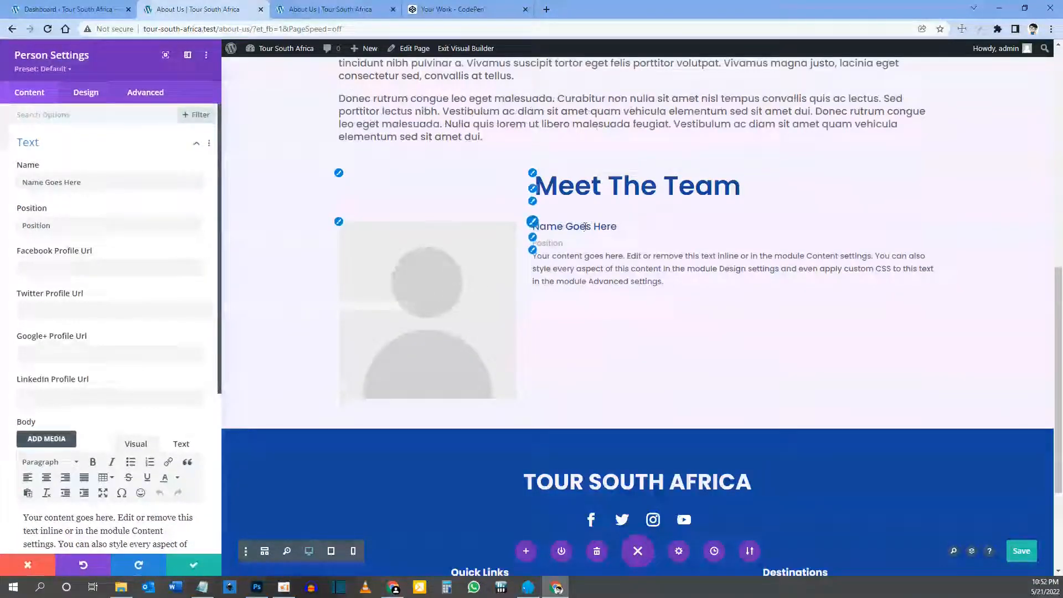
# Step: Enter the team member's first name, set Position to 'Owner / Tour Guide', and clear the Facebook URL
pyautogui.click(633, 268)
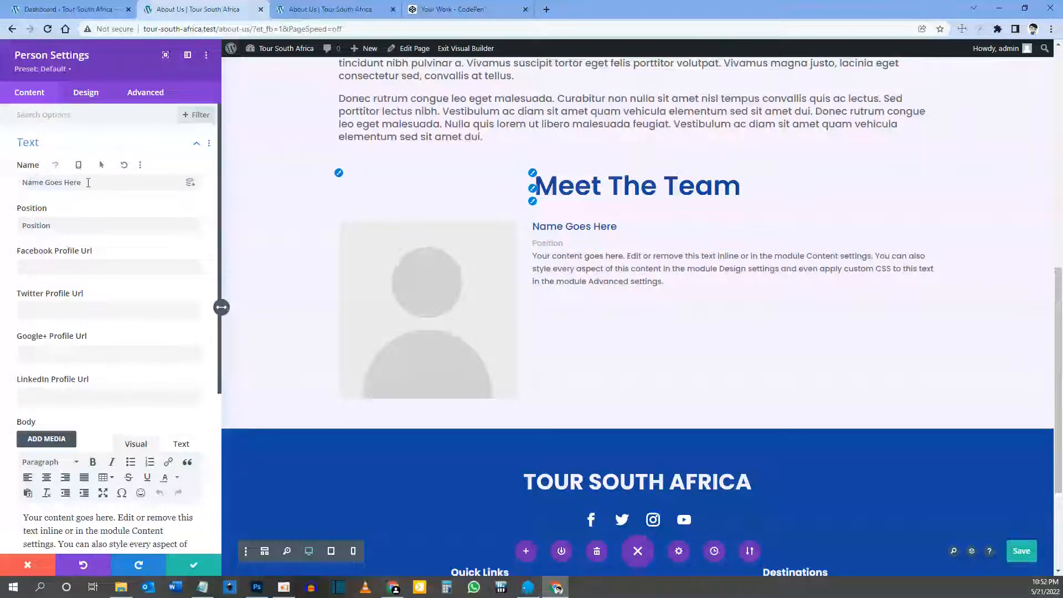
pyautogui.moveTo(88, 182); pyautogui.dragTo(21, 183)
pyautogui.write('Jane')
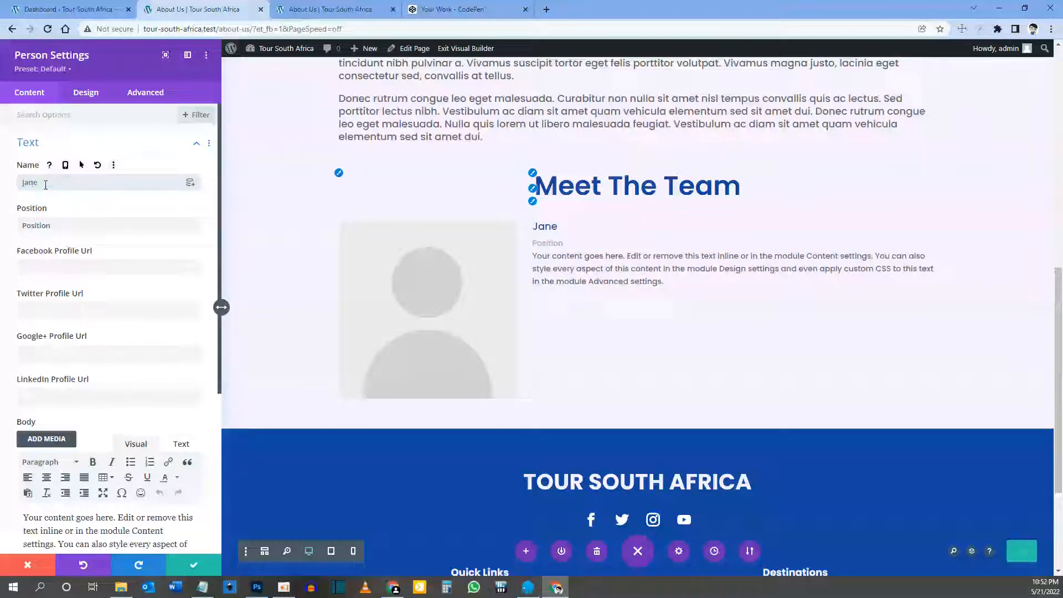
pyautogui.moveTo(16, 227); pyautogui.dragTo(66, 227)
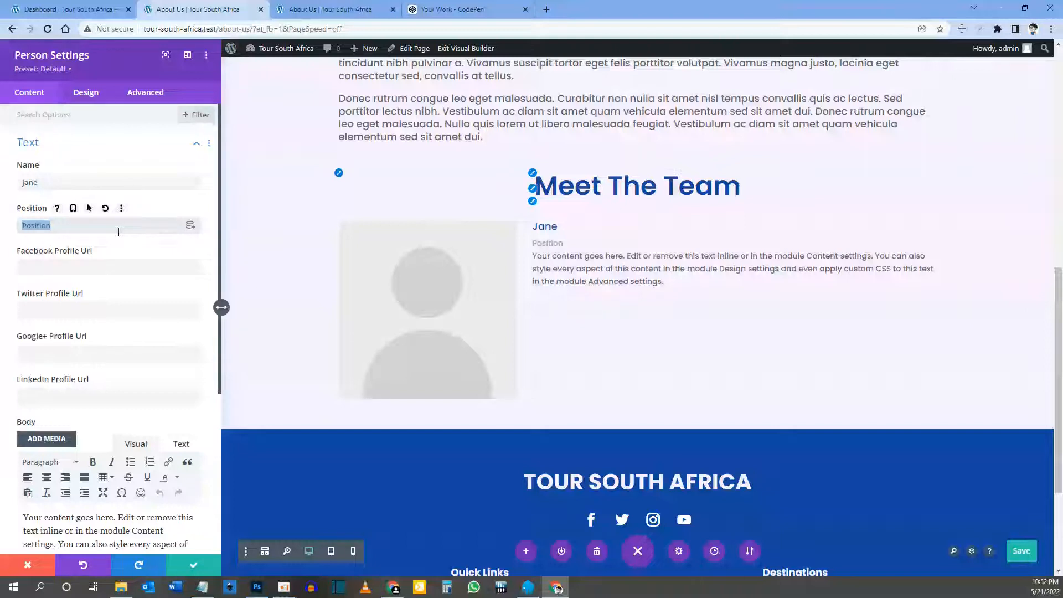
pyautogui.write('Owner / Tour Guide')
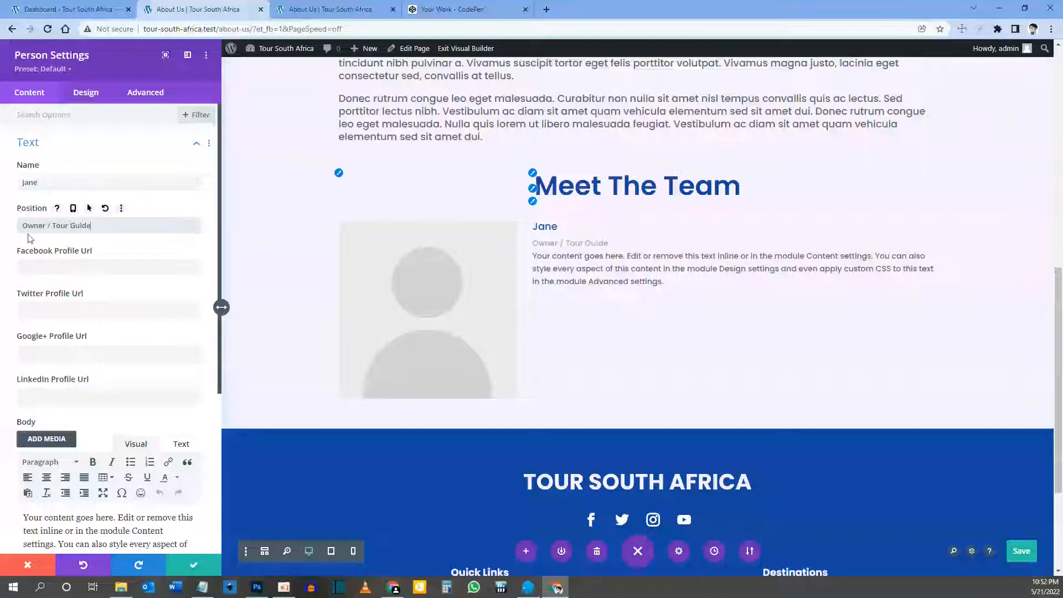
pyautogui.press('Tab')
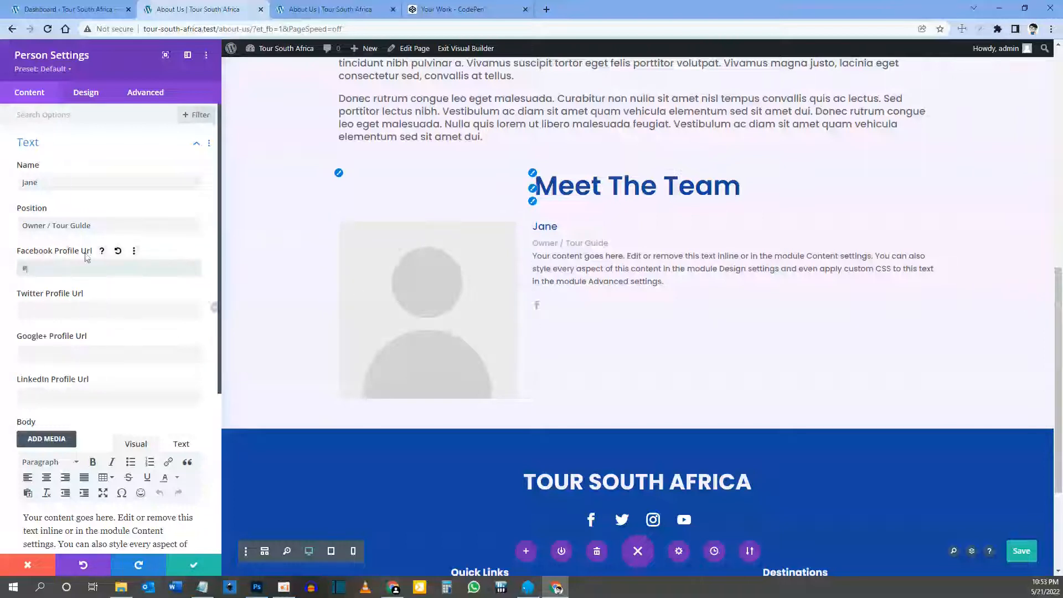
pyautogui.press('BackSpace')
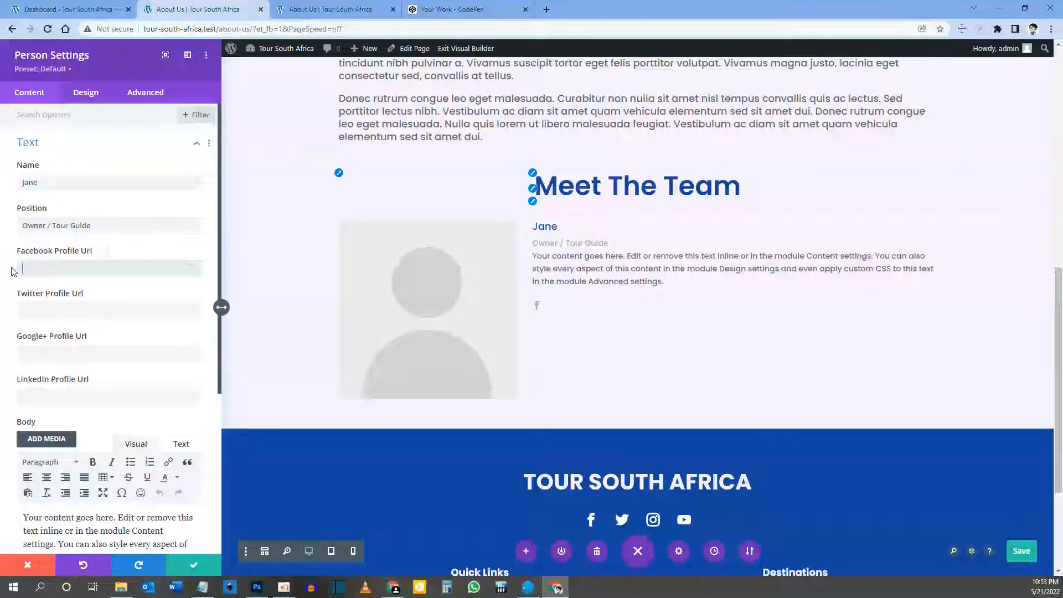
# Step: Replace the placeholder bio with two pasted lorem ipsum paragraphs
pyautogui.scroll(-5, 47, 269)
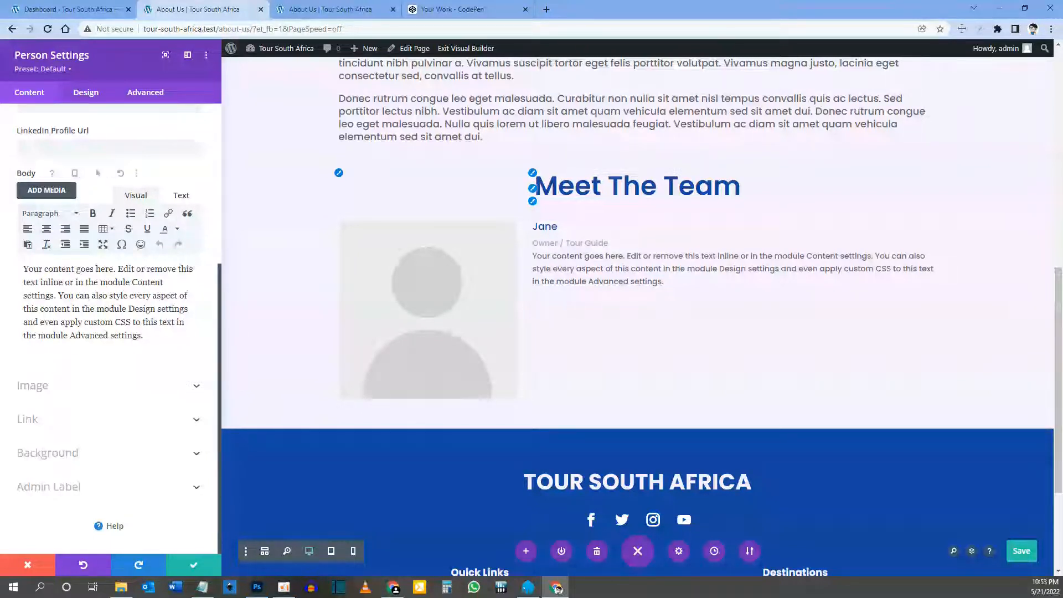
pyautogui.tripleClick(111, 313)
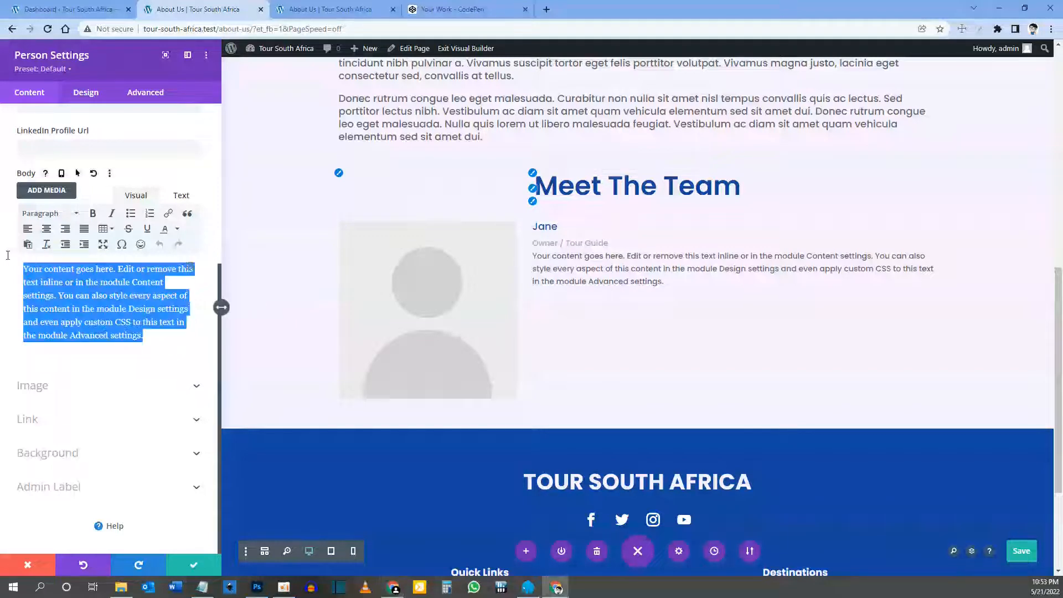
pyautogui.click(9, 259)
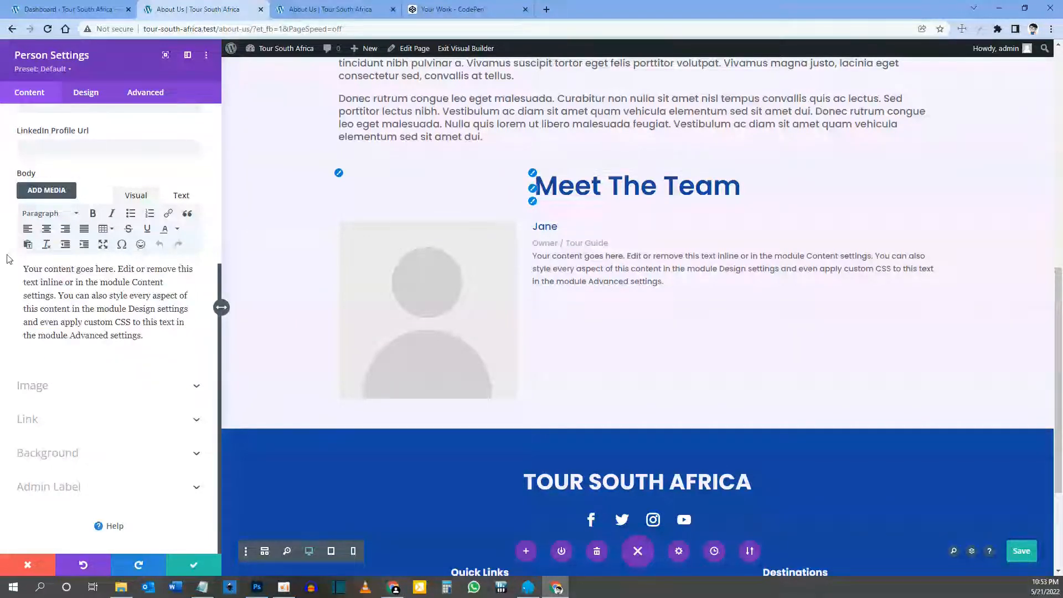
pyautogui.write('Curabitur non nulla sit amet nisl tempus convallis quis ac lectus. Curabitur aliquet quam id dui posuere blandit. Curabitur non nulla sit amet nisl tempus convallis quis ac lectus. Nulla porttitor accumsan tincidunt.')
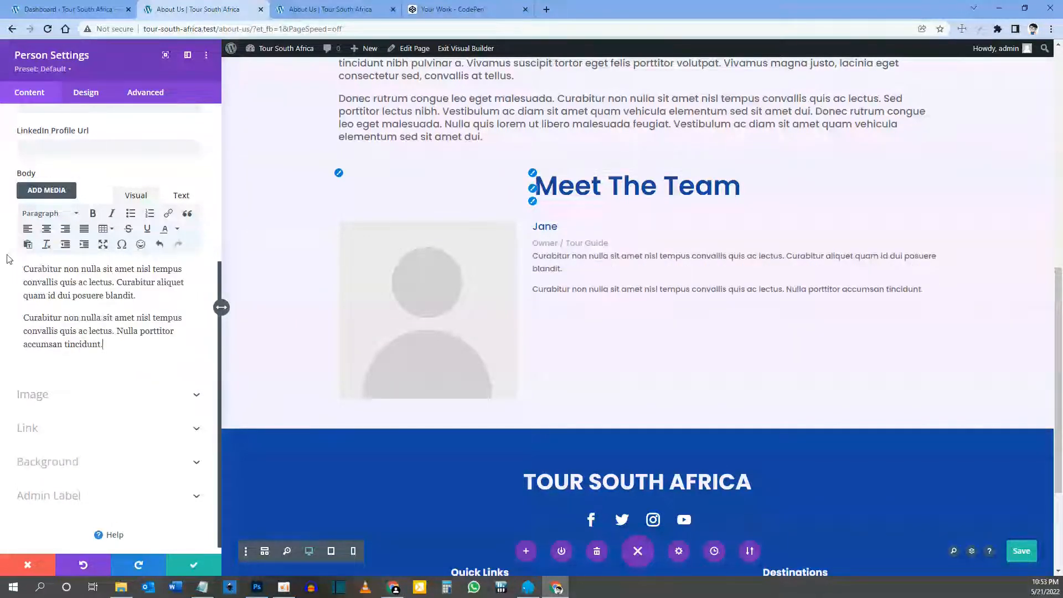
pyautogui.click(61, 395)
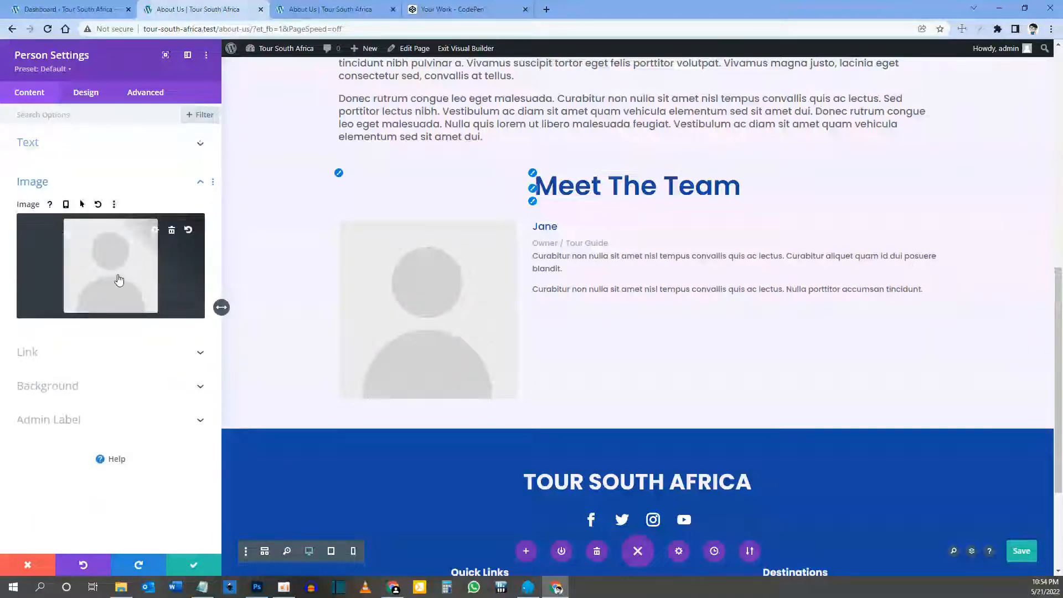
# Step: Upload the staff photos and set staff-owner-1.jpg as the Person module's image
pyautogui.click(119, 280)
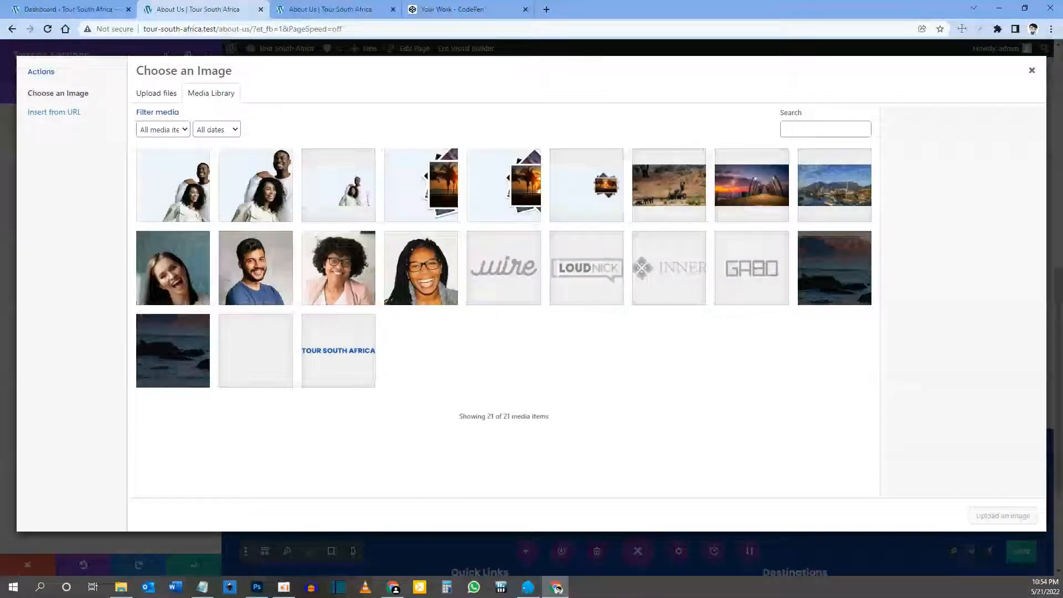
pyautogui.hotkey('alt', 'Tab')
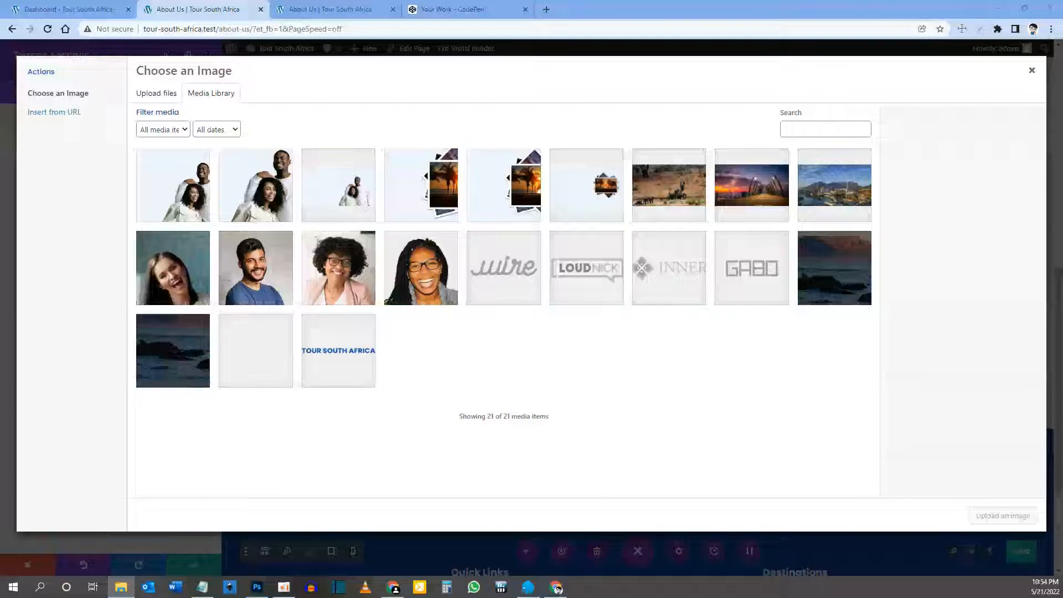
pyautogui.moveTo(559, 589); pyautogui.dragTo(394, 220)
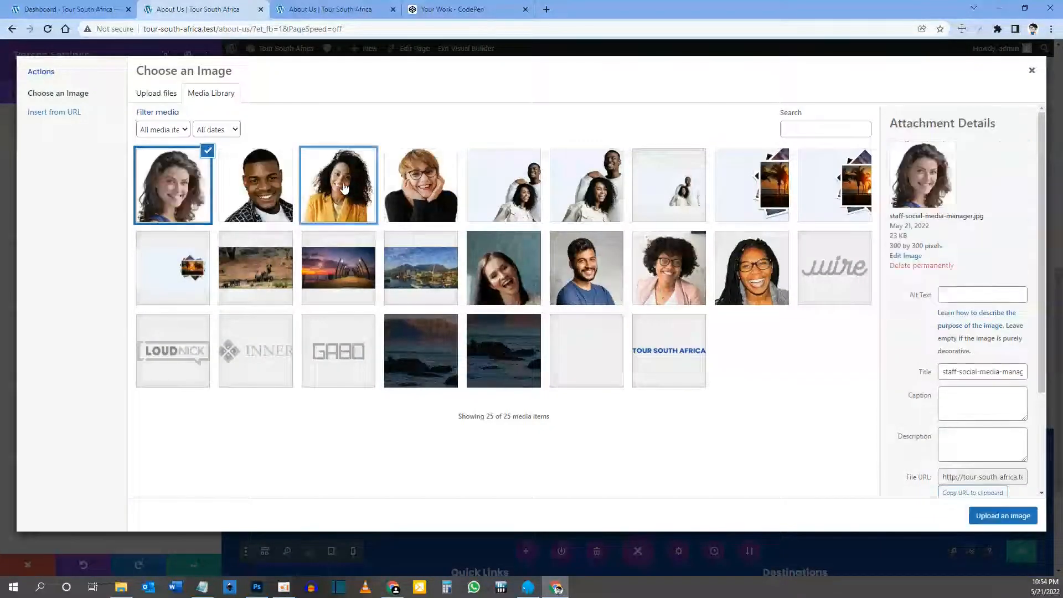
pyautogui.click(344, 188)
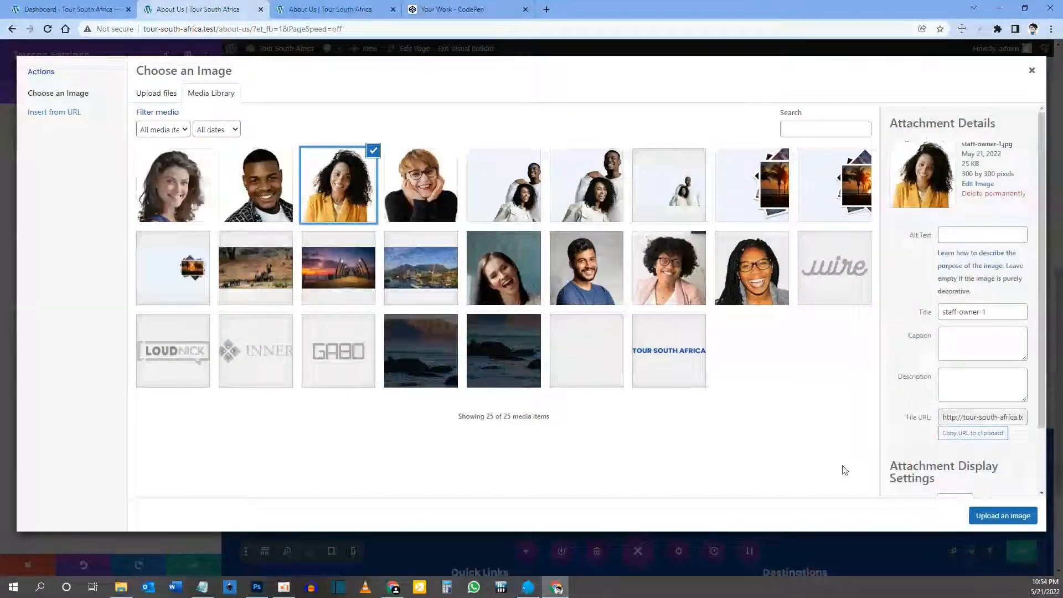
pyautogui.click(997, 516)
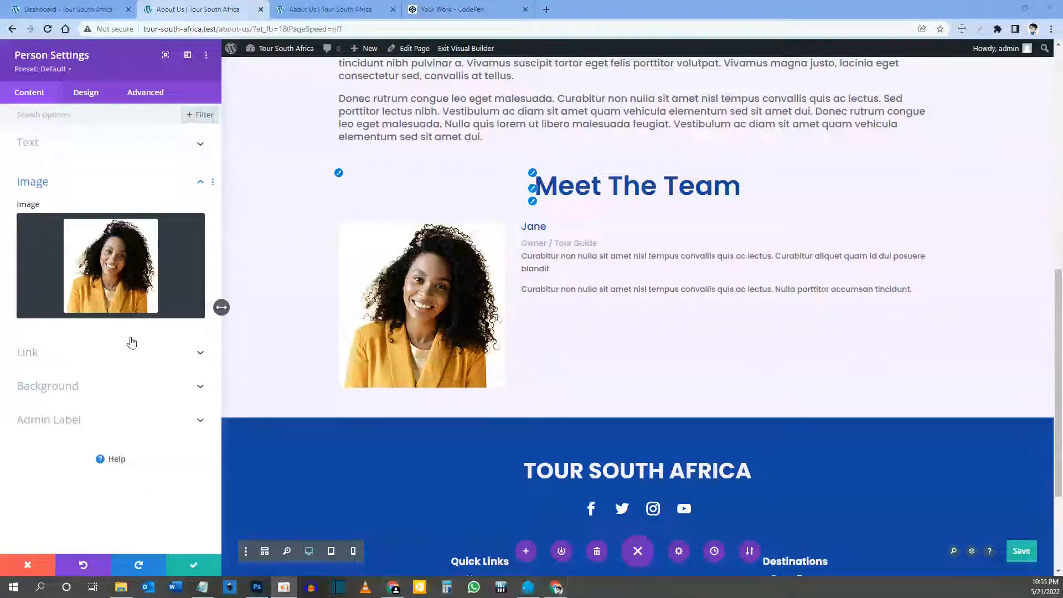
pyautogui.moveTo(96, 308)
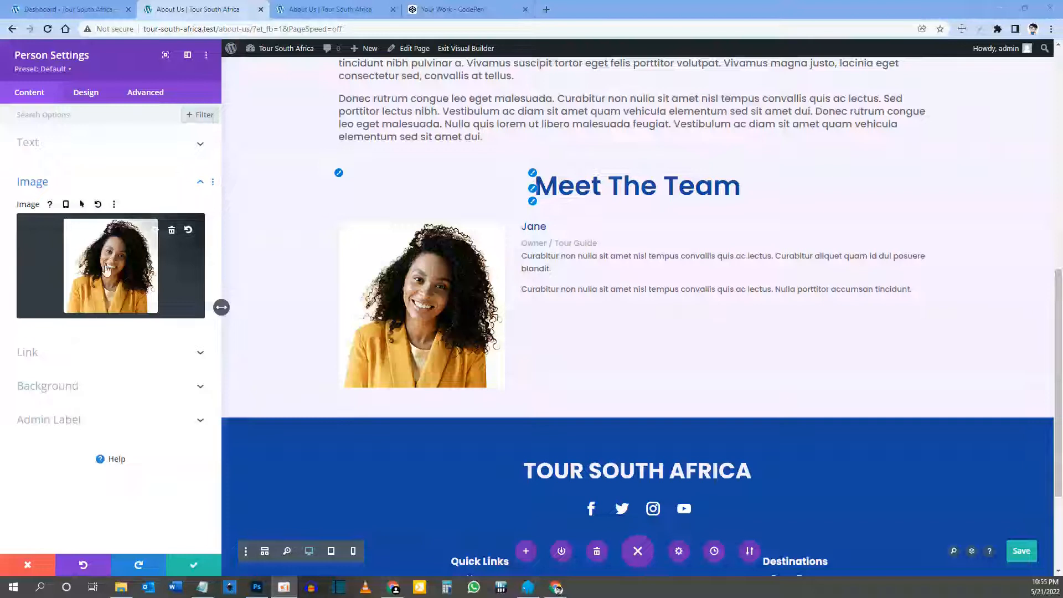
pyautogui.click(88, 95)
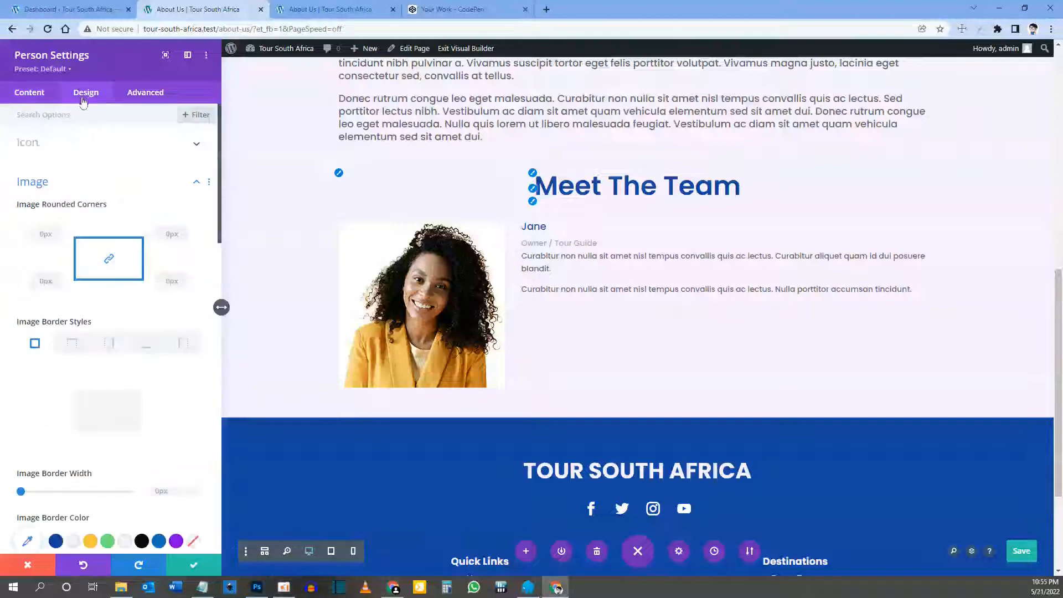
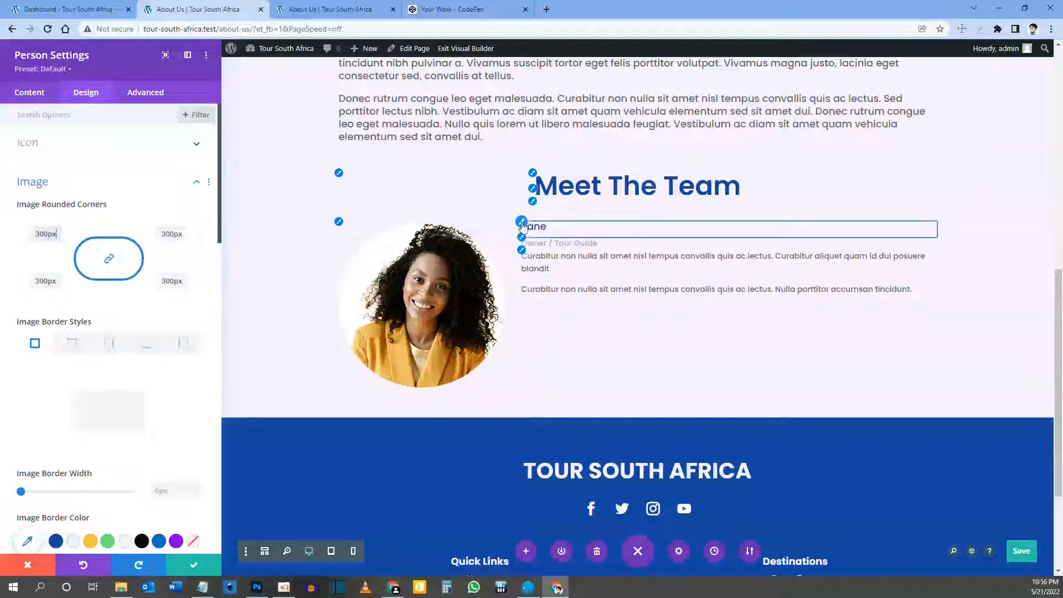
# Step: Check the Title Text options for Jane's name, then save and close the Person settings
pyautogui.click(523, 226)
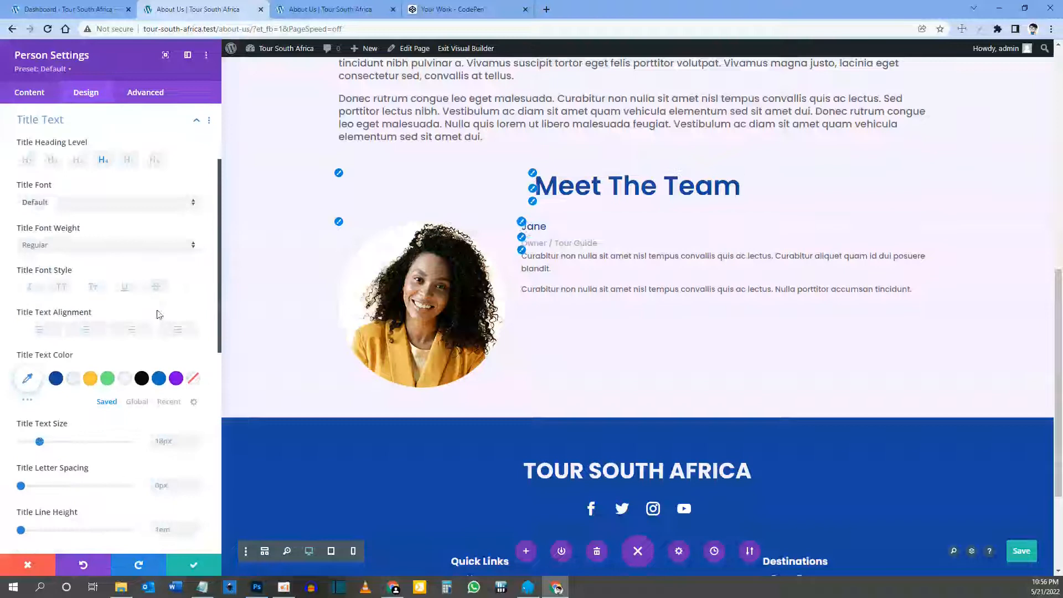
pyautogui.scroll(-1, 166, 355)
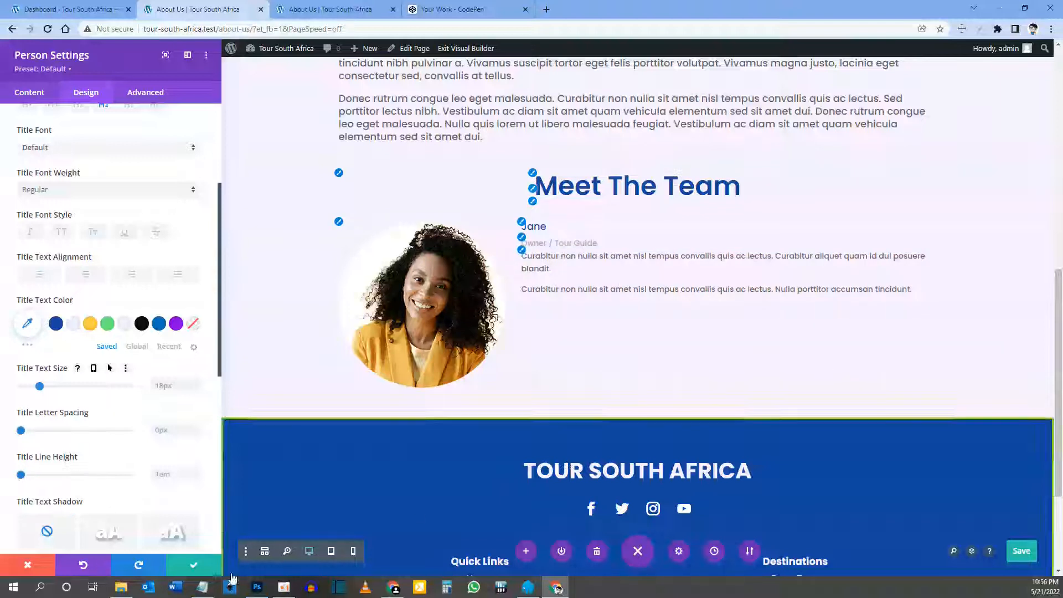
pyautogui.click(199, 567)
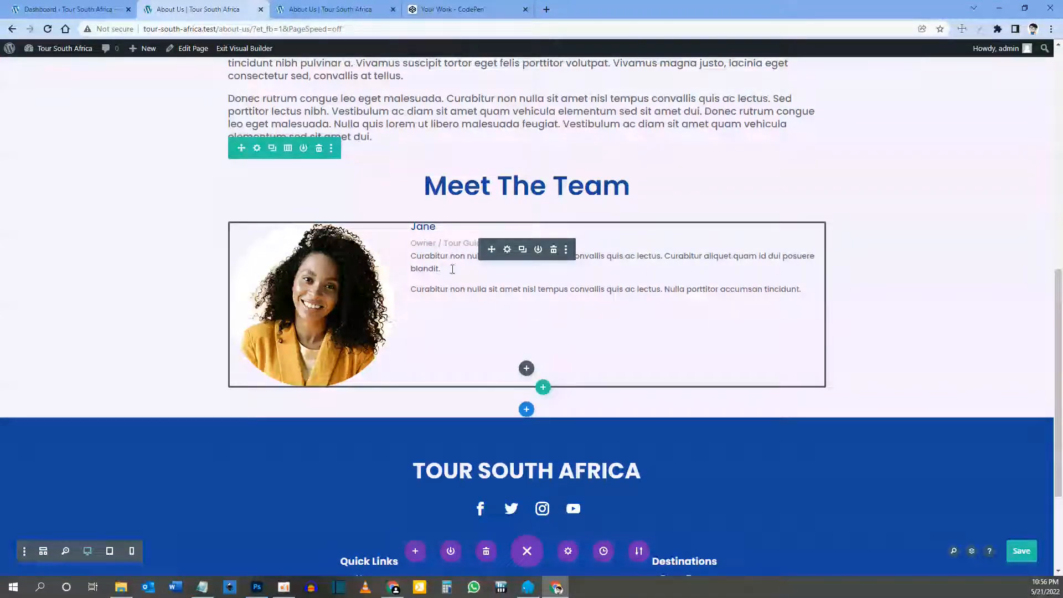
# Step: Duplicate Jane's team-member module and scroll through Meet The Team to review the copies
pyautogui.click(523, 251)
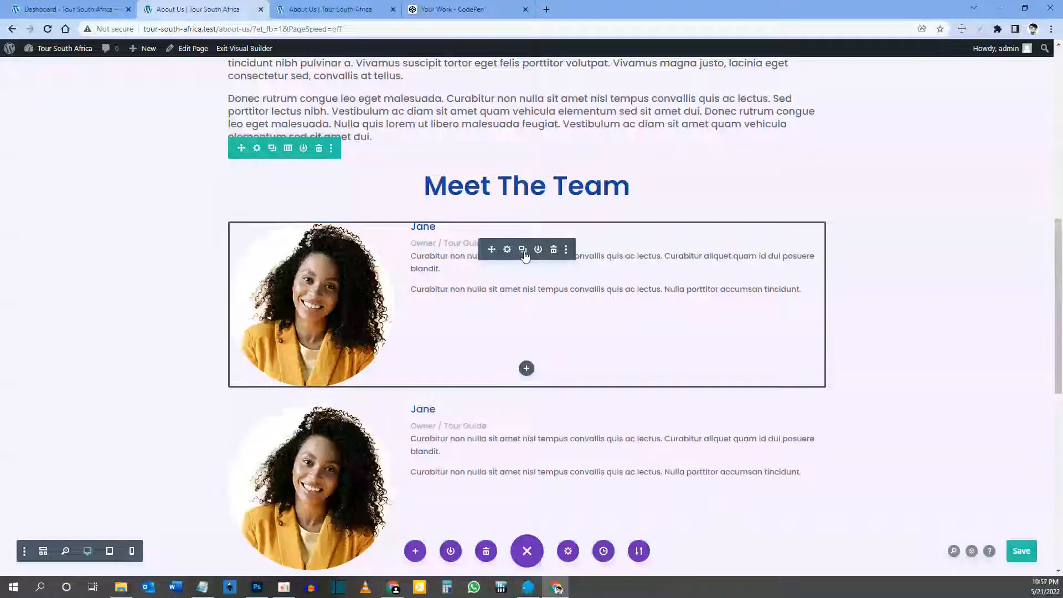
pyautogui.scroll(-5, 524, 255)
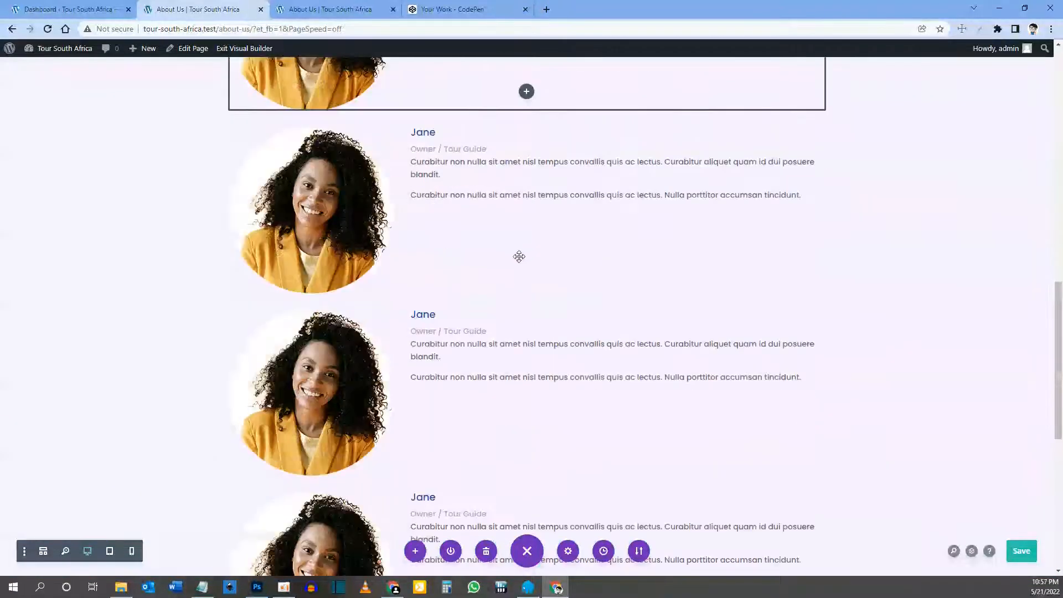
pyautogui.scroll(6, 514, 346)
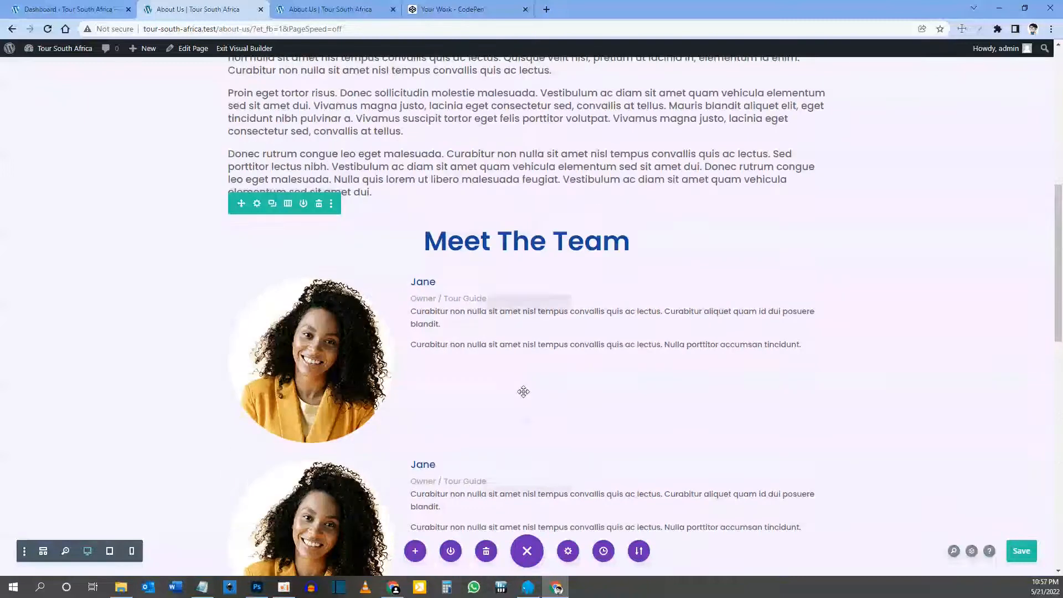
pyautogui.scroll(-3, 499, 377)
pyautogui.scroll(-2, 419, 457)
pyautogui.scroll(1, 414, 463)
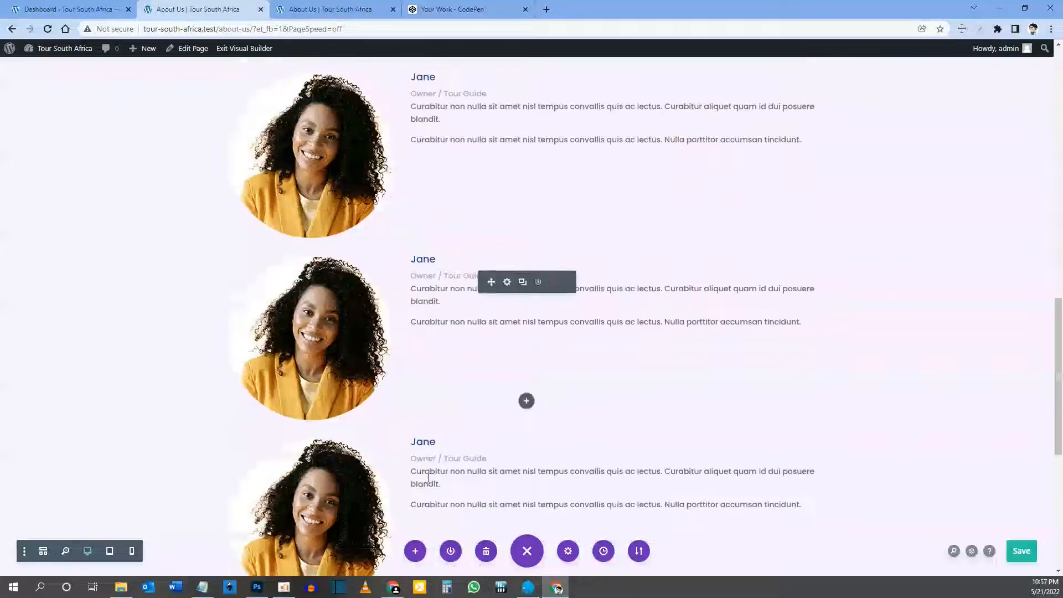
pyautogui.scroll(-1, 429, 365)
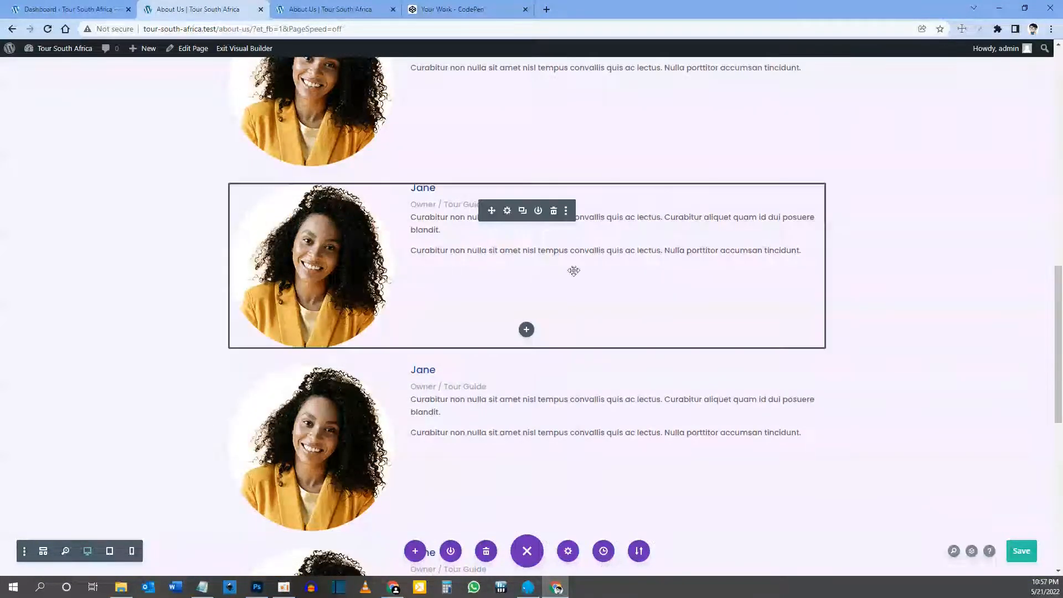
pyautogui.scroll(-1, 457, 400)
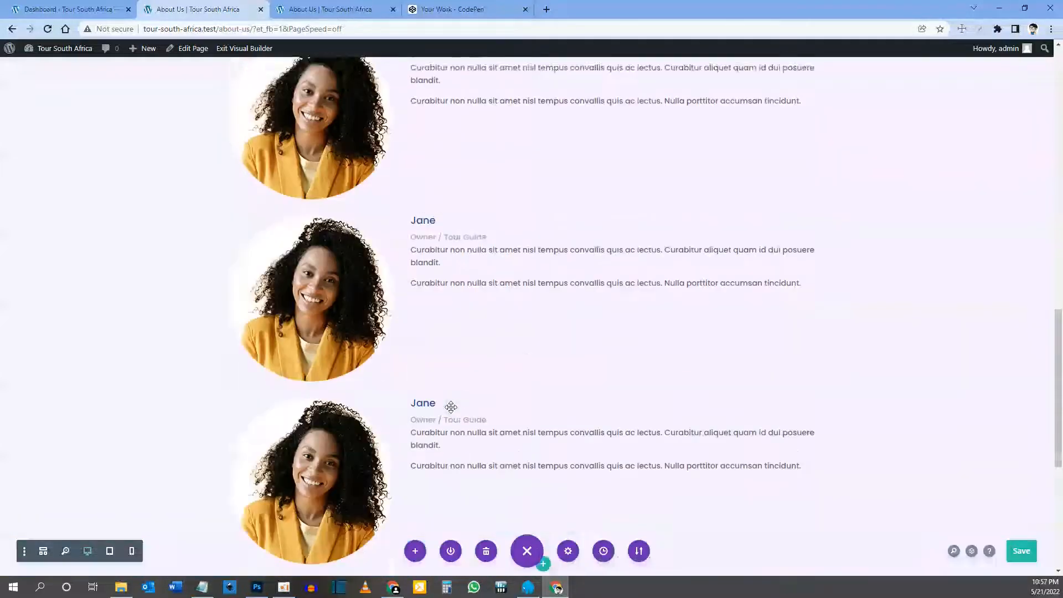
pyautogui.scroll(3, 453, 398)
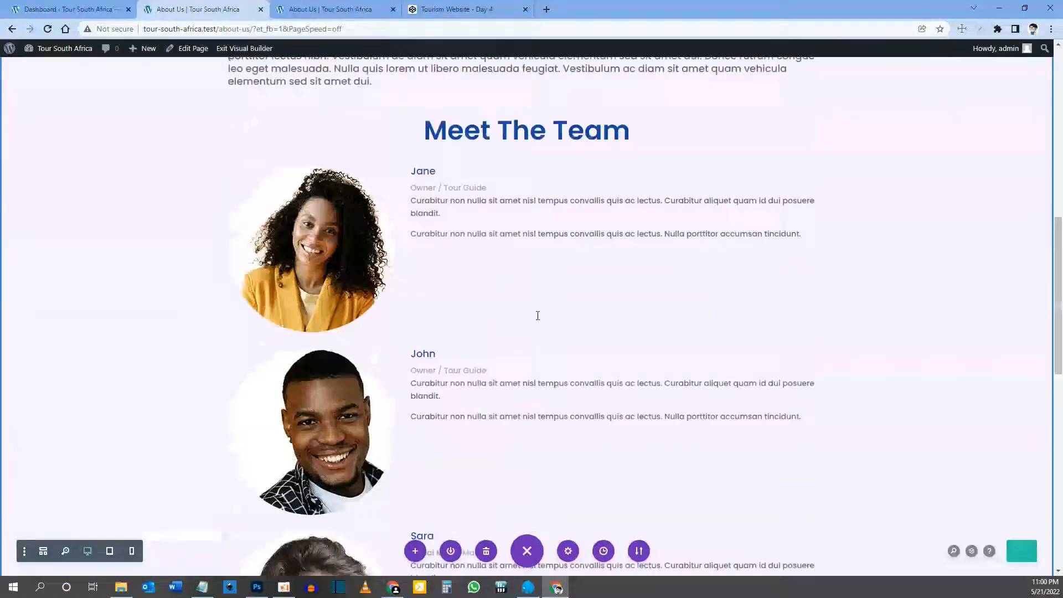
pyautogui.scroll(-6, 537, 316)
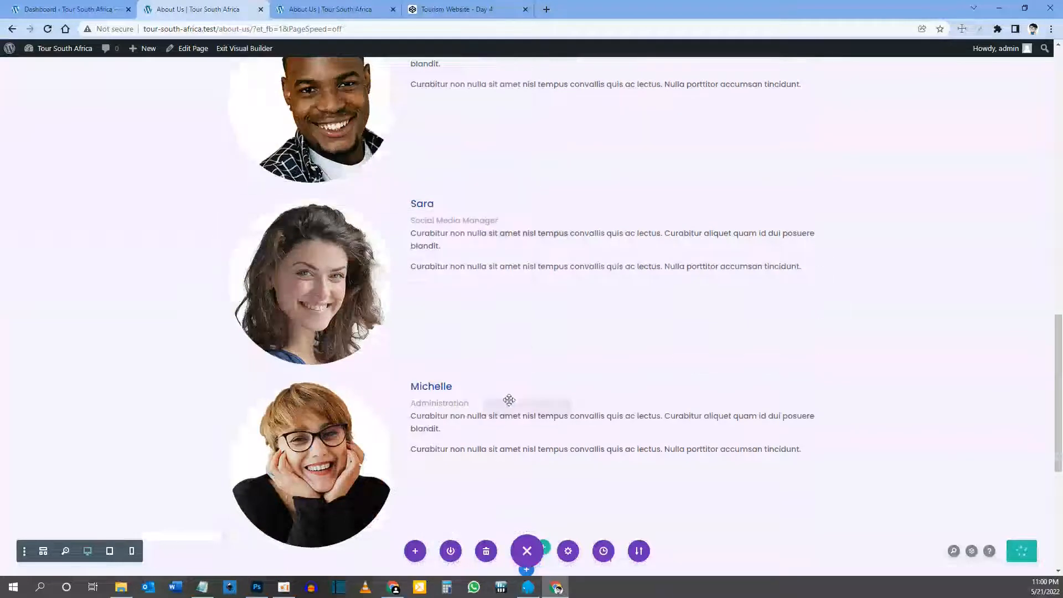
pyautogui.scroll(8, 508, 407)
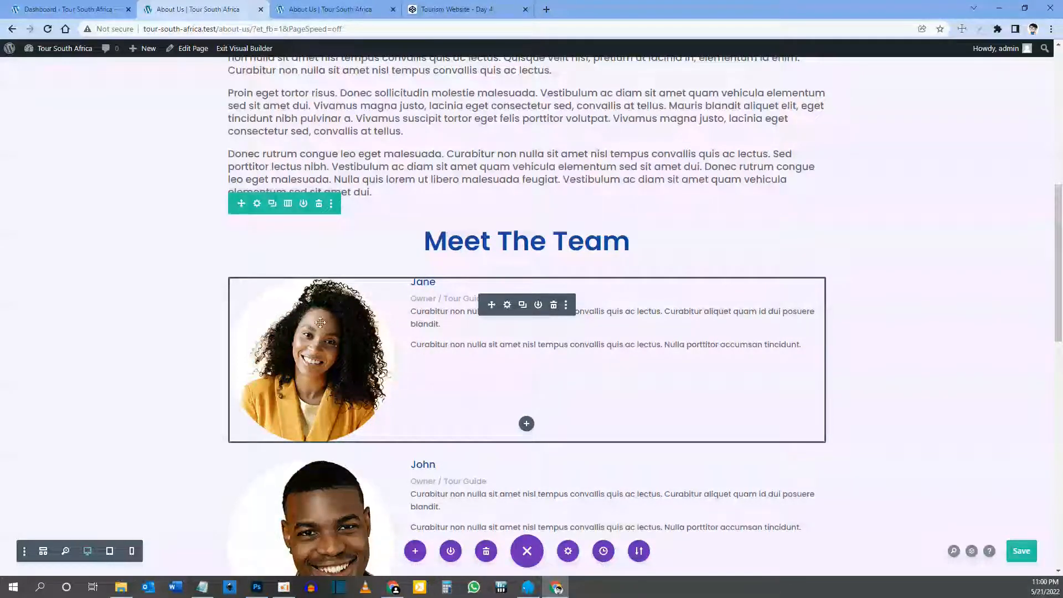
pyautogui.scroll(-3, 441, 381)
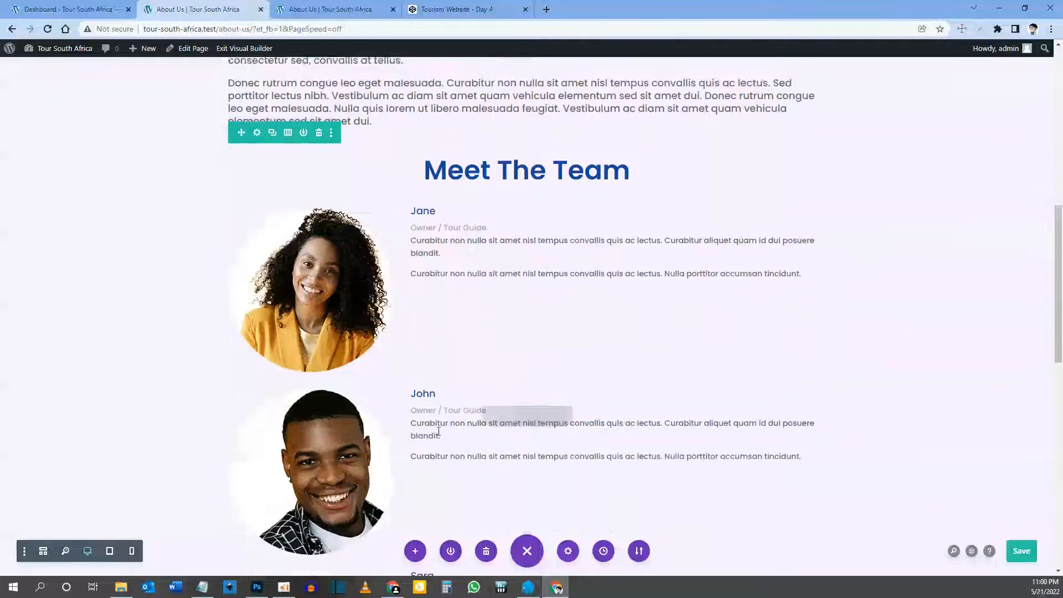
pyautogui.scroll(1, 482, 249)
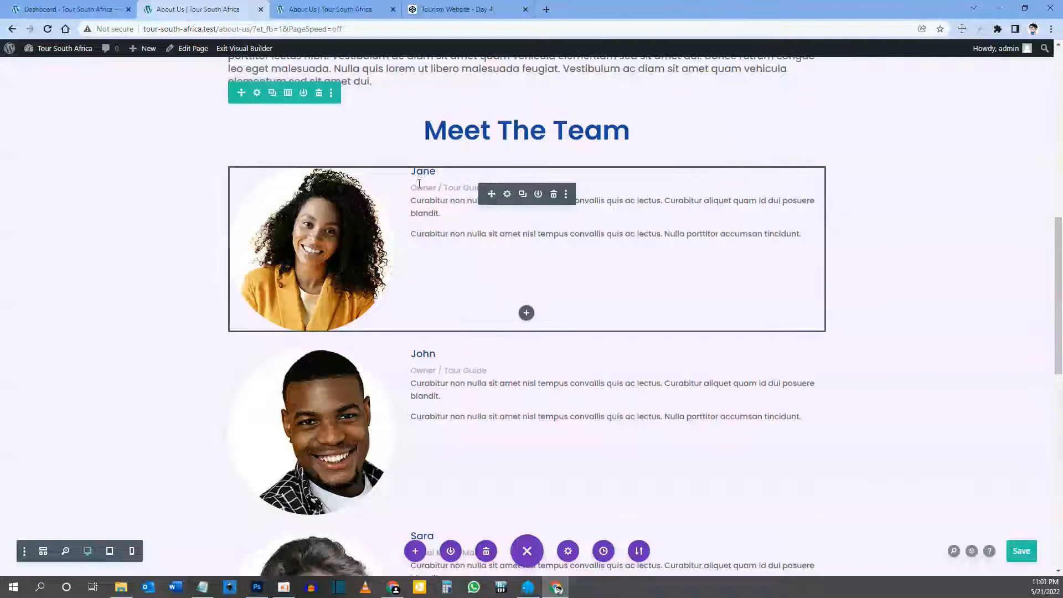
# Step: Expand Custom CSS in the Advanced tab of Jane's module, then switch to the CodePen pen
pyautogui.click(508, 195)
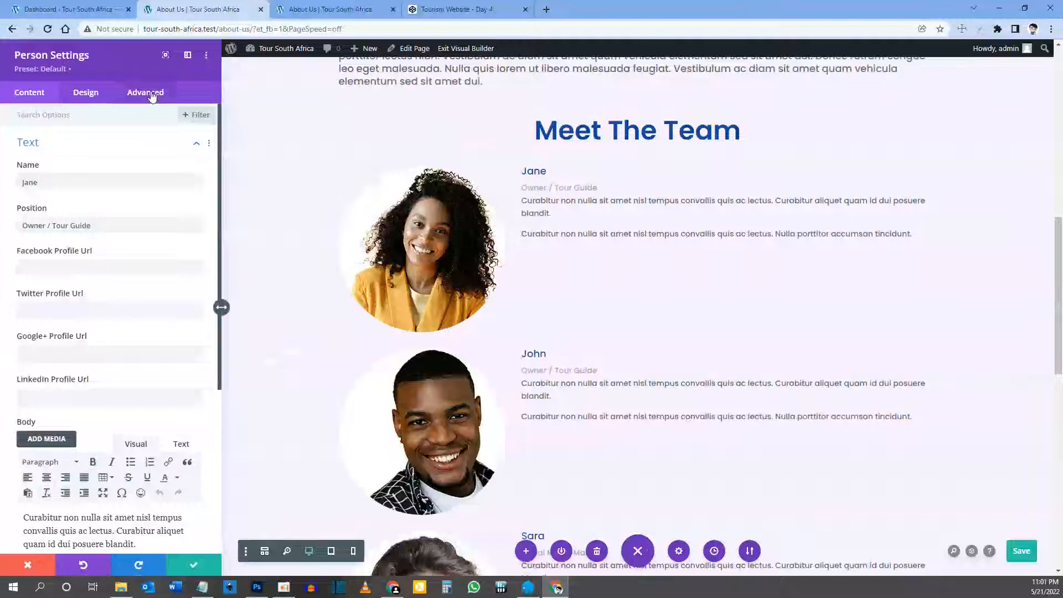
pyautogui.click(151, 94)
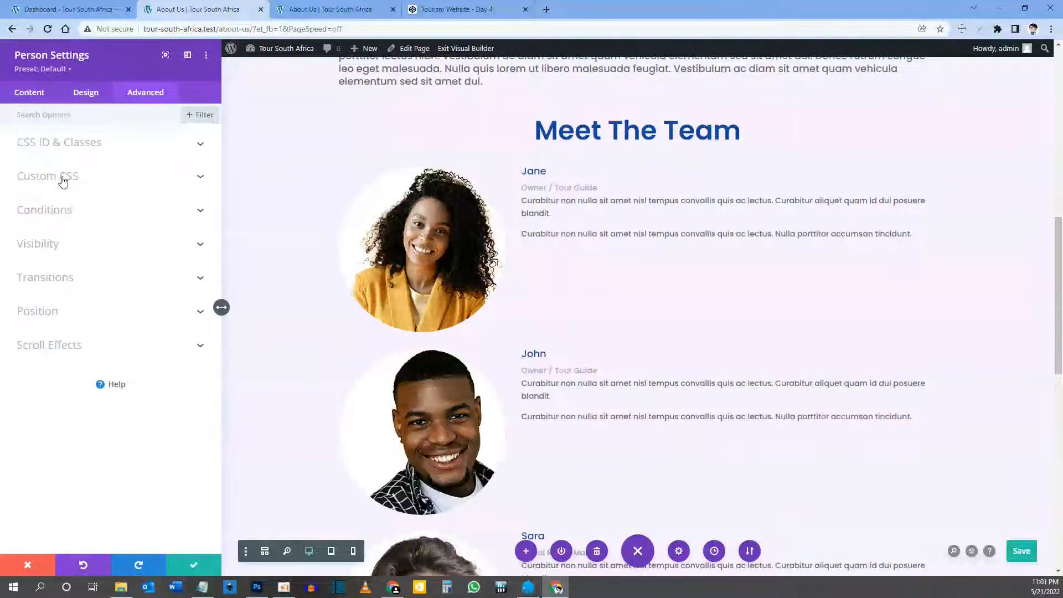
pyautogui.click(60, 177)
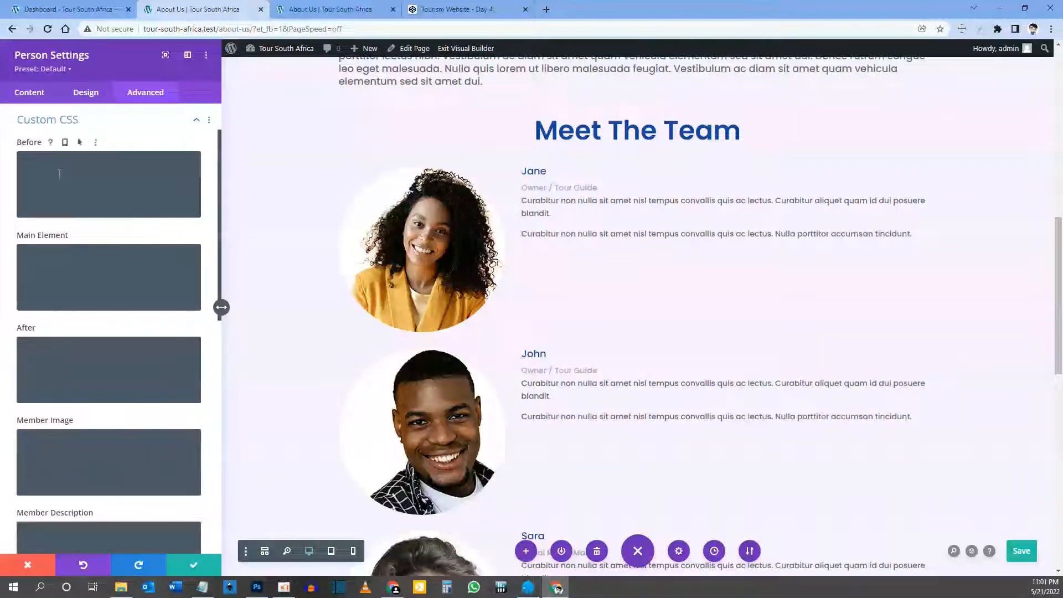
pyautogui.click(464, 9)
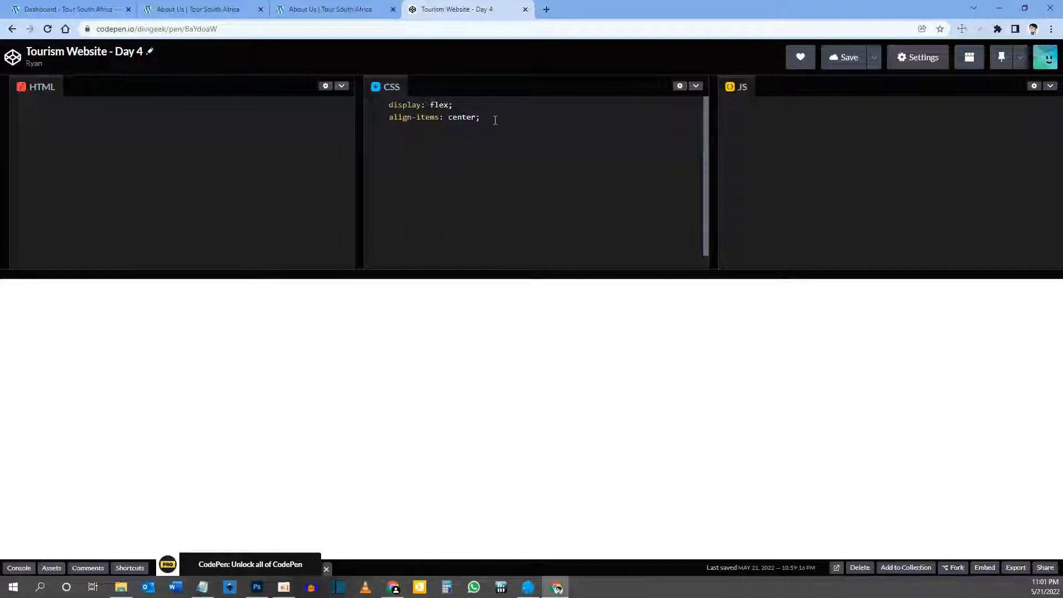
# Step: Copy the display: flex and align-items: center rules and return to the About Us builder
pyautogui.click(398, 105)
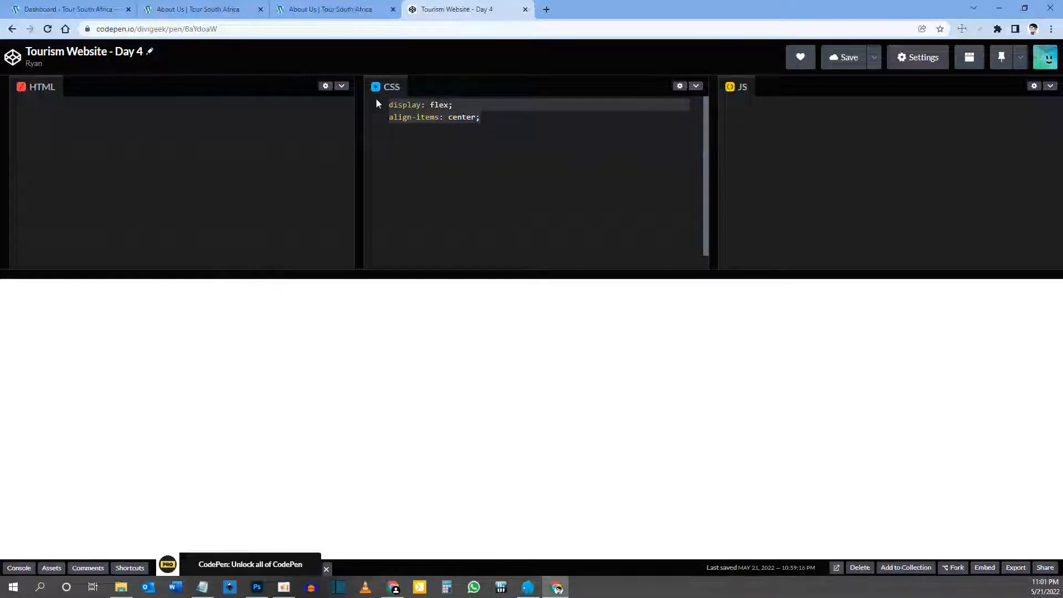
pyautogui.click(212, 8)
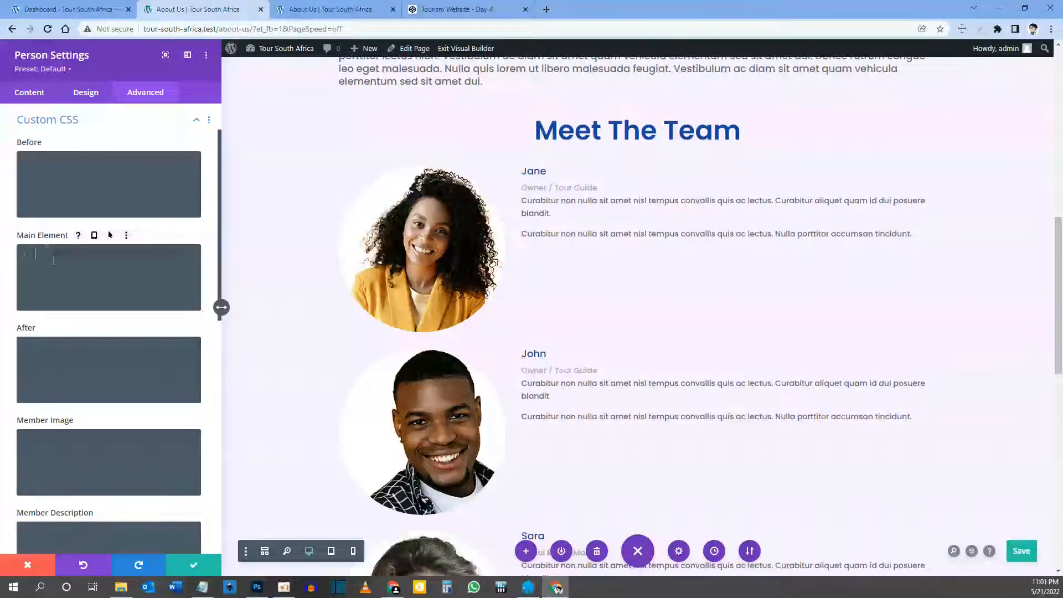
# Step: Paste display: flex and align-items: center into Jane's and John's Main Element CSS
pyautogui.write('display: flex; align-items: center;')
pyautogui.hotkey('ctrl', 's')
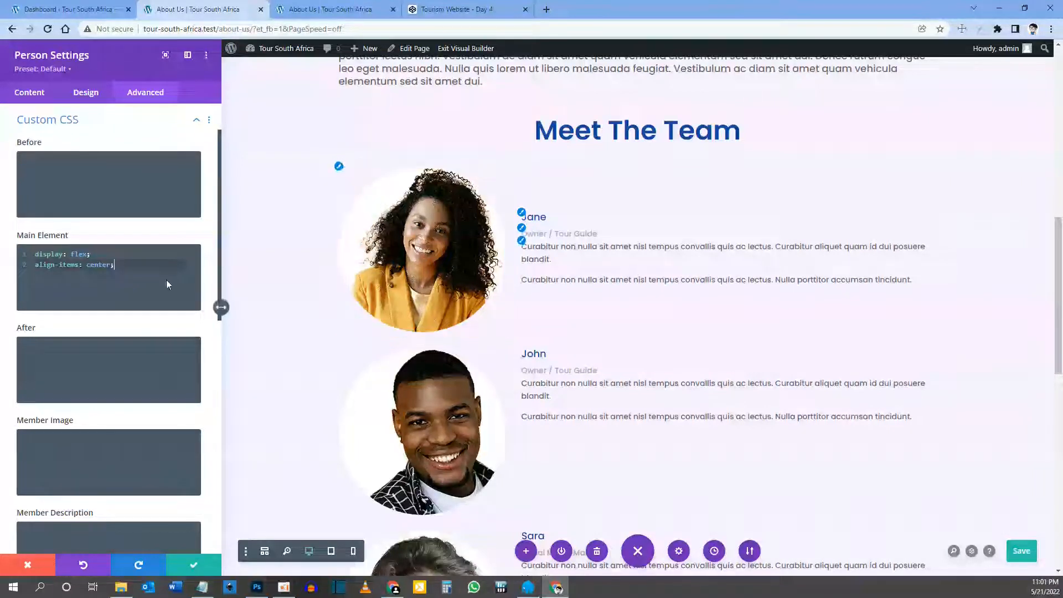
pyautogui.scroll(-1, 270, 434)
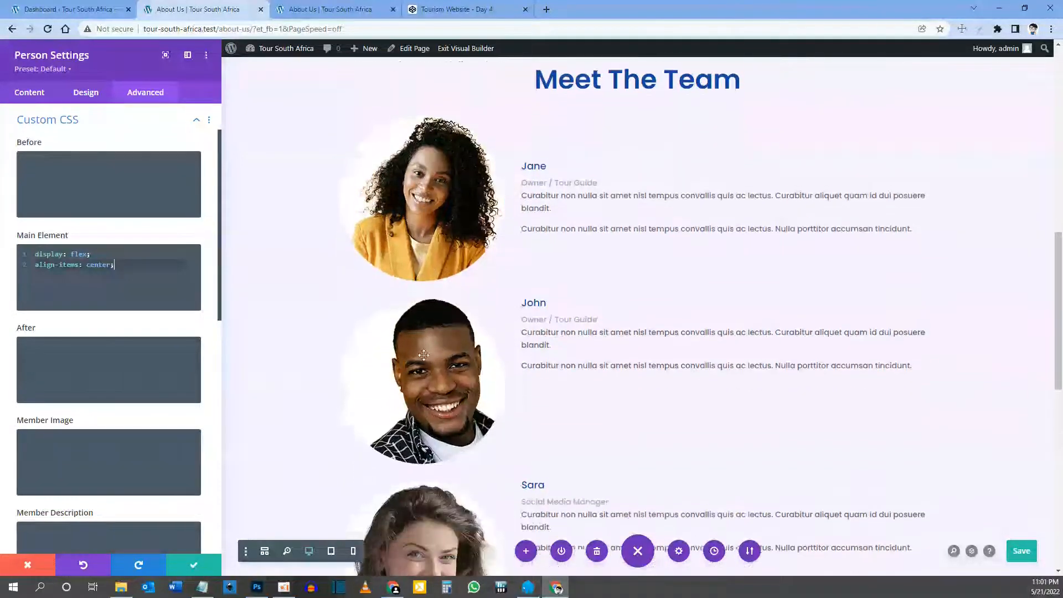
pyautogui.click(194, 565)
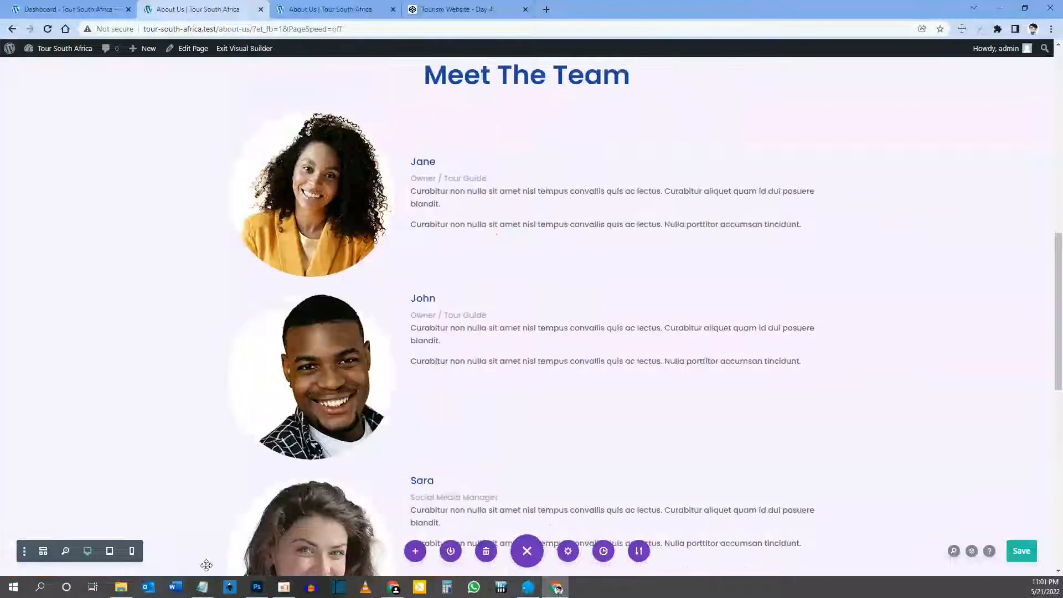
pyautogui.click(430, 302)
pyautogui.click(145, 92)
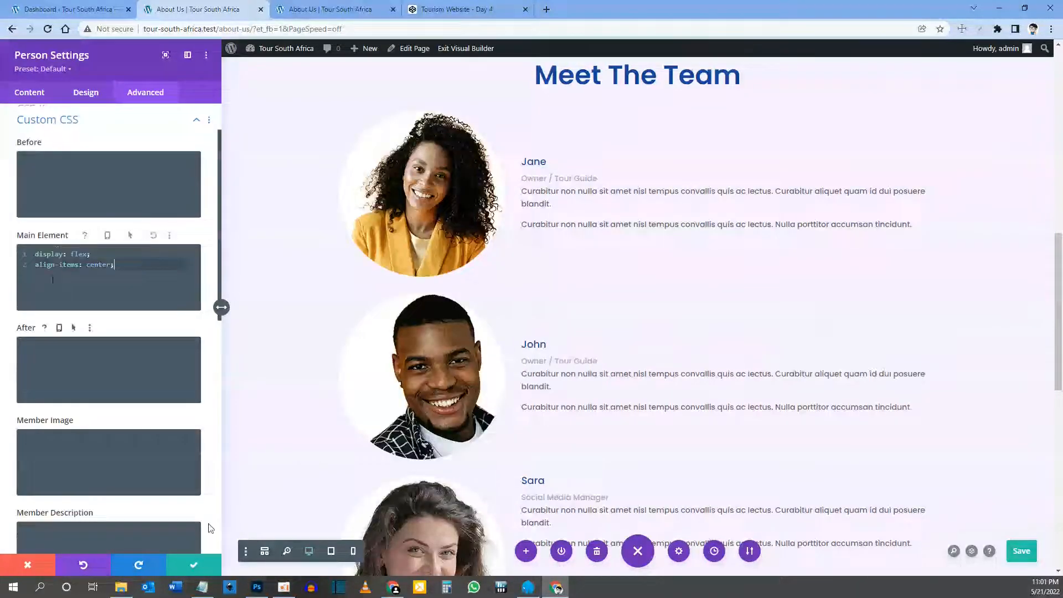
pyautogui.click(193, 565)
pyautogui.scroll(-3, 498, 332)
pyautogui.click(505, 280)
# Step: Add the same centring CSS to Sara's and Michelle's modules and check the result
pyautogui.click(145, 92)
pyautogui.click(54, 290)
pyautogui.write('display: flex; align-items: center;')
pyautogui.click(194, 564)
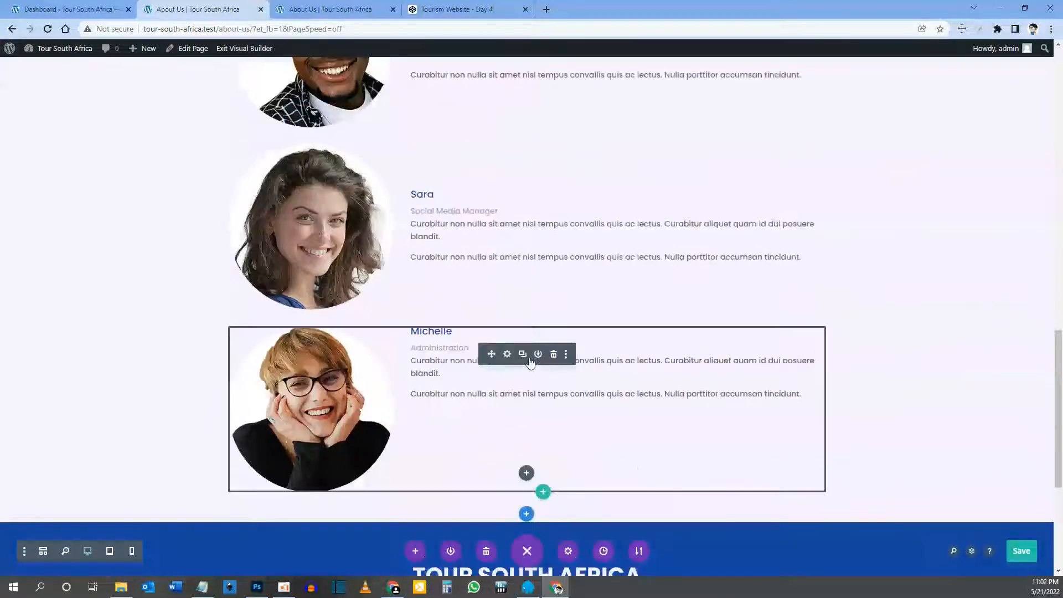
pyautogui.click(310, 399)
pyautogui.click(145, 92)
pyautogui.click(54, 290)
pyautogui.write('display: flex; align-items: center;')
pyautogui.click(194, 565)
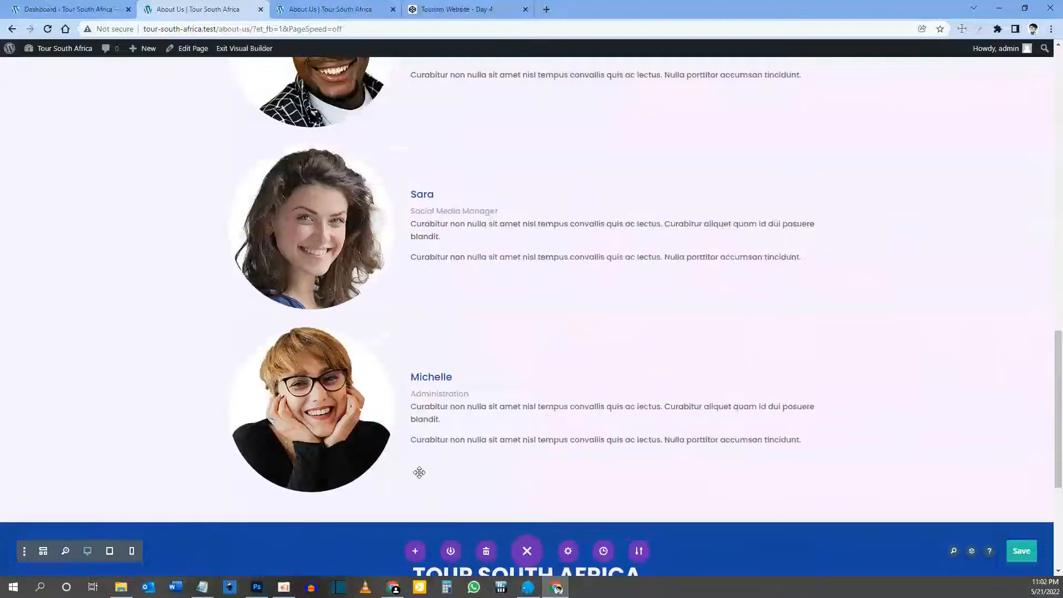
pyautogui.scroll(5, 419, 471)
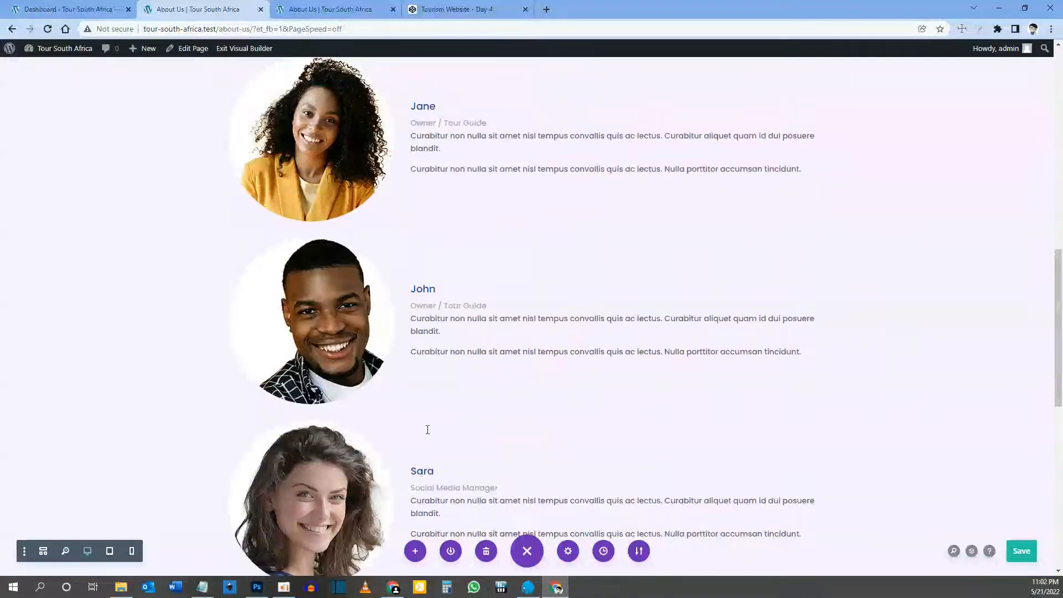
pyautogui.scroll(12, 427, 430)
pyautogui.scroll(-18, 430, 414)
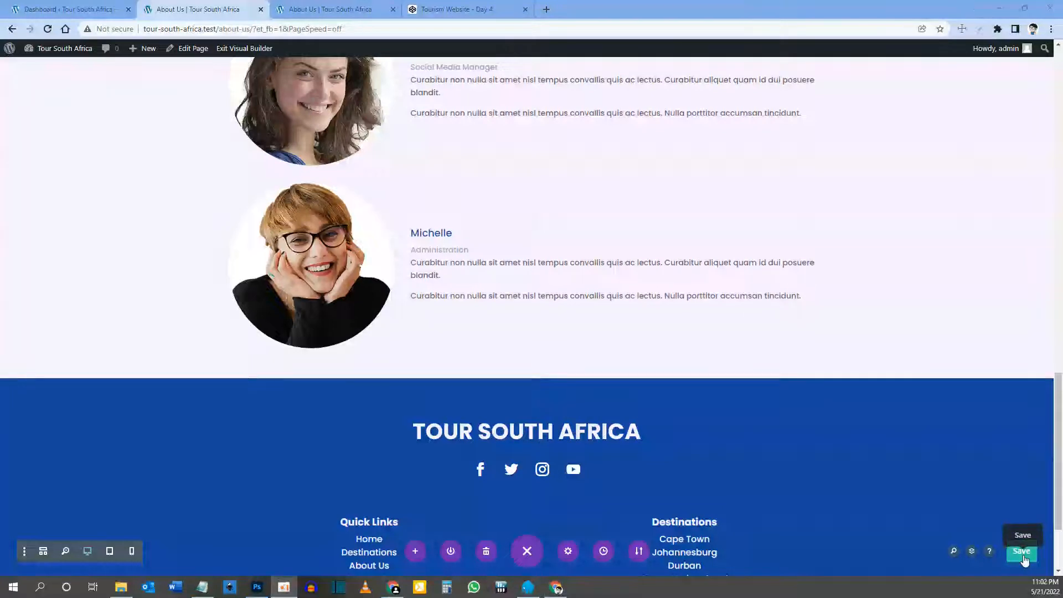
pyautogui.click(342, 15)
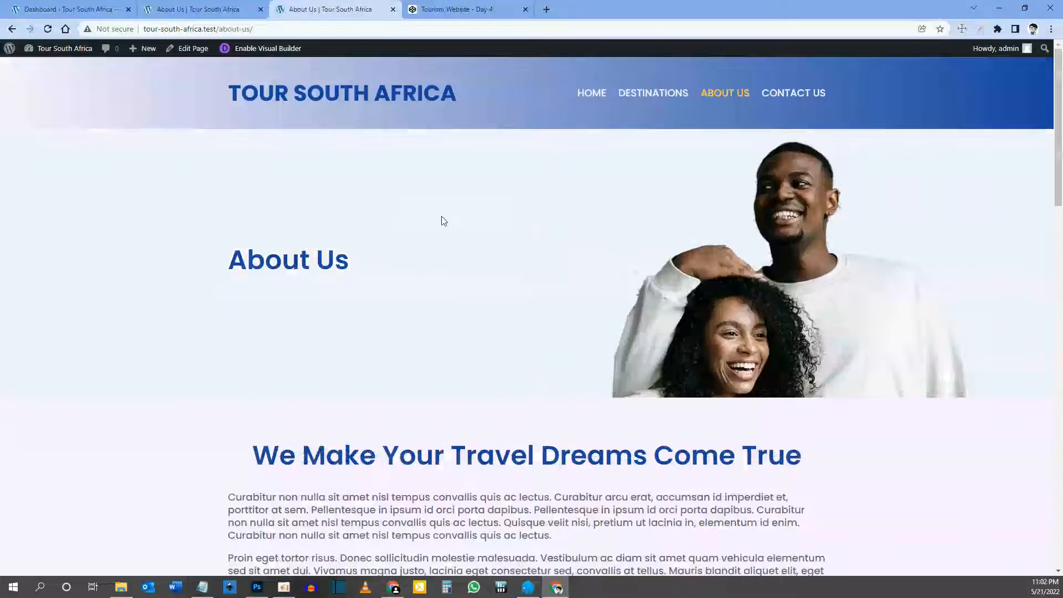
pyautogui.scroll(-10, 399, 228)
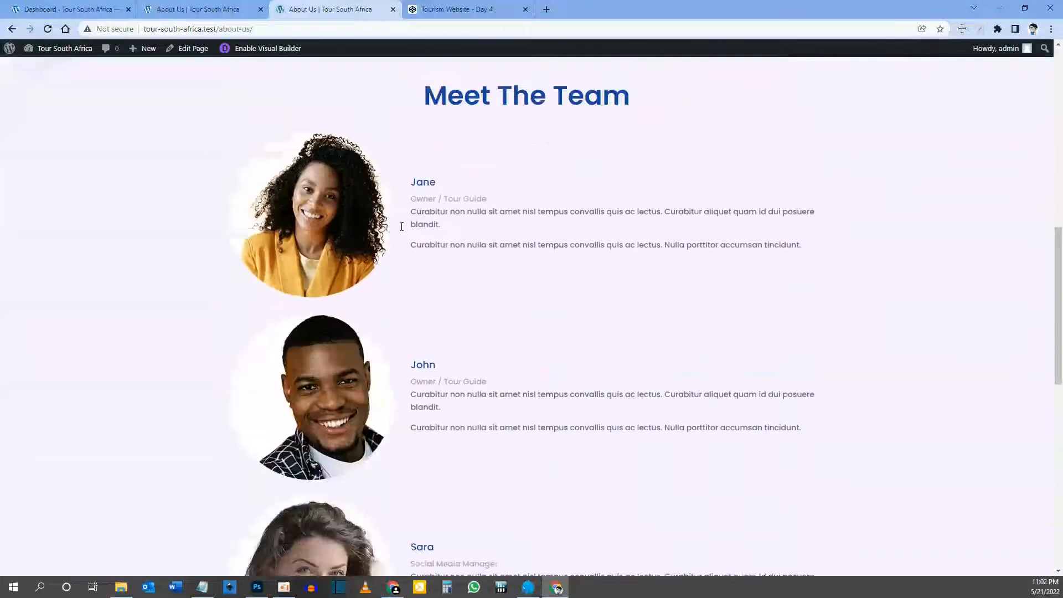
pyautogui.scroll(-10, 402, 227)
pyautogui.scroll(2, 435, 238)
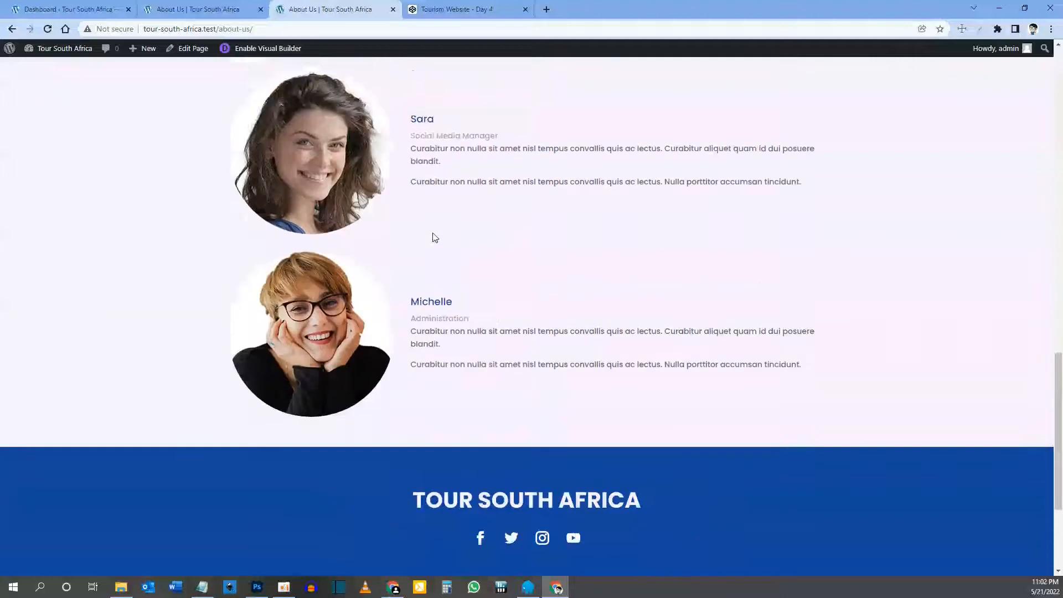
pyautogui.scroll(18, 435, 238)
pyautogui.scroll(-6, 434, 237)
pyautogui.scroll(-12, 434, 237)
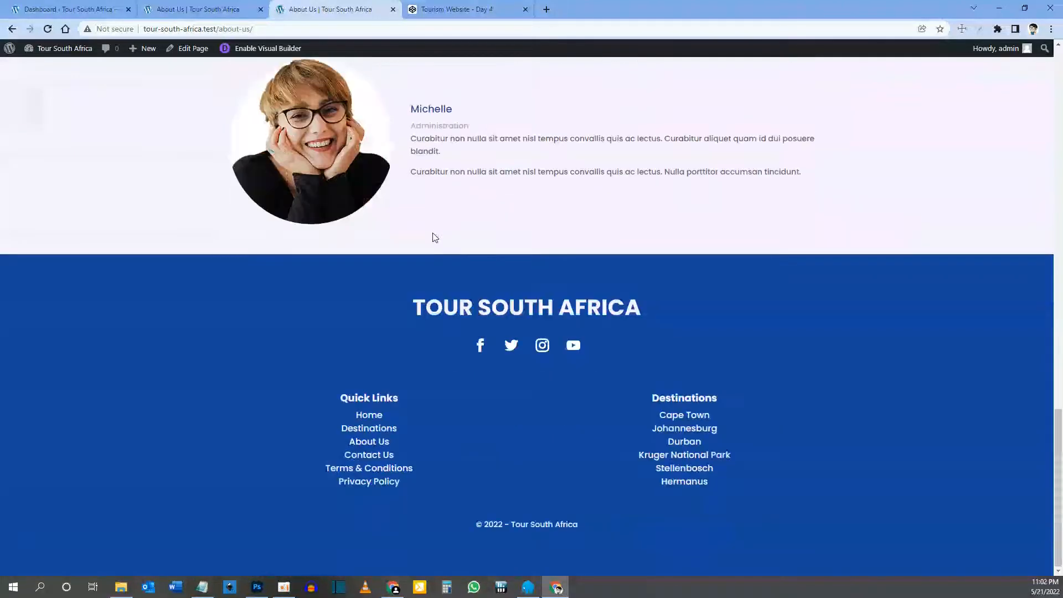
pyautogui.scroll(6, 434, 237)
pyautogui.scroll(12, 434, 237)
# Step: Preview the About Us page at tablet and phone widths
pyautogui.click(187, 9)
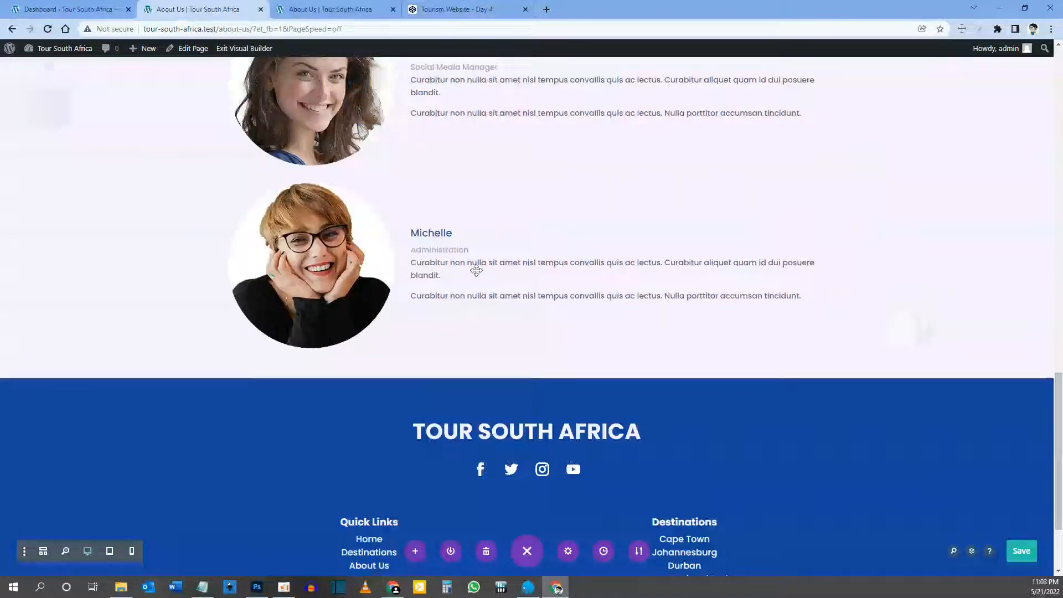
pyautogui.click(109, 552)
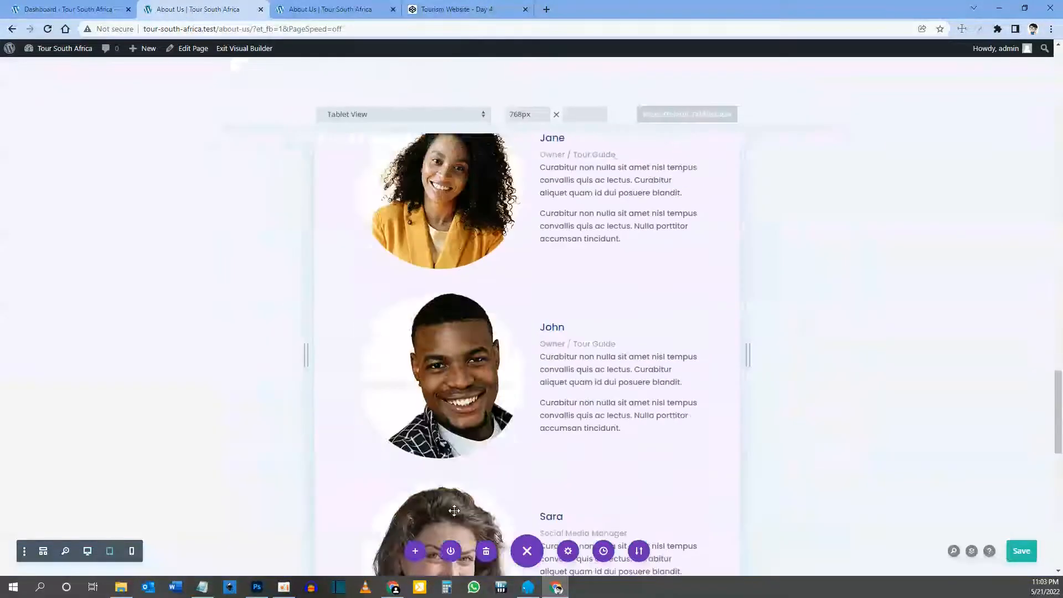
pyautogui.scroll(-20, 584, 344)
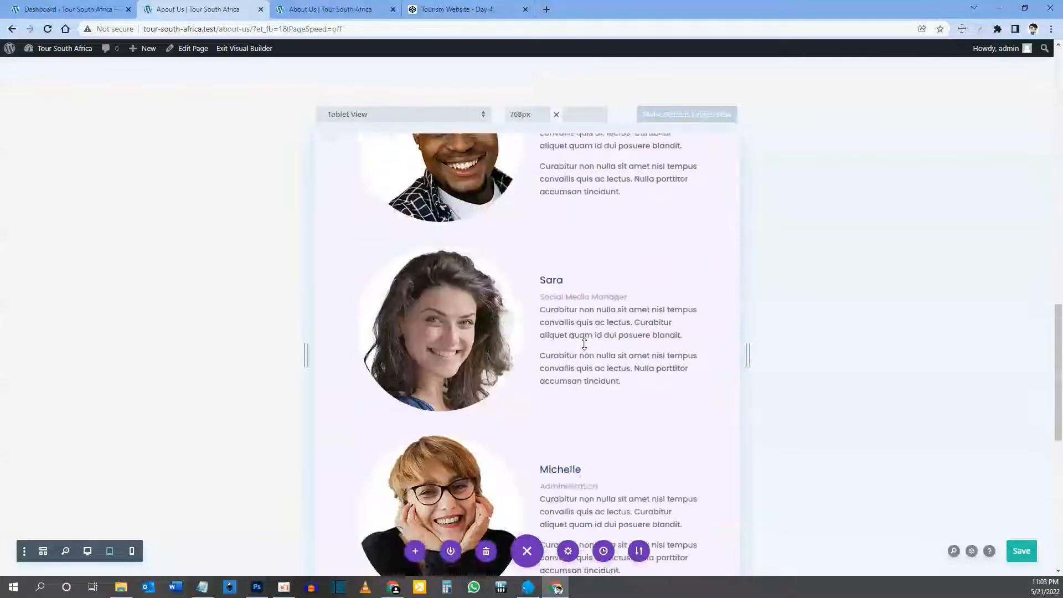
pyautogui.scroll(20, 585, 344)
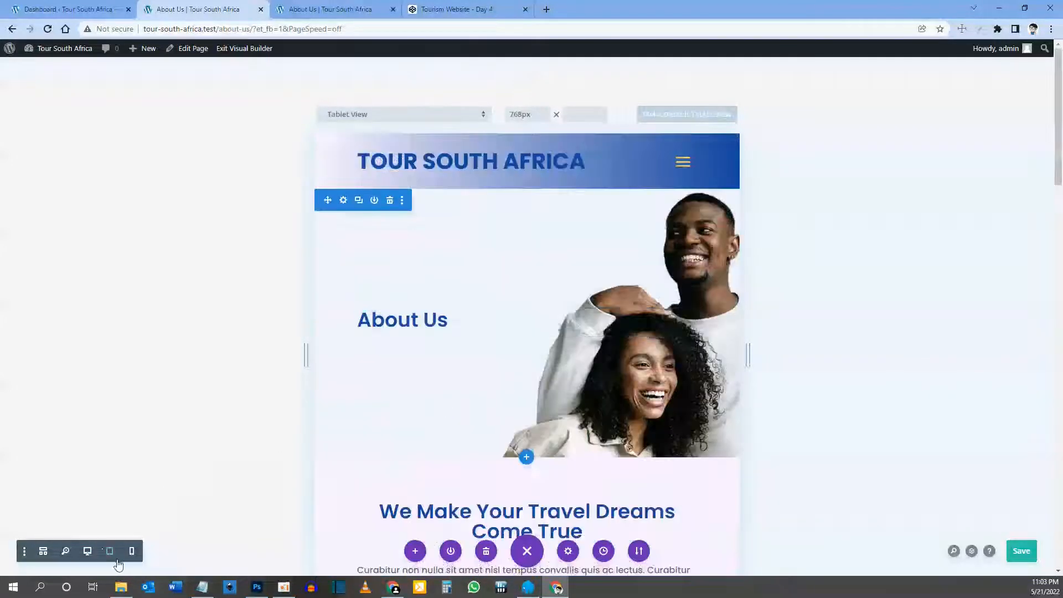
pyautogui.click(133, 552)
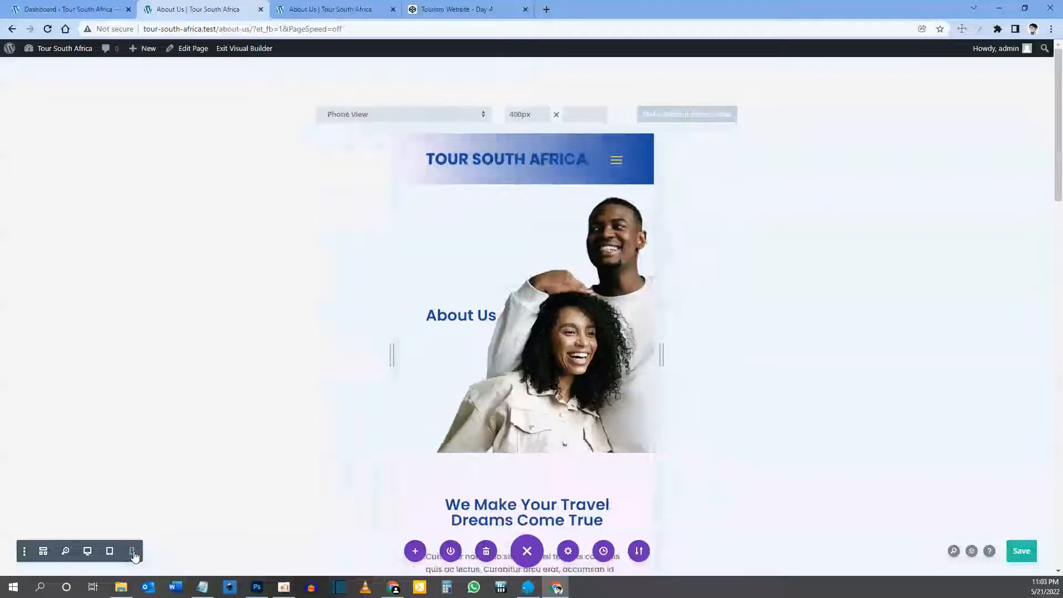
pyautogui.scroll(-8, 518, 410)
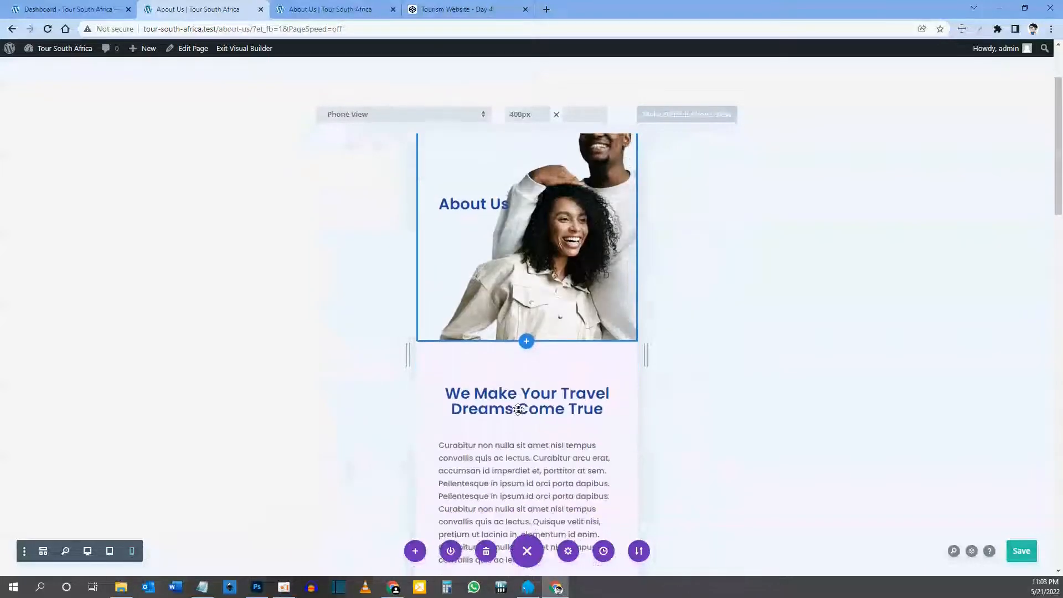
pyautogui.scroll(-8, 519, 410)
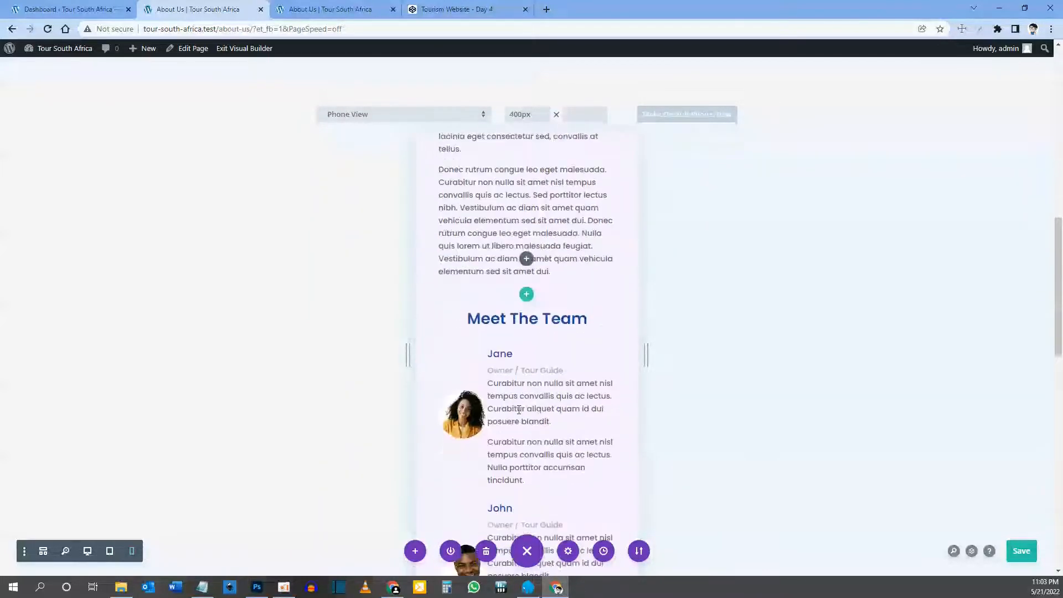
pyautogui.scroll(-6, 518, 410)
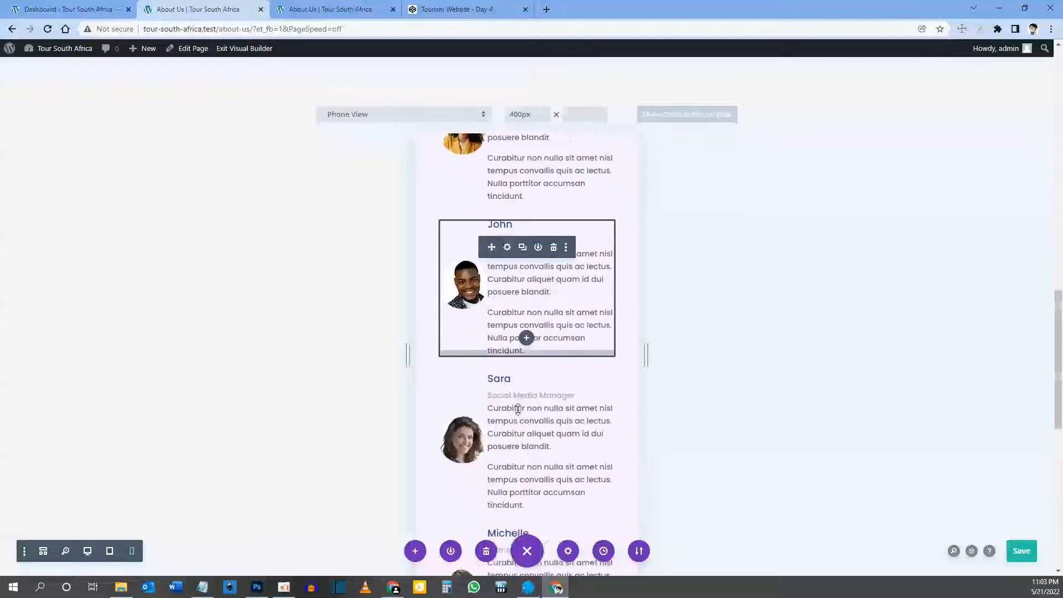
pyautogui.scroll(-1, 518, 410)
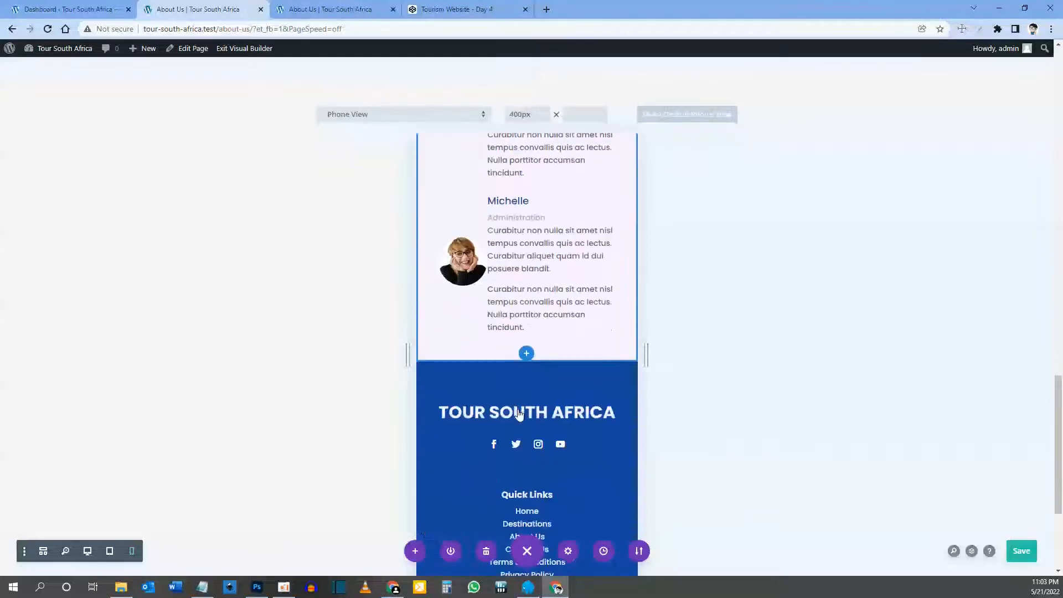
pyautogui.scroll(4, 510, 400)
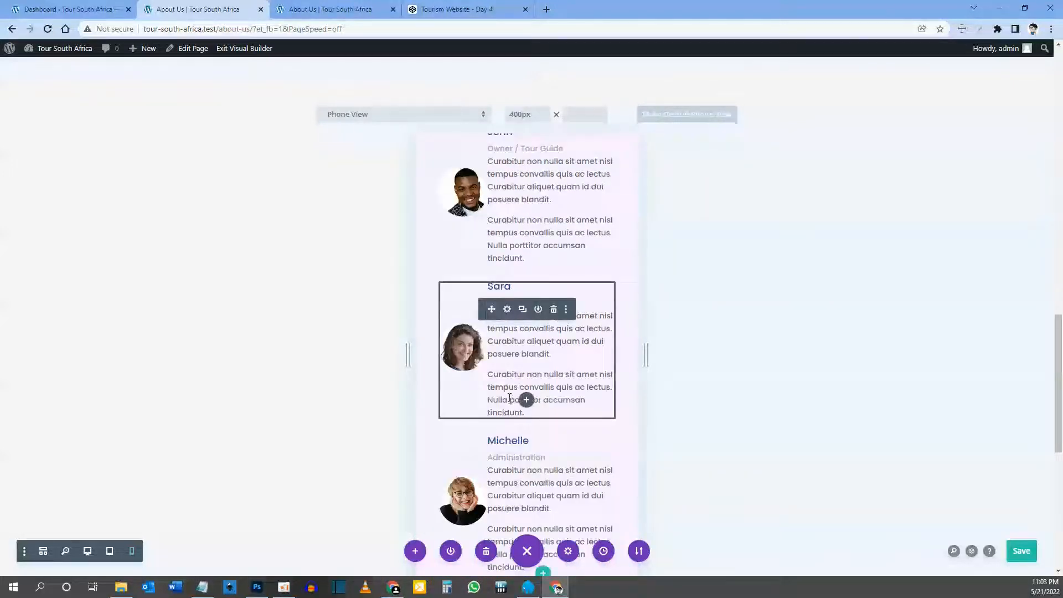
pyautogui.scroll(-1, 511, 400)
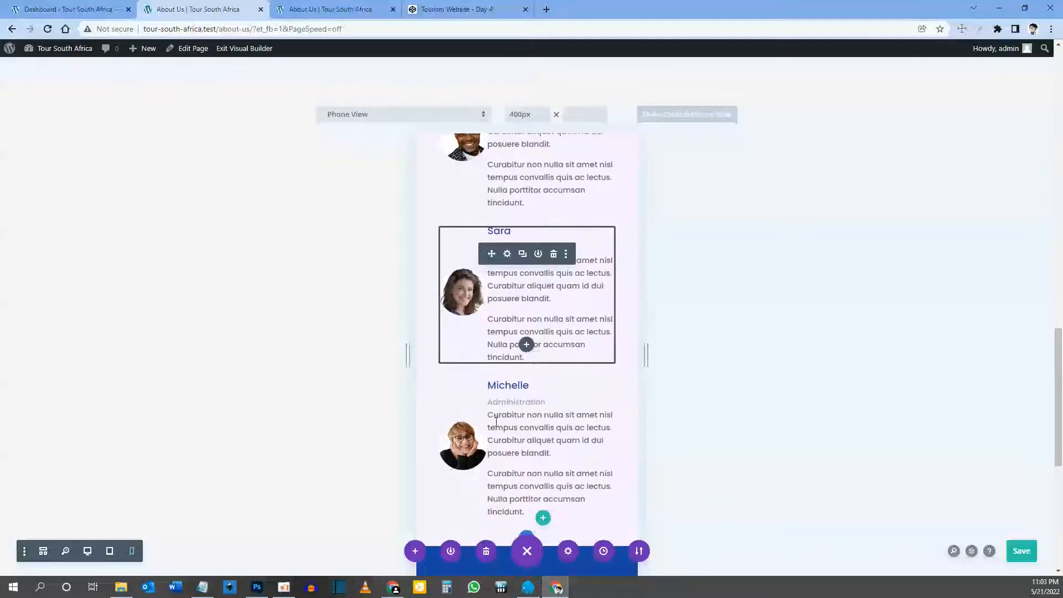
# Step: Return to Desktop view, save the About Us page and exit the Visual Builder
pyautogui.click(87, 552)
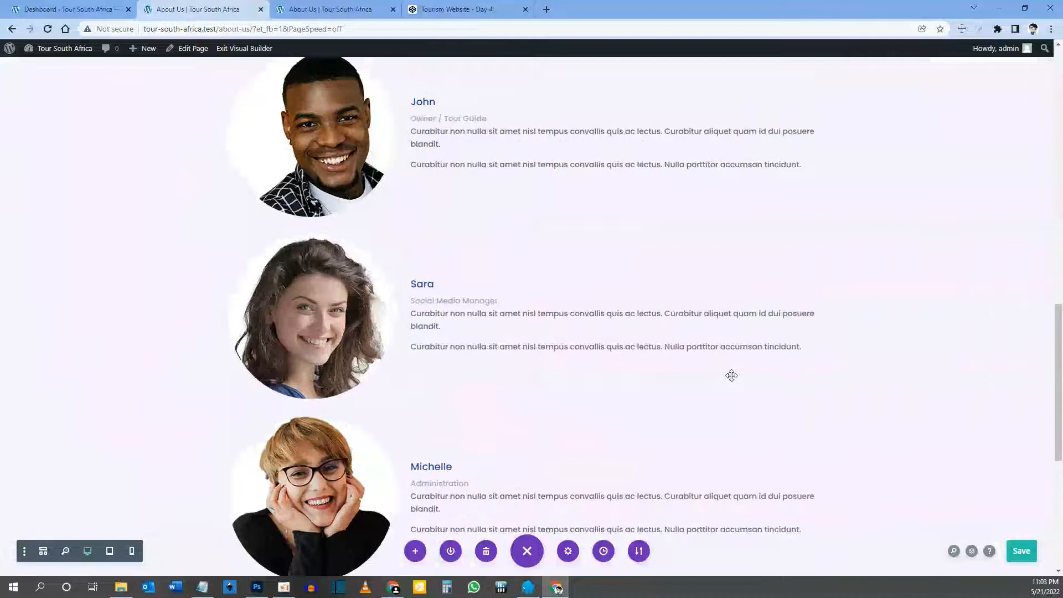
pyautogui.click(1022, 550)
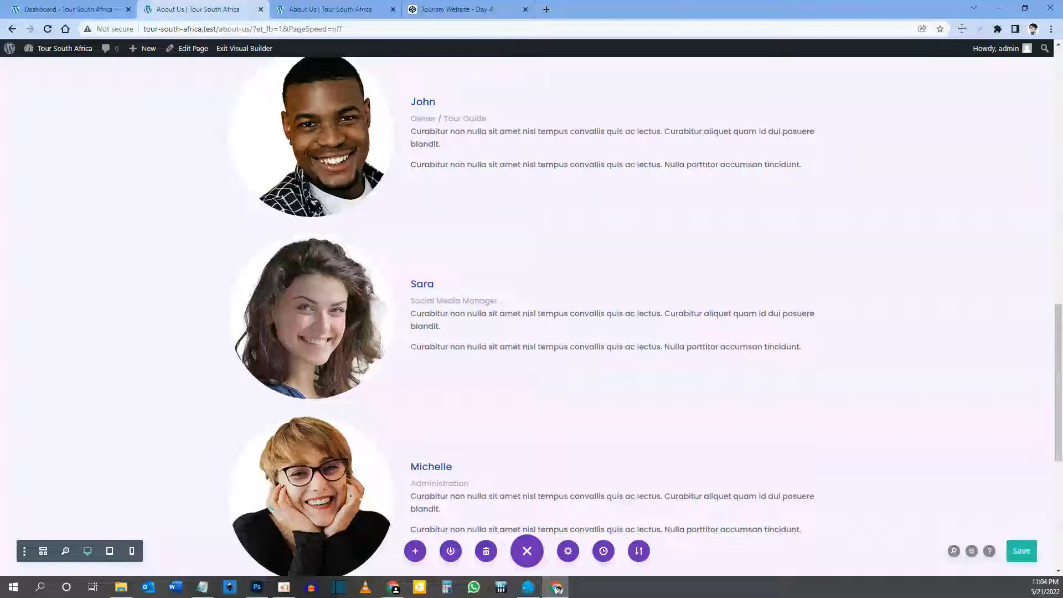
pyautogui.click(248, 50)
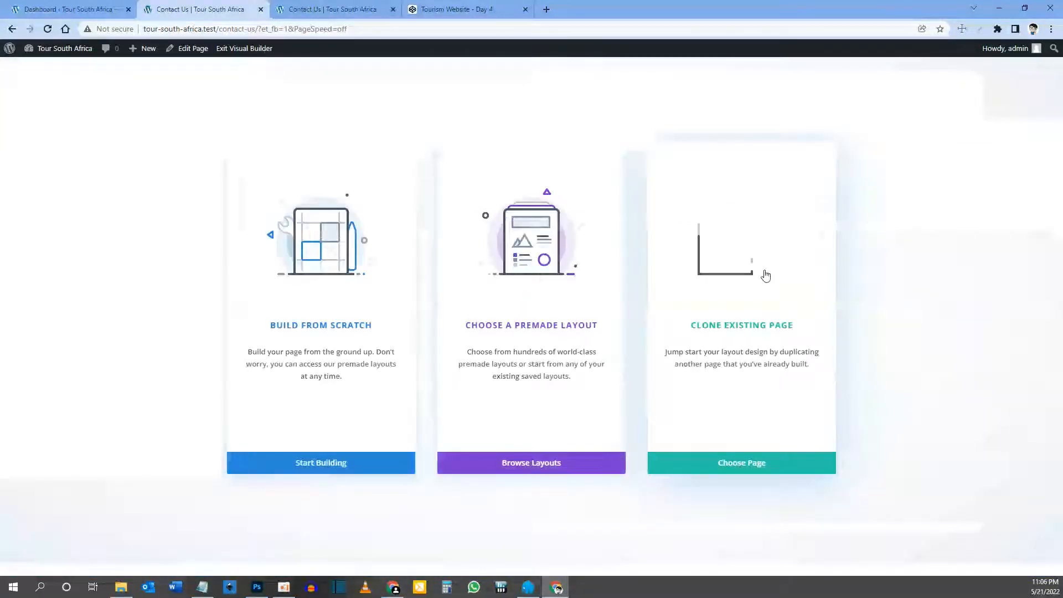
# Step: Use Clone Existing Page to load the About Us layout into Contact Us
pyautogui.click(756, 314)
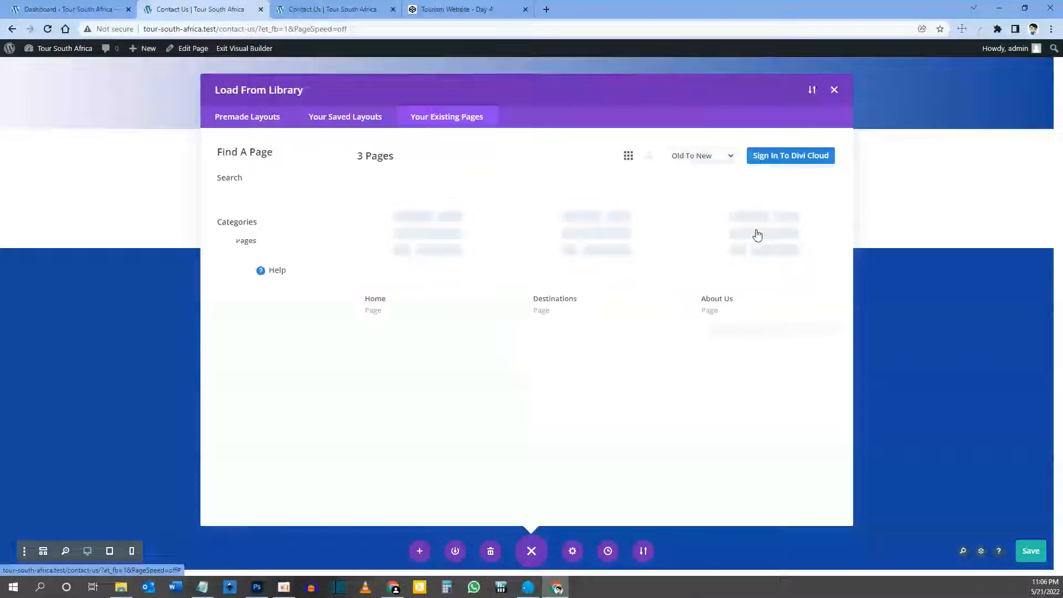
pyautogui.click(757, 243)
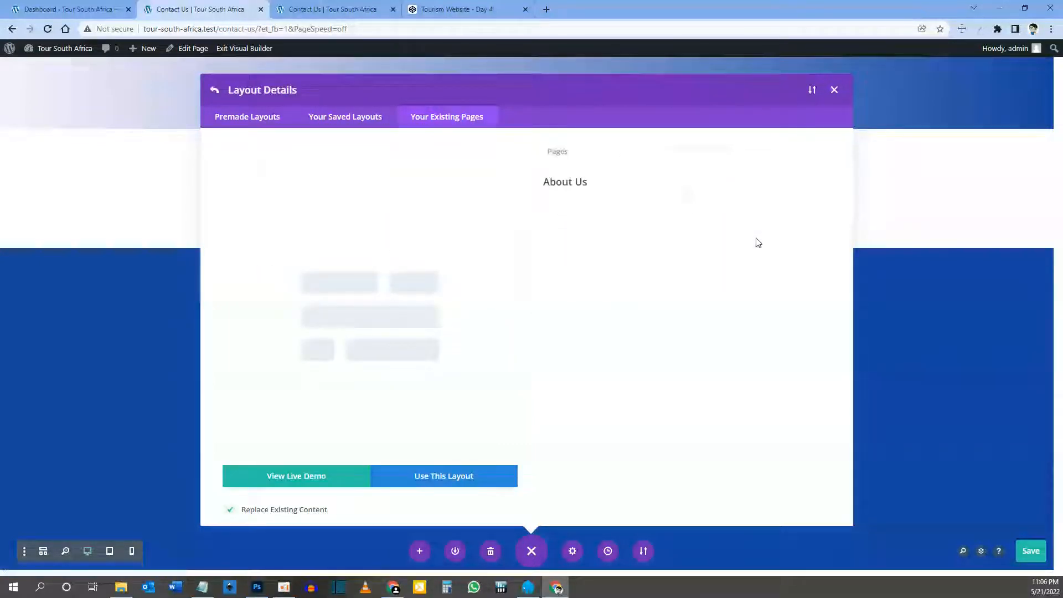
pyautogui.click(443, 477)
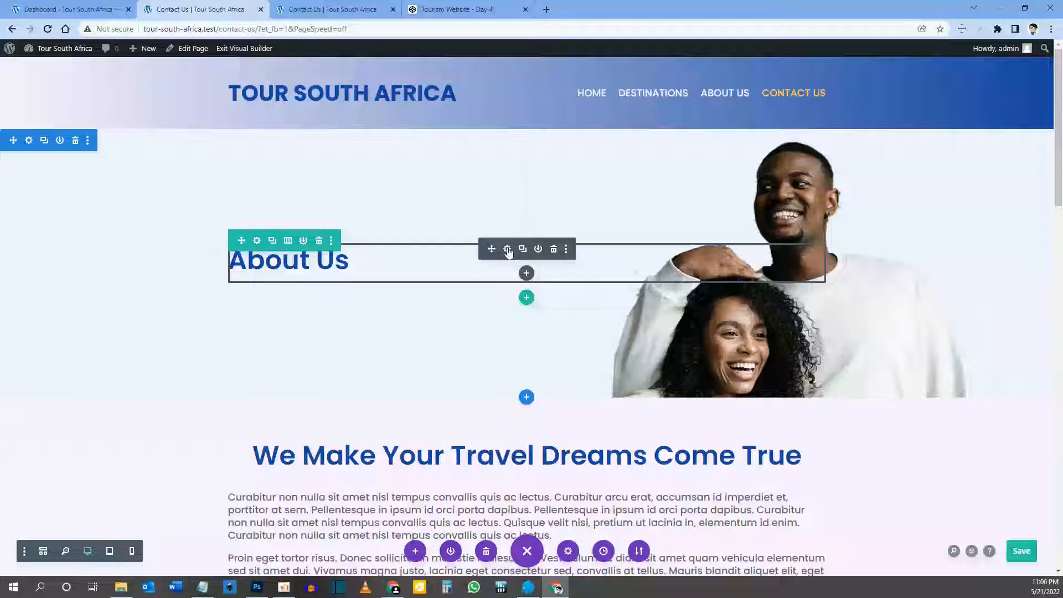
# Step: Change the hero heading from 'About Us' to 'Contact Us' and open the hero section's settings
pyautogui.click(507, 249)
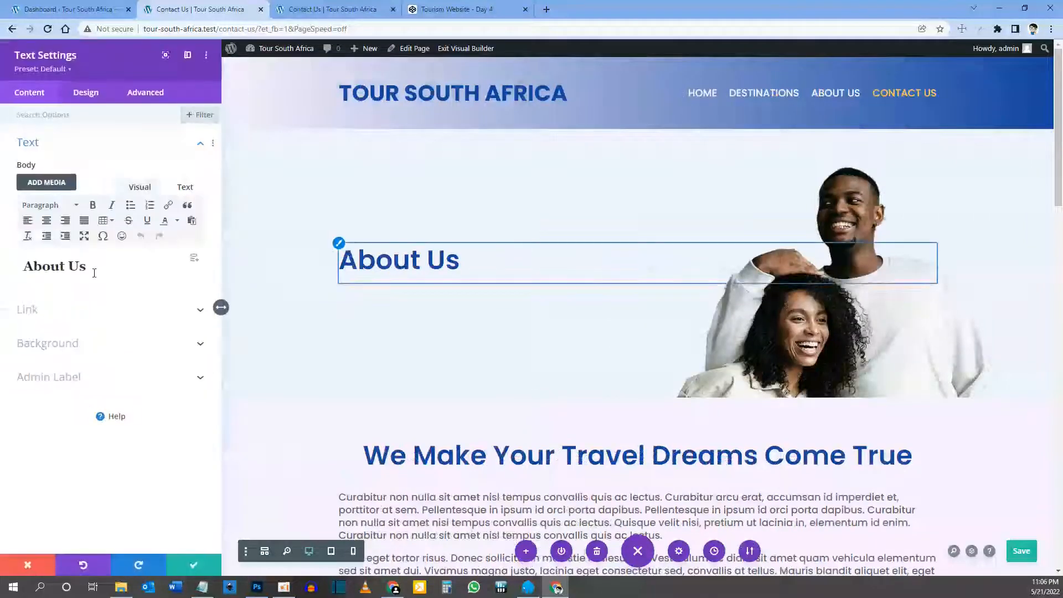
pyautogui.moveTo(66, 267); pyautogui.dragTo(24, 266)
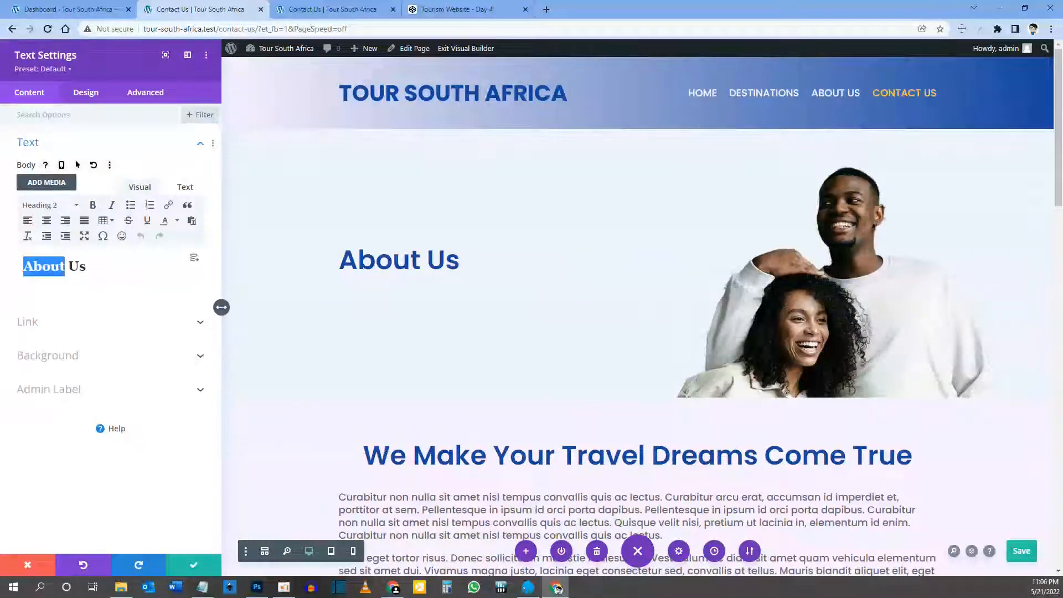
pyautogui.write('Contact')
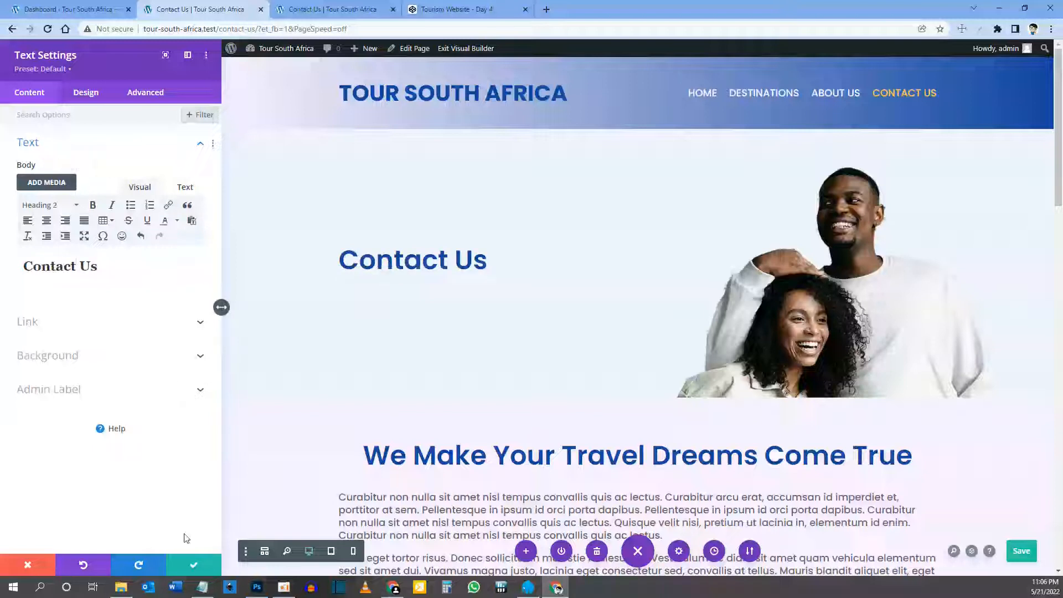
pyautogui.click(187, 565)
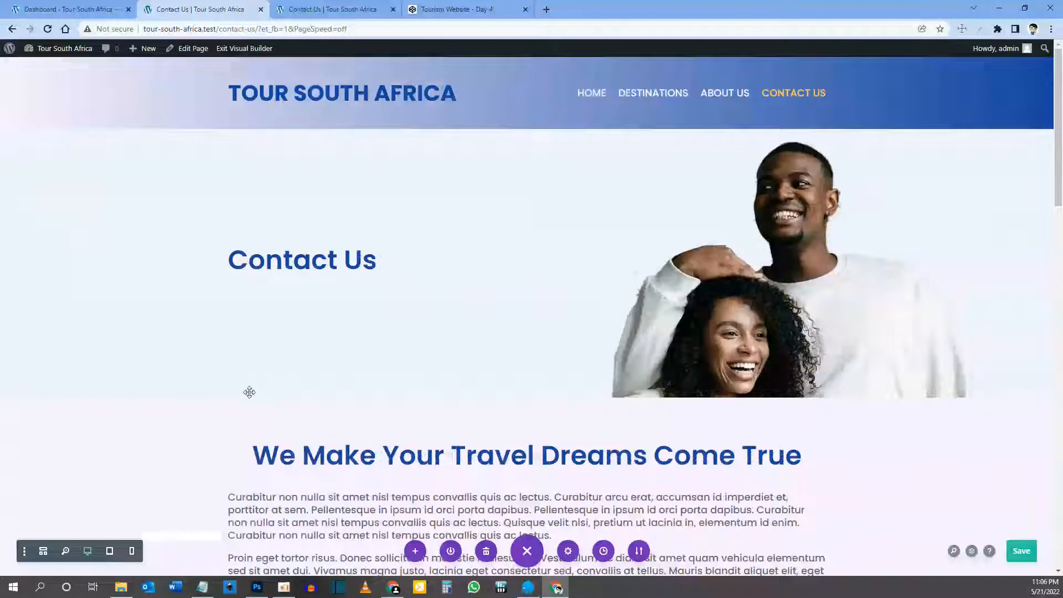
pyautogui.click(29, 140)
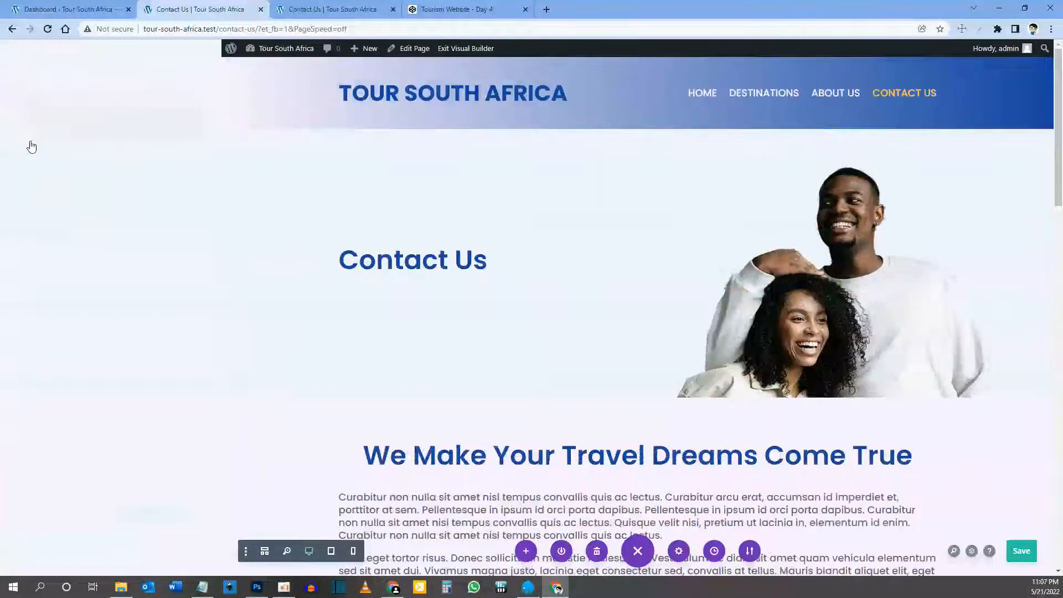
# Step: Upload the contact hero images and set contact-hero-image-desktop.jpg as the section's background image
pyautogui.click(63, 177)
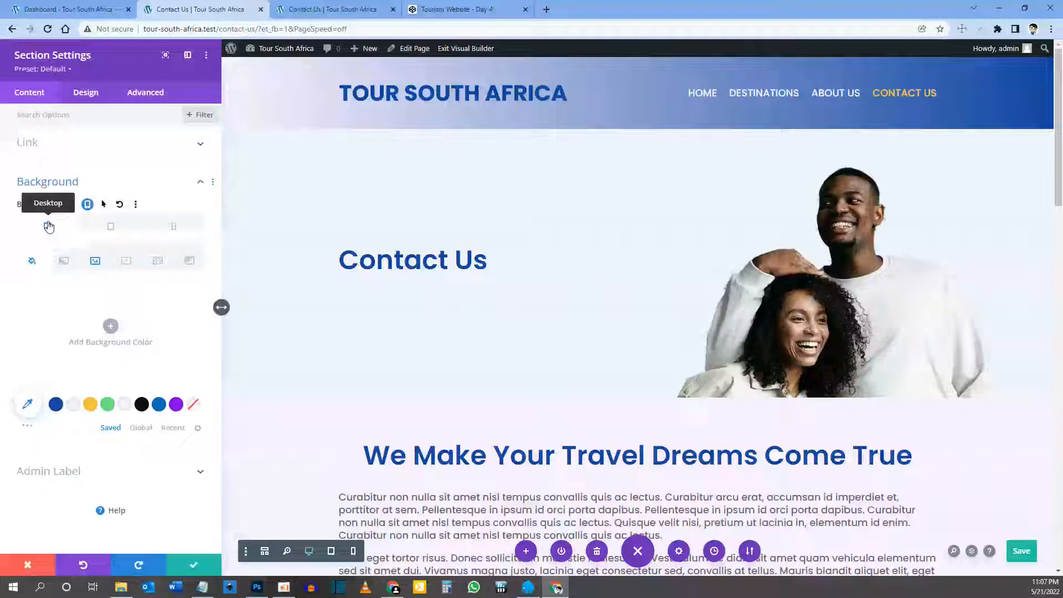
pyautogui.click(95, 264)
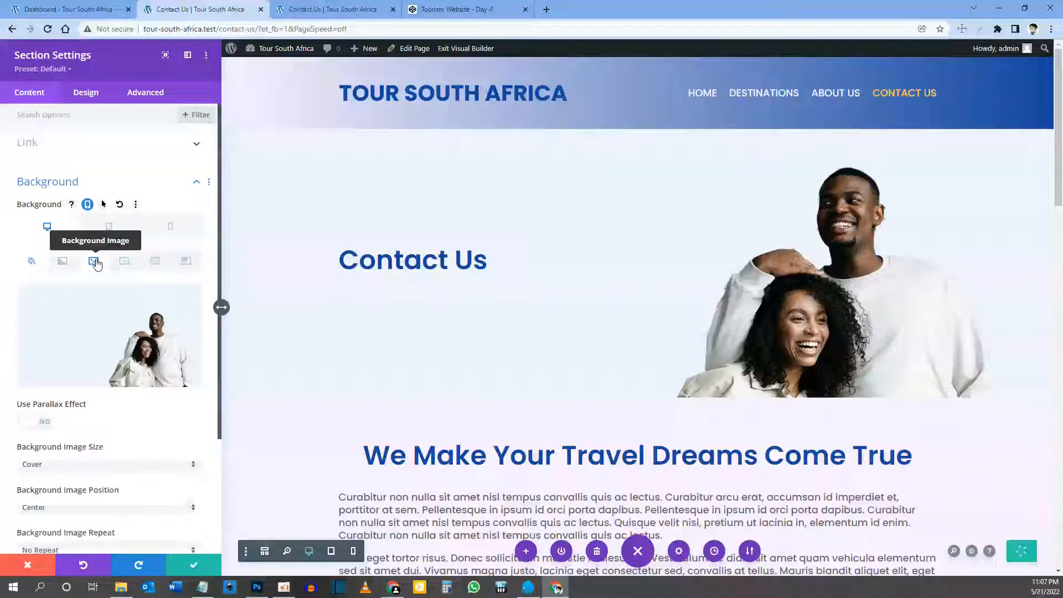
pyautogui.click(90, 319)
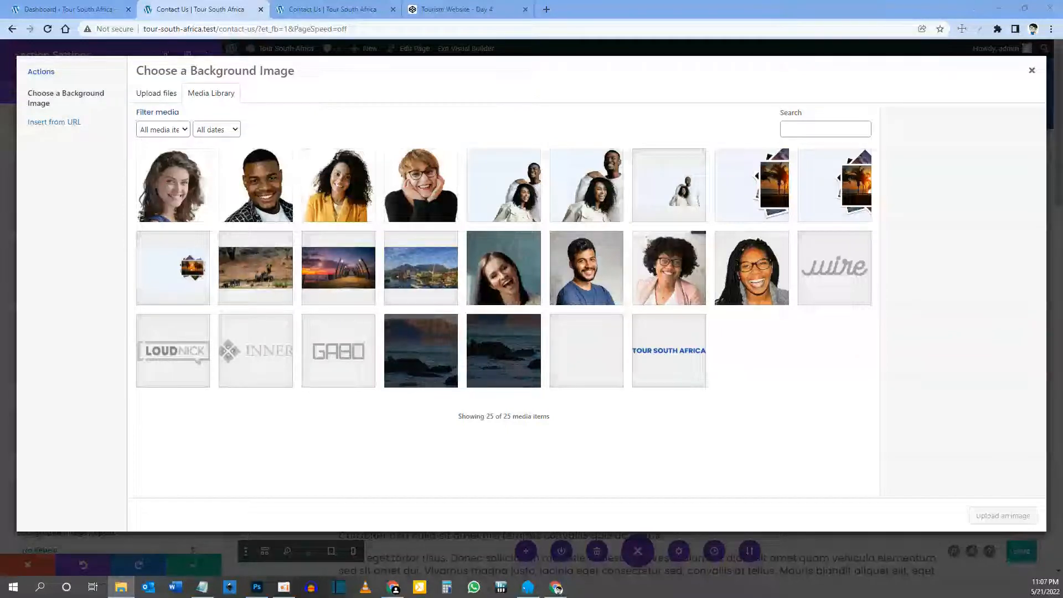
pyautogui.moveTo(138, 222); pyautogui.dragTo(323, 213)
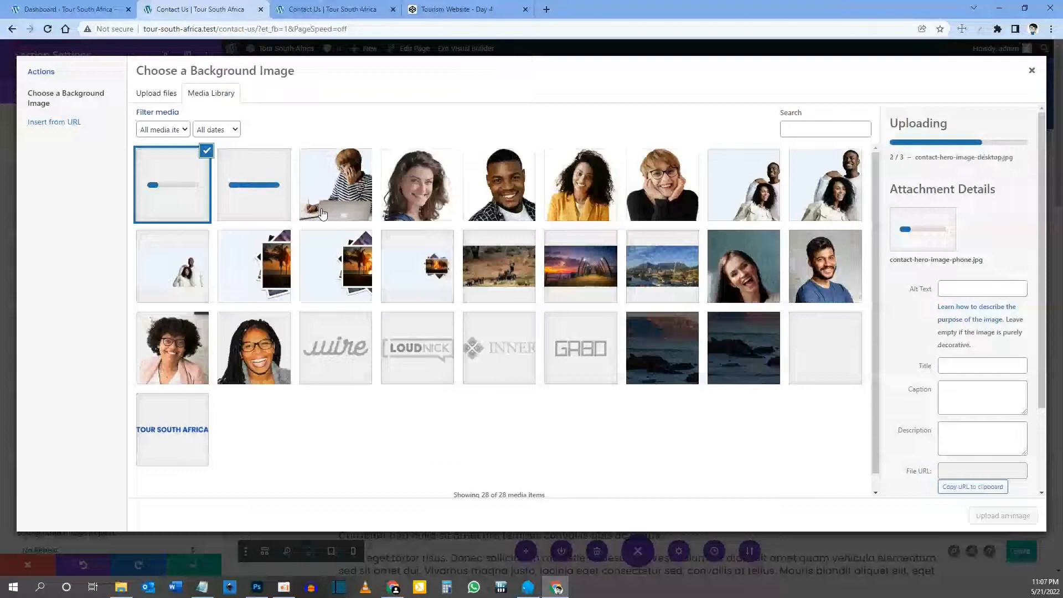
pyautogui.click(261, 185)
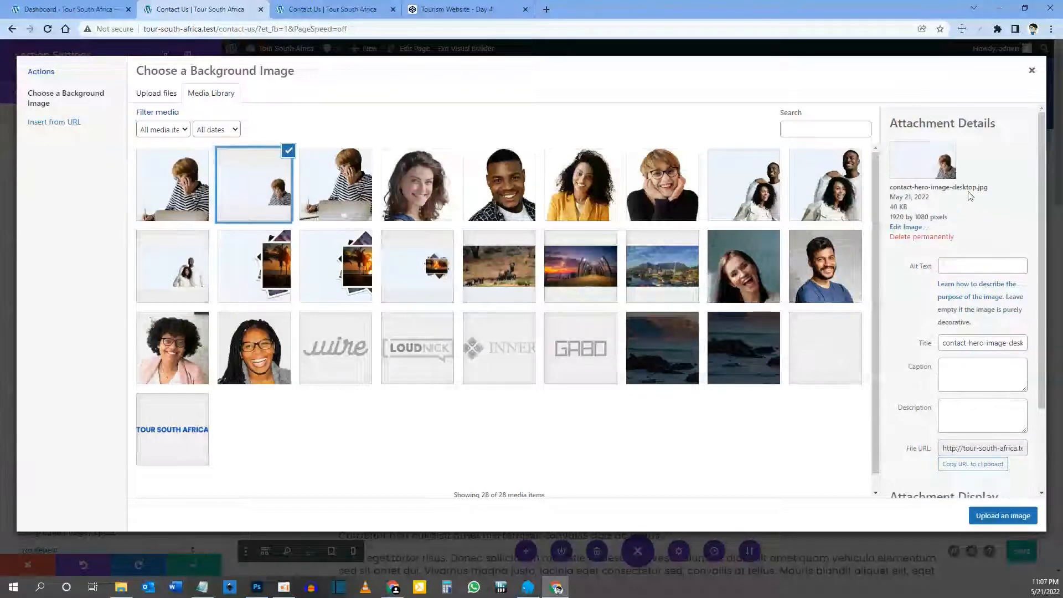
pyautogui.moveTo(953, 187); pyautogui.dragTo(964, 187)
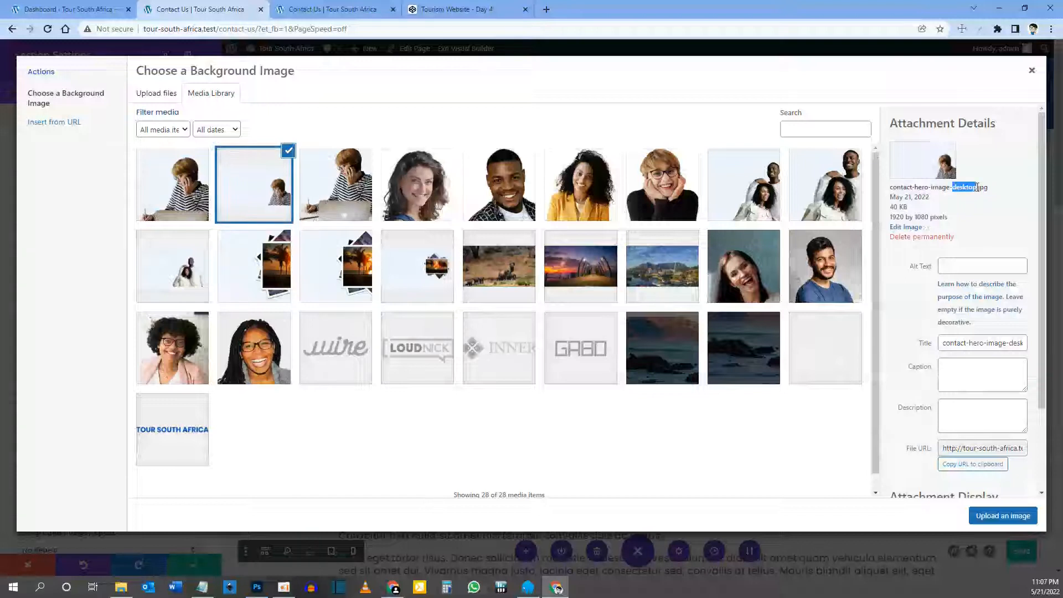
pyautogui.click(987, 520)
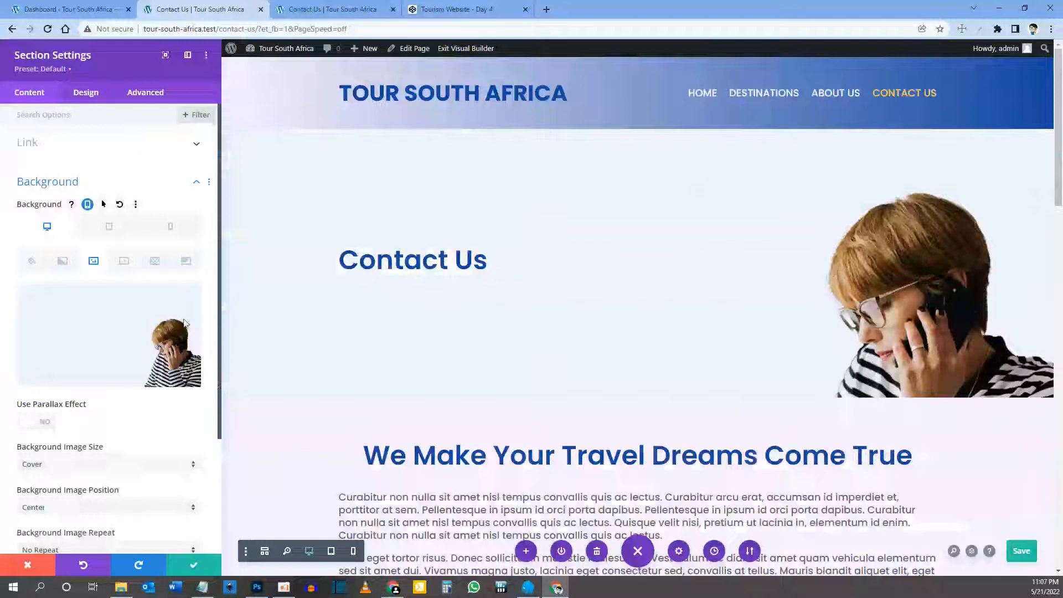
# Step: Set the tablet version of the contact hero image as the tablet background
pyautogui.click(110, 228)
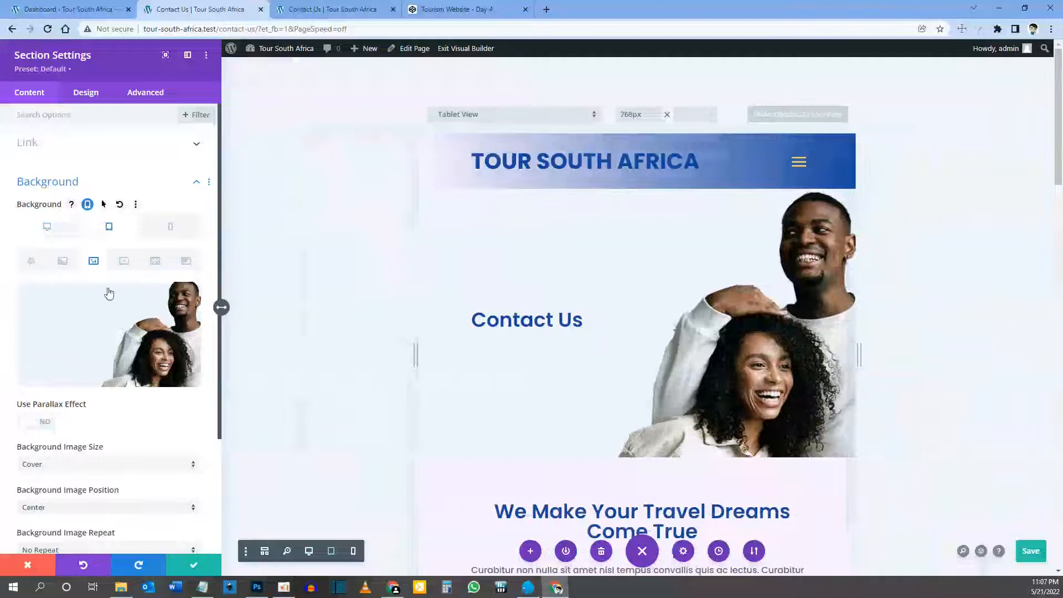
pyautogui.click(118, 333)
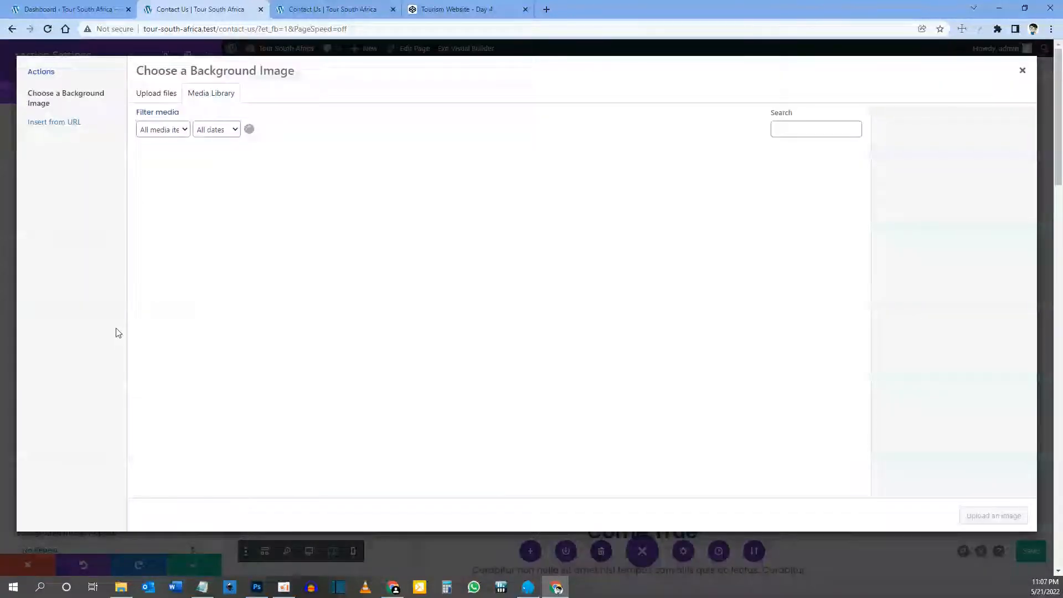
pyautogui.click(323, 191)
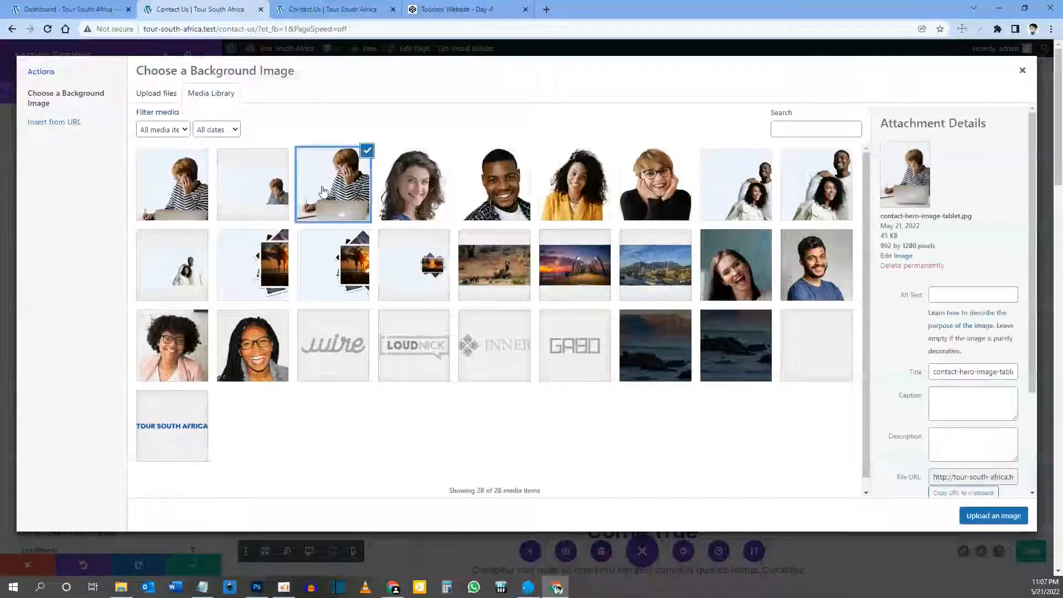
pyautogui.click(977, 518)
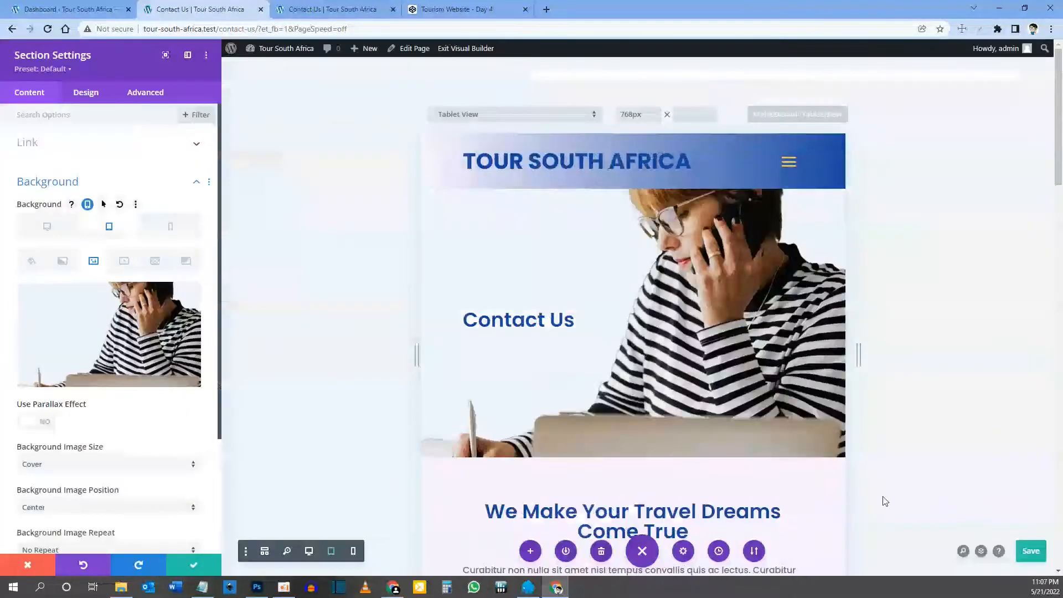
# Step: Set contact-hero-image-phone.jpg as the phone background, then return to Desktop and save the section
pyautogui.click(171, 232)
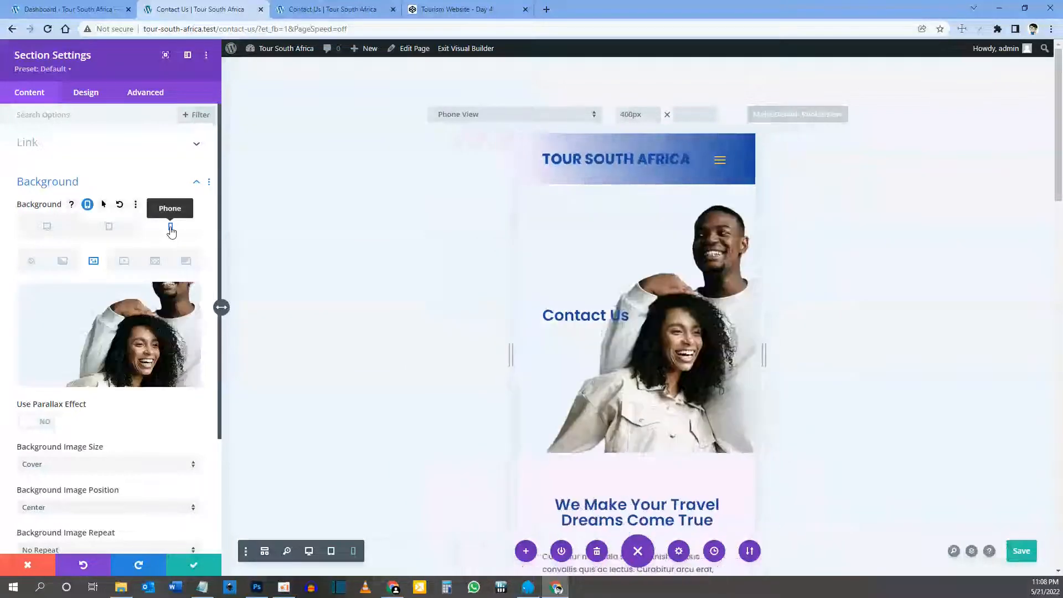
pyautogui.moveTo(116, 330)
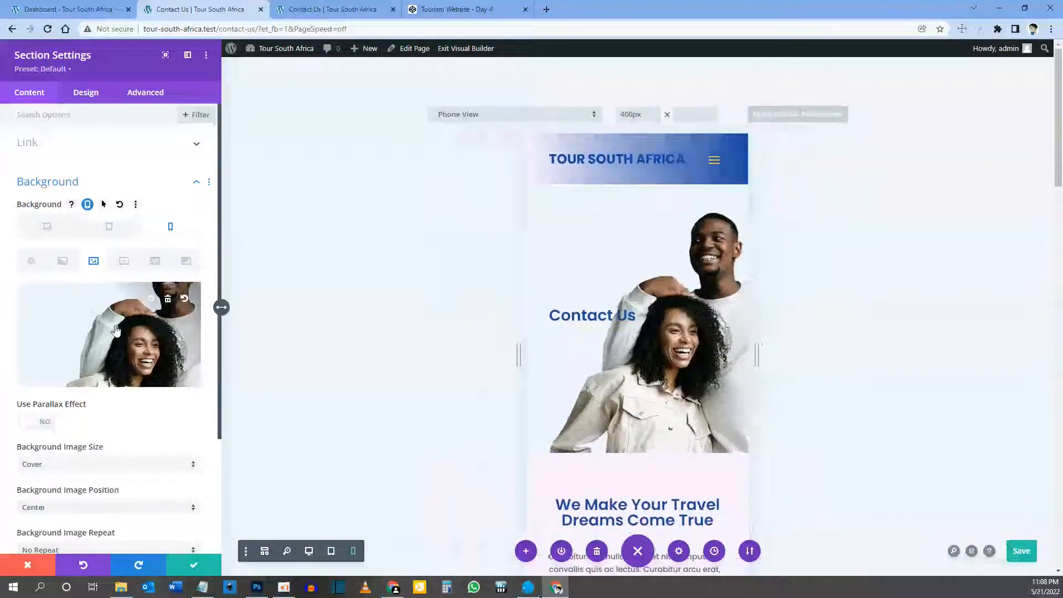
pyautogui.click(117, 330)
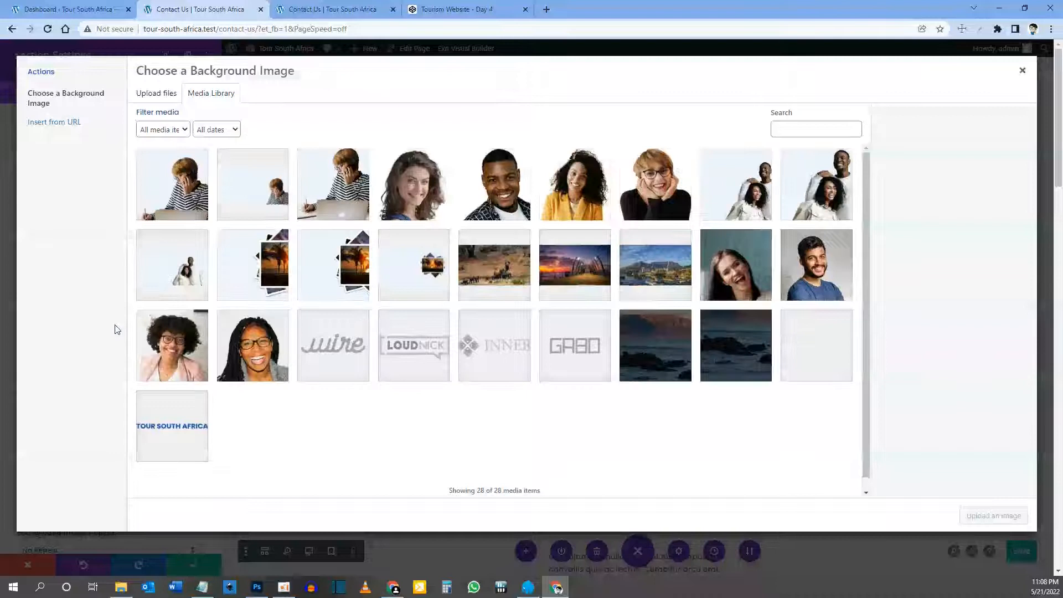
pyautogui.click(176, 203)
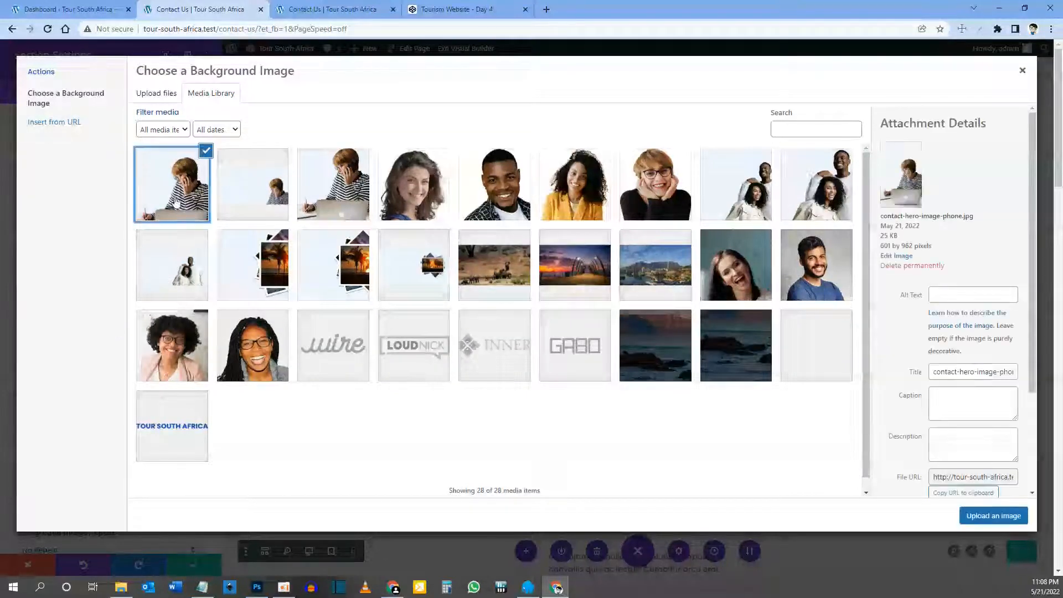
pyautogui.click(989, 519)
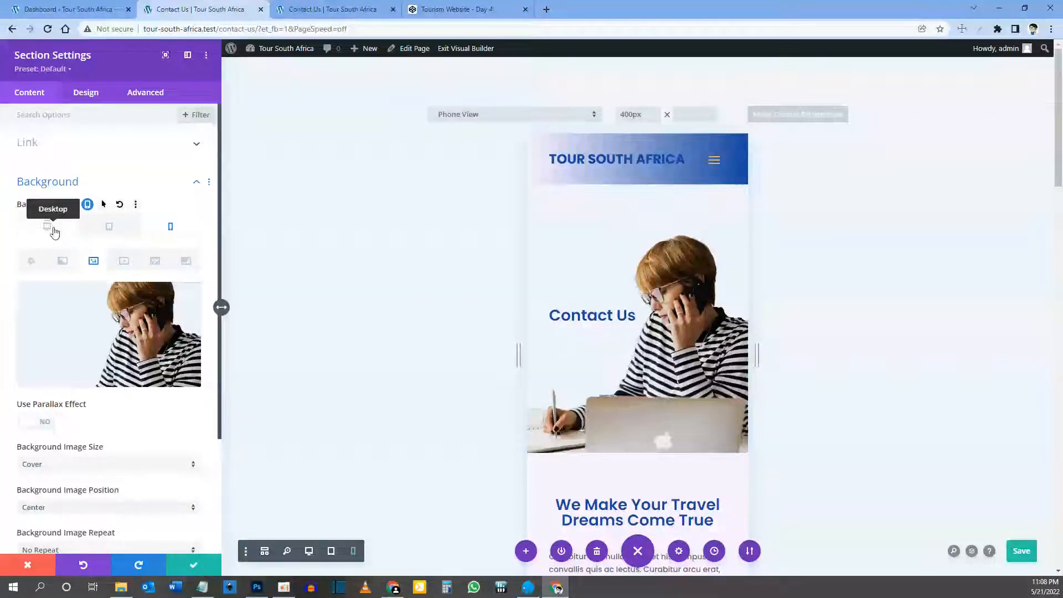
pyautogui.click(53, 230)
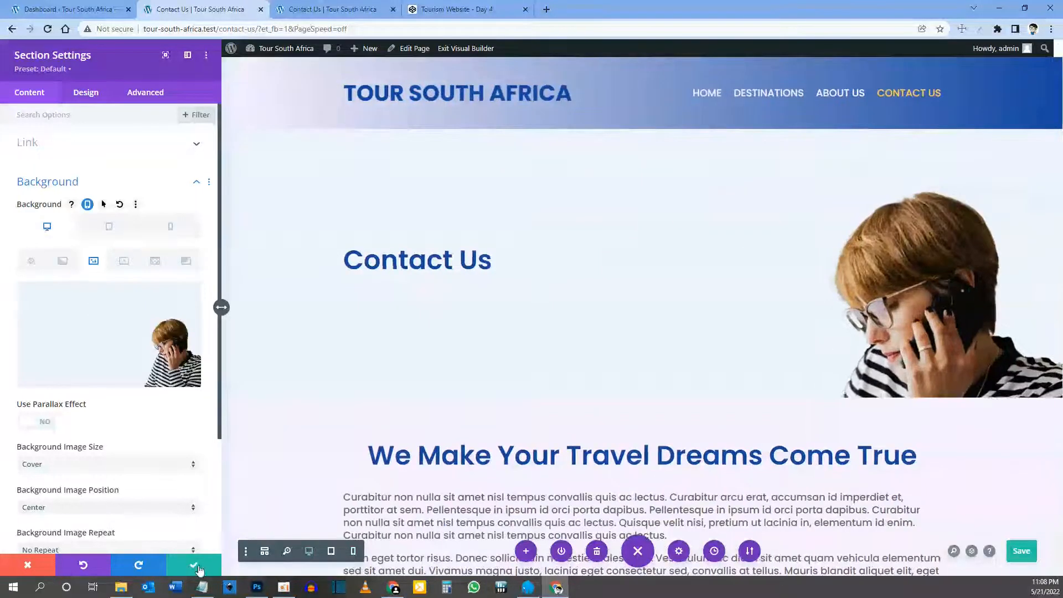
pyautogui.click(189, 567)
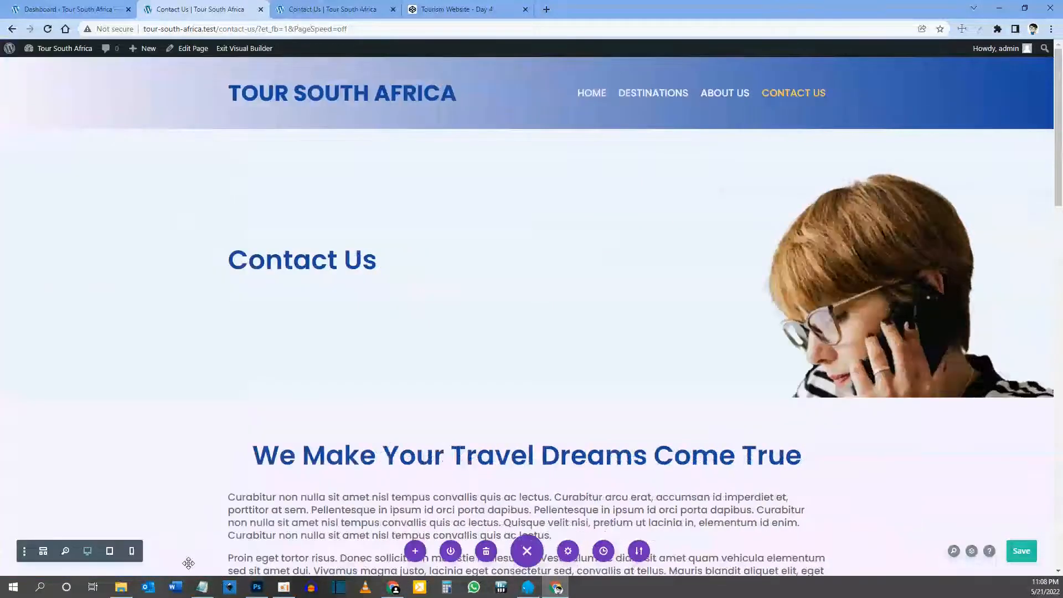
# Step: Delete the Travel Dreams heading and lorem ipsum text, then split the row into two equal columns
pyautogui.scroll(-1, 554, 277)
pyautogui.scroll(-2, 571, 245)
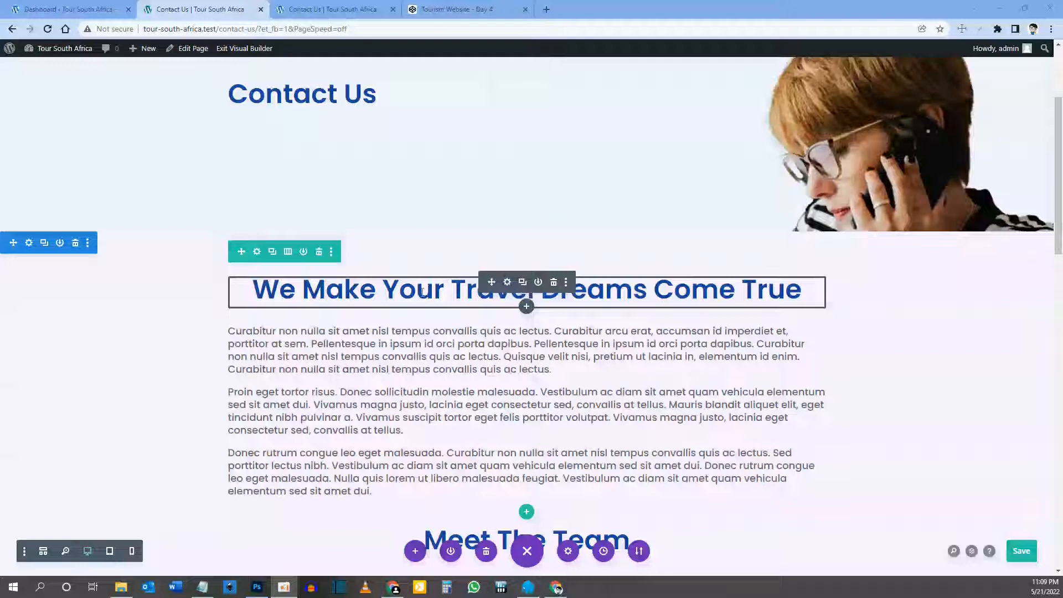
pyautogui.click(554, 282)
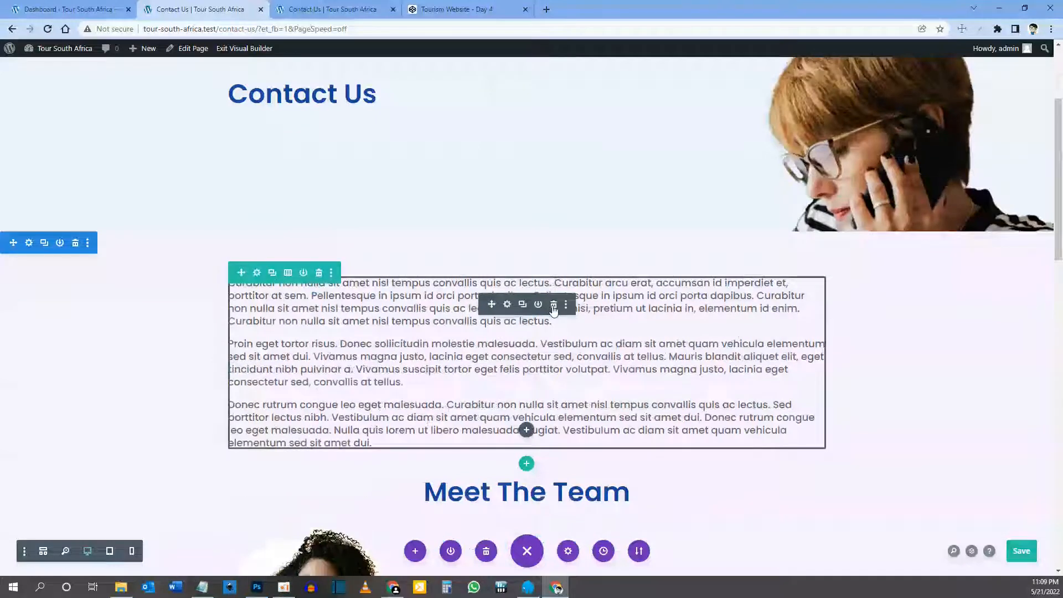
pyautogui.click(554, 306)
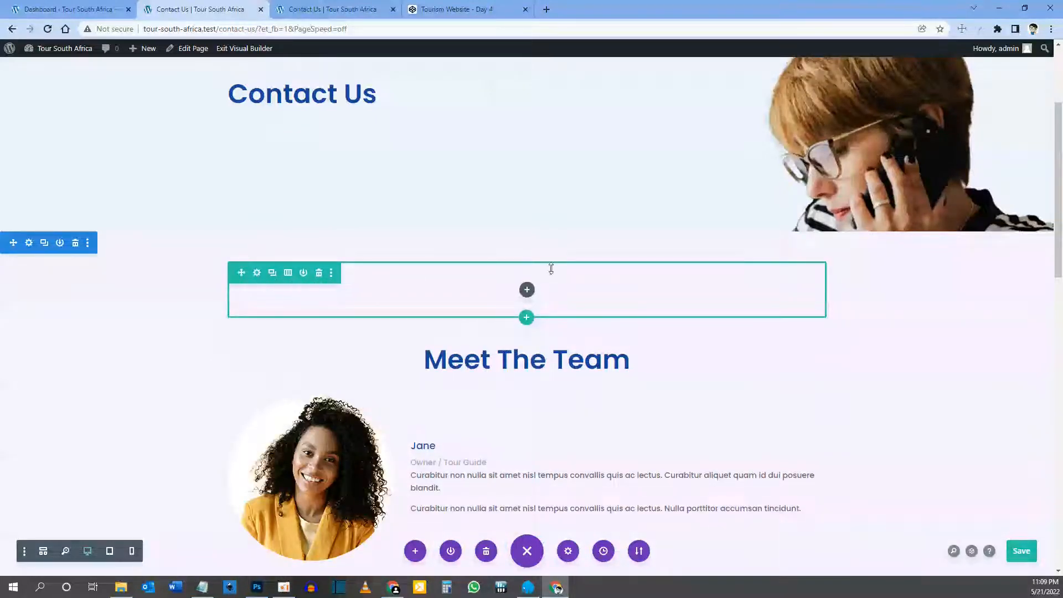
pyautogui.click(288, 274)
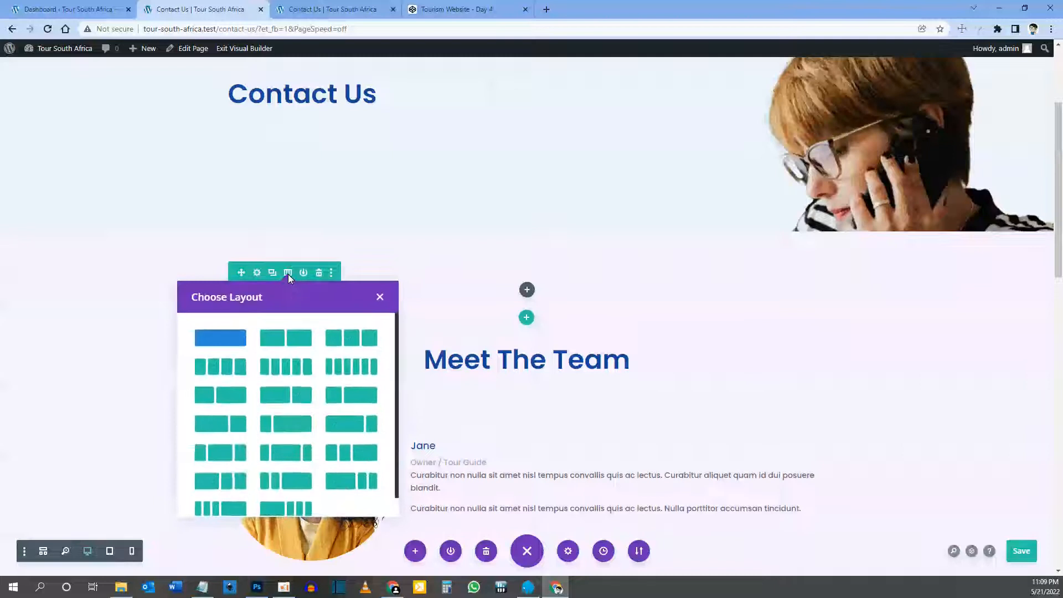
pyautogui.click(290, 338)
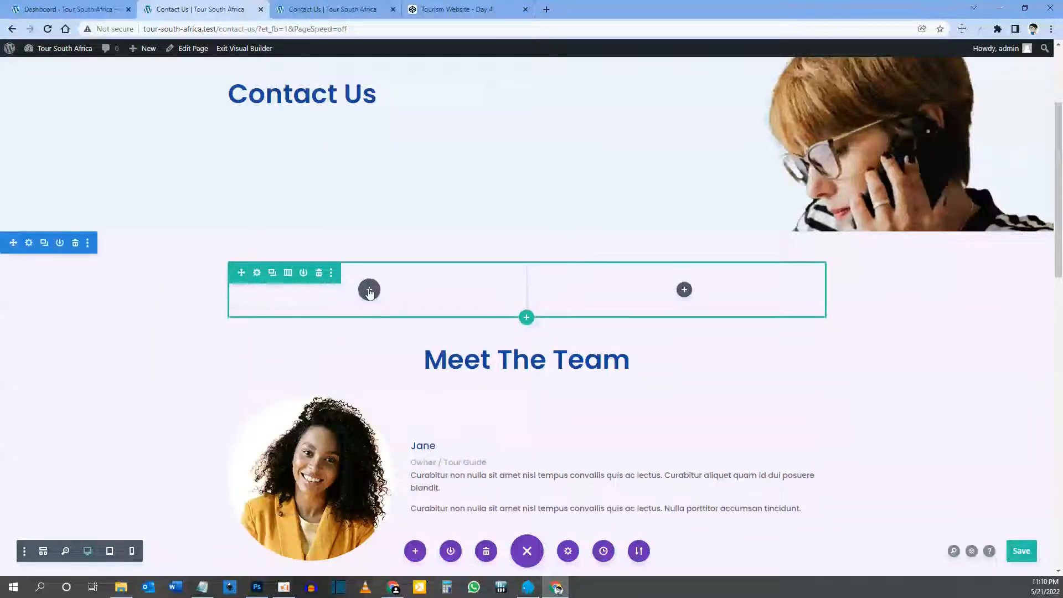
# Step: Insert a Blurb module in the left column and replace its title with the contact phone number
pyautogui.click(369, 290)
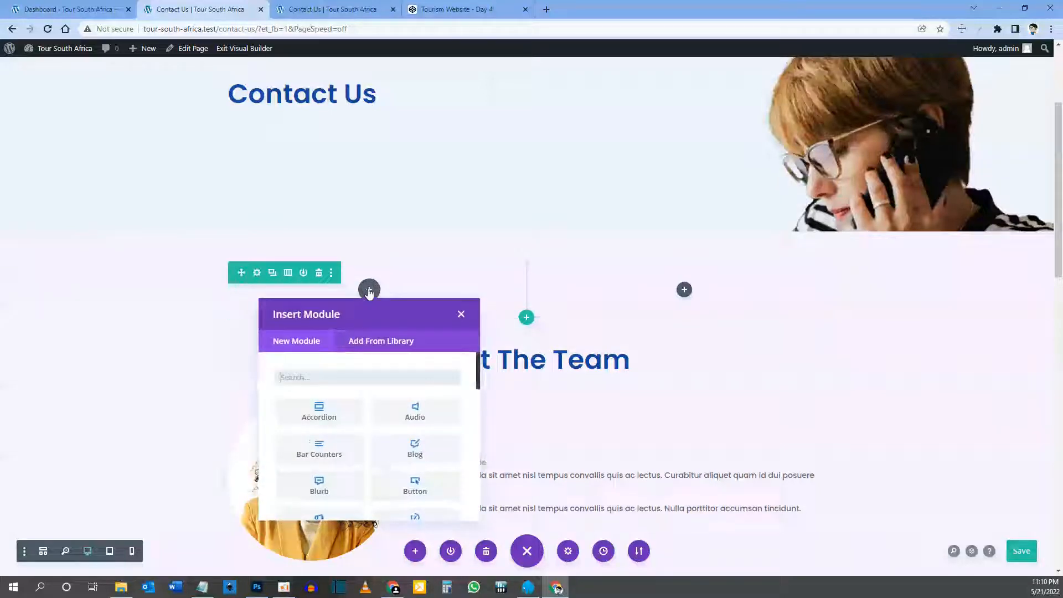
pyautogui.write('blurb')
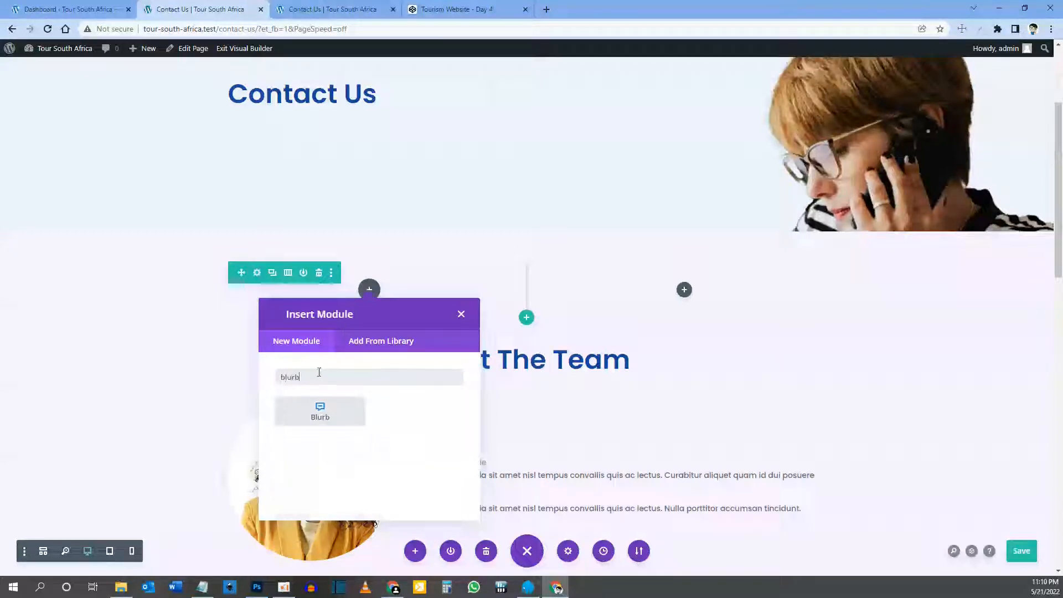
pyautogui.moveTo(302, 378); pyautogui.dragTo(267, 381)
pyautogui.click(327, 417)
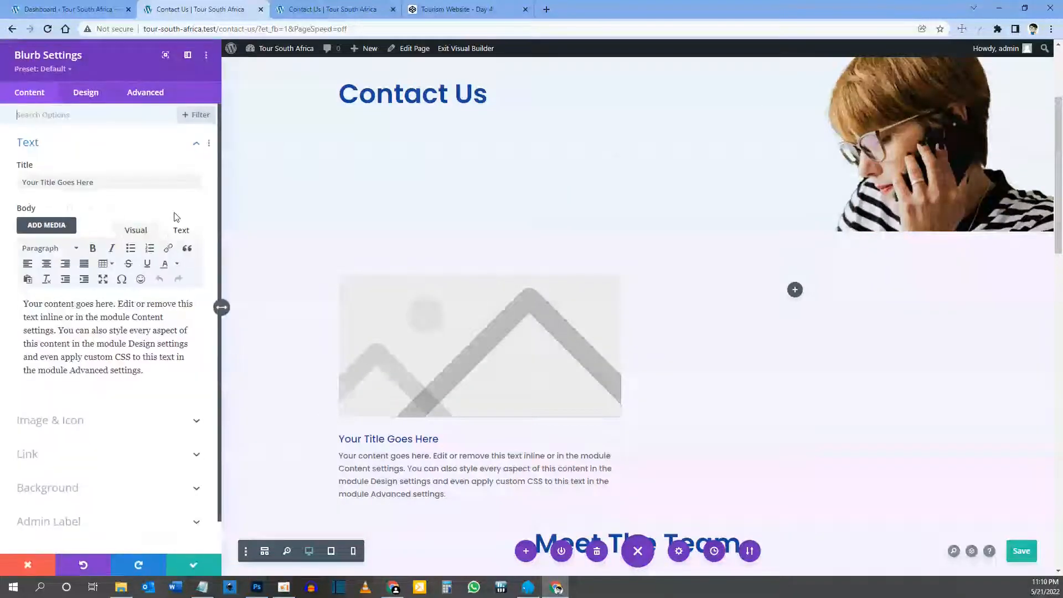
pyautogui.moveTo(102, 184); pyautogui.dragTo(58, 165)
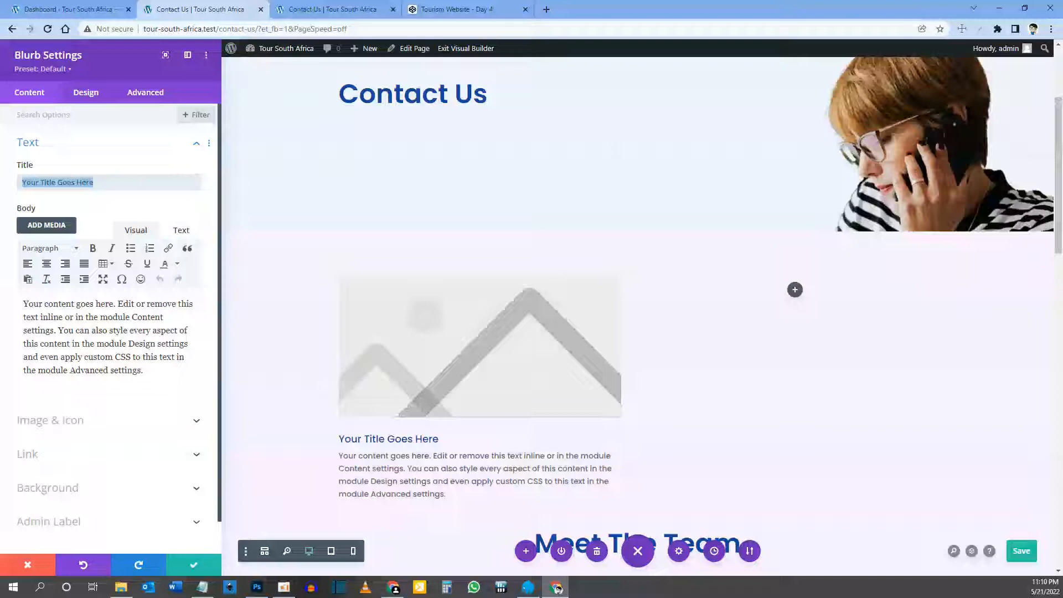
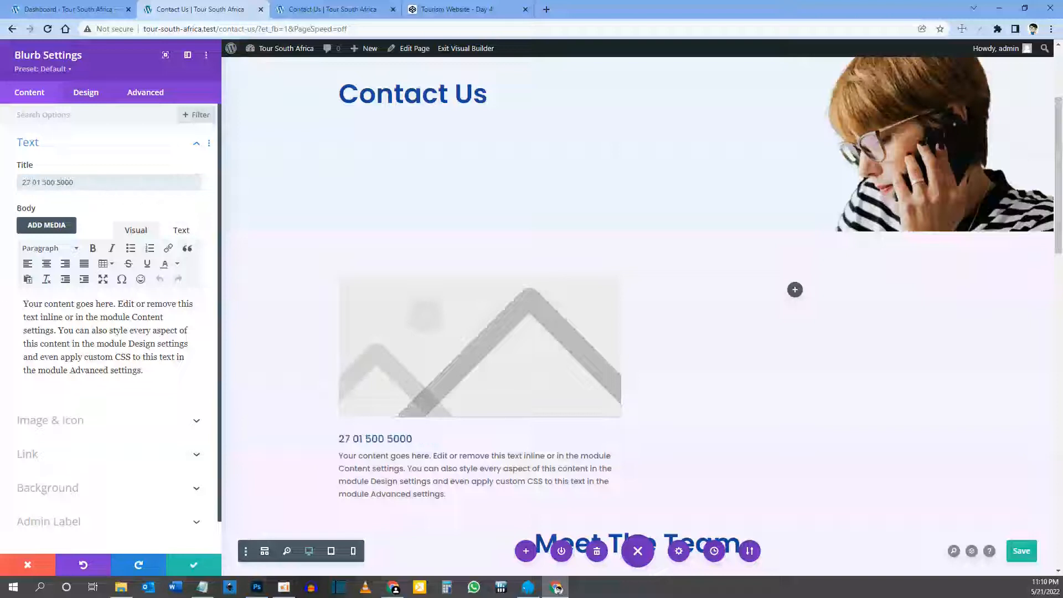
# Step: Delete the blurb's placeholder body text and switch it to a phone handset icon
pyautogui.moveTo(154, 376); pyautogui.dragTo(8, 296)
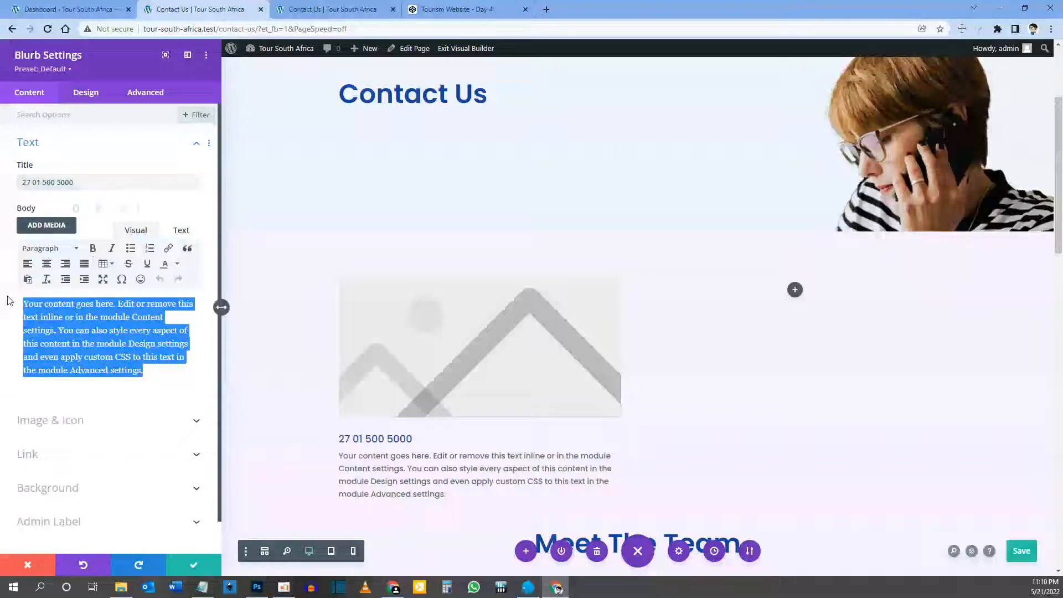
pyautogui.press('BackSpace')
pyautogui.click(77, 356)
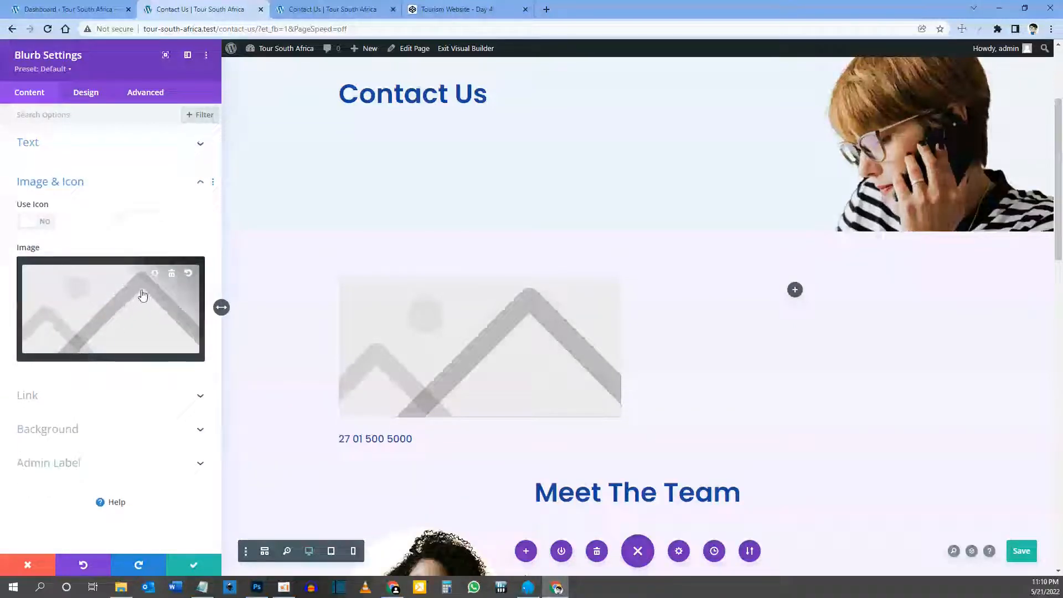
pyautogui.click(45, 223)
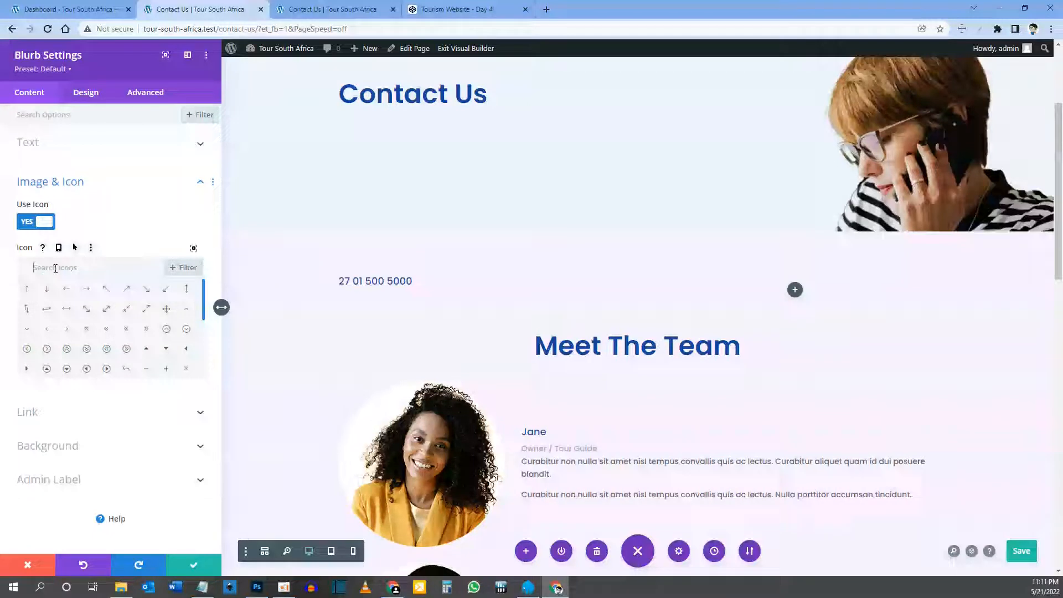
pyautogui.write('phone')
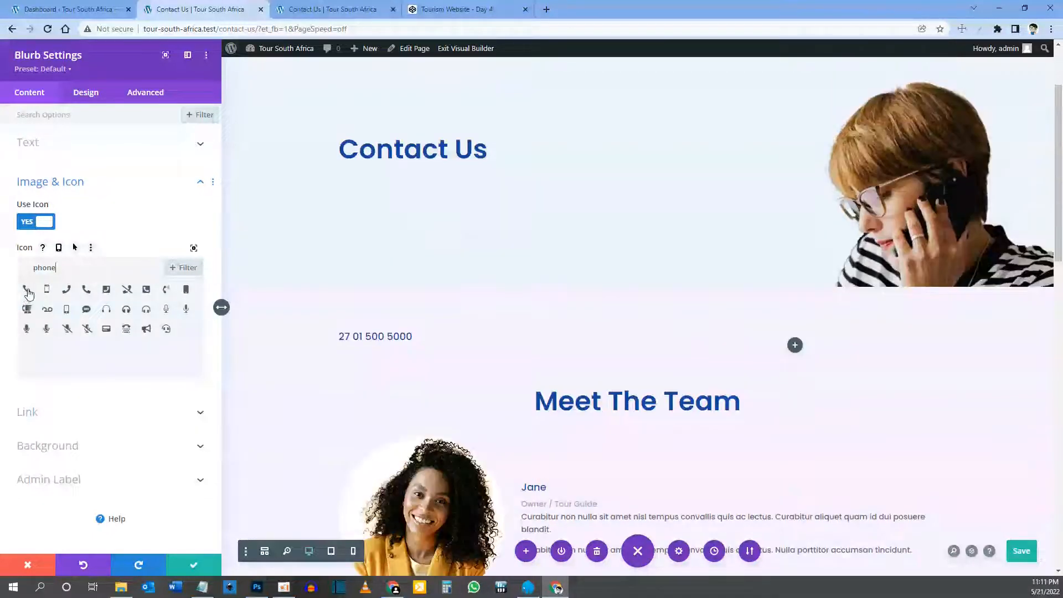
pyautogui.click(27, 292)
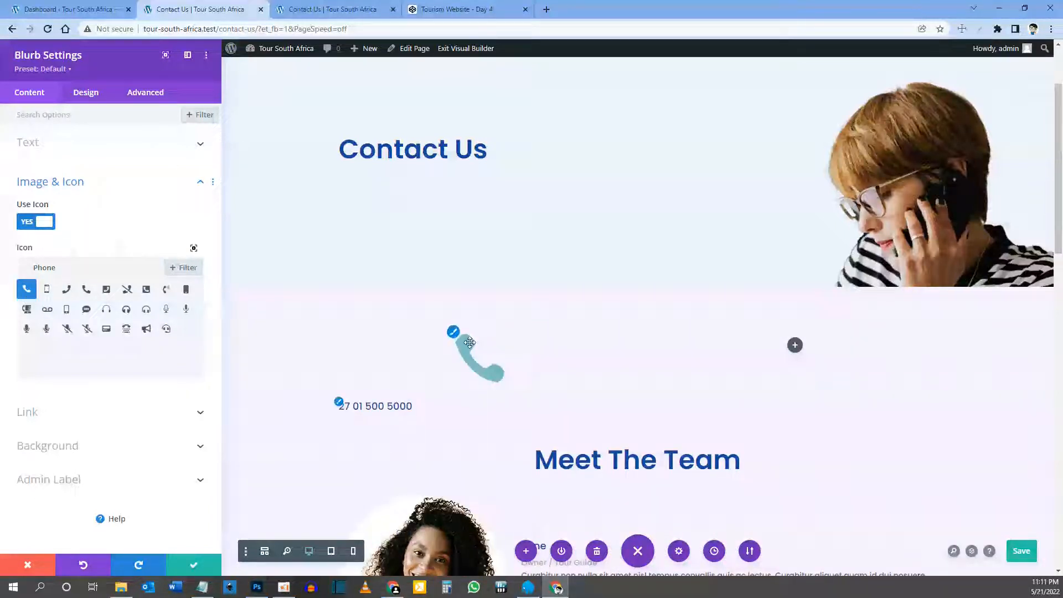
pyautogui.click(453, 333)
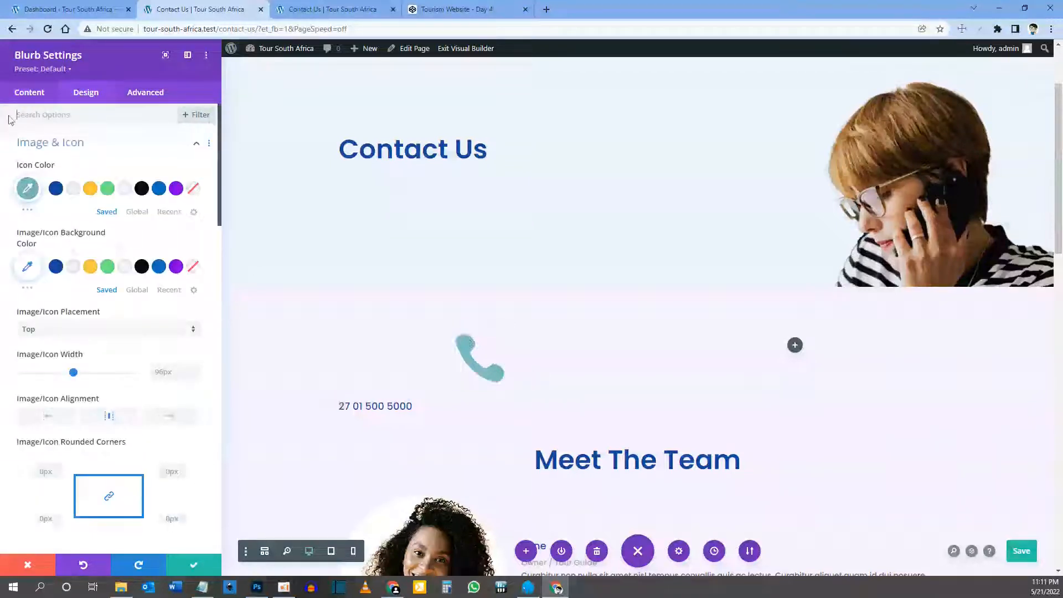
# Step: Colour the phone icon dark blue, place it left of the number, and set title size 40px
pyautogui.click(56, 188)
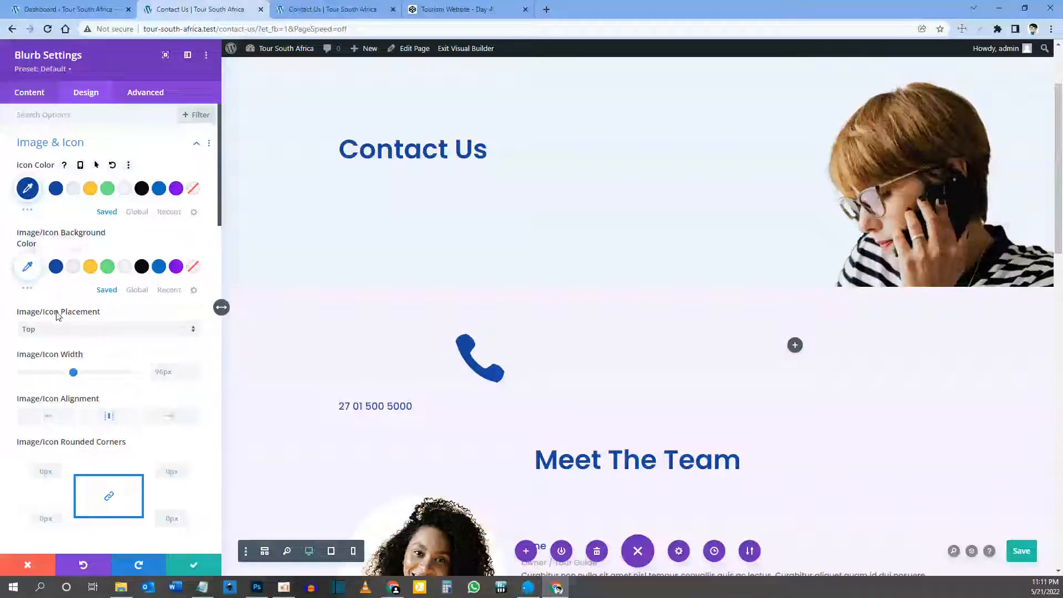
pyautogui.click(66, 333)
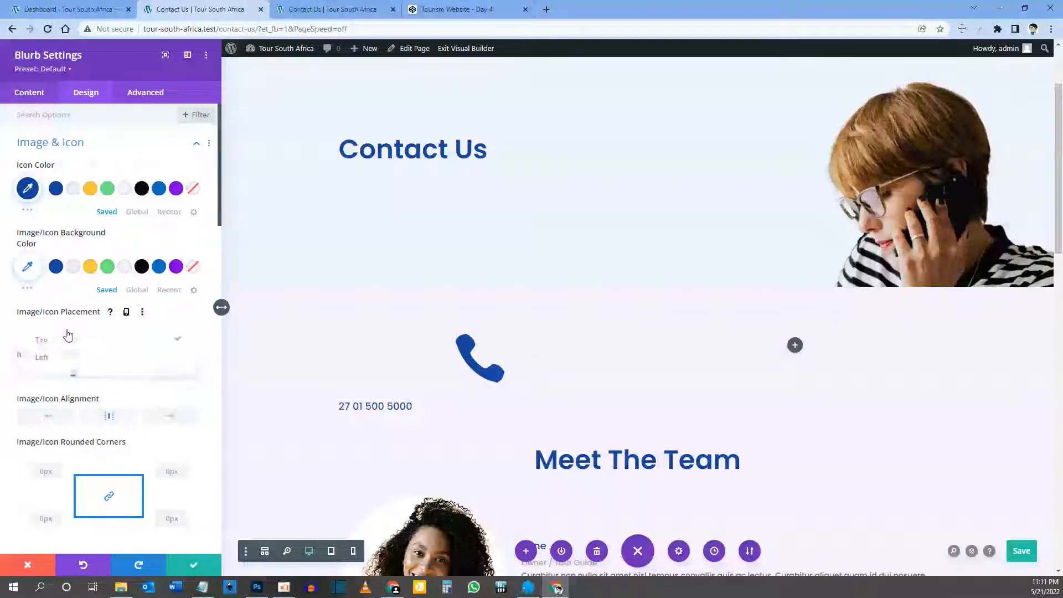
pyautogui.click(69, 359)
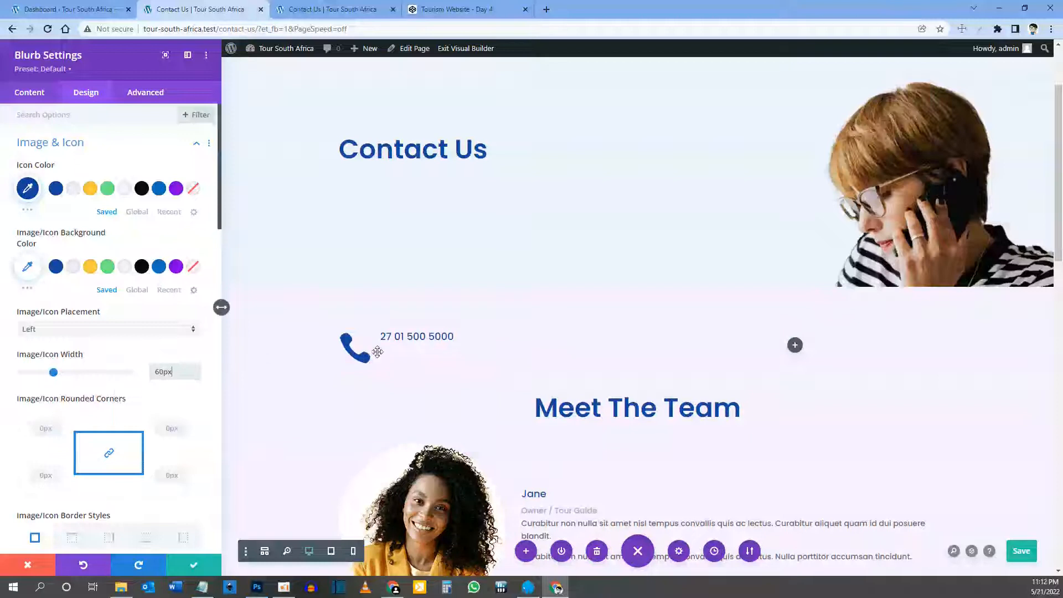
pyautogui.click(381, 334)
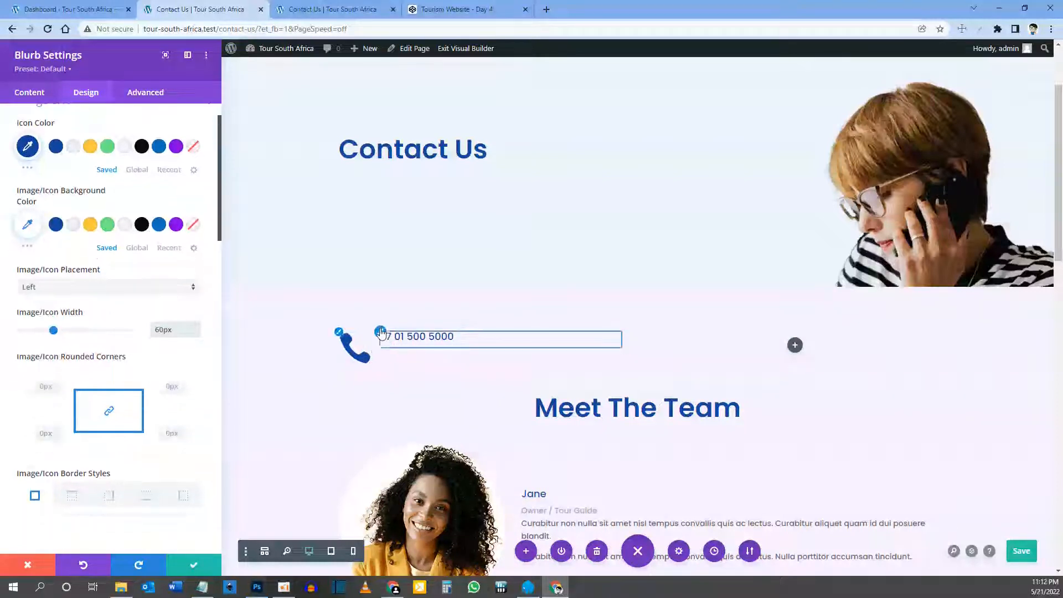
pyautogui.click(174, 441)
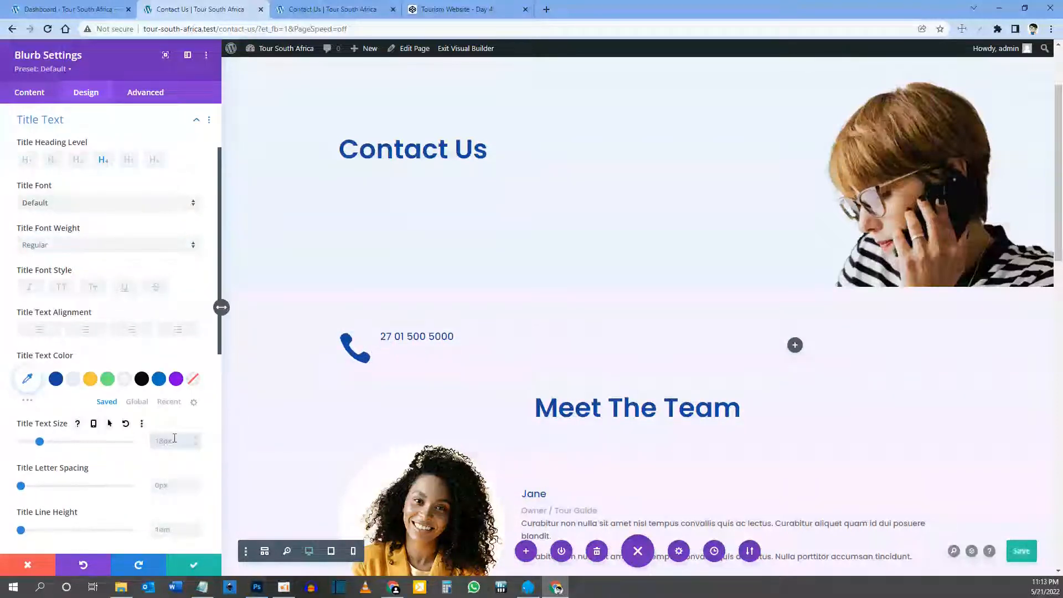
pyautogui.write('40')
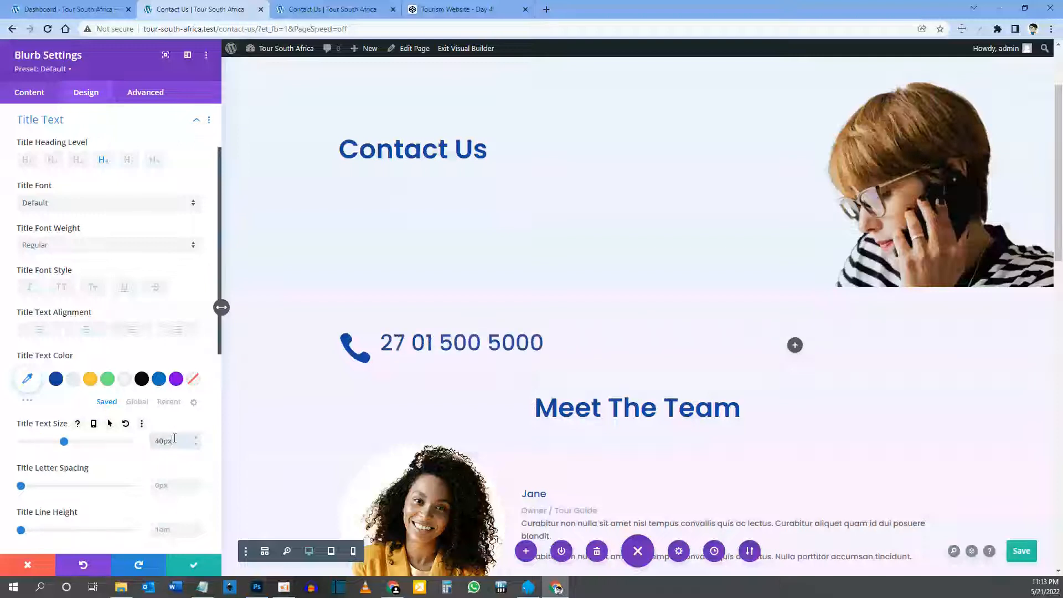
# Step: Enable responsive title sizing and set the phone title text size to 20px
pyautogui.click(331, 552)
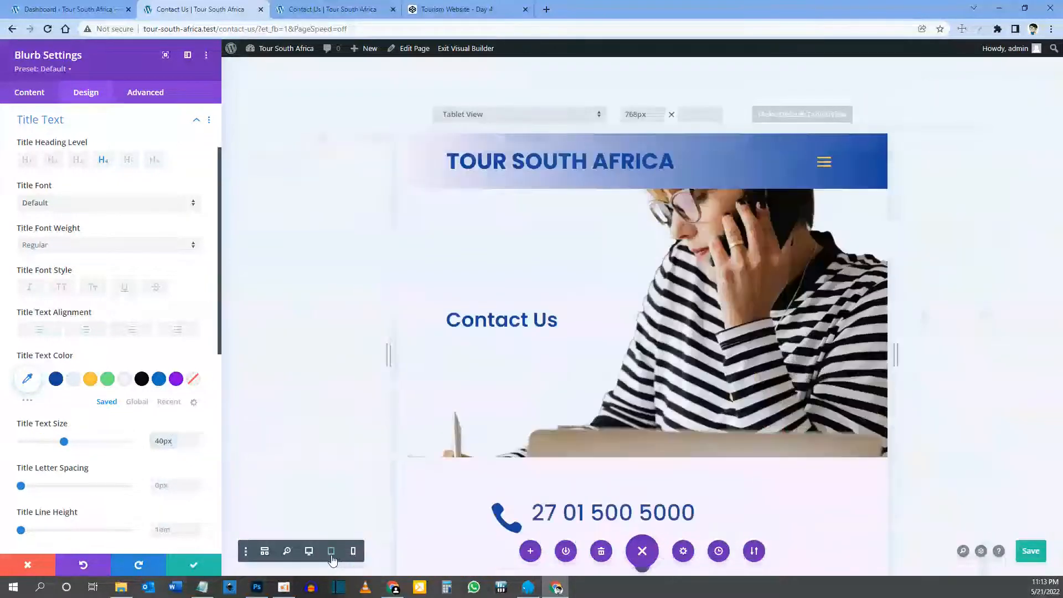
pyautogui.scroll(-2, 534, 450)
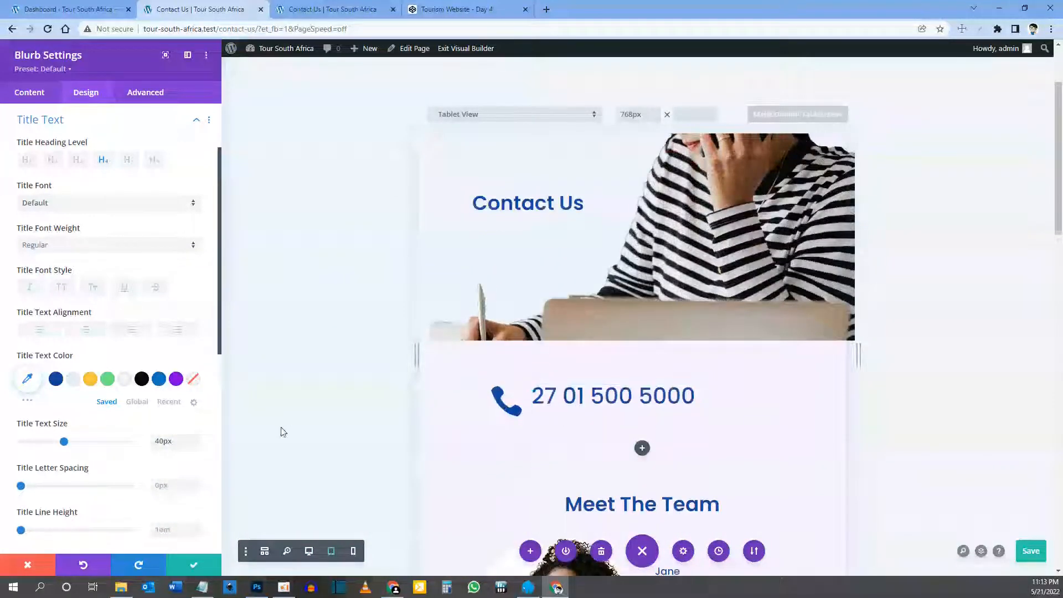
pyautogui.moveTo(114, 437)
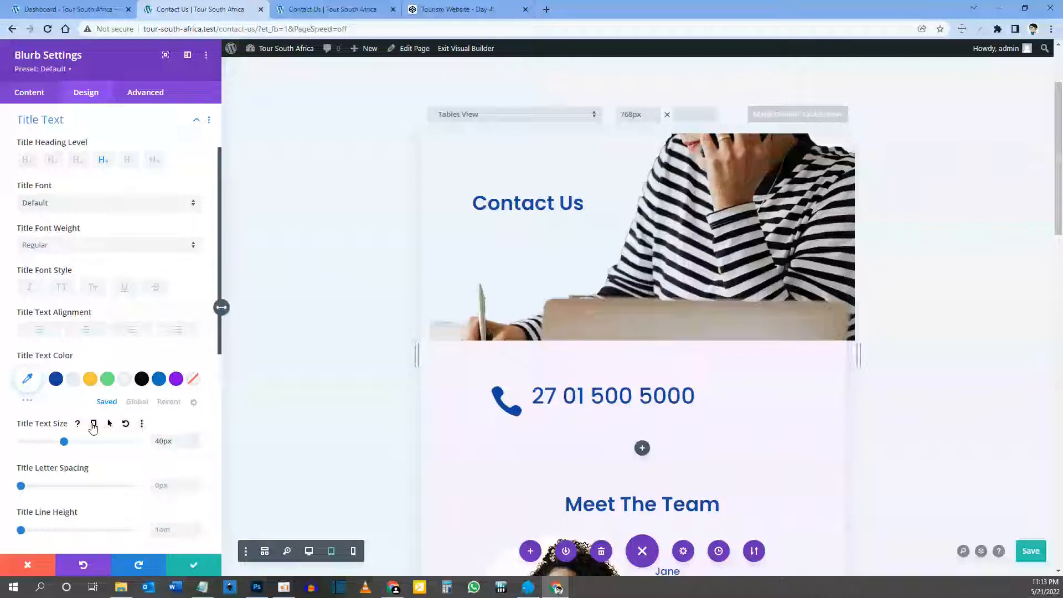
pyautogui.click(93, 425)
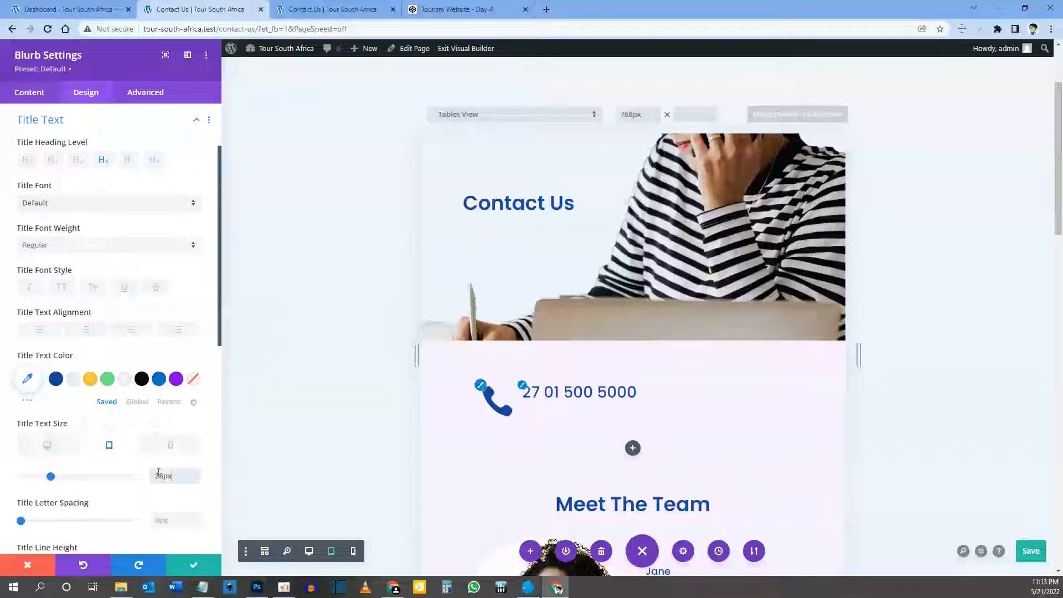
pyautogui.click(170, 449)
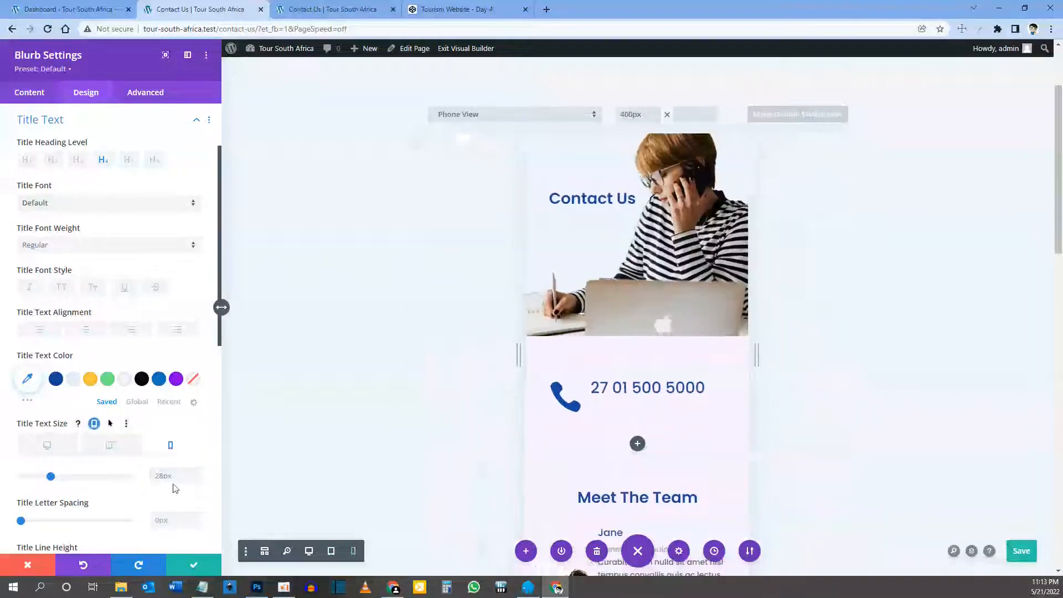
pyautogui.write('20')
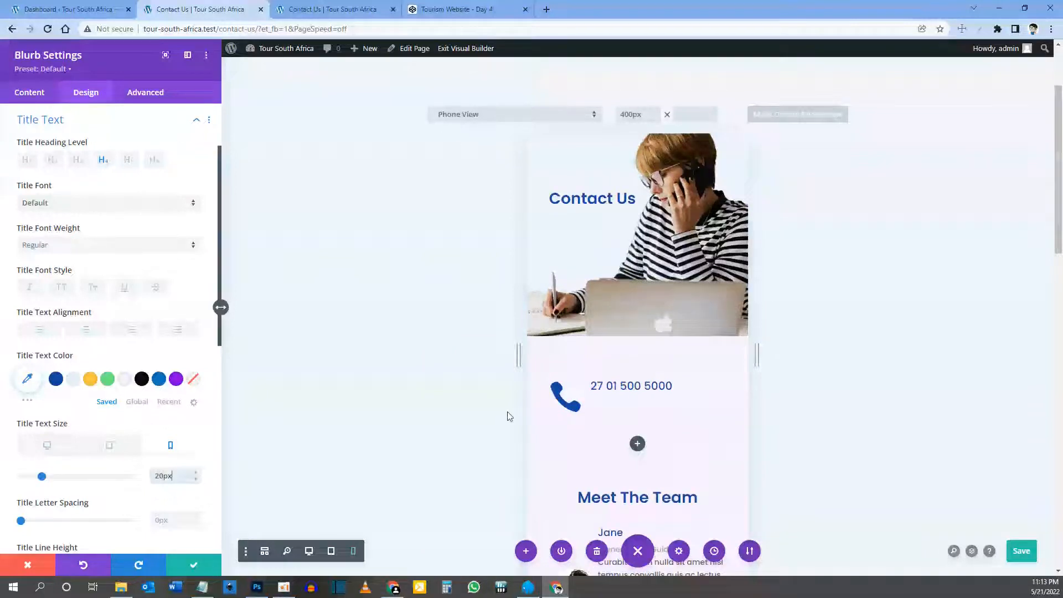
# Step: Make the icon width responsive: 40px on tablet, 32px on phone, then return to desktop view
pyautogui.click(550, 384)
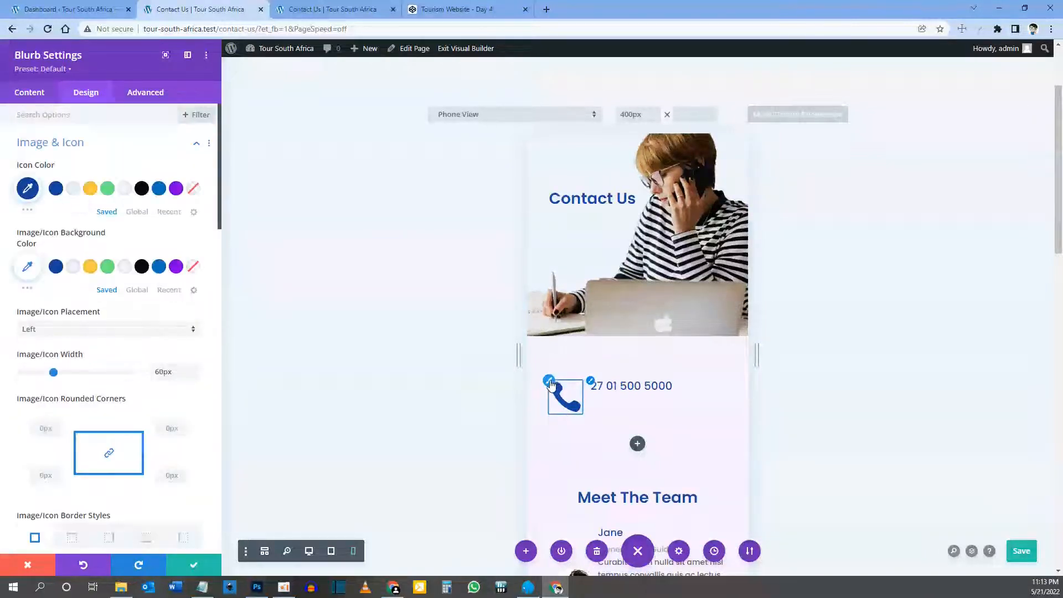
pyautogui.moveTo(104, 355)
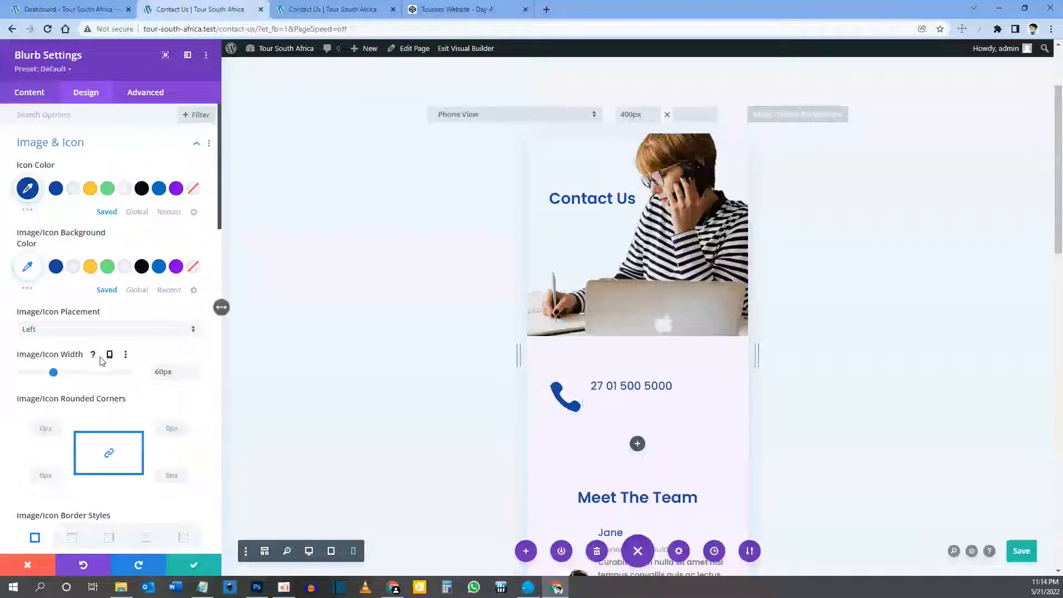
pyautogui.click(109, 356)
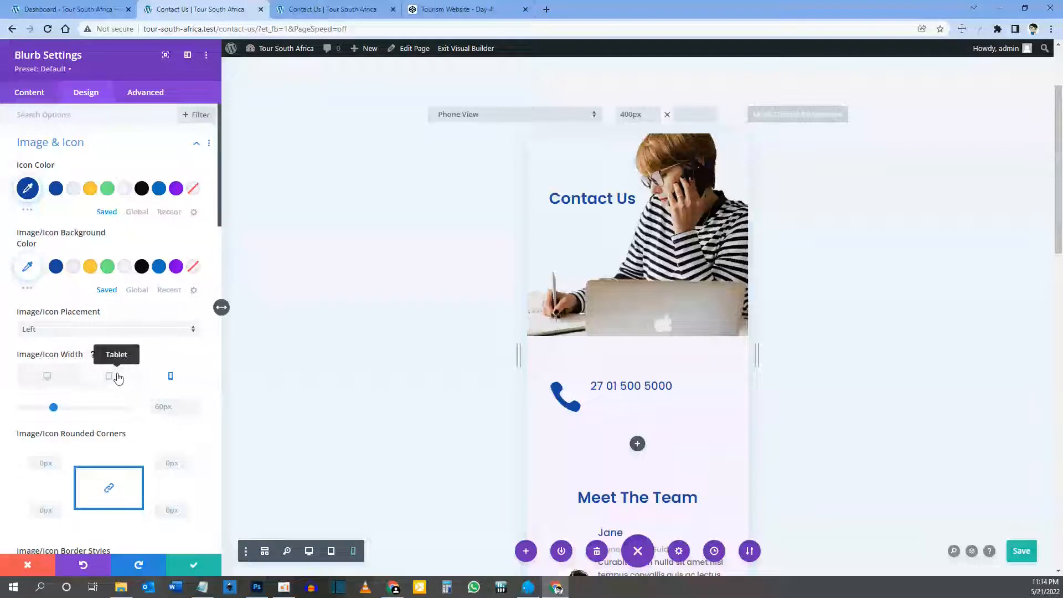
pyautogui.click(118, 378)
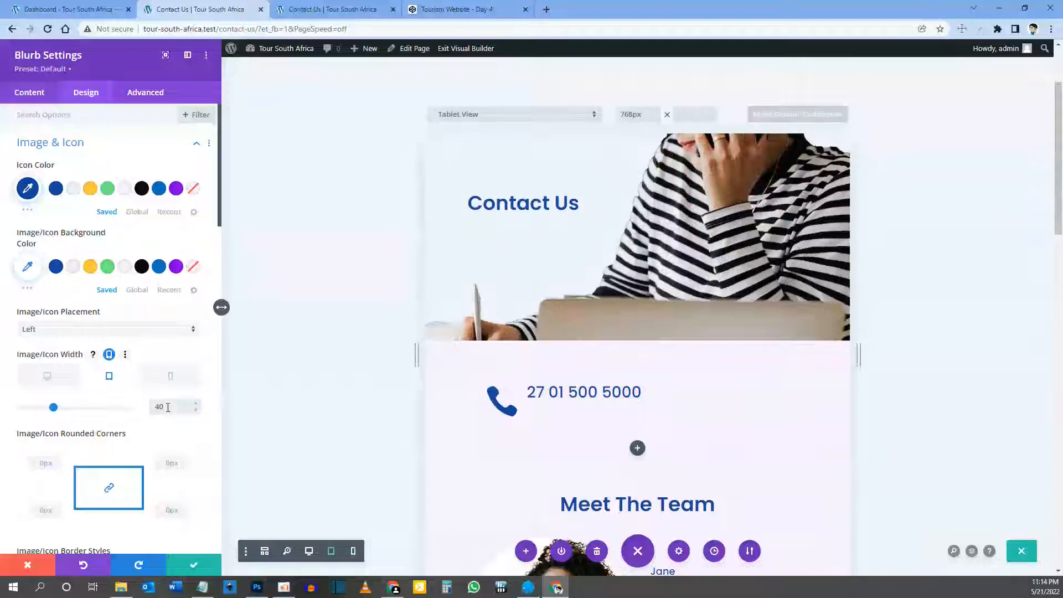
pyautogui.press('Return')
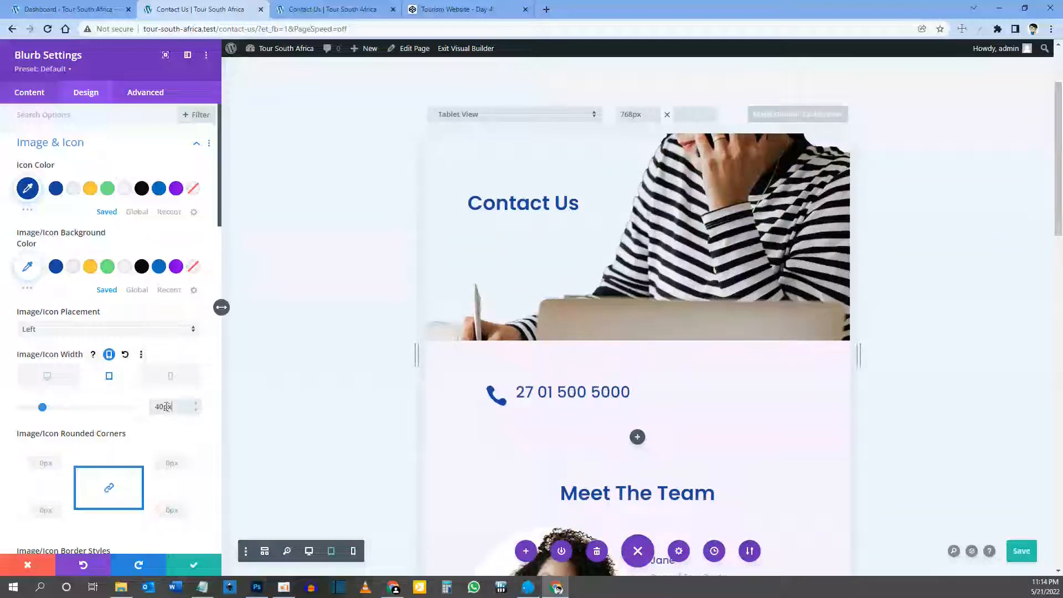
pyautogui.click(175, 377)
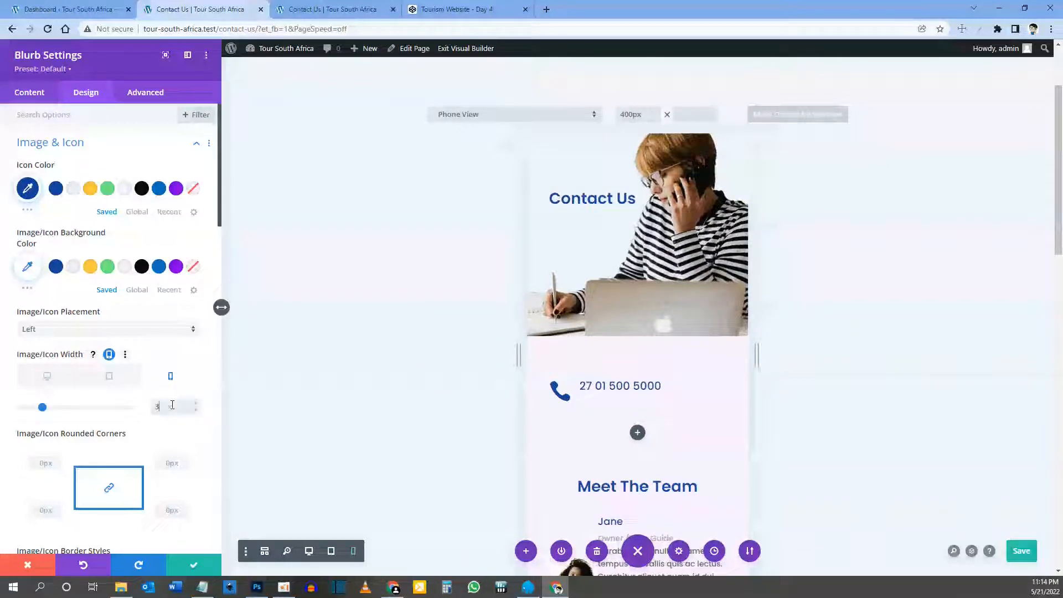
pyautogui.click(172, 405)
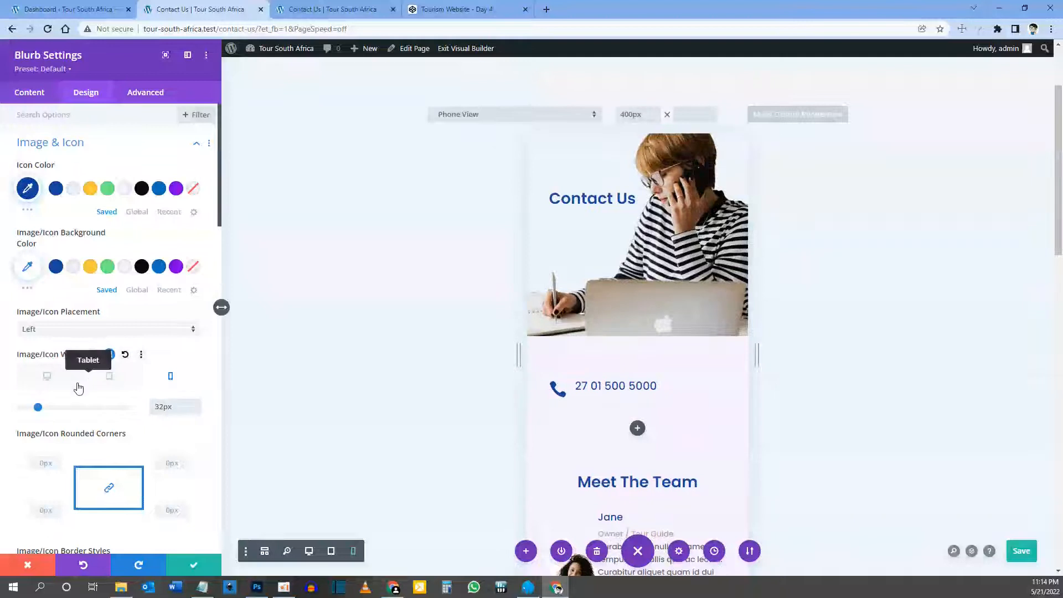
pyautogui.click(47, 377)
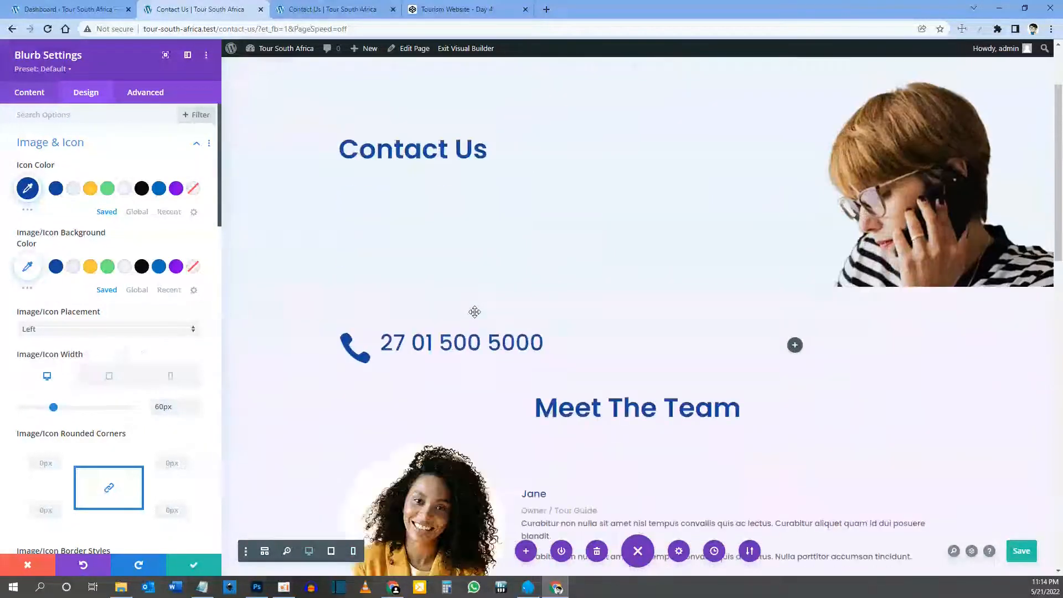
# Step: Duplicate the phone blurb into the right column and retitle it with the contact e-mail address
pyautogui.click(195, 564)
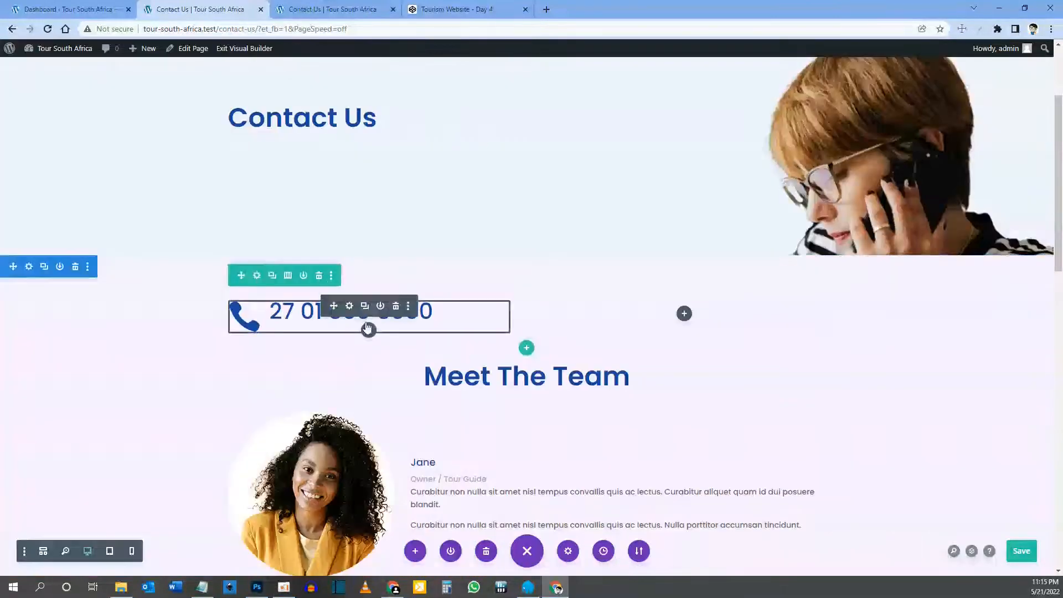
pyautogui.click(365, 306)
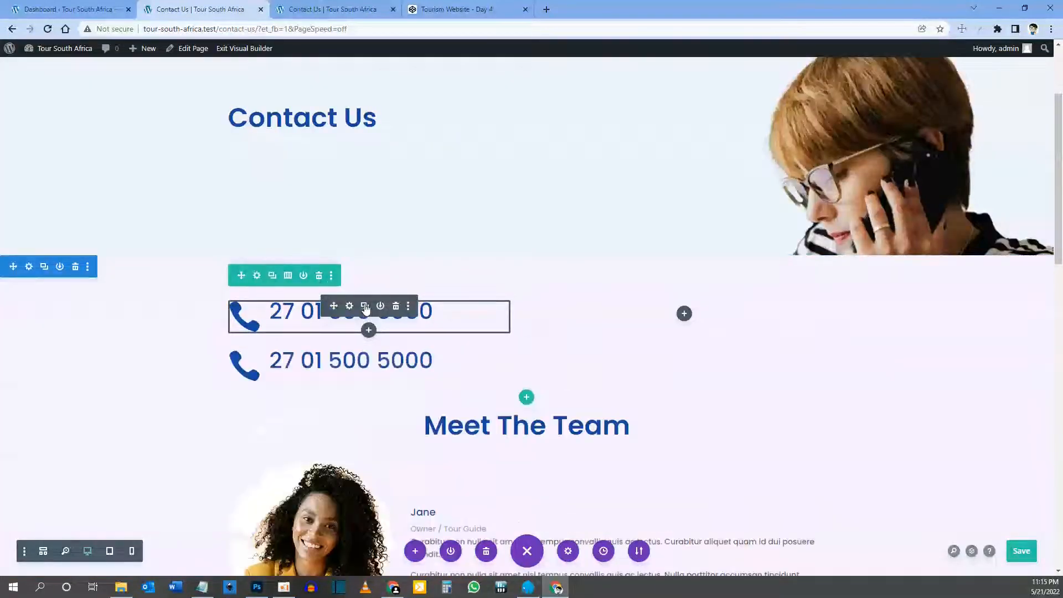
pyautogui.moveTo(334, 357); pyautogui.dragTo(691, 293)
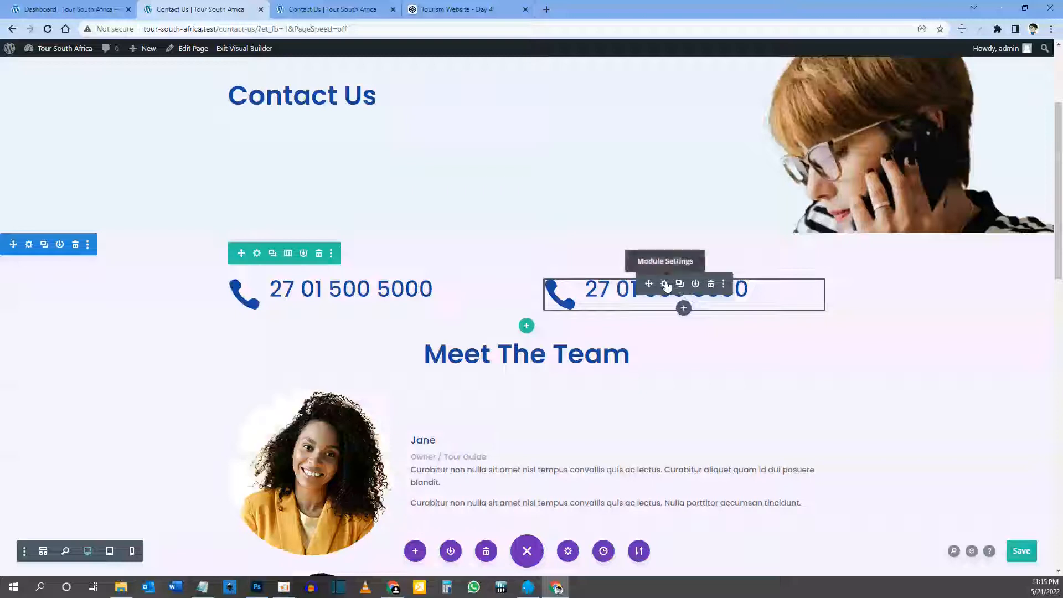
pyautogui.click(665, 284)
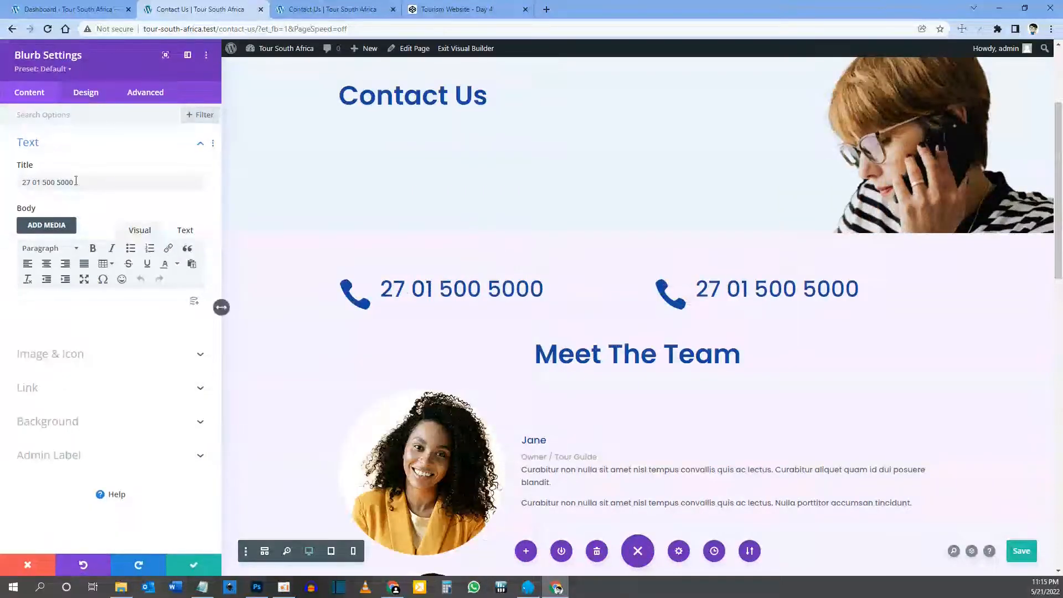
pyautogui.moveTo(86, 182); pyautogui.dragTo(18, 183)
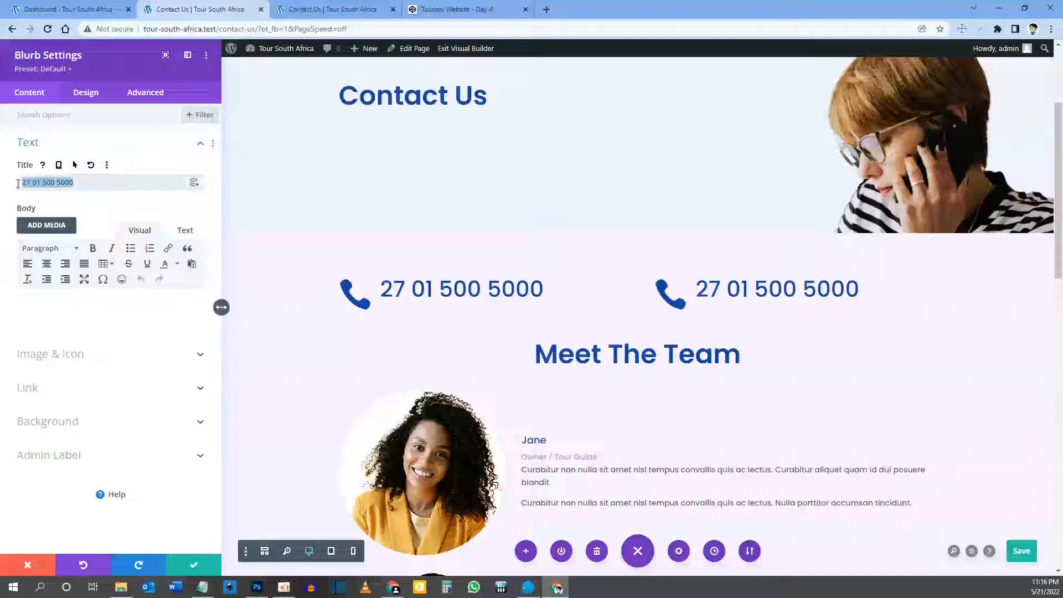
pyautogui.write('info@tour-south-africa.test')
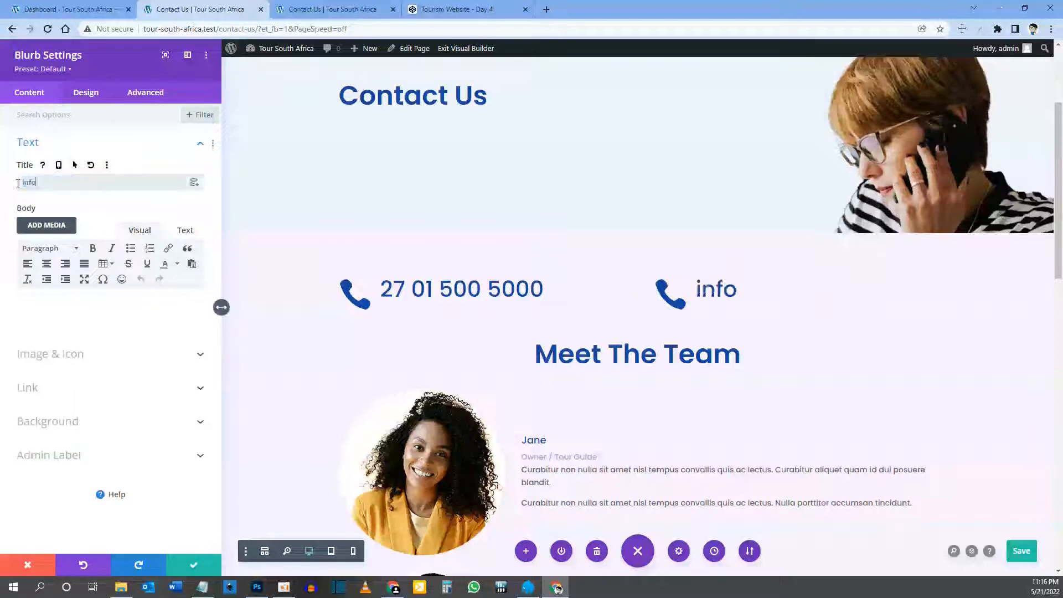
pyautogui.press('Left')
pyautogui.press('Left')
pyautogui.press('Left')
pyautogui.press('Left')
pyautogui.press('Left')
pyautogui.press('Left')
pyautogui.press('Left')
pyautogui.press('Left')
pyautogui.press('Left')
pyautogui.press('Left')
pyautogui.press('Left')
pyautogui.press('Left')
pyautogui.press('Left')
pyautogui.press('Left')
pyautogui.press('Left')
pyautogui.press('Left')
pyautogui.press('Left')
pyautogui.press('Left')
pyautogui.press('Left')
pyautogui.press('Left')
pyautogui.press('BackSpace')
pyautogui.press('Delete')
pyautogui.press('Delete')
pyautogui.press('Delete')
pyautogui.press('Delete')
pyautogui.press('Delete')
pyautogui.press('Delete')
pyautogui.press('Delete')
pyautogui.press('Delete')
pyautogui.press('Delete')
pyautogui.press('Delete')
pyautogui.press('Delete')
pyautogui.press('Delete')
pyautogui.press('Delete')
pyautogui.press('Delete')
pyautogui.write('sa')
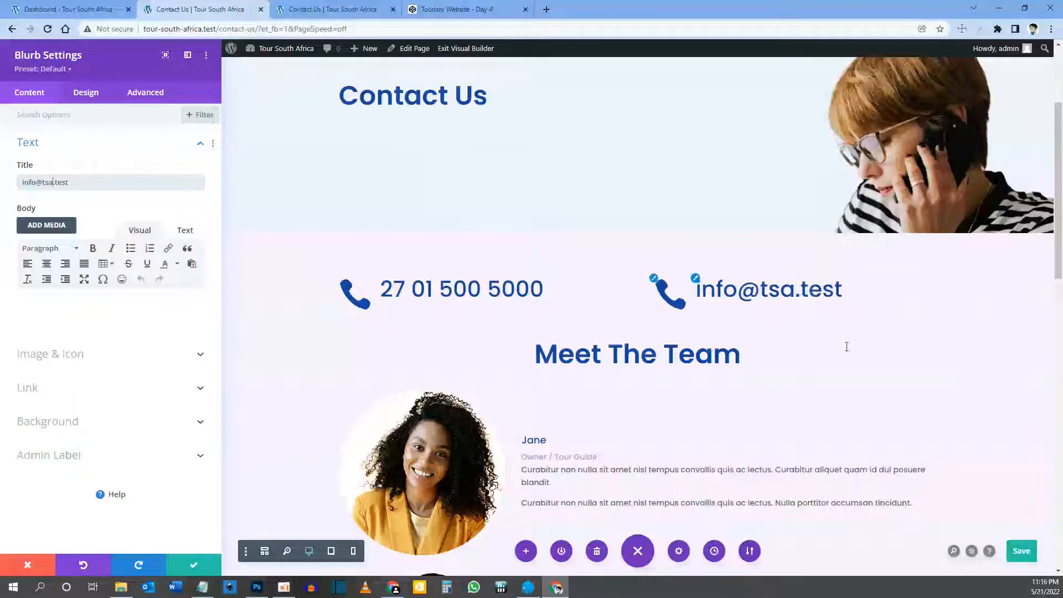
pyautogui.click(766, 293)
# Step: Give the e-mail blurb an envelope icon and save its settings
pyautogui.click(55, 355)
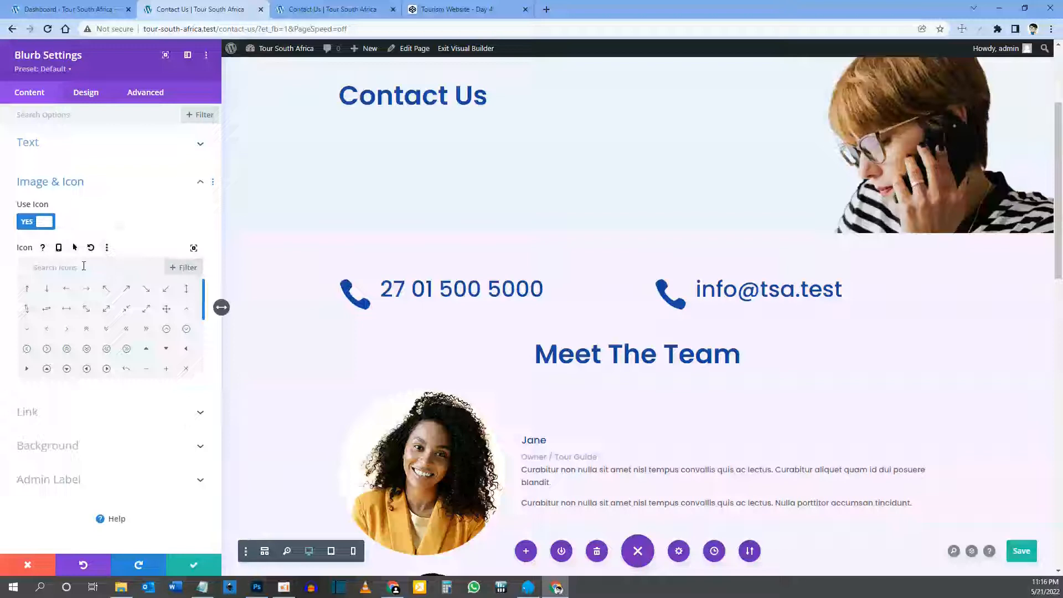
pyautogui.write('email')
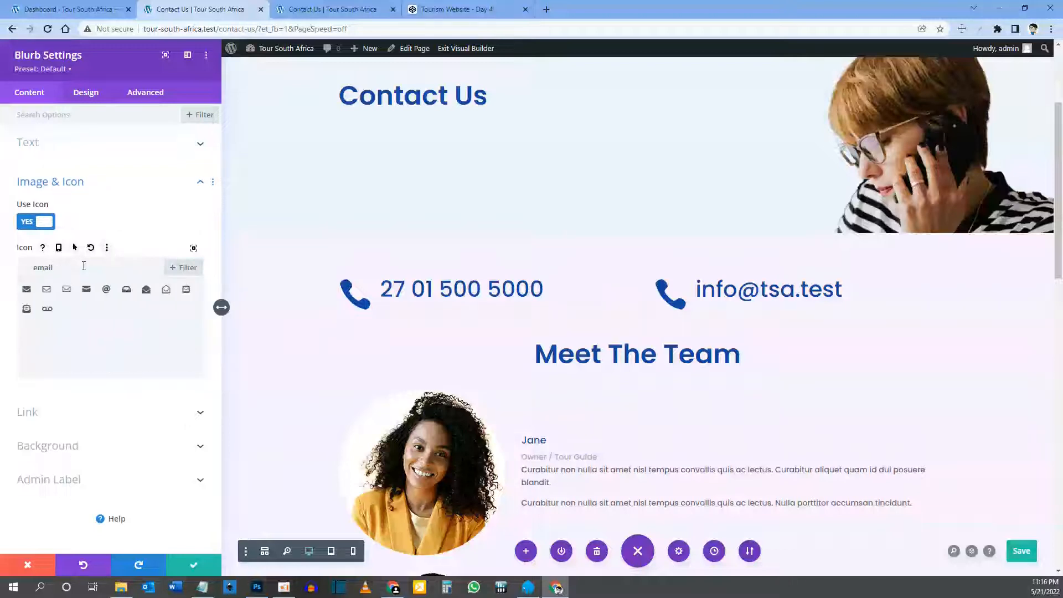
pyautogui.click(27, 290)
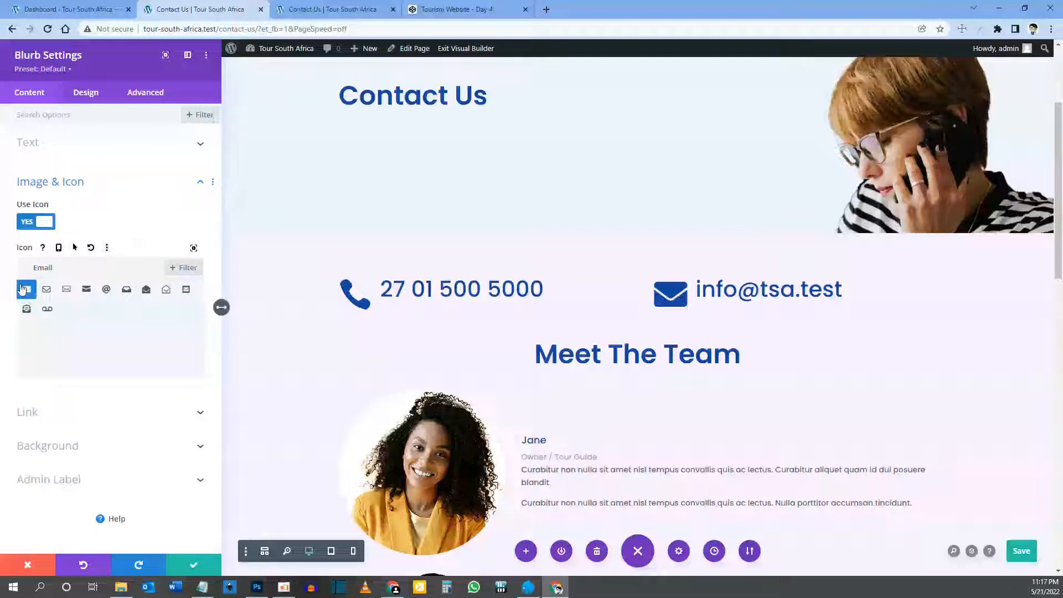
pyautogui.click(198, 565)
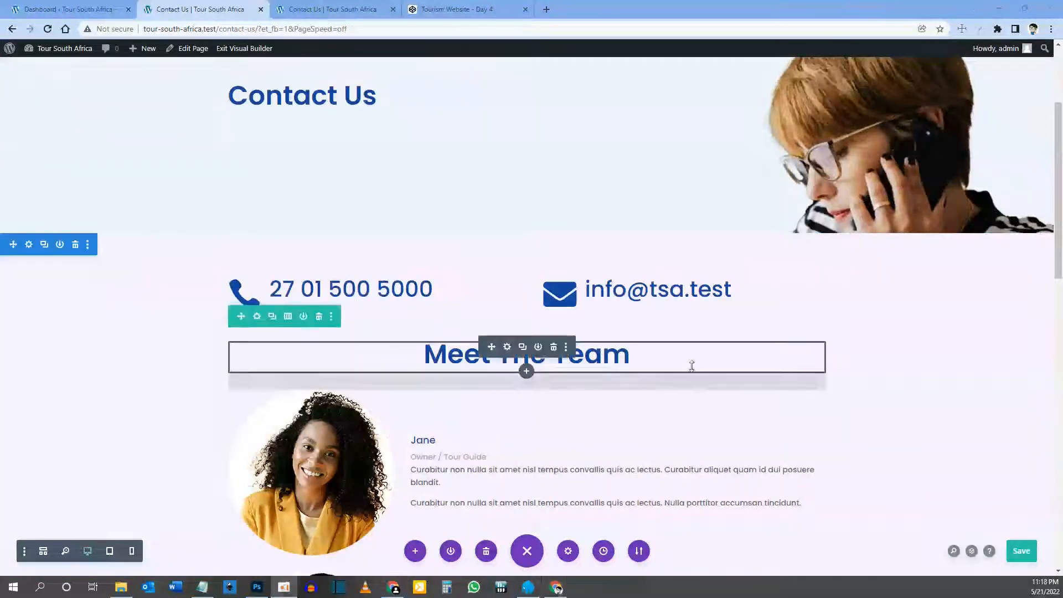
# Step: Replace the heading text 'Meet The Team' with 'Send Us A Message' and save
pyautogui.click(508, 348)
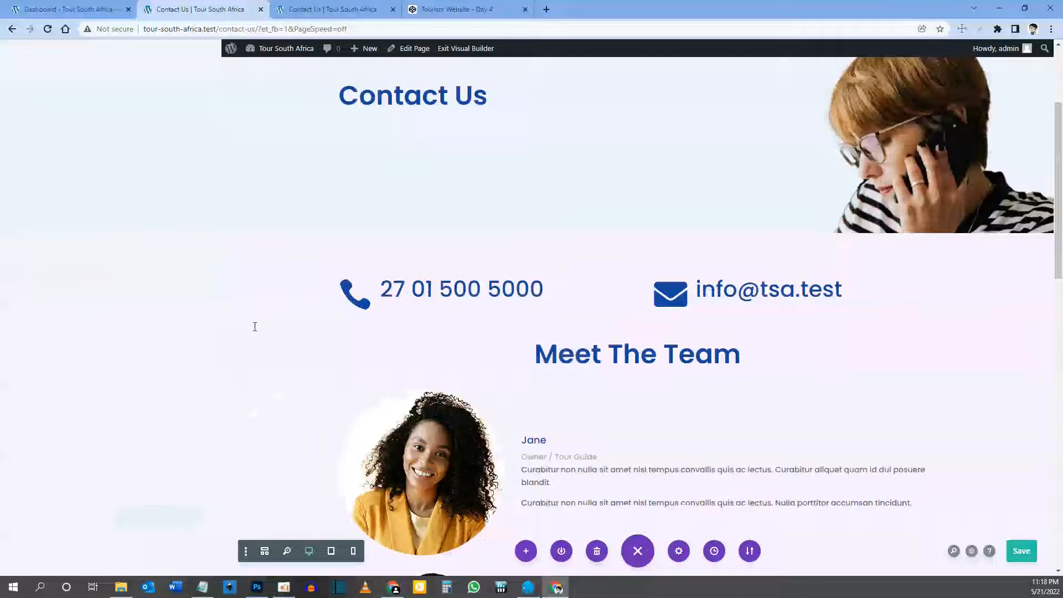
pyautogui.moveTo(129, 266); pyautogui.dragTo(20, 266)
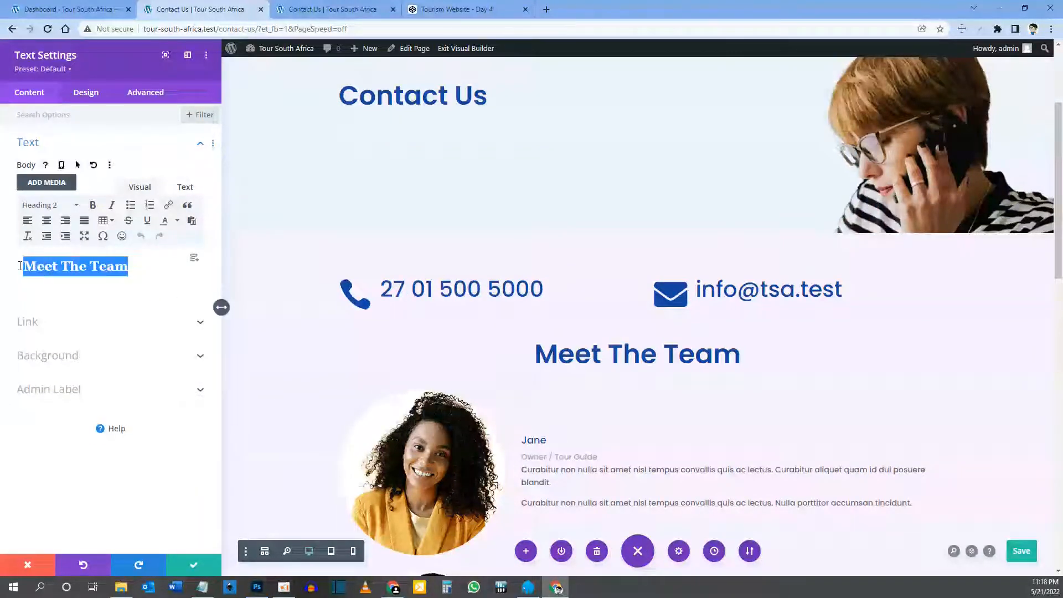
pyautogui.write('Send Us A Message')
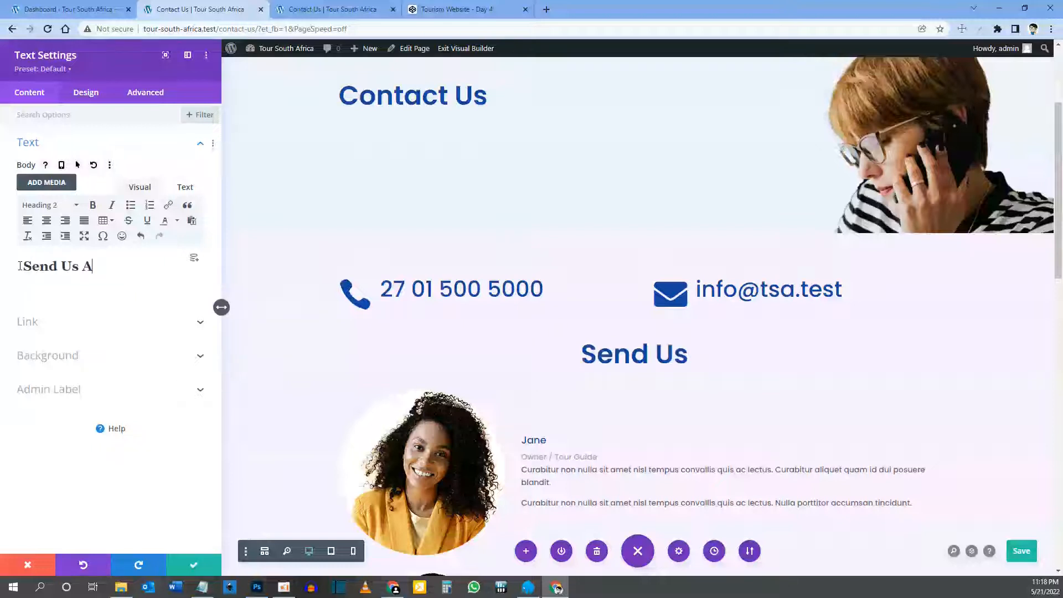
pyautogui.click(198, 569)
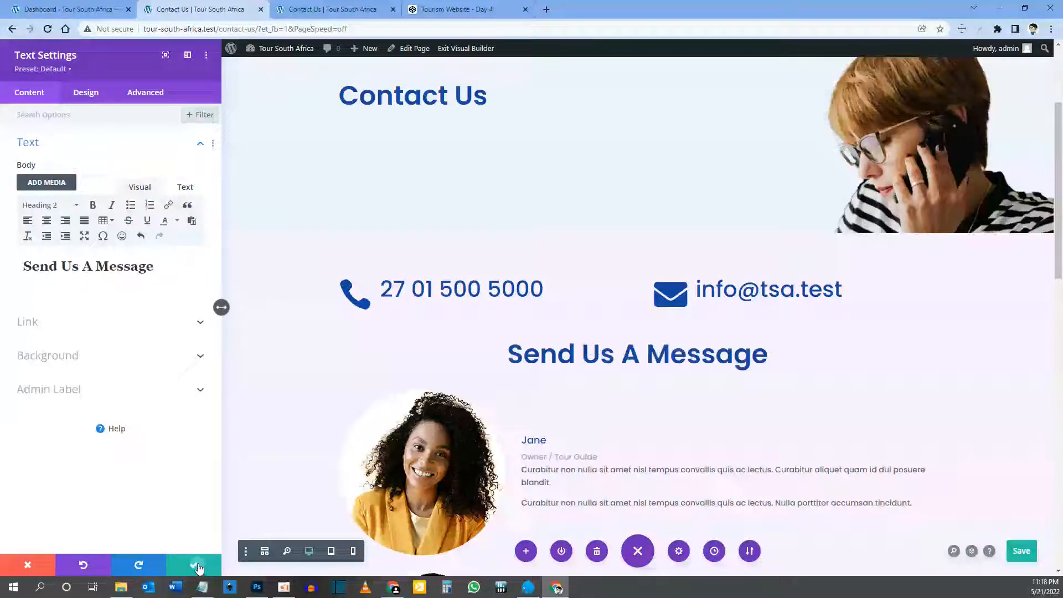
# Step: Delete the three team member cards below the Send Us A Message heading
pyautogui.scroll(-3, 584, 419)
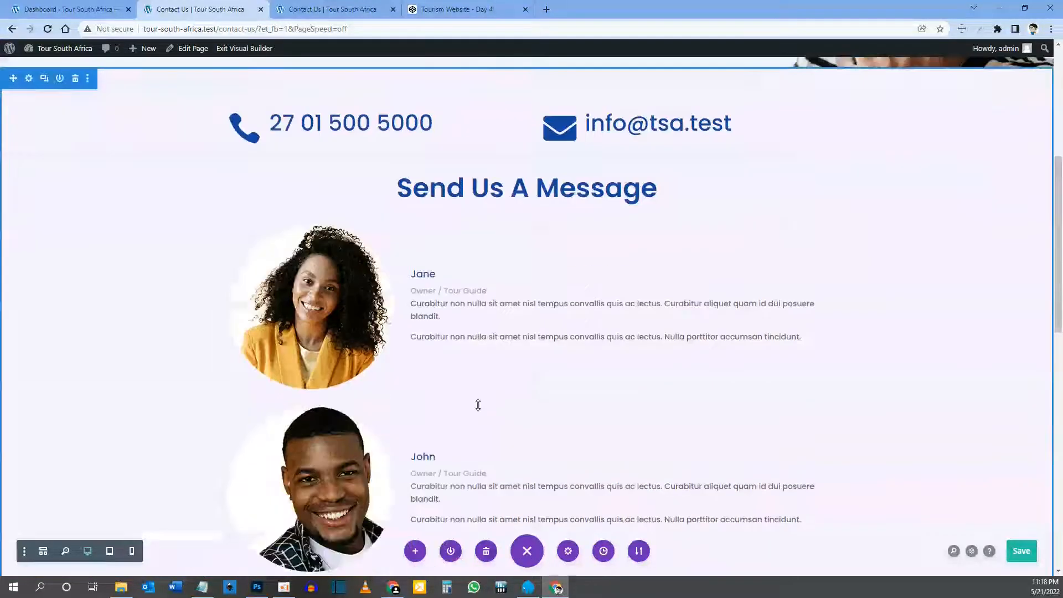
pyautogui.moveTo(454, 272)
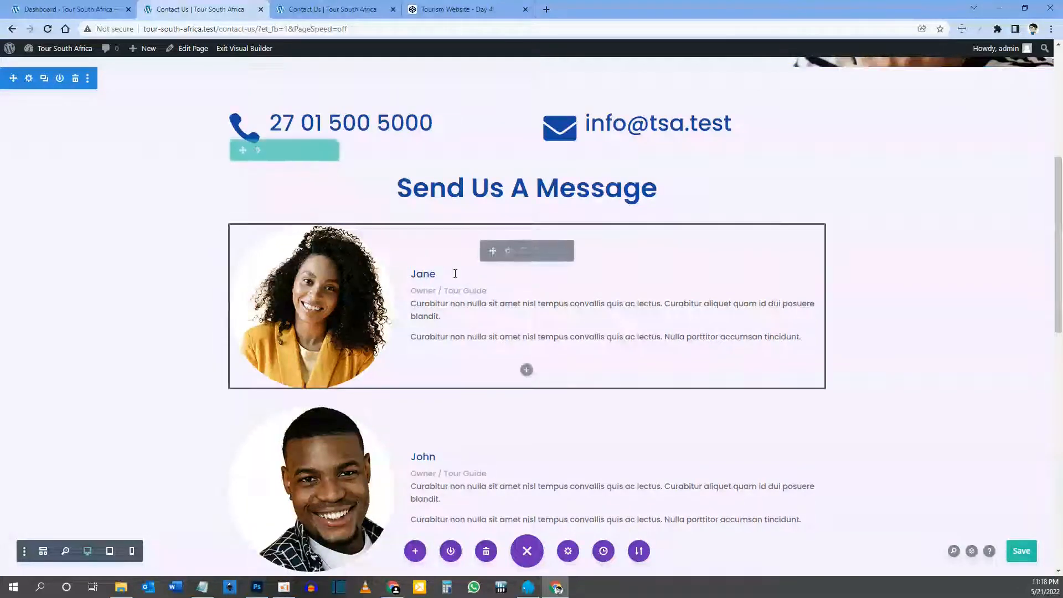
pyautogui.click(554, 252)
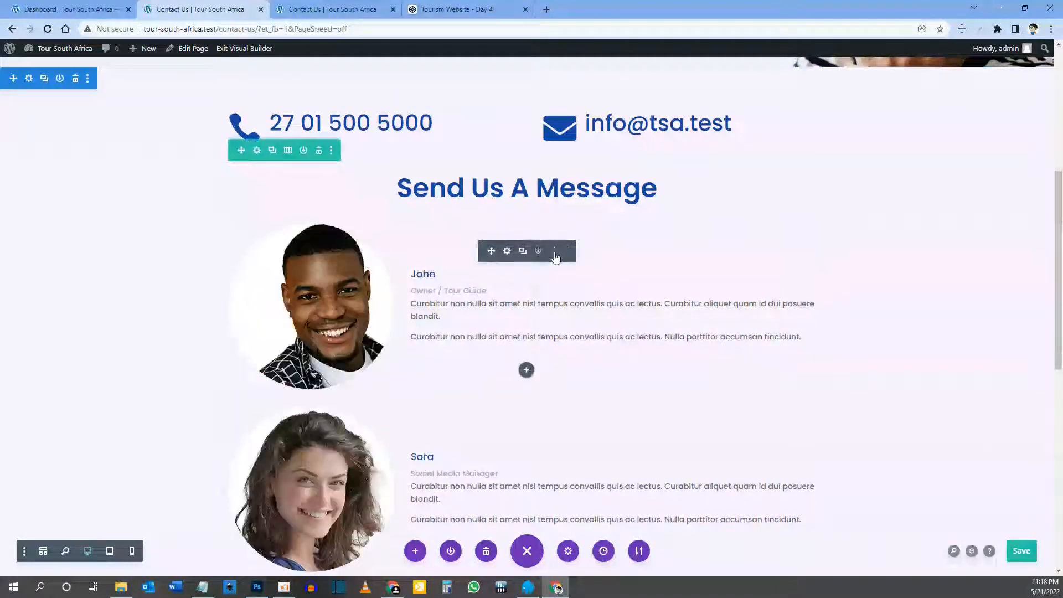
pyautogui.click(553, 252)
pyautogui.click(554, 252)
# Step: Insert a Contact Form module under the heading
pyautogui.moveTo(527, 208)
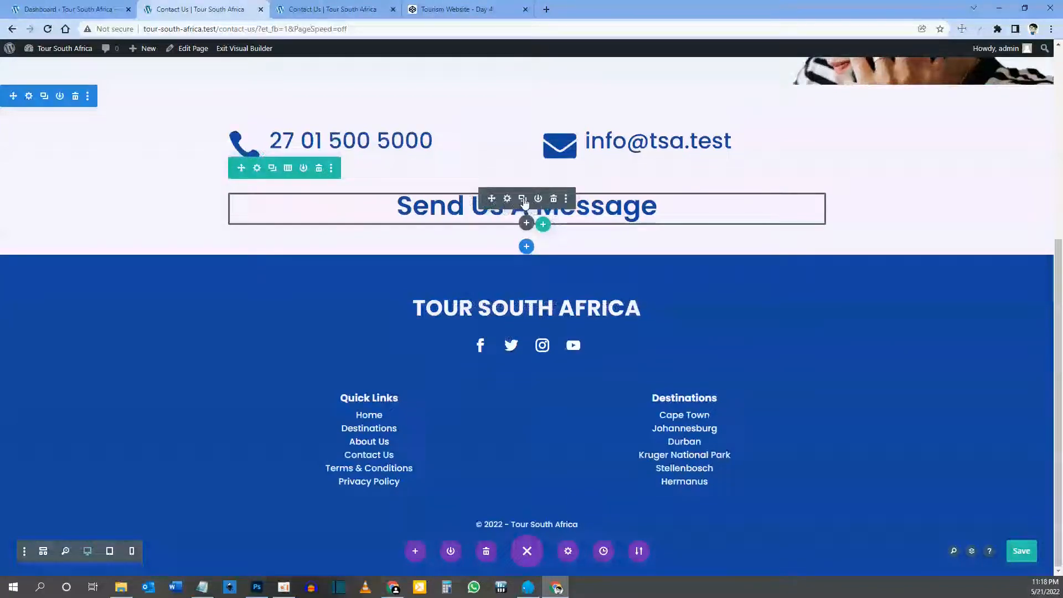
pyautogui.click(527, 223)
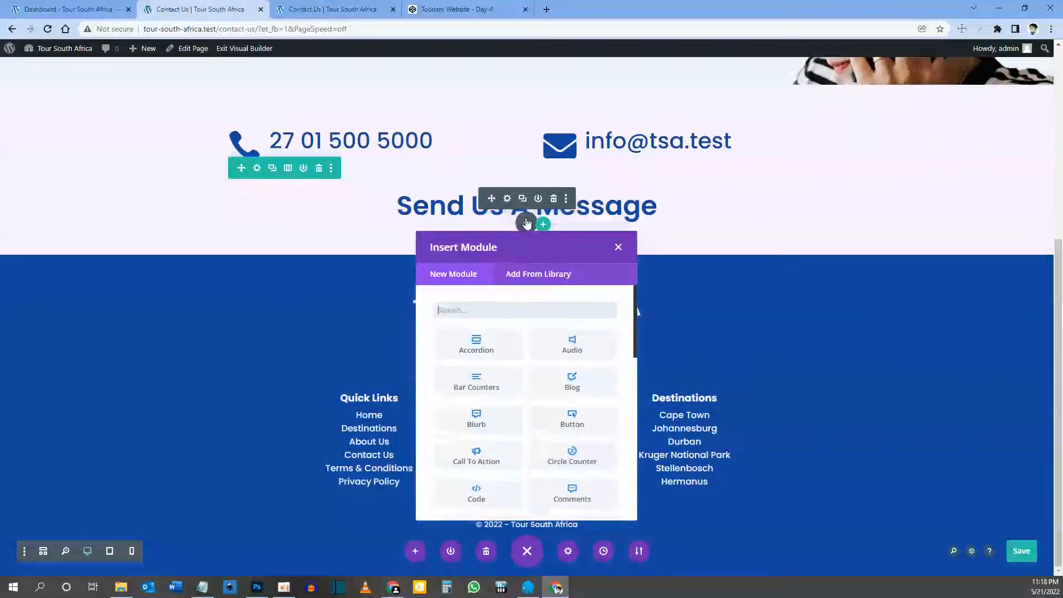
pyautogui.write('contact')
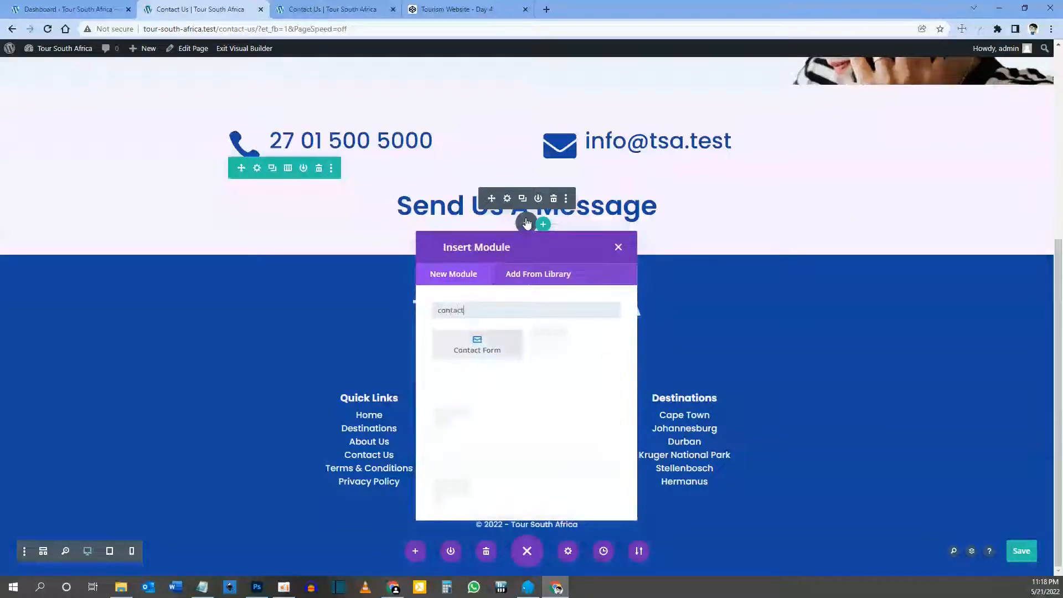
pyautogui.click(487, 353)
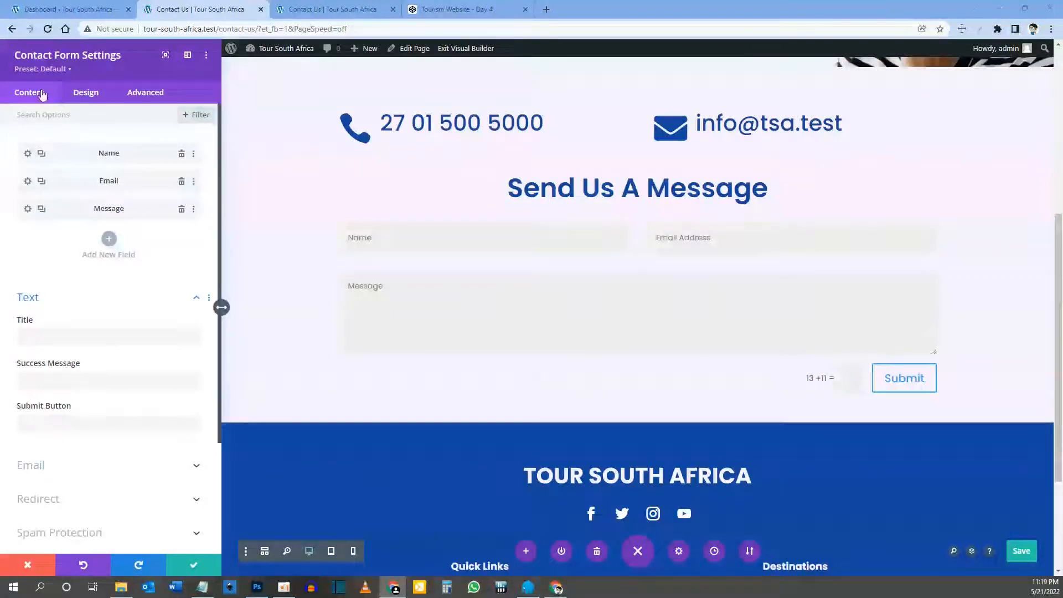
# Step: Duplicate the Name field and rename the copy's ID and title to Last Name
pyautogui.hotkey('ctrl', 's')
pyautogui.click(41, 153)
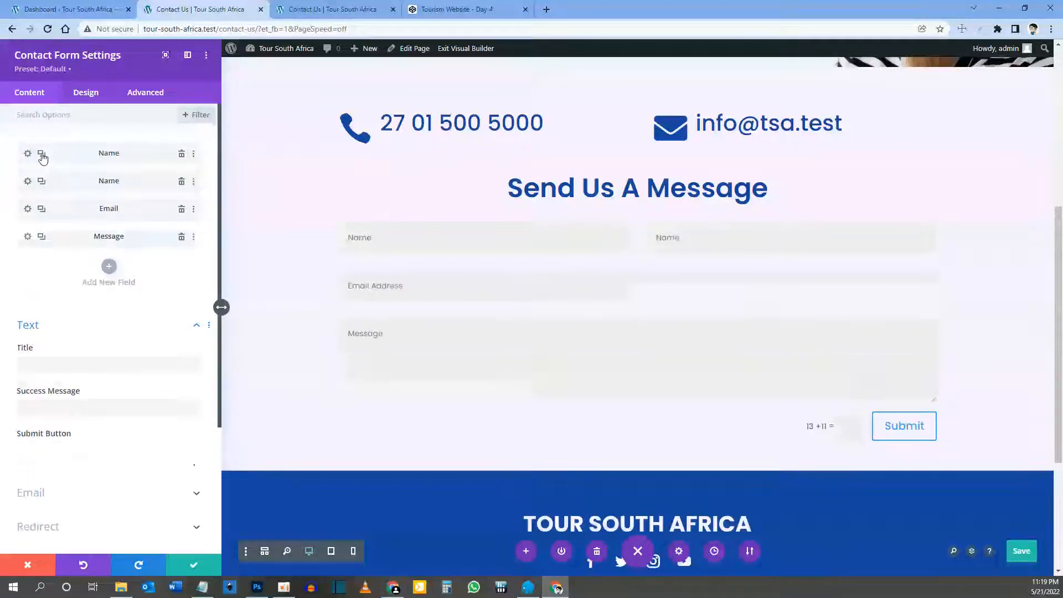
pyautogui.click(27, 182)
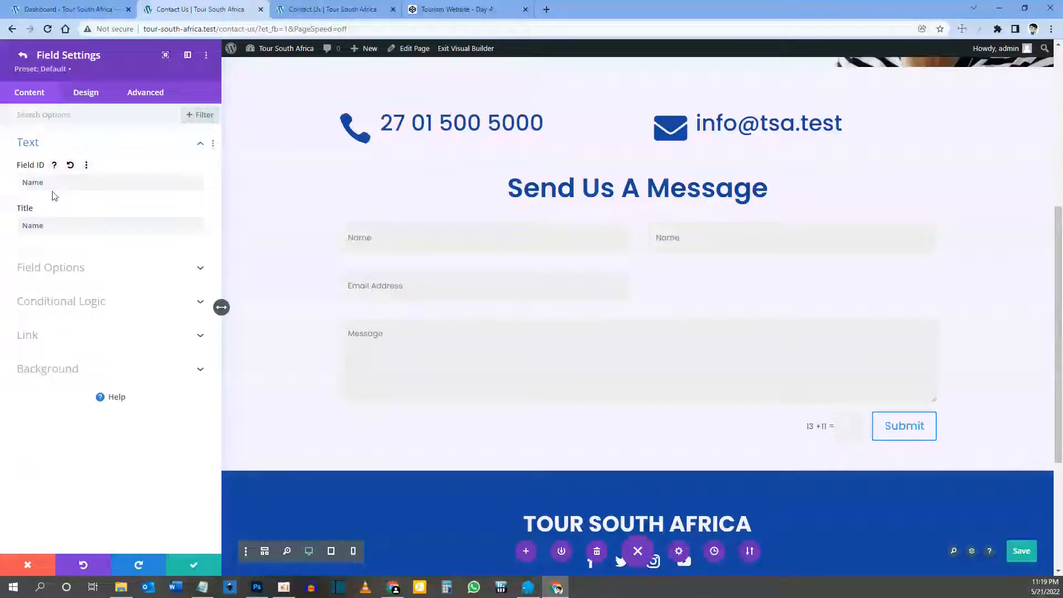
pyautogui.click(25, 182)
pyautogui.write('Last')
pyautogui.click(23, 225)
pyautogui.write('Last')
pyautogui.click(23, 56)
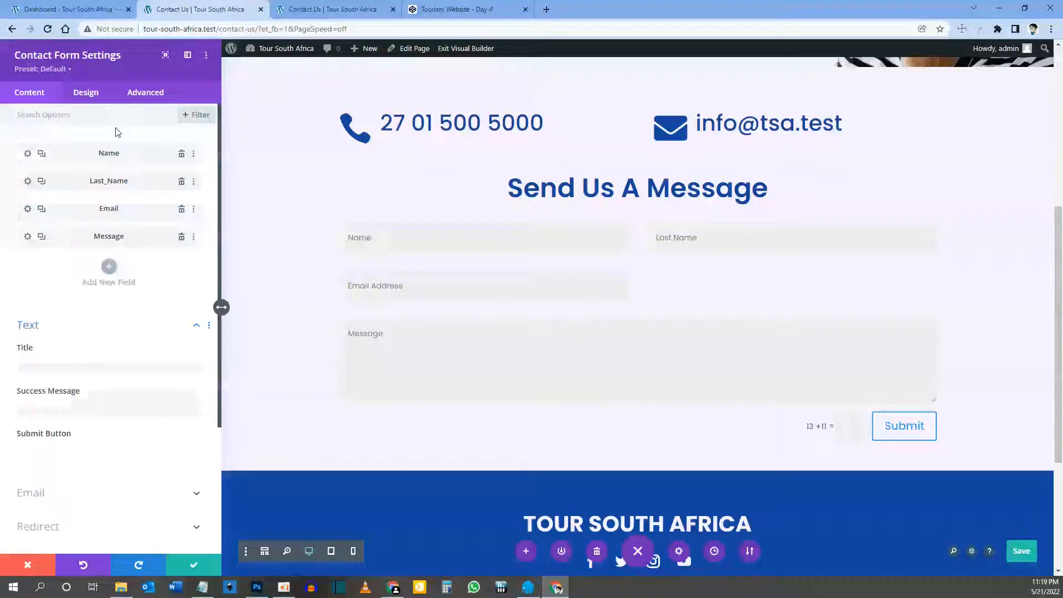
# Step: Rename the original Name field's ID and title to First Name, then save the page
pyautogui.click(27, 155)
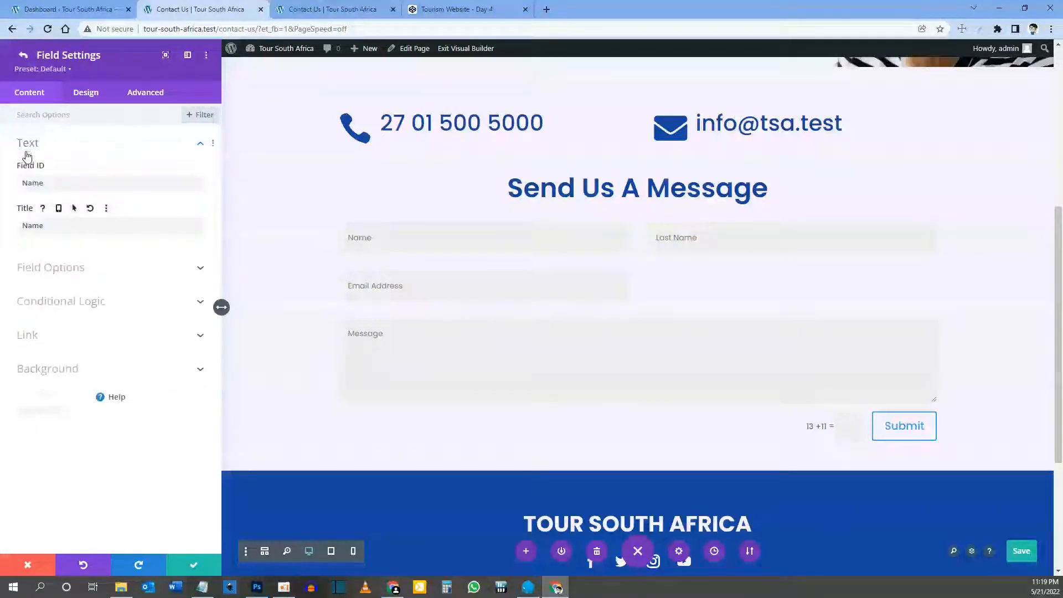
pyautogui.click(25, 179)
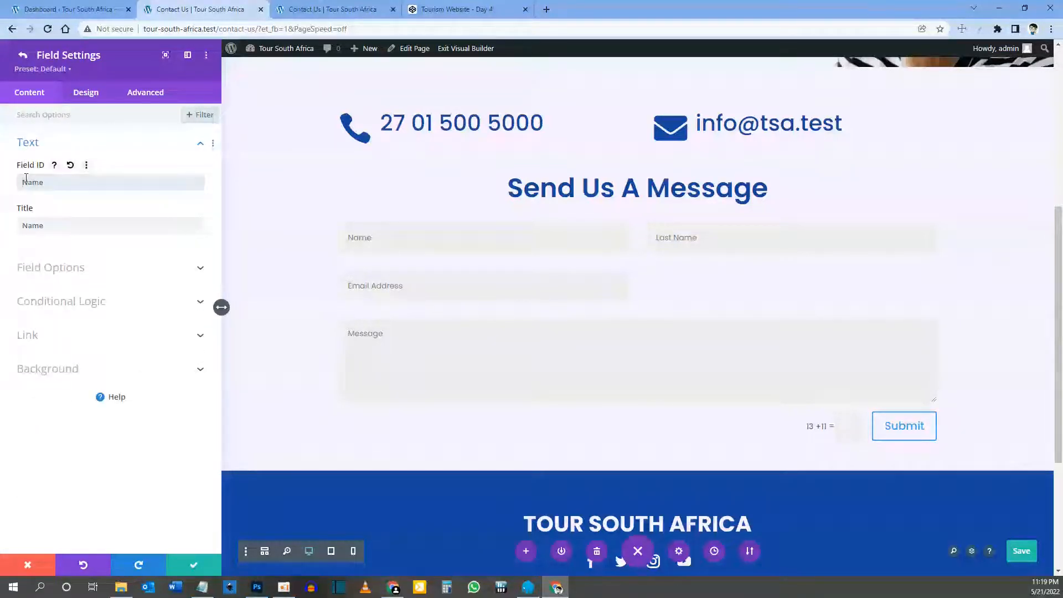
pyautogui.write('First')
pyautogui.press('Tab')
pyautogui.press('Left')
pyautogui.write('First')
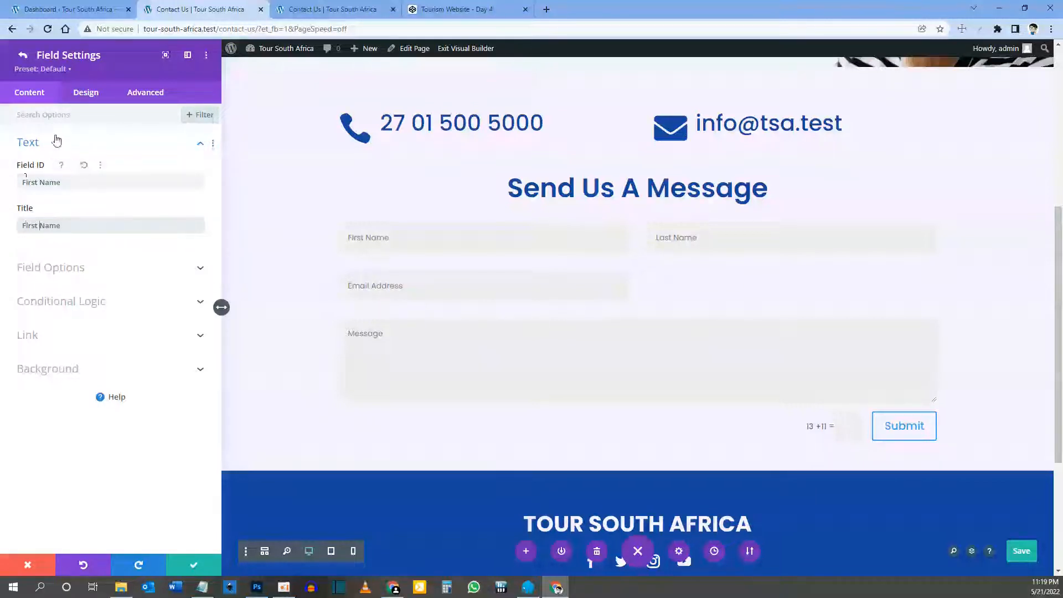
pyautogui.click(21, 54)
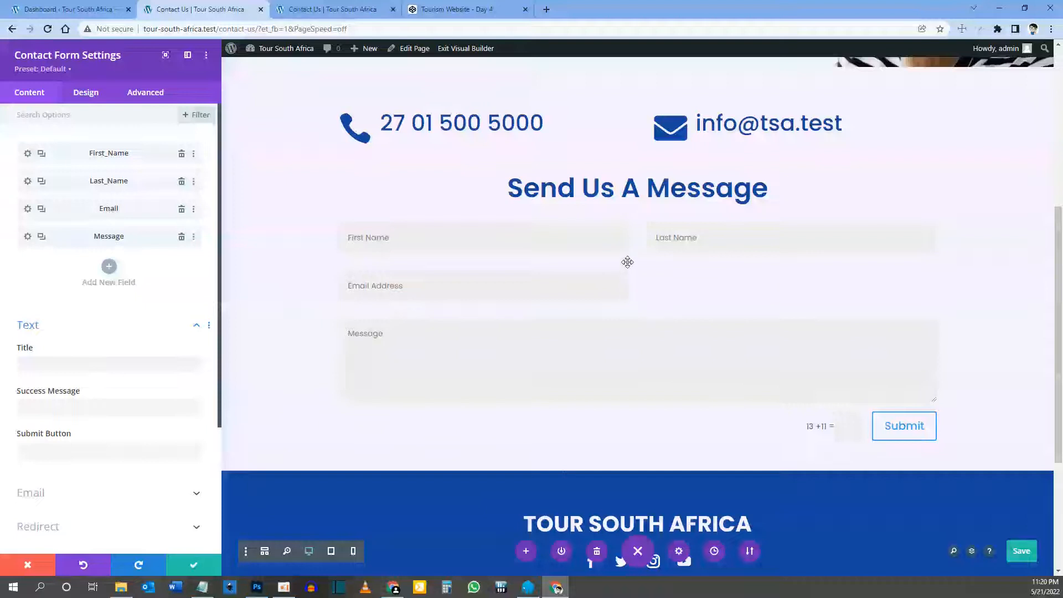
pyautogui.hotkey('ctrl', 's')
# Step: Turn on Make Fullwidth for the Email field
pyautogui.click(27, 209)
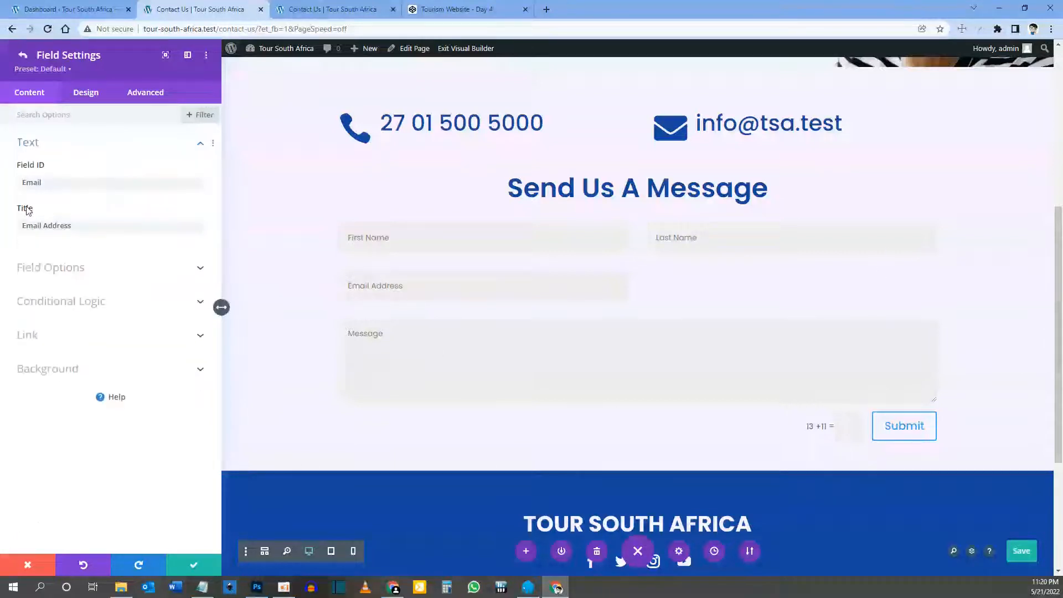
pyautogui.click(83, 94)
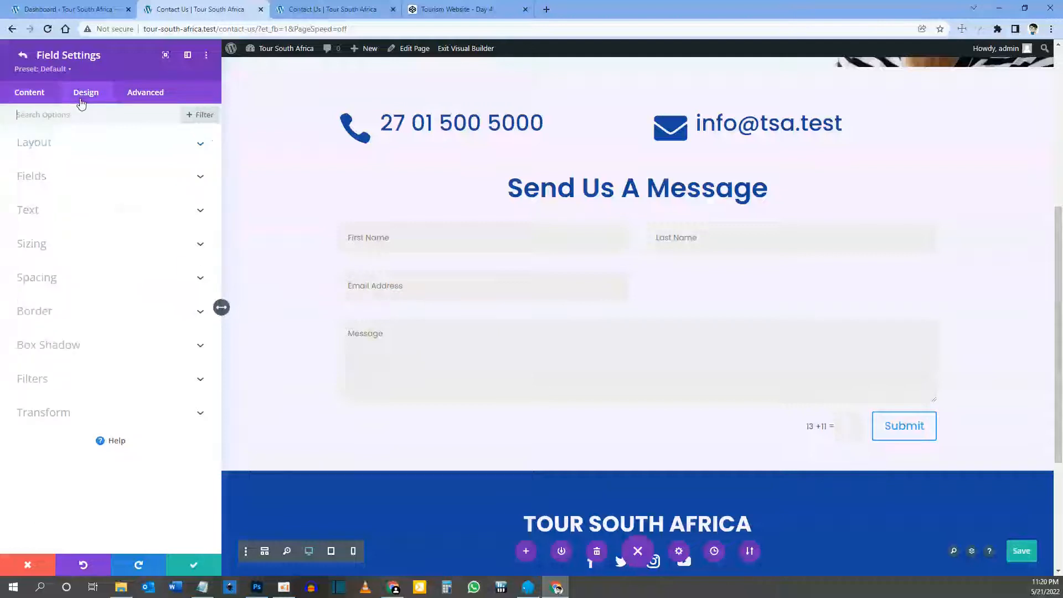
pyautogui.click(47, 145)
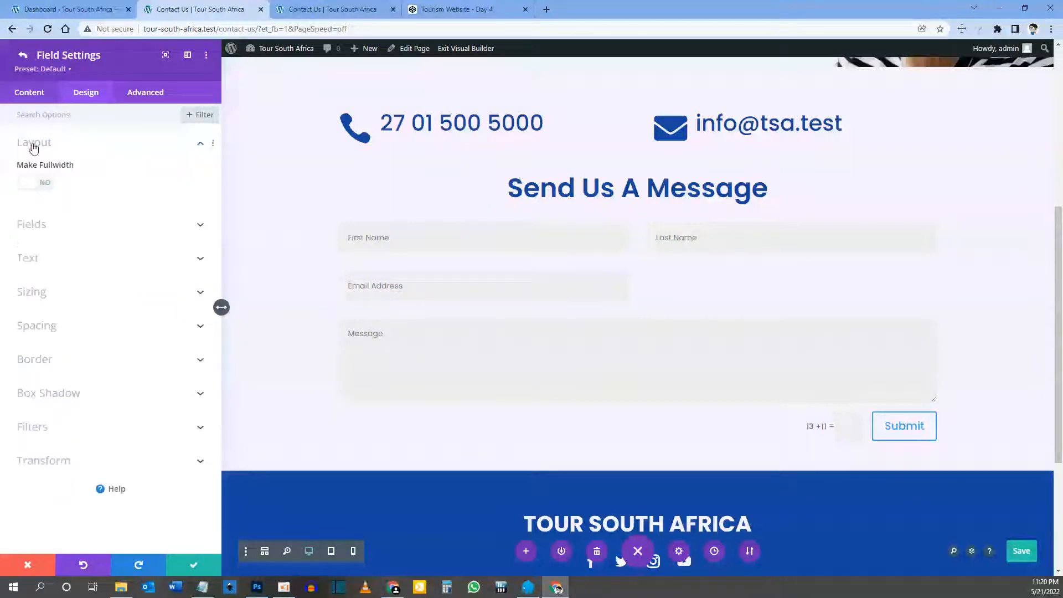
pyautogui.click(44, 186)
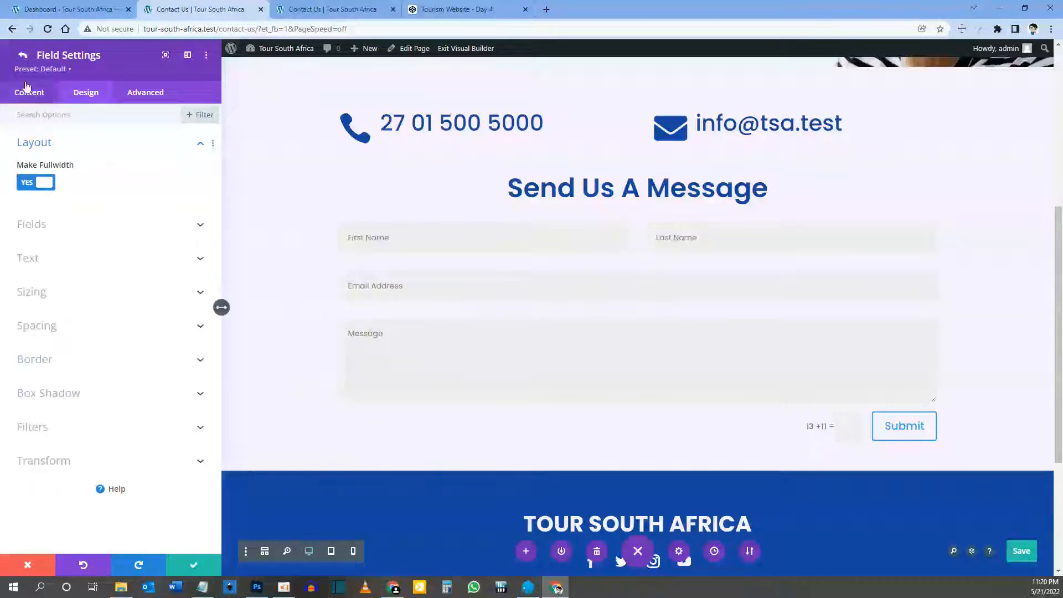
pyautogui.click(22, 58)
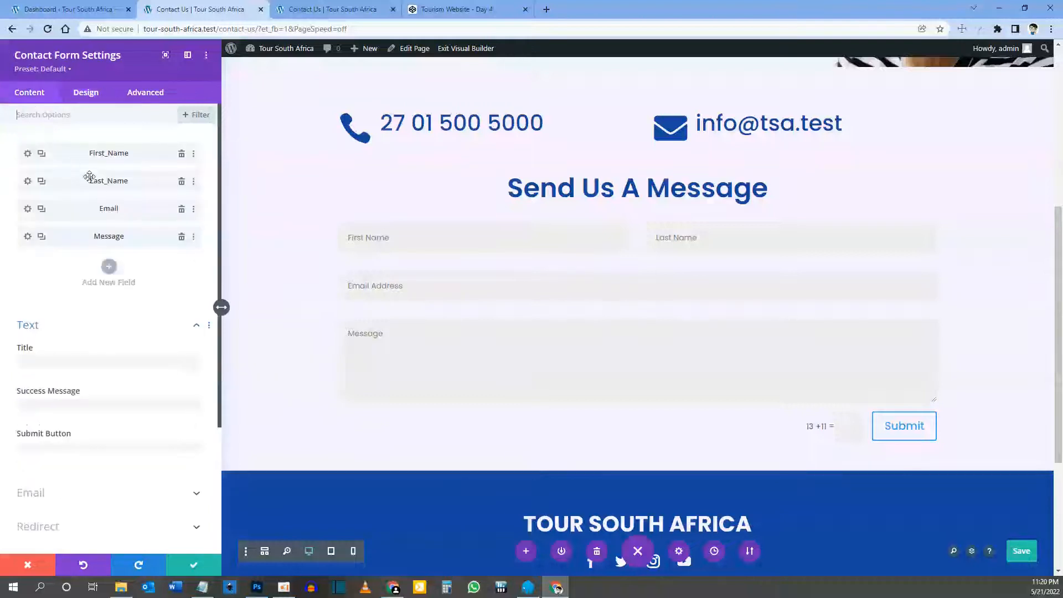
# Step: Duplicate the Email field as a 'Subject' field with ID Subject and type Input Field
pyautogui.click(41, 210)
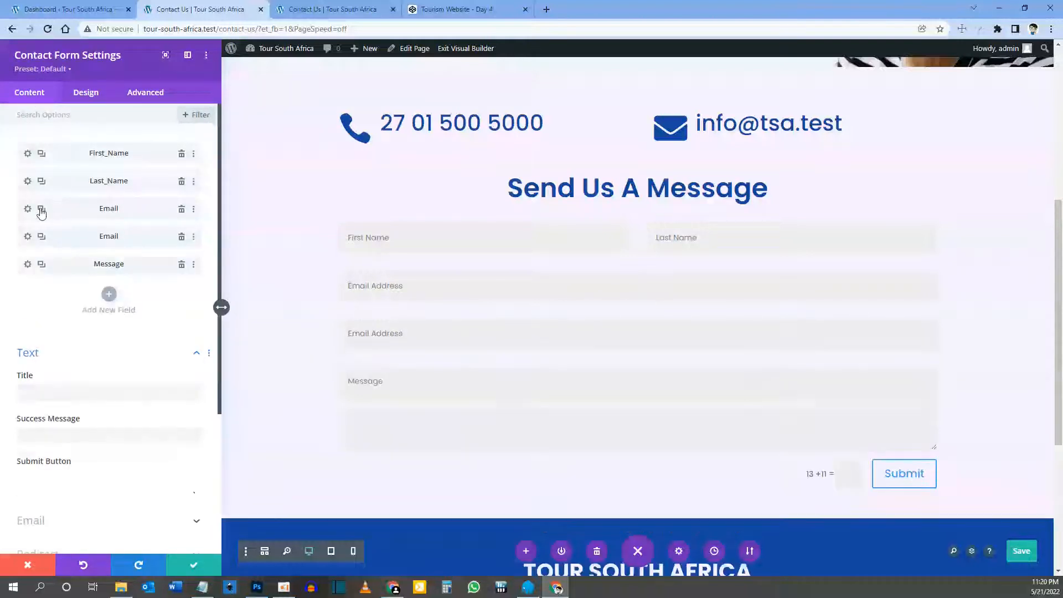
pyautogui.click(27, 237)
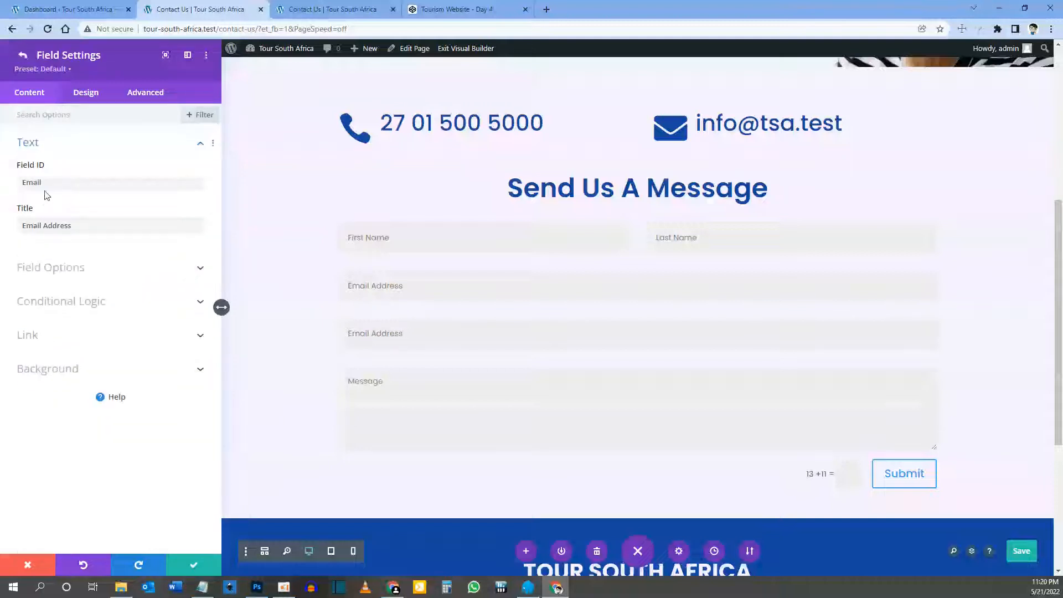
pyautogui.moveTo(46, 182); pyautogui.dragTo(7, 177)
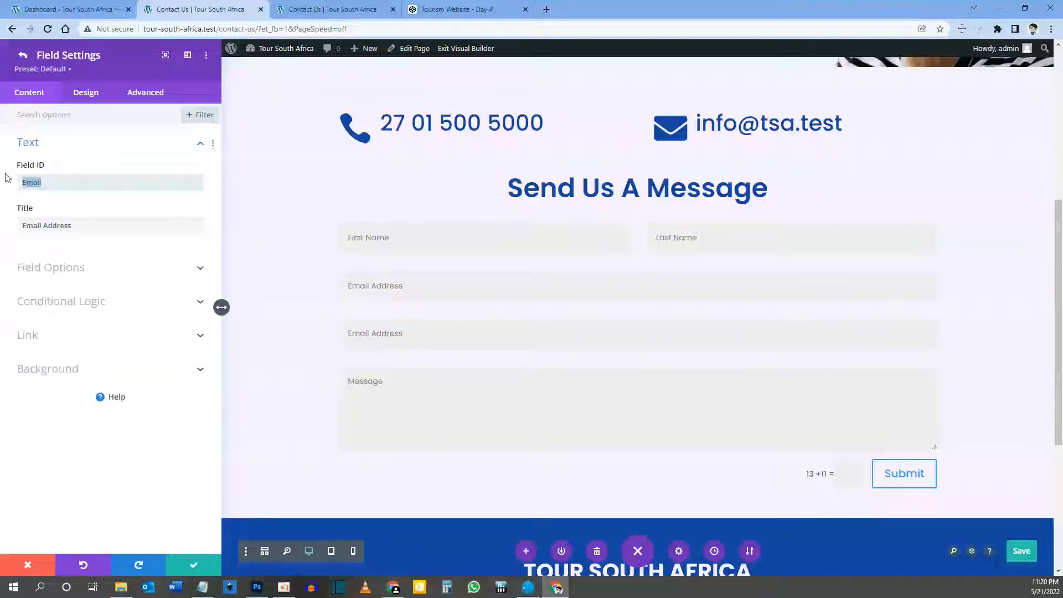
pyautogui.write('Subject')
pyautogui.press('Tab')
pyautogui.write('Subject')
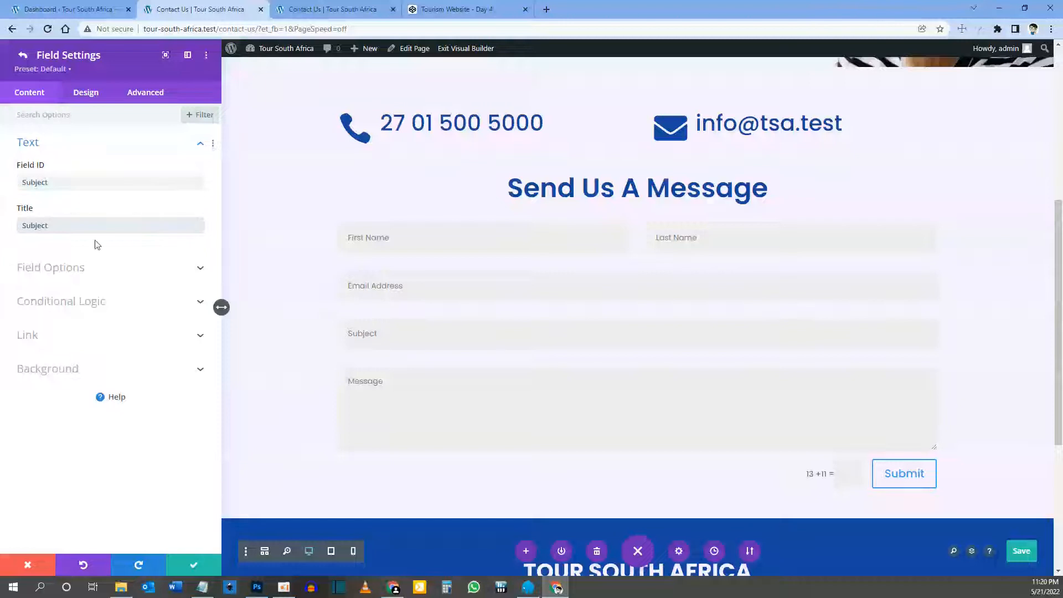
pyautogui.click(60, 267)
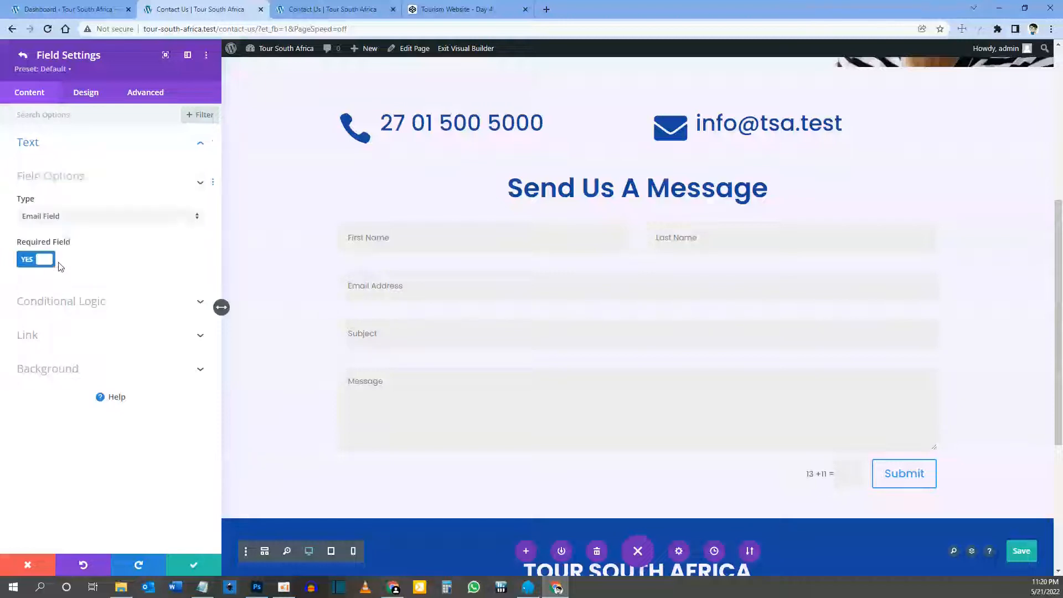
pyautogui.click(61, 228)
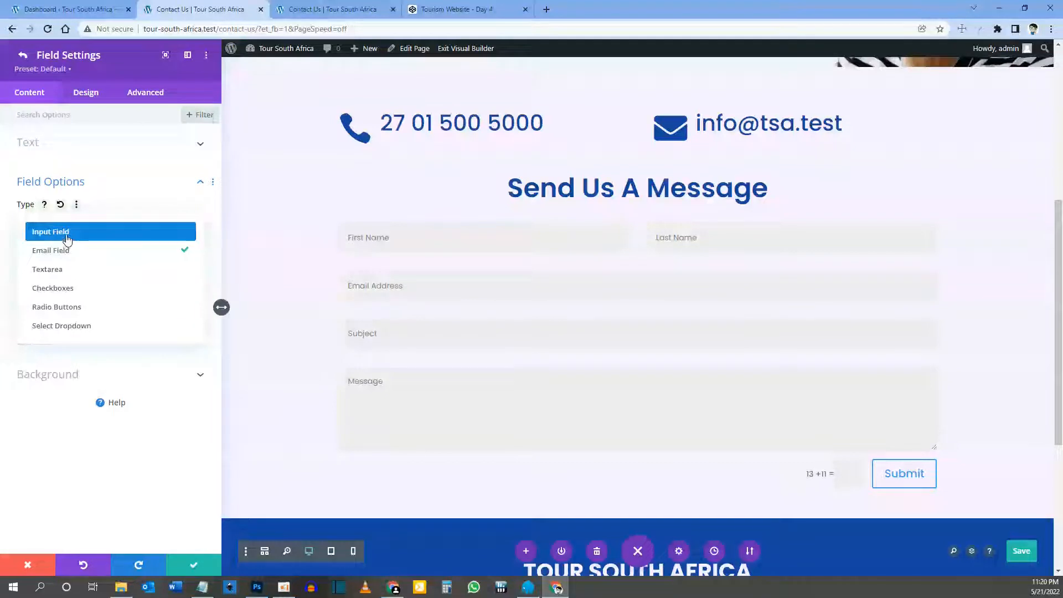
pyautogui.click(67, 239)
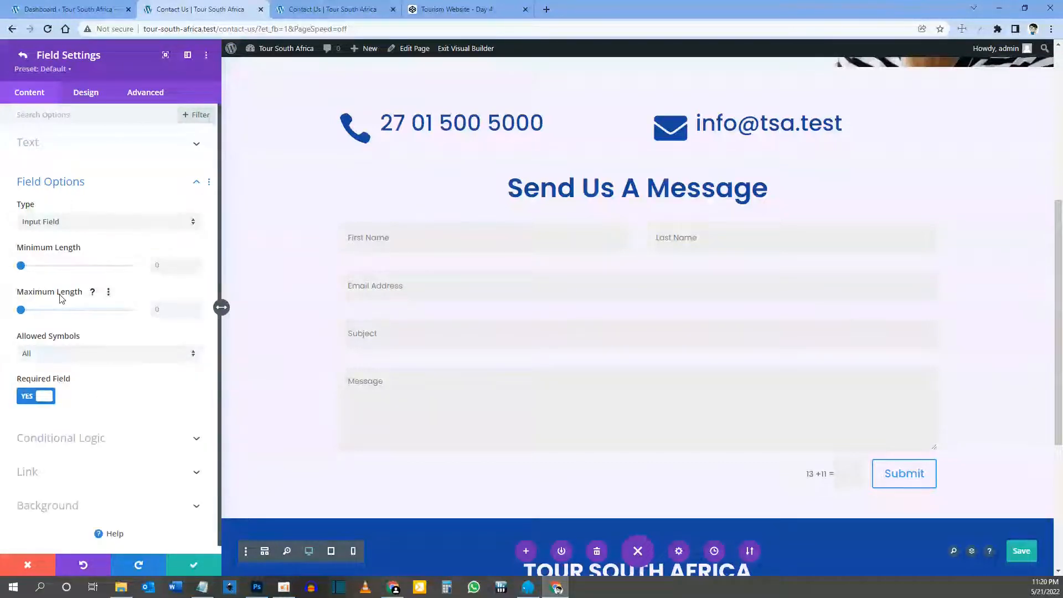
pyautogui.scroll(-1, 62, 299)
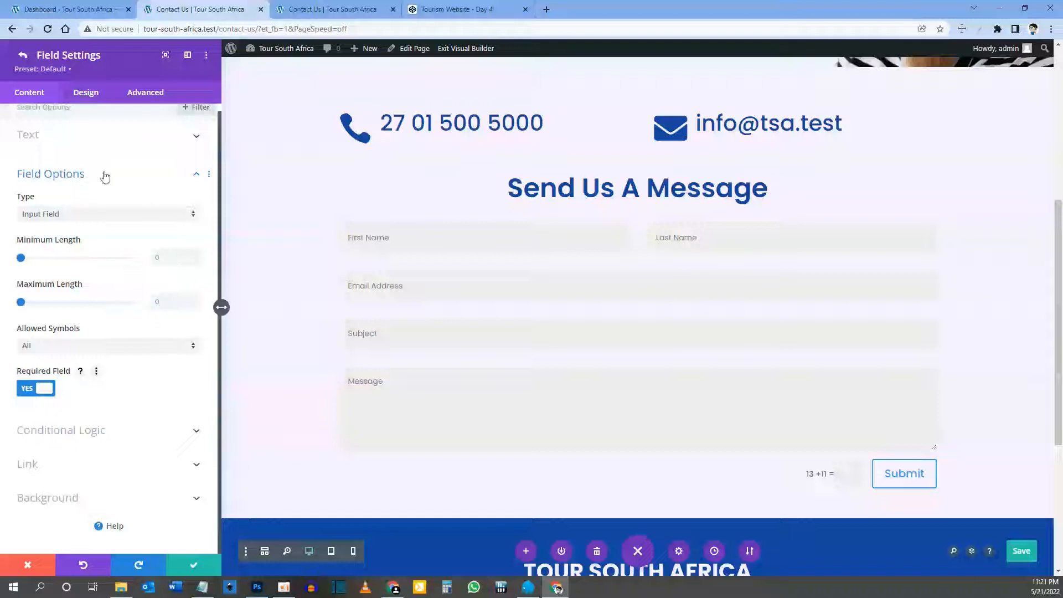
pyautogui.scroll(1, 84, 265)
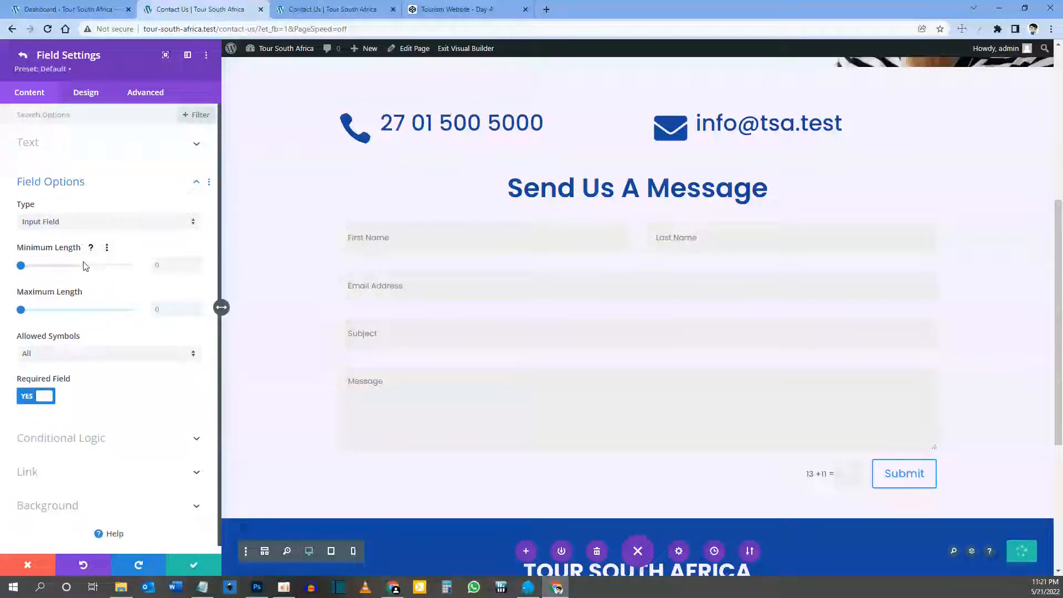
# Step: Append '(Required)' to the First Name field title and select that suffix for reuse
pyautogui.click(23, 56)
pyautogui.click(27, 154)
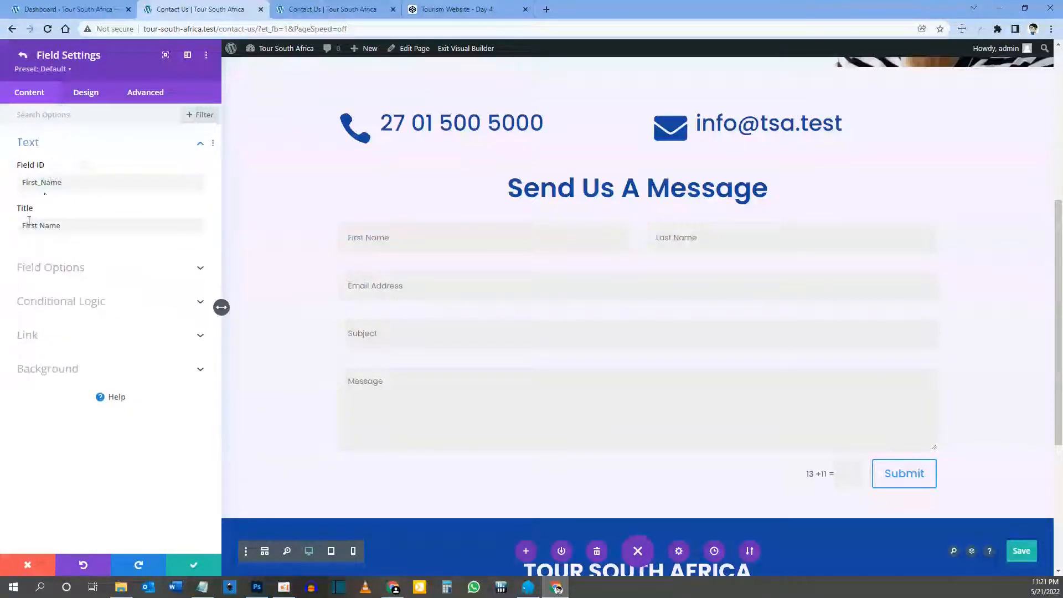
pyautogui.click(101, 218)
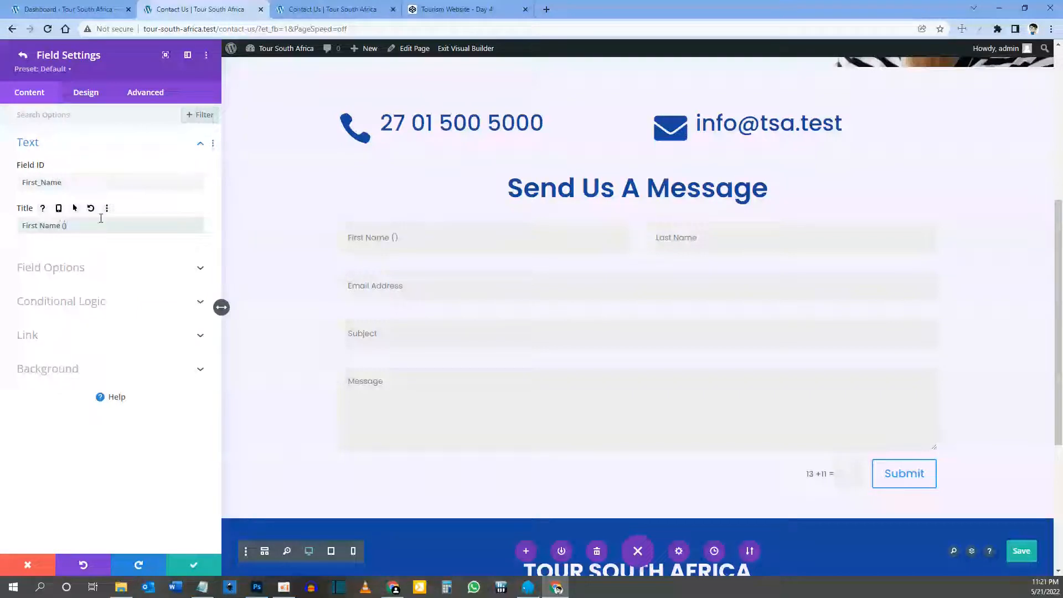
pyautogui.write('(Required')
pyautogui.hotkey('ctrl', 'shift', 'Left')
pyautogui.hotkey('ctrl', 'c')
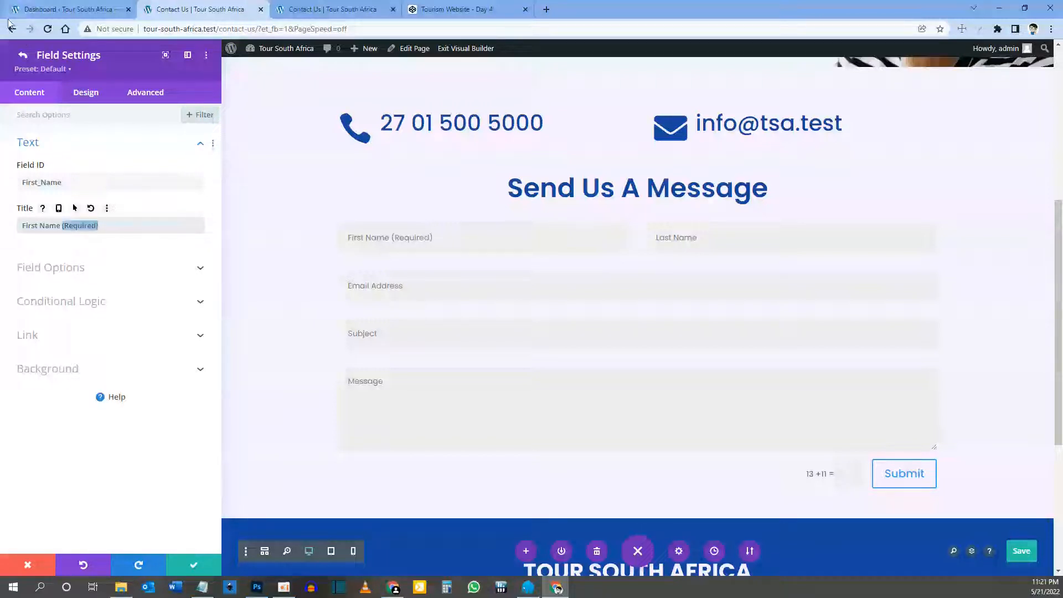
pyautogui.click(21, 55)
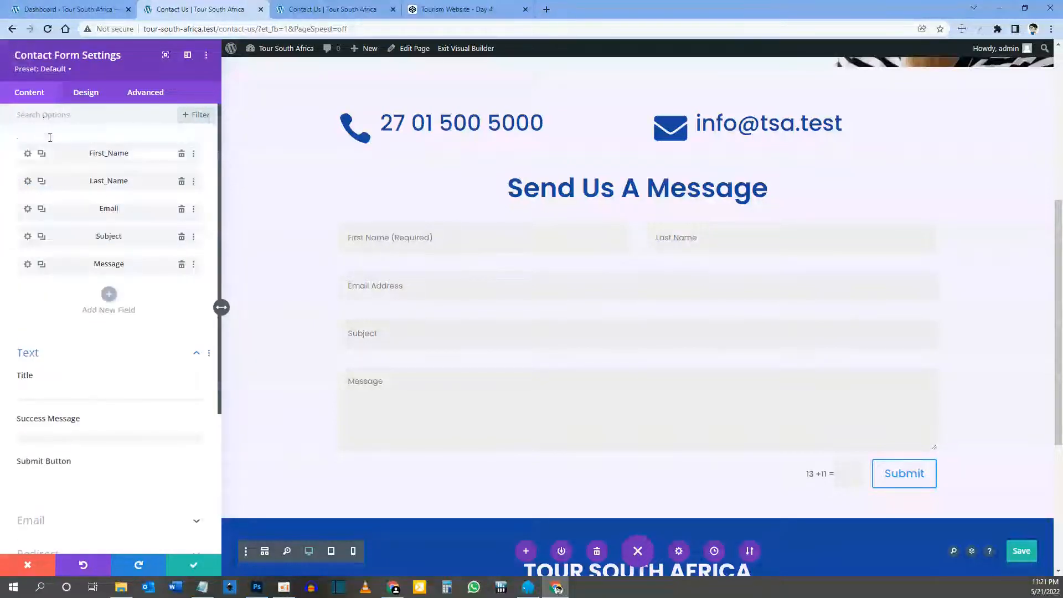
# Step: Paste '(Required)' onto the Last Name, Email Address and Subject field titles
pyautogui.click(27, 184)
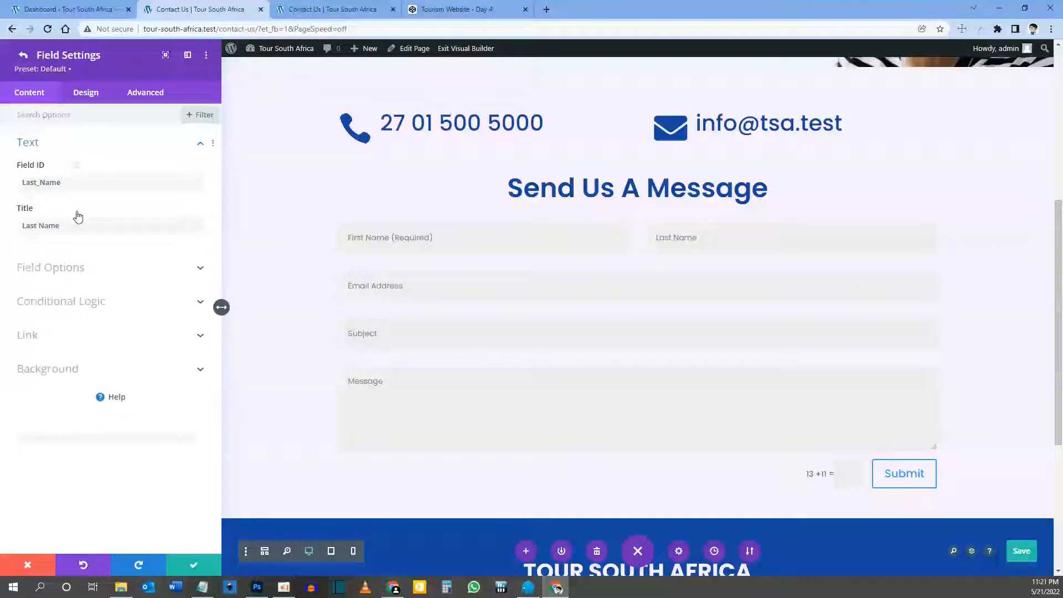
pyautogui.hotkey('ctrl', 'v')
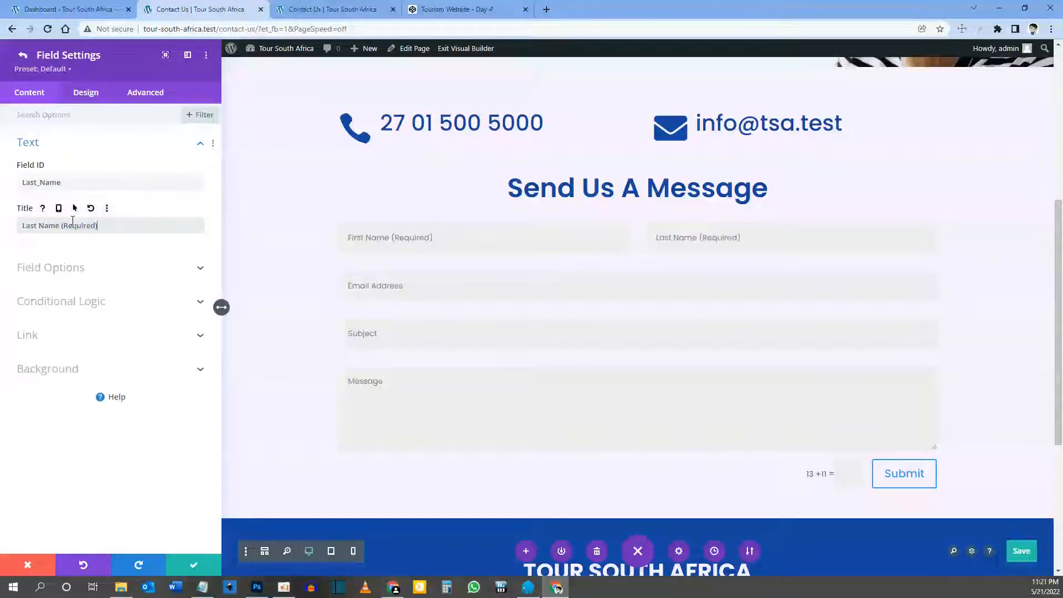
pyautogui.click(22, 55)
pyautogui.click(28, 209)
pyautogui.hotkey('ctrl', 'v')
pyautogui.click(23, 55)
pyautogui.click(28, 235)
pyautogui.click(69, 225)
pyautogui.hotkey('ctrl', 'v')
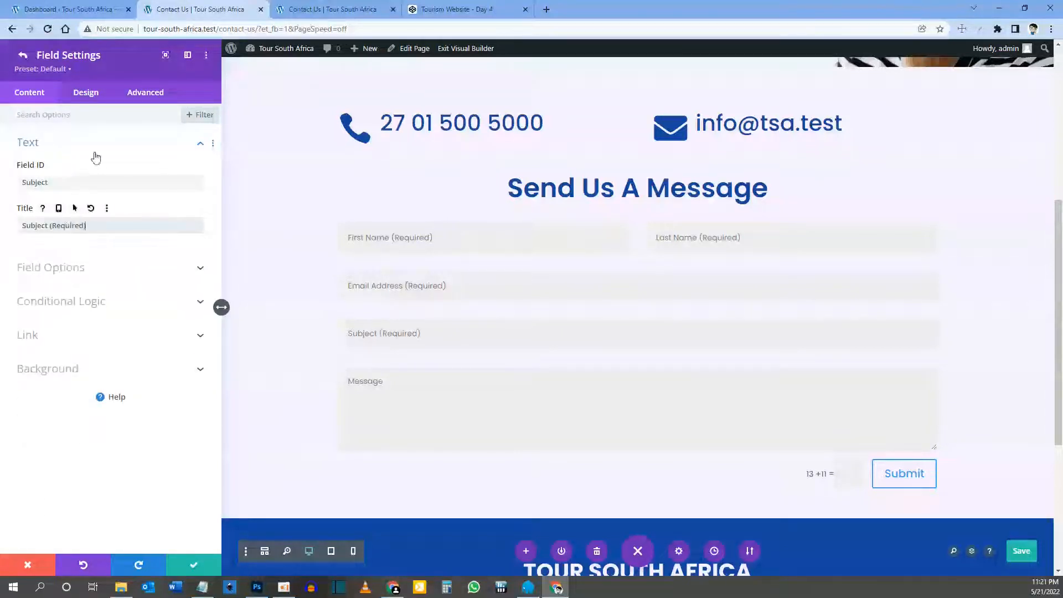
# Step: Add '(Required)' to the Message field title and mark the field required
pyautogui.click(23, 55)
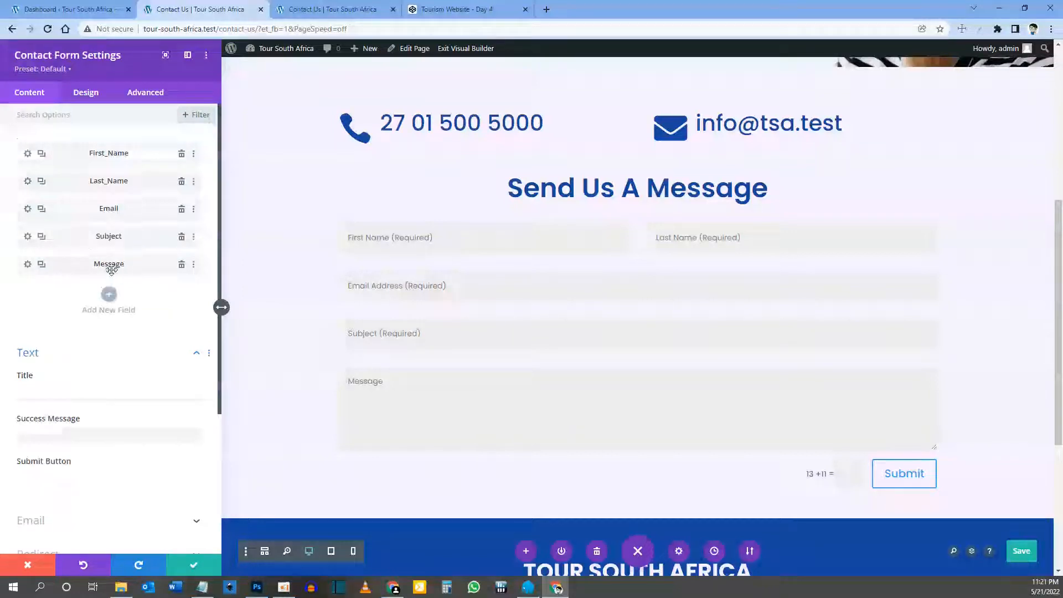
pyautogui.click(27, 264)
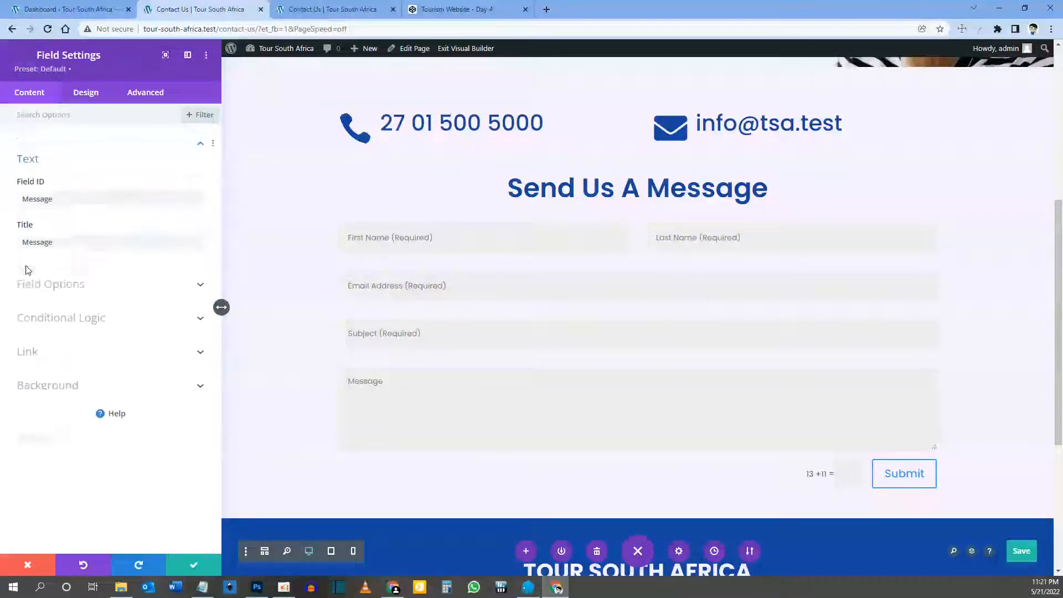
pyautogui.click(66, 225)
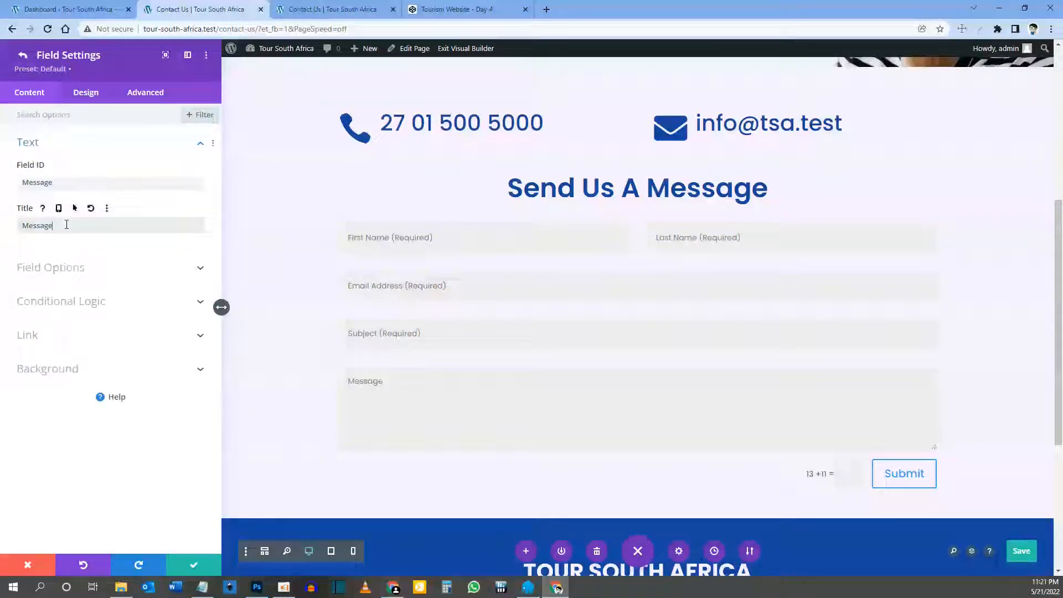
pyautogui.write('(Required)')
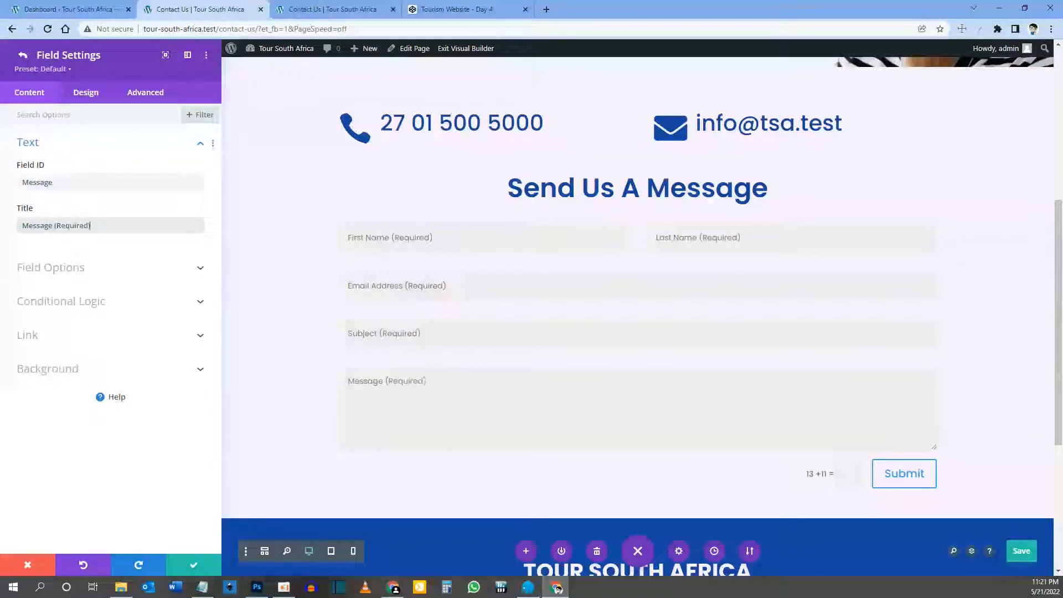
pyautogui.click(73, 268)
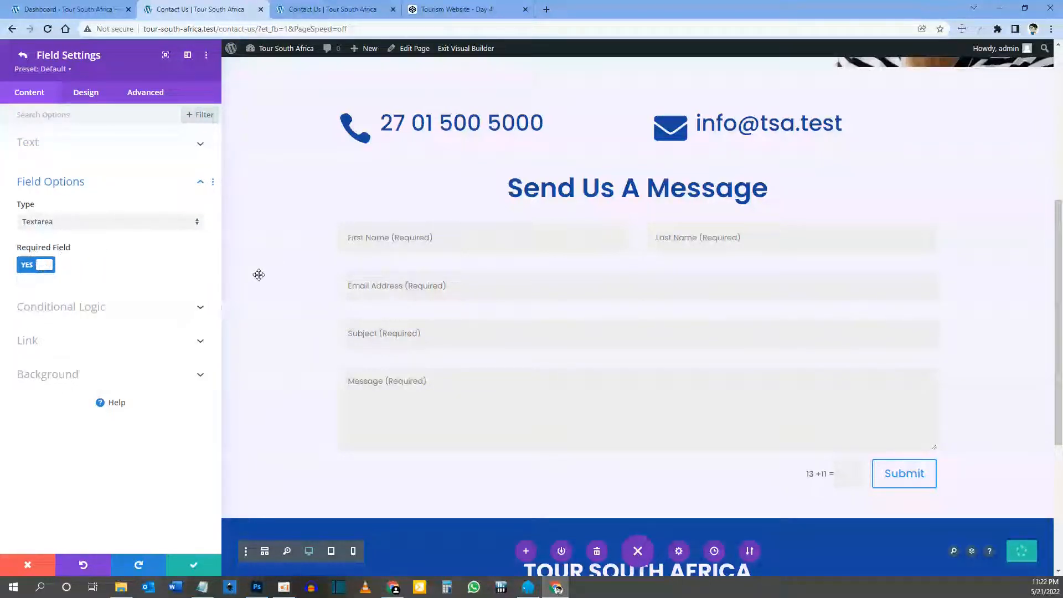
pyautogui.click(23, 55)
# Step: Set the success message to 'Thank you for sending us a message. We will respond shortly'
pyautogui.scroll(-1, 66, 346)
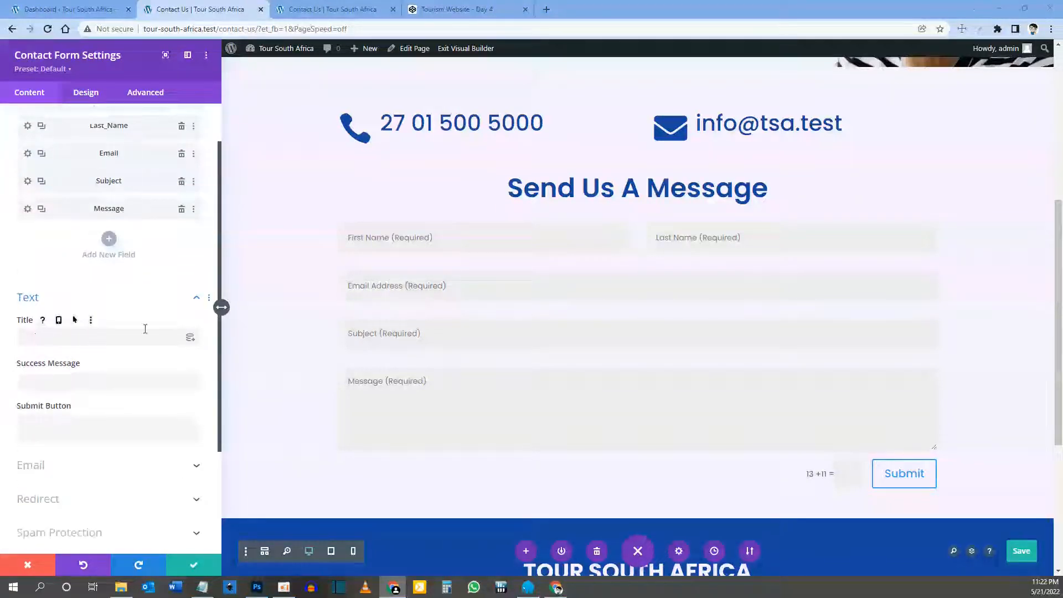
pyautogui.moveTo(637, 201)
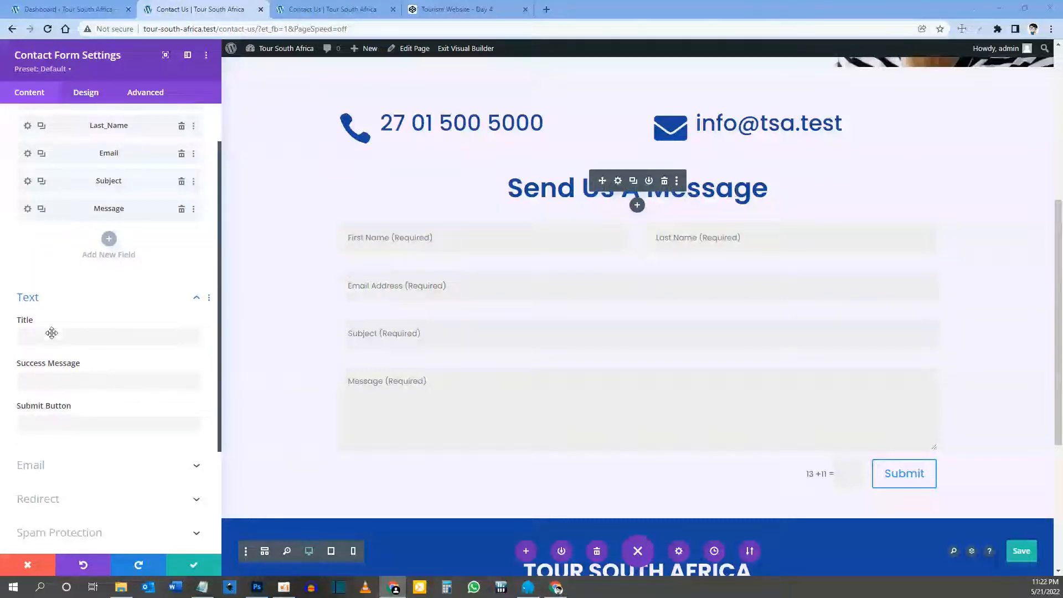
pyautogui.click(53, 375)
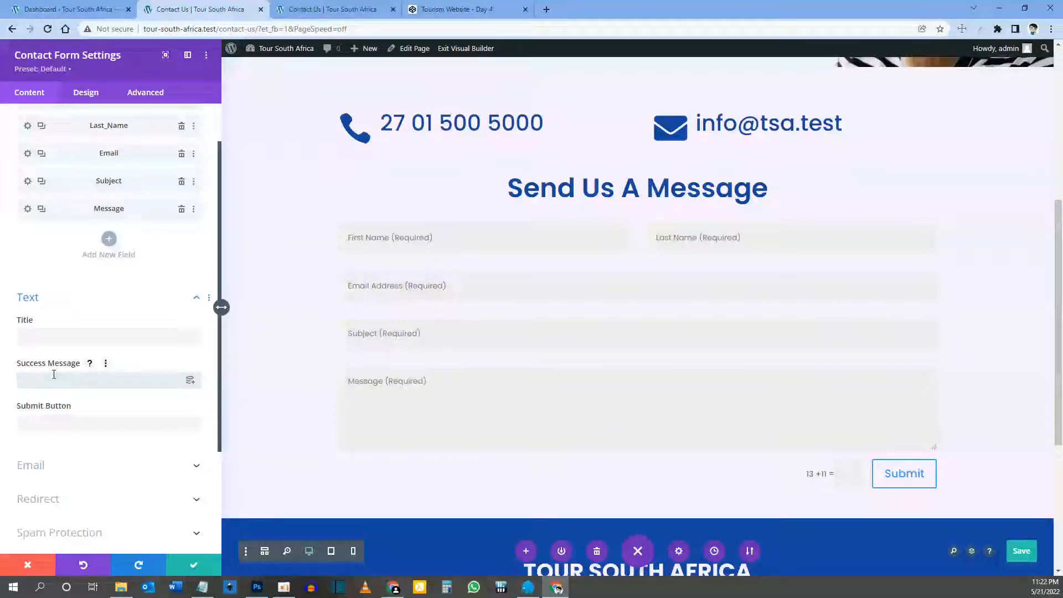
pyautogui.write('Thank you for sending us a message. We will respond short')
pyautogui.write('ly')
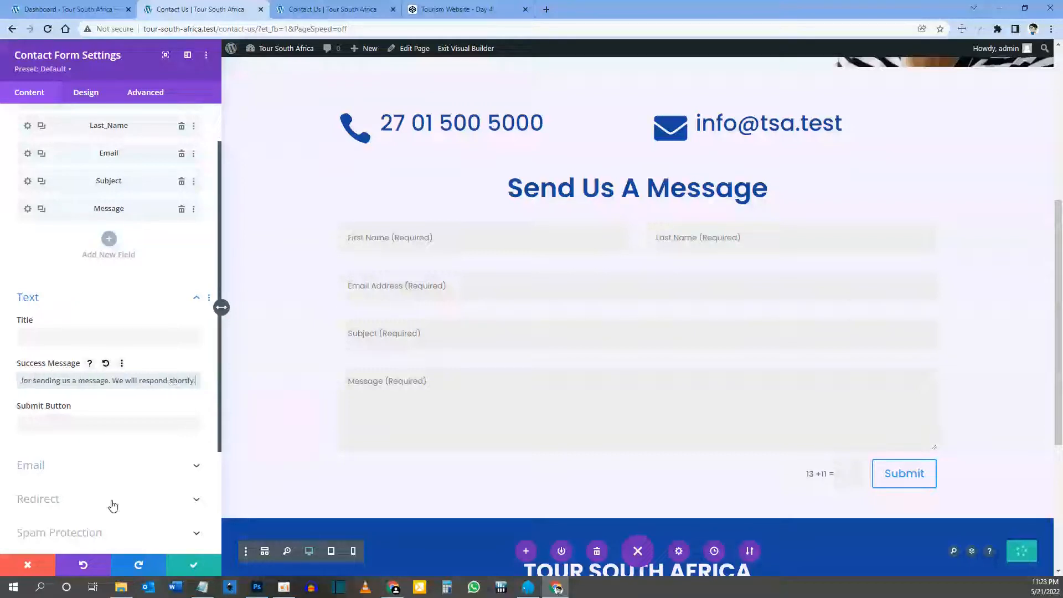
# Step: Relabel the form's submit button 'Send Message'
pyautogui.click(76, 422)
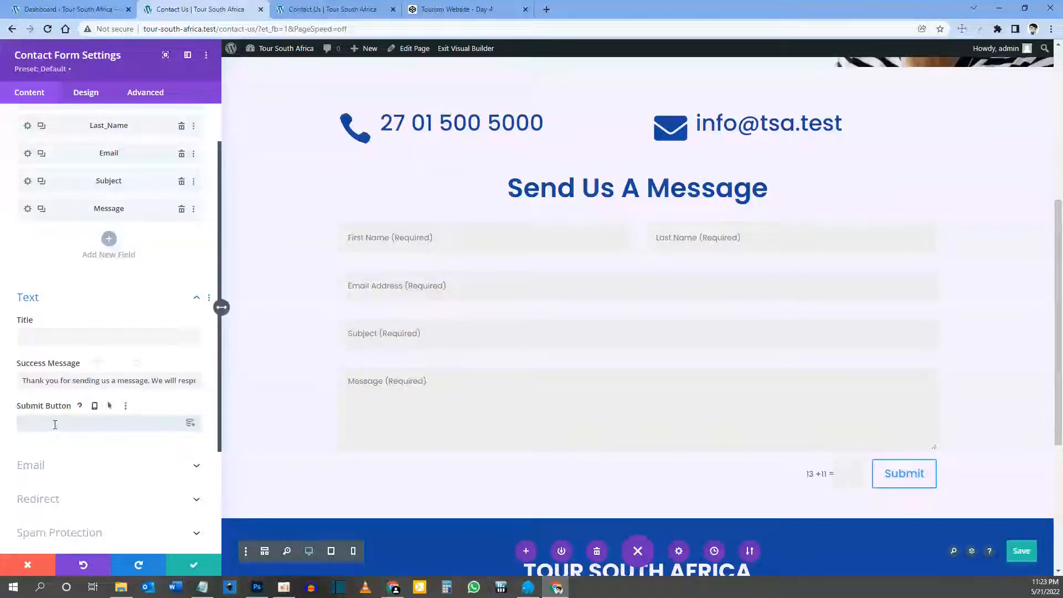
pyautogui.write('end Message')
pyautogui.scroll(-3, 118, 422)
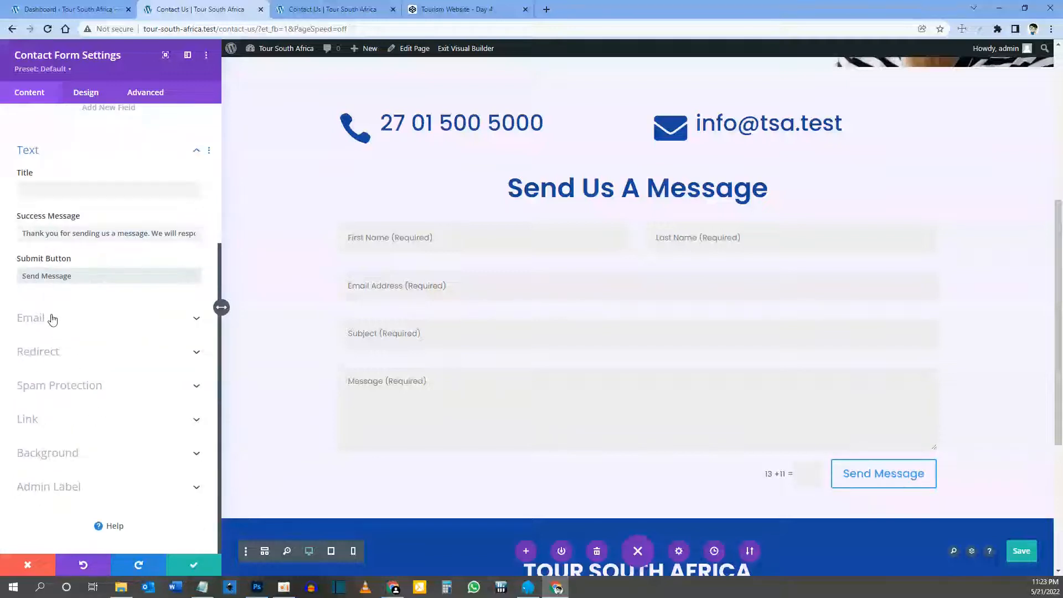
pyautogui.click(53, 319)
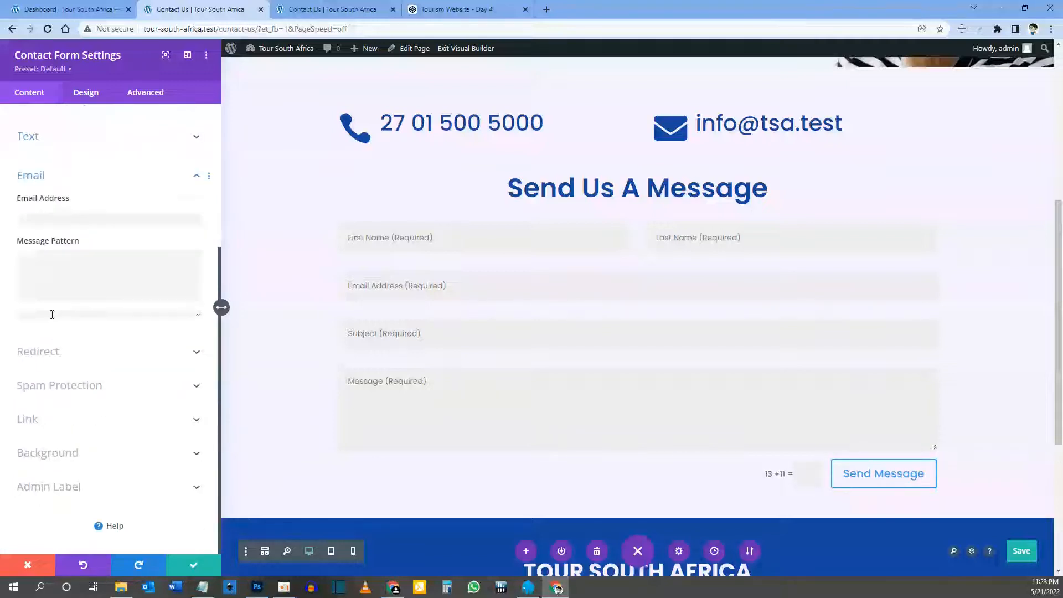
# Step: Check the recipient email, then toggle Enable Redirect URL on and back off so redirect stays disabled
pyautogui.click(66, 215)
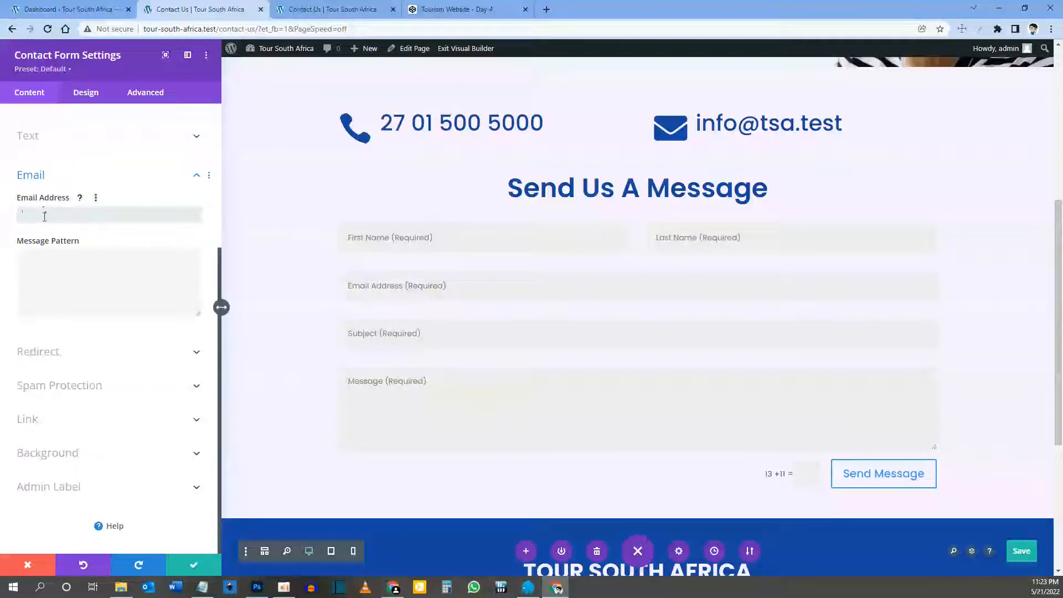
pyautogui.click(56, 353)
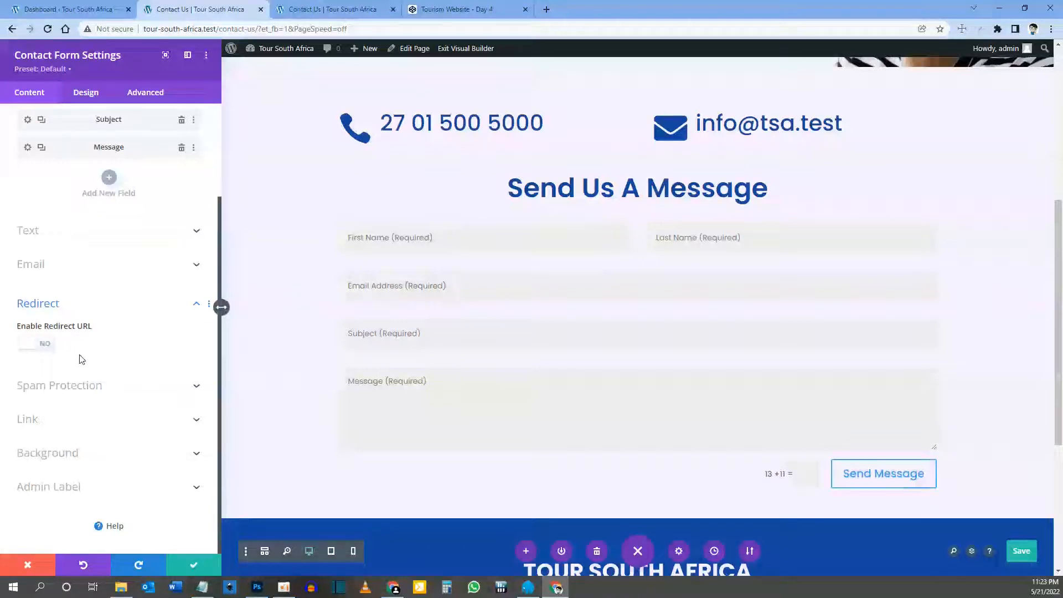
pyautogui.click(41, 346)
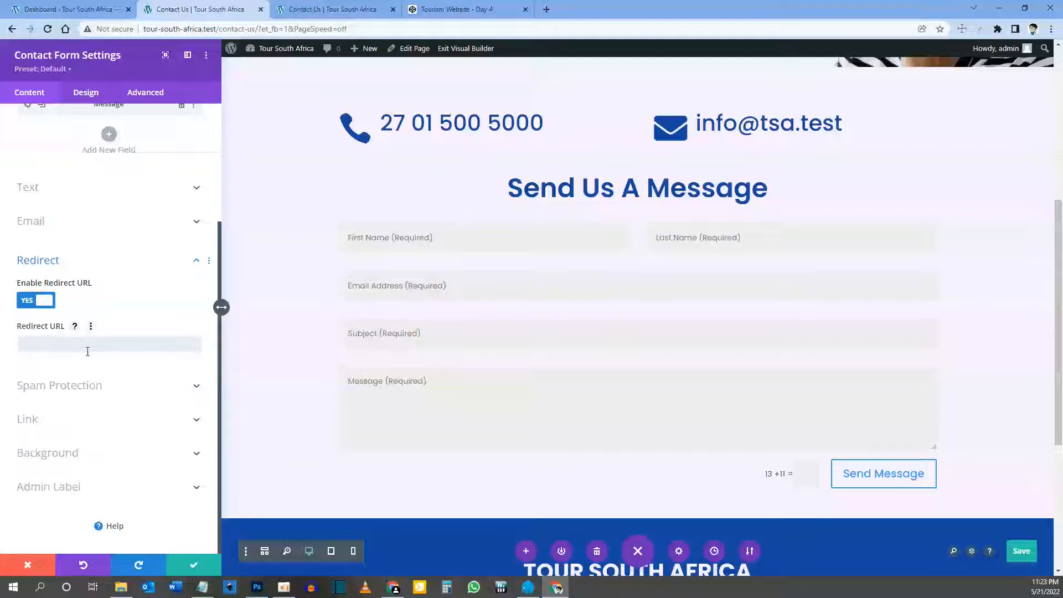
pyautogui.click(40, 306)
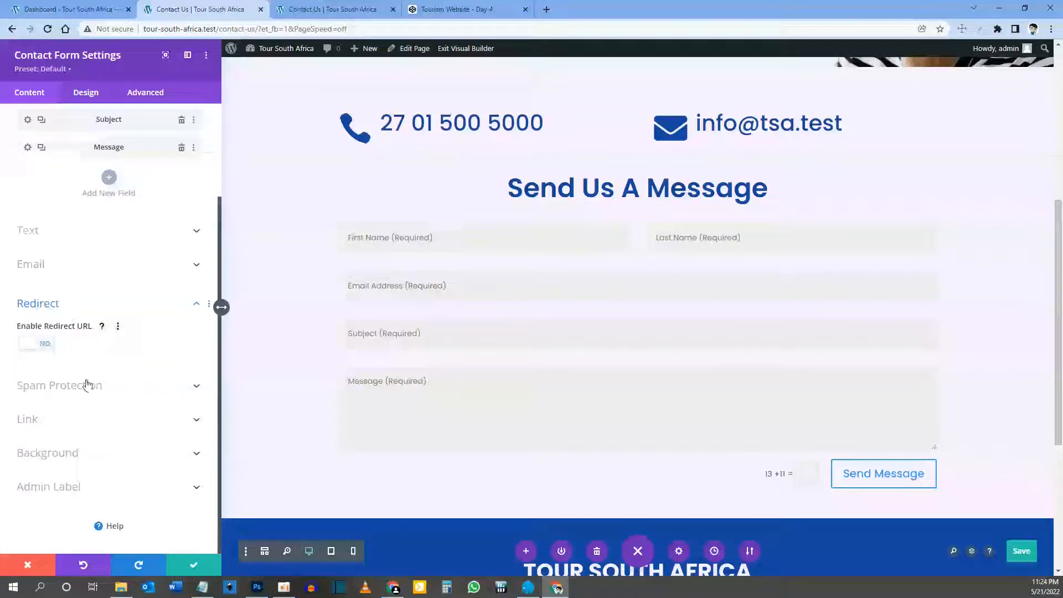
pyautogui.click(87, 385)
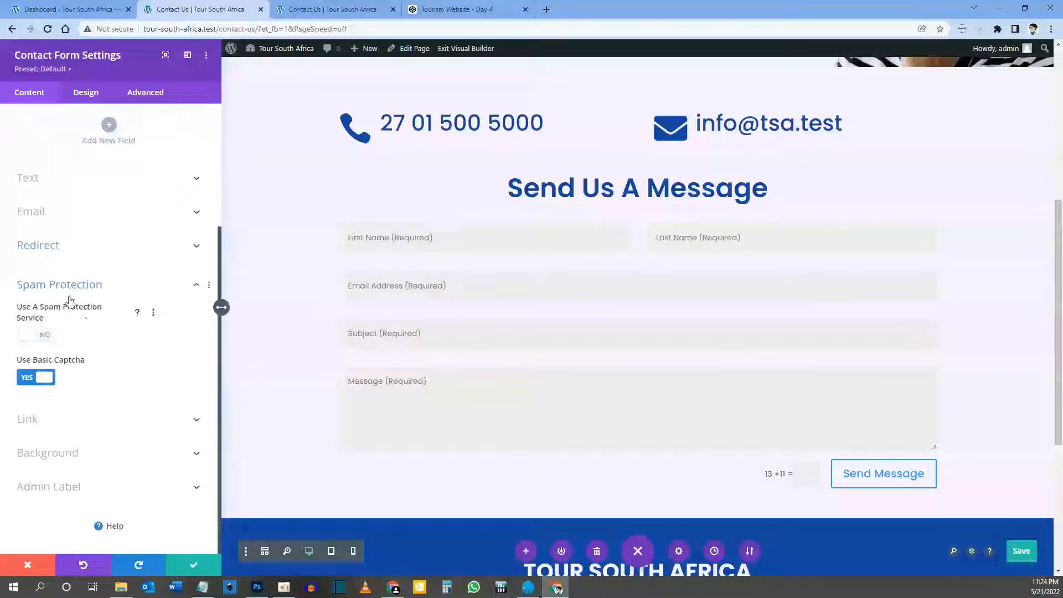
# Step: Keep basic captcha spam protection and give the form a dark blue #1446a0 background
pyautogui.click(49, 342)
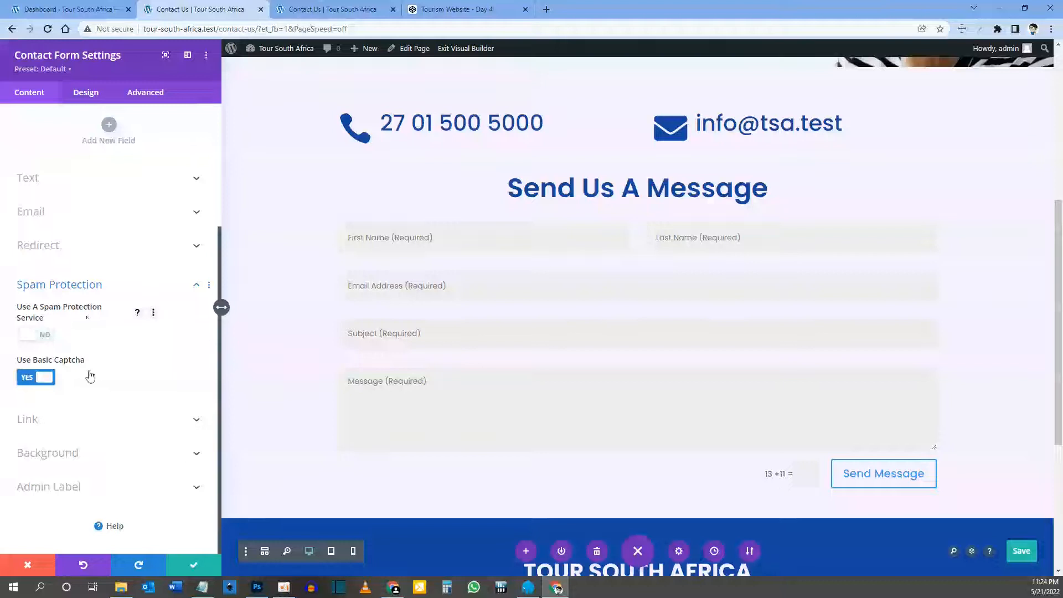
pyautogui.click(50, 335)
pyautogui.click(70, 455)
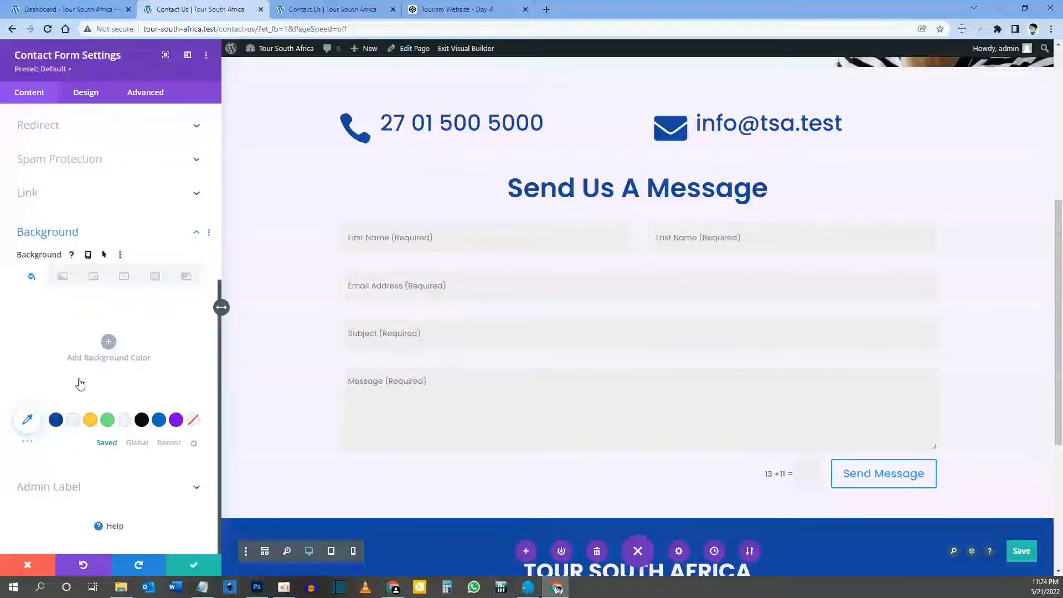
pyautogui.click(56, 420)
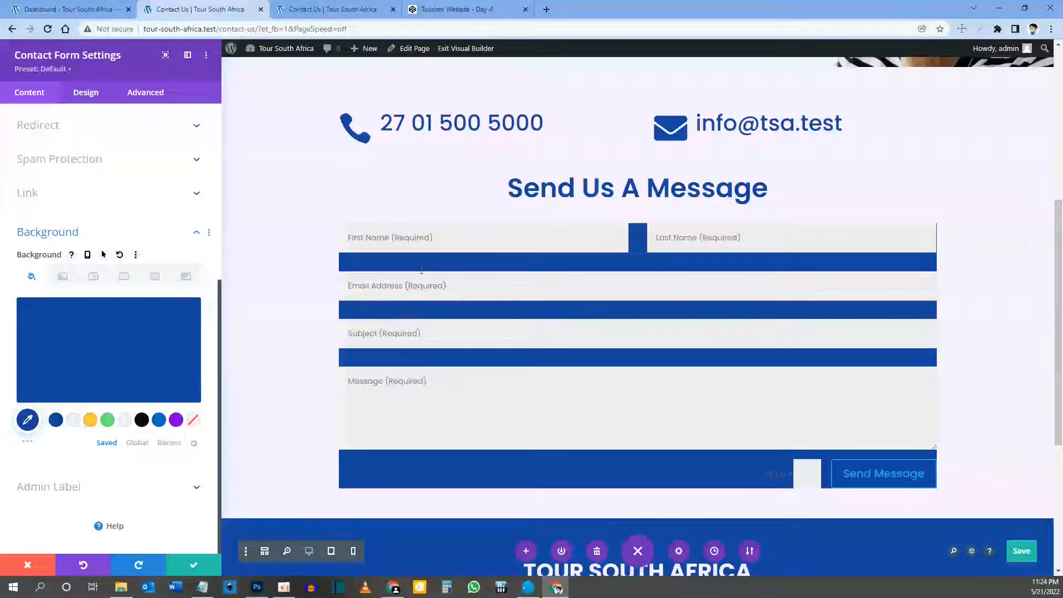
pyautogui.click(88, 93)
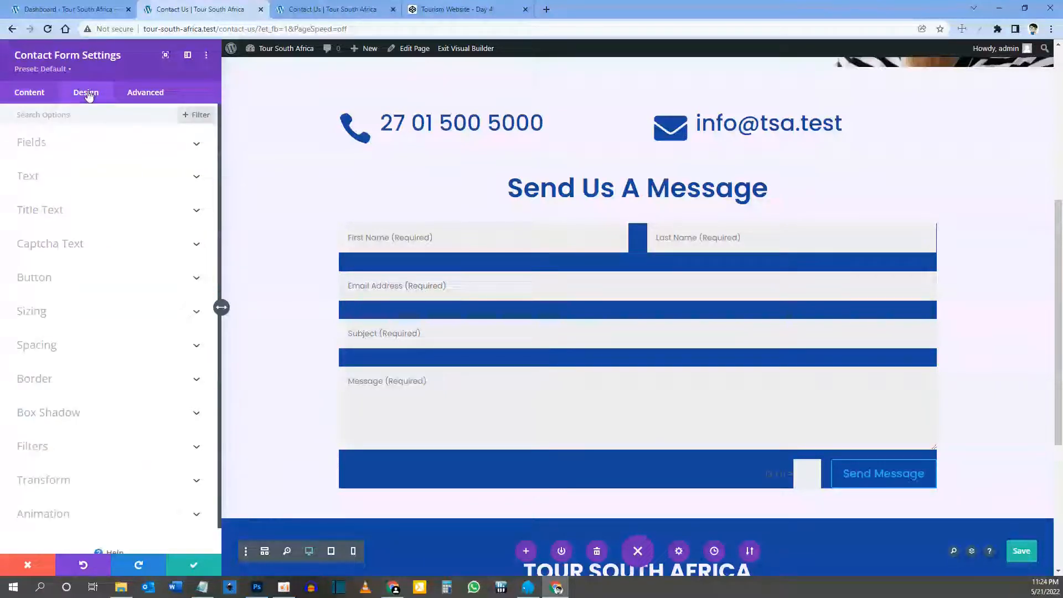
# Step: Give the form fields a light #edf2fd background and dark blue #1446a0 text, leaving the focus background at its default
pyautogui.click(75, 145)
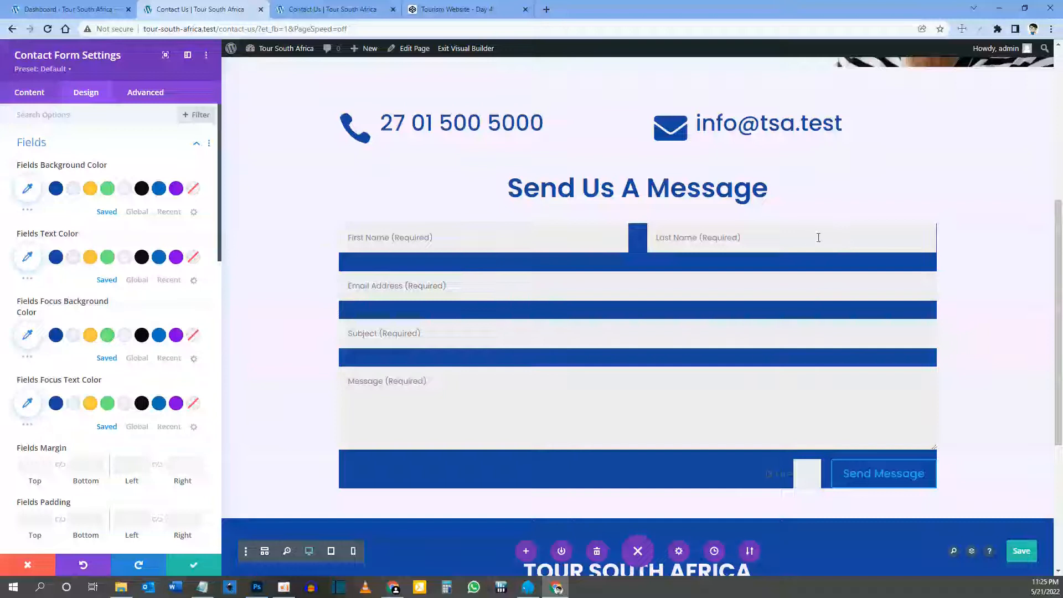
pyautogui.click(76, 189)
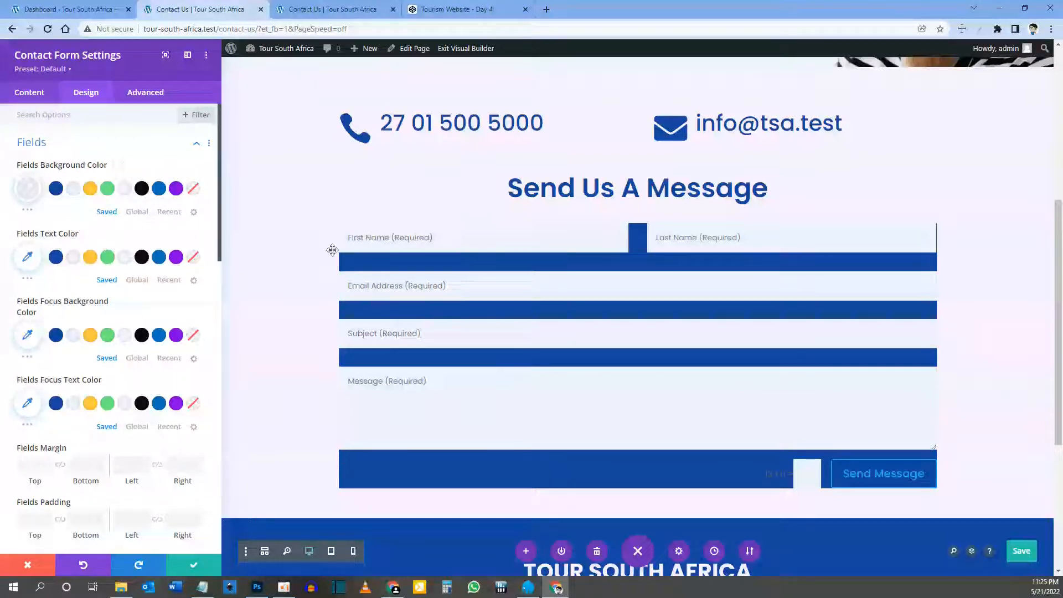
pyautogui.click(55, 260)
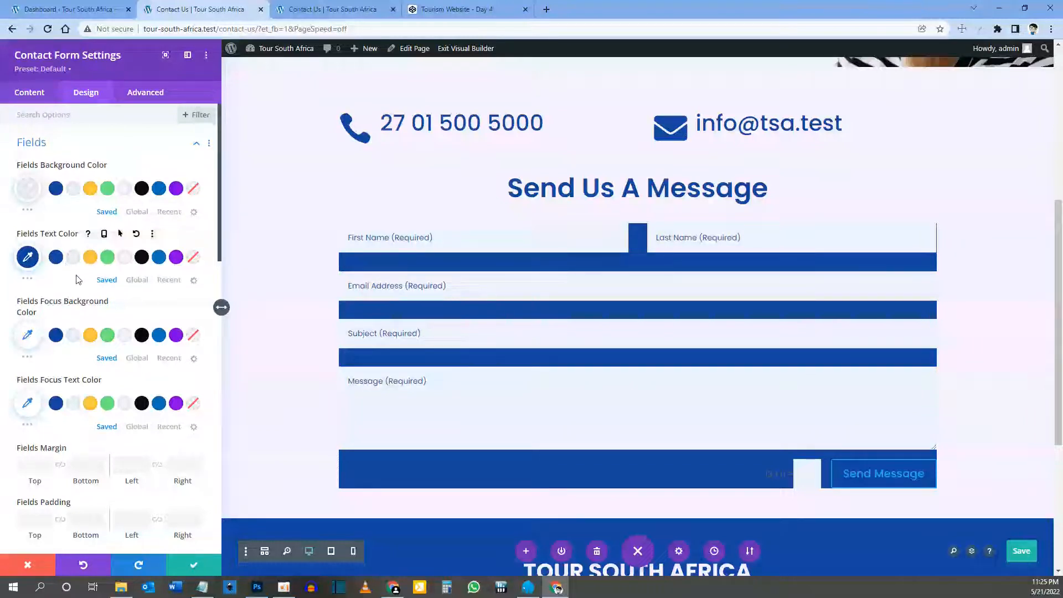
pyautogui.scroll(-1, 78, 280)
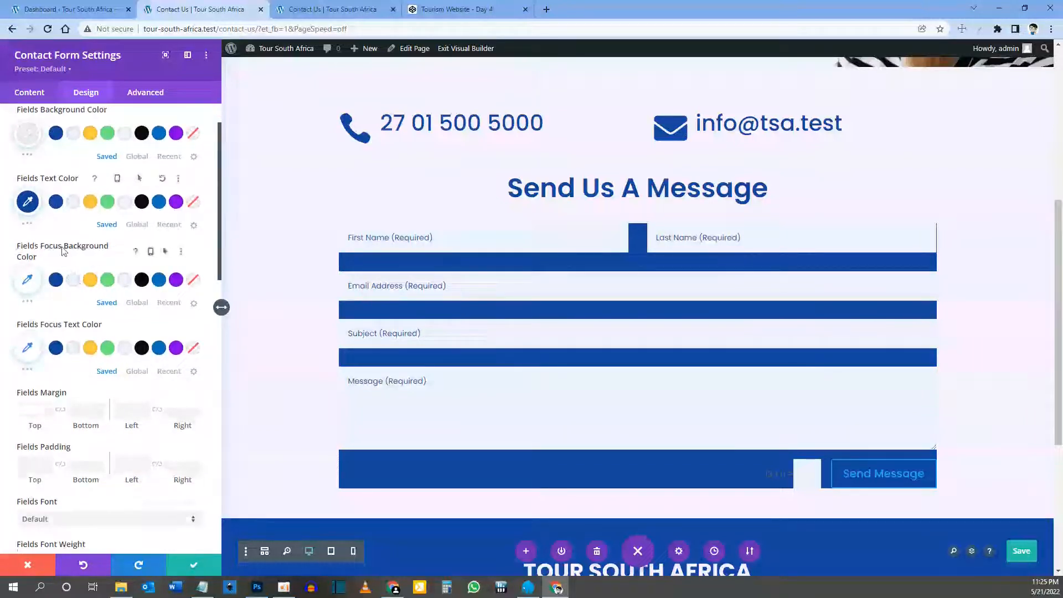
pyautogui.click(93, 280)
pyautogui.click(479, 236)
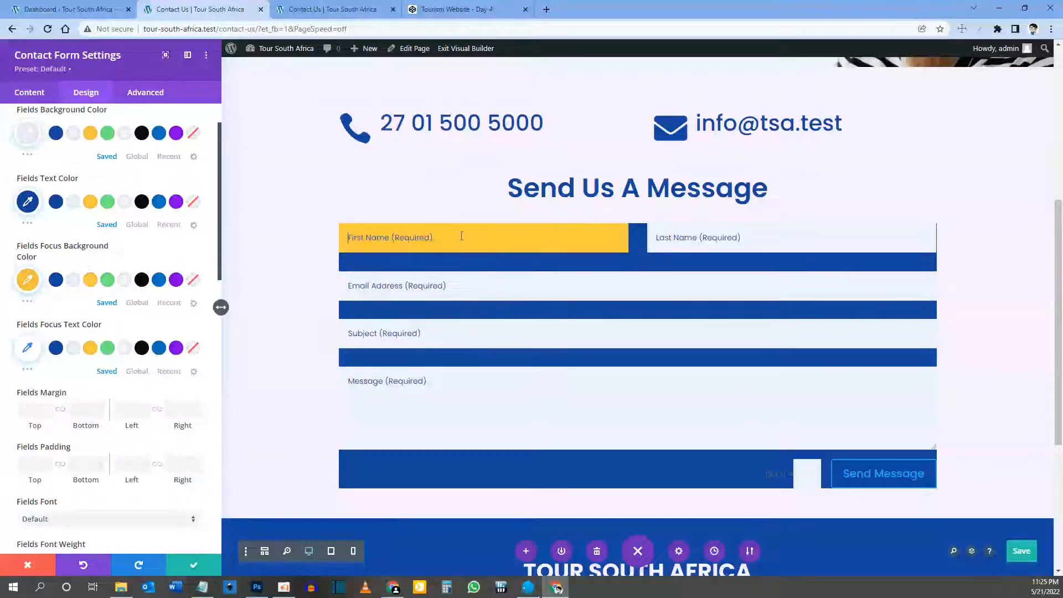
pyautogui.moveTo(181, 255)
pyautogui.click(185, 254)
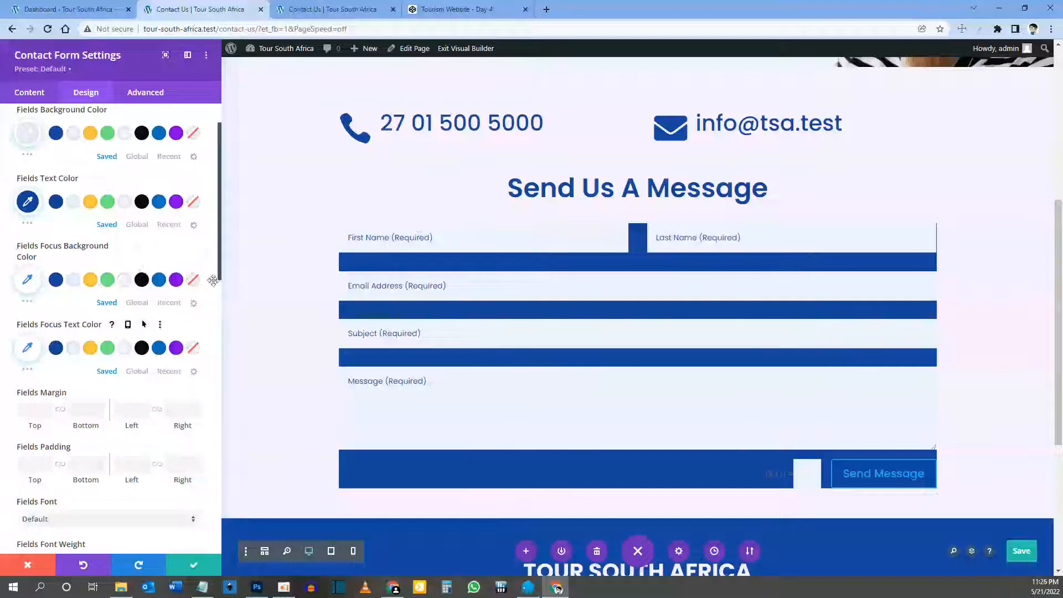
# Step: Choose a text alignment for the contact form's input fields
pyautogui.scroll(-2, 81, 338)
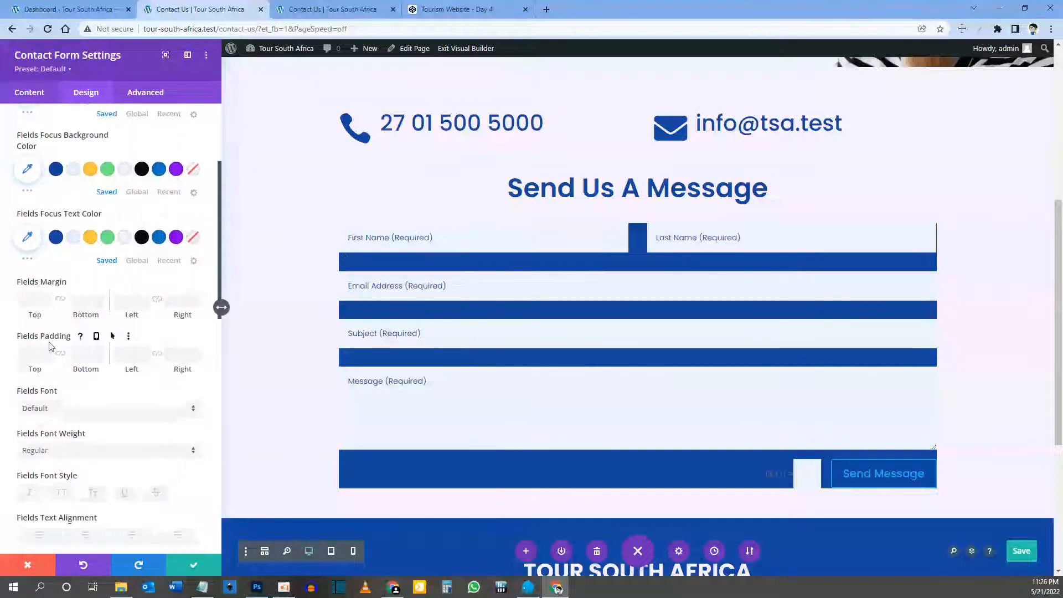
pyautogui.scroll(-1, 50, 335)
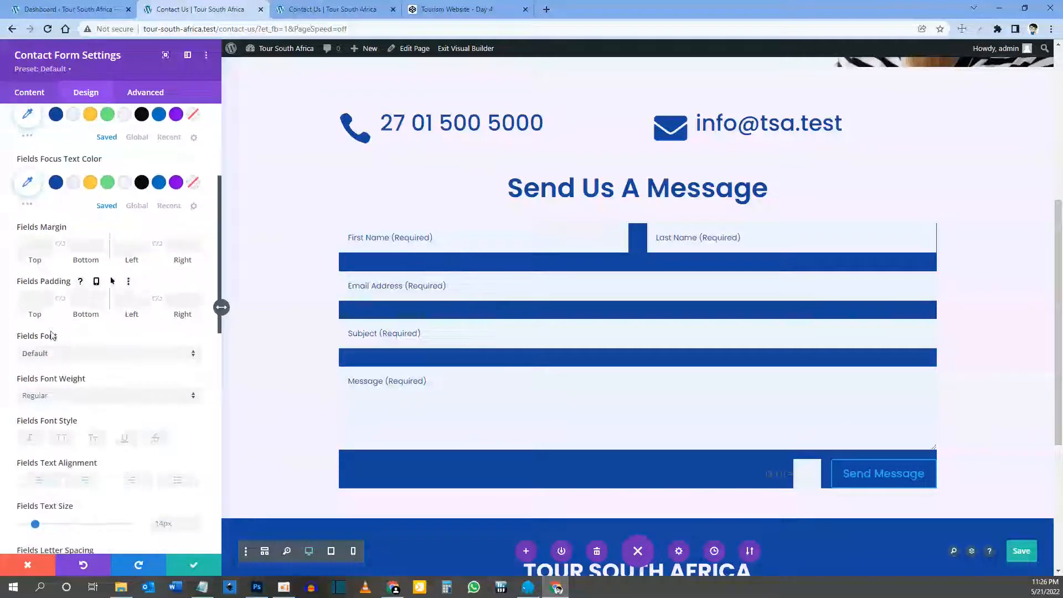
pyautogui.scroll(-1, 75, 315)
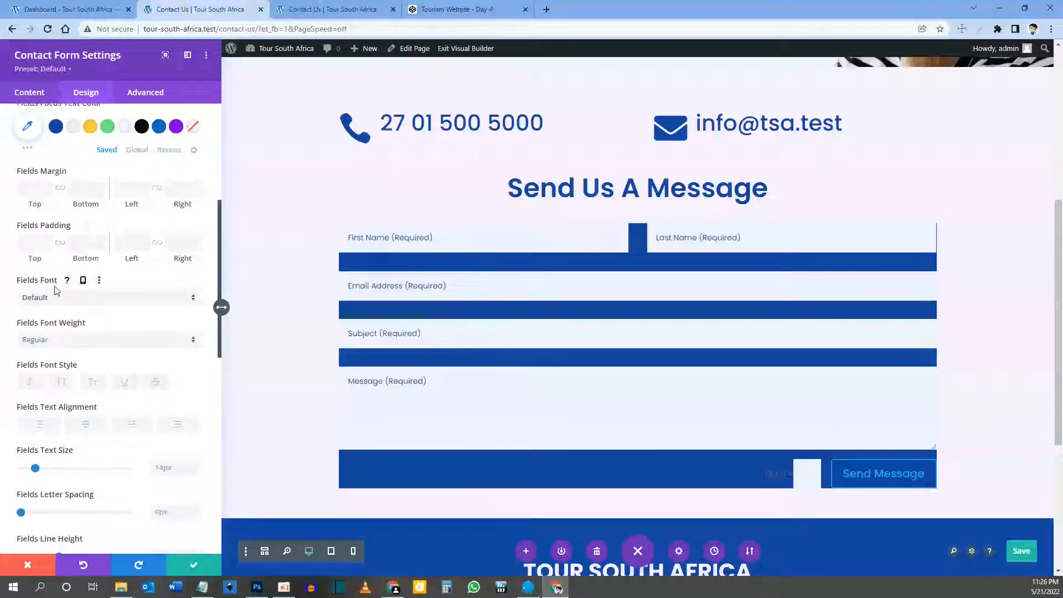
pyautogui.scroll(-1, 67, 314)
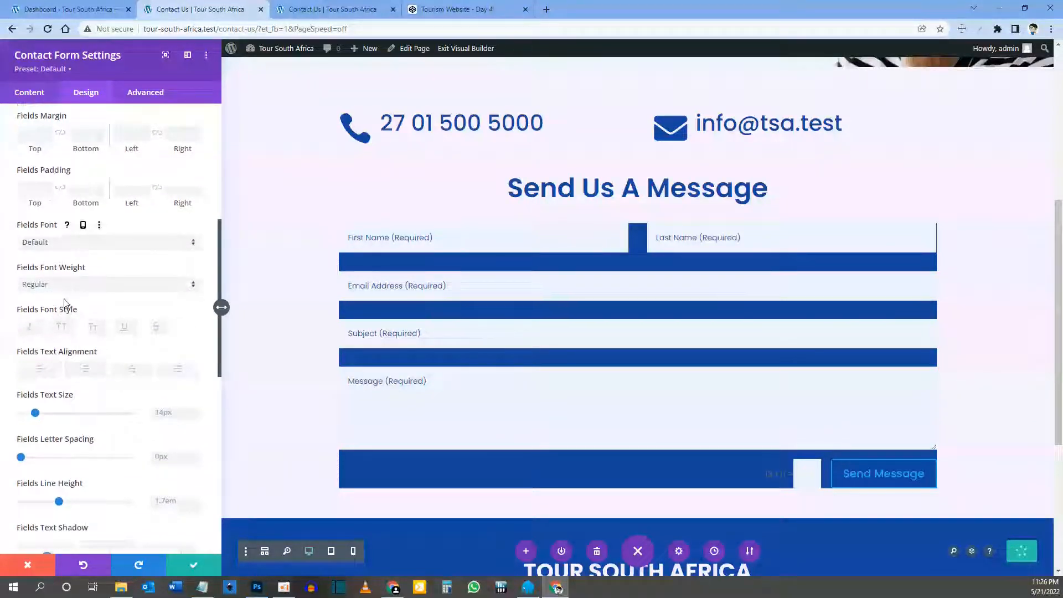
pyautogui.scroll(-1, 67, 338)
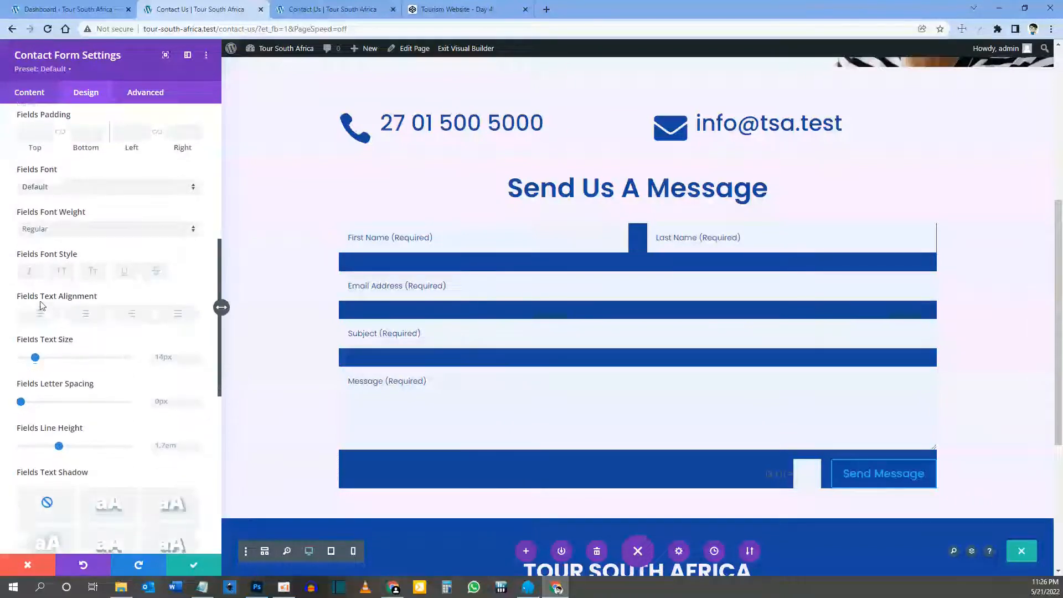
pyautogui.click(170, 317)
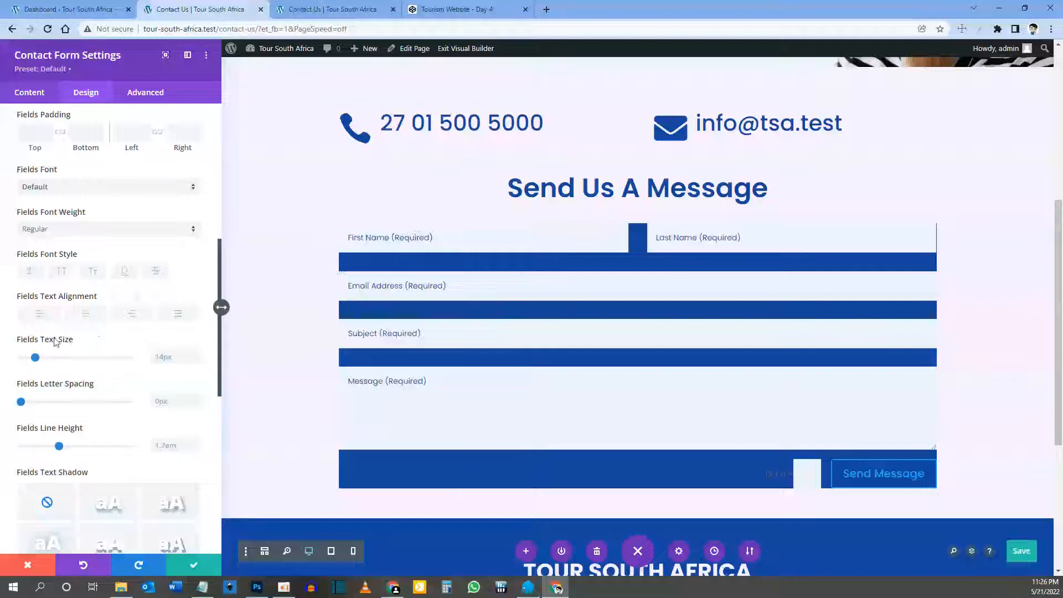
pyautogui.scroll(-2, 150, 355)
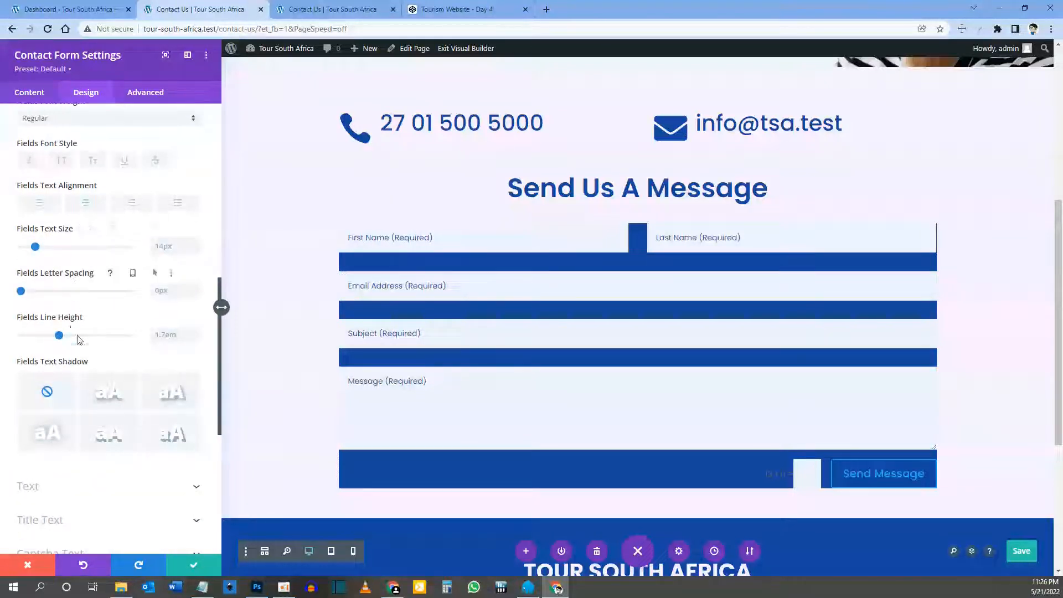
pyautogui.scroll(-4, 76, 335)
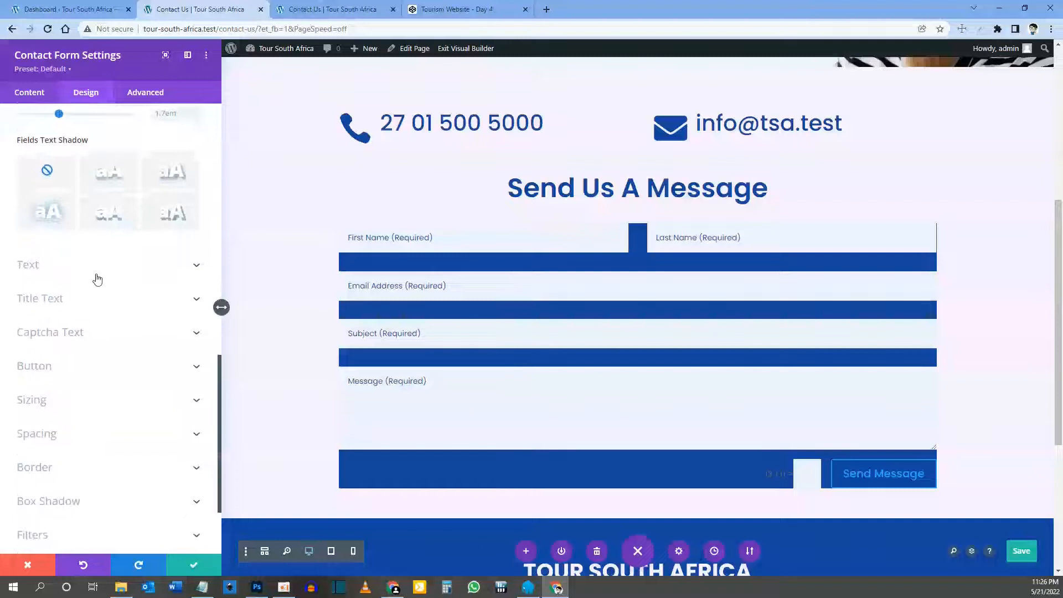
pyautogui.scroll(-2, 110, 249)
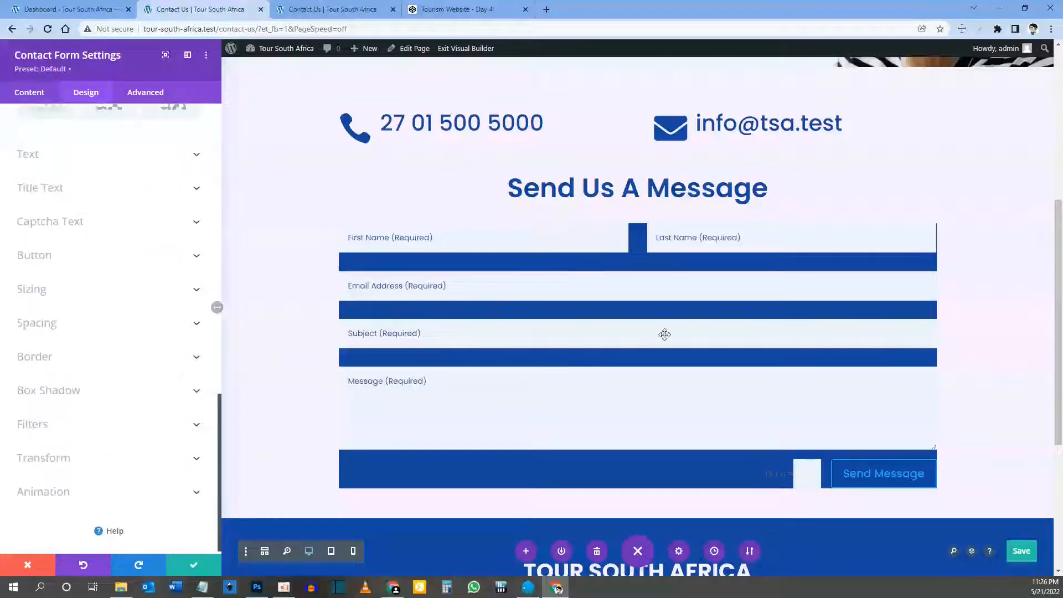
pyautogui.scroll(4, 95, 166)
pyautogui.scroll(-4, 78, 240)
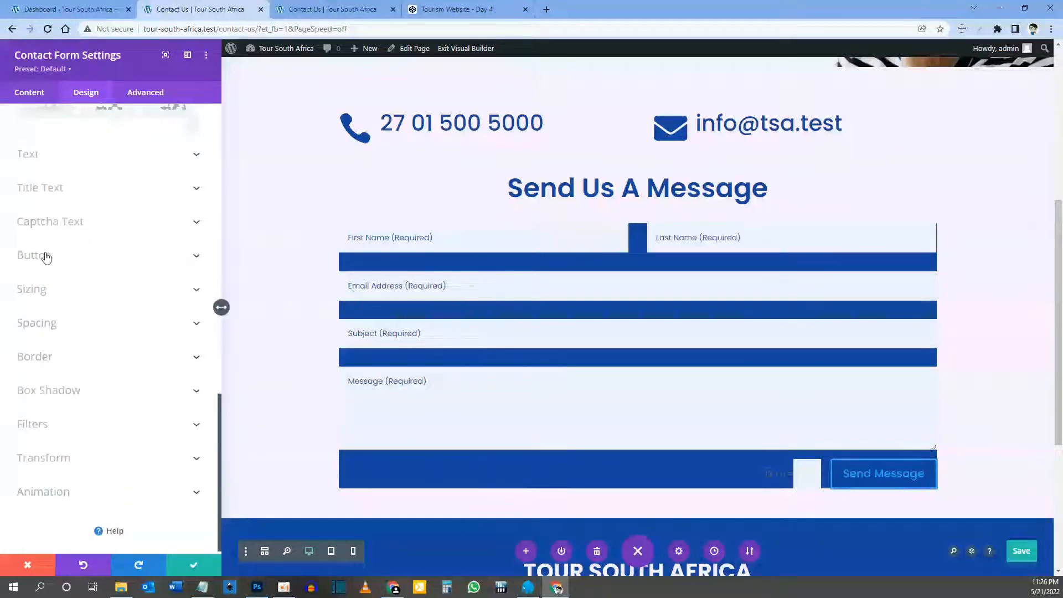
# Step: Enable custom button styles with 18px dark blue text on a light background
pyautogui.click(44, 258)
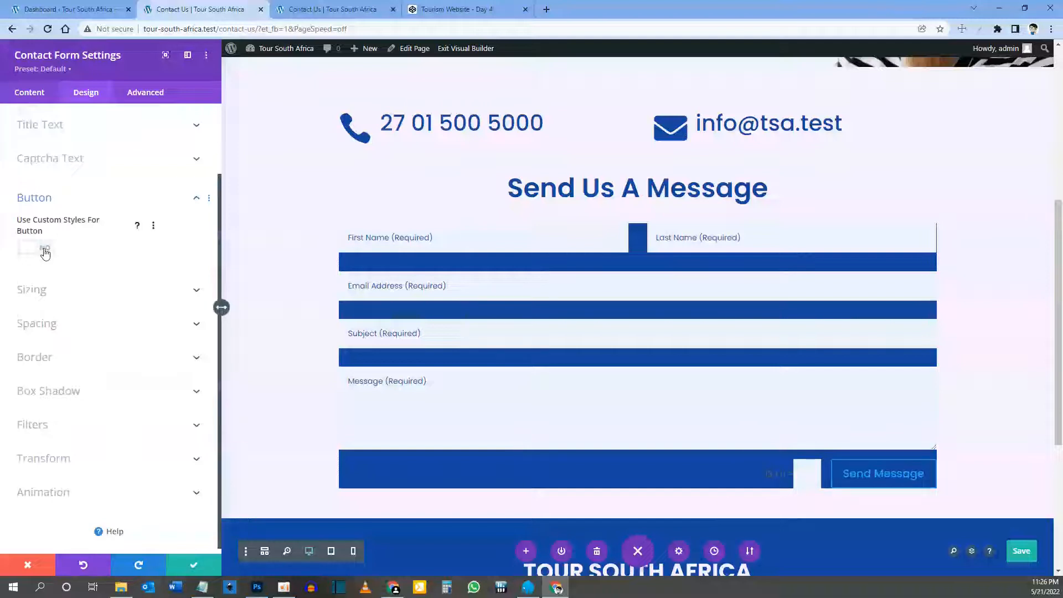
pyautogui.click(45, 250)
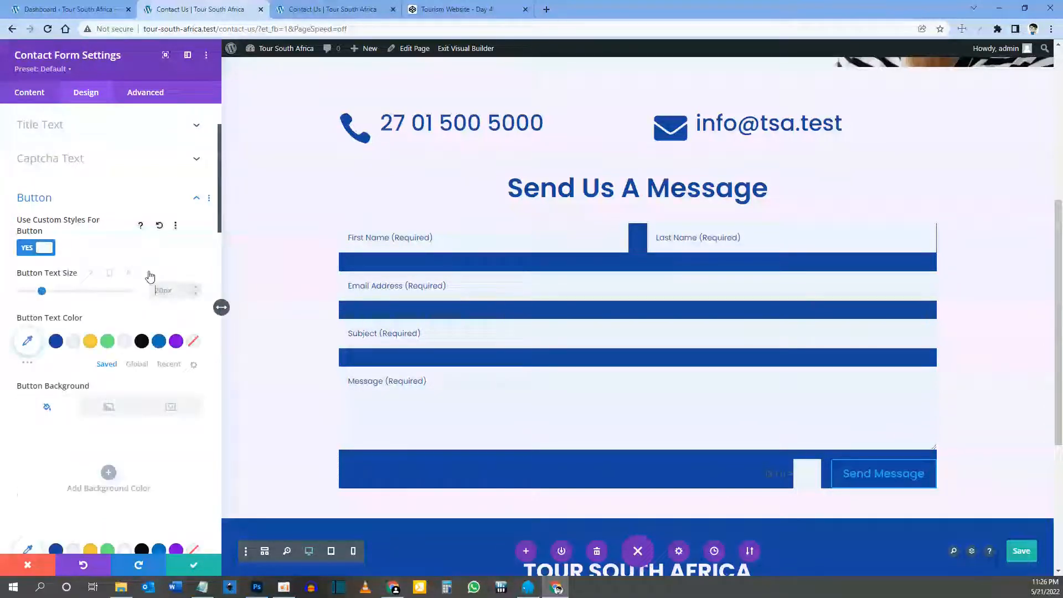
pyautogui.write('18')
pyautogui.press('Return')
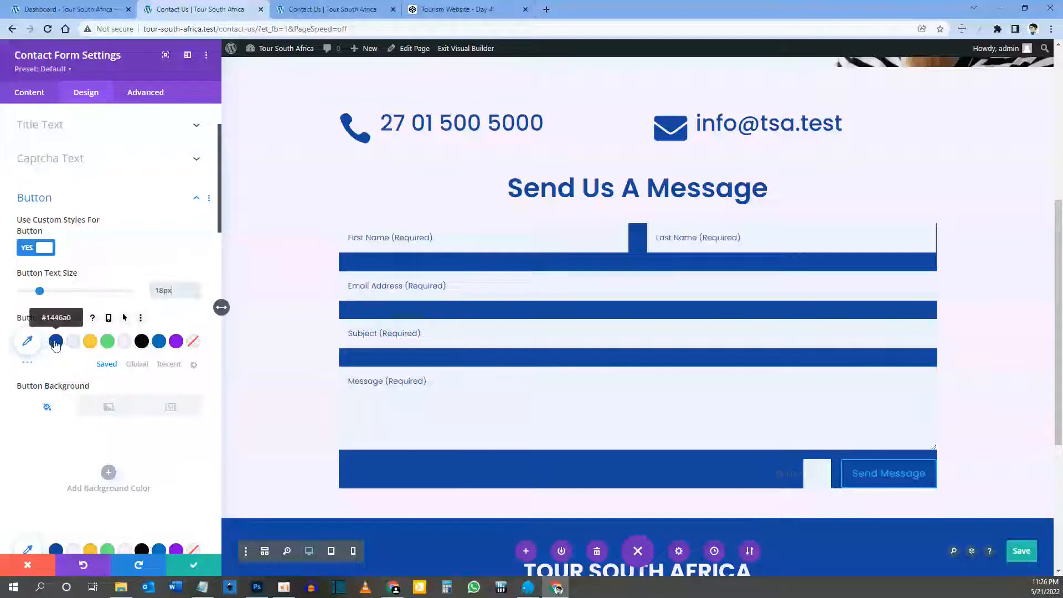
pyautogui.click(56, 342)
pyautogui.scroll(-3, 77, 354)
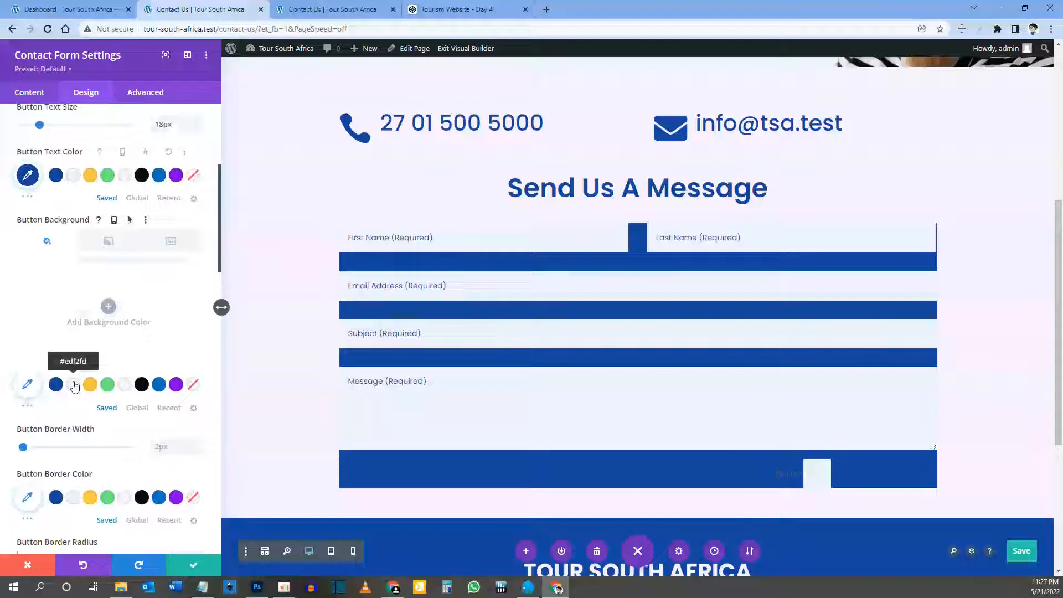
pyautogui.click(74, 386)
pyautogui.scroll(-2, 72, 382)
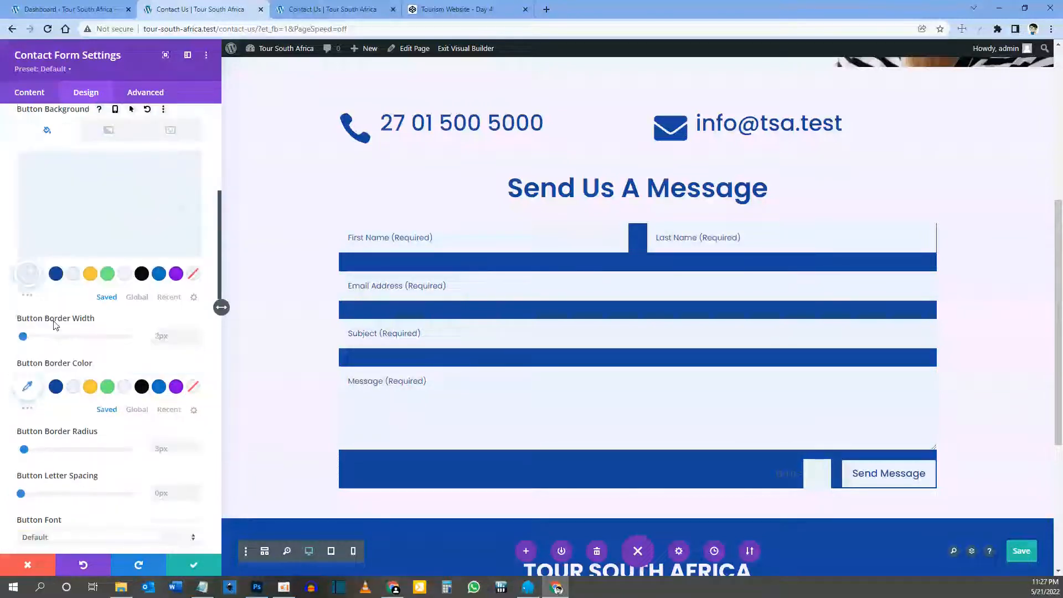
# Step: Set the button border width to 0, make its text uppercase and hide the button icon
pyautogui.click(163, 339)
pyautogui.write('0')
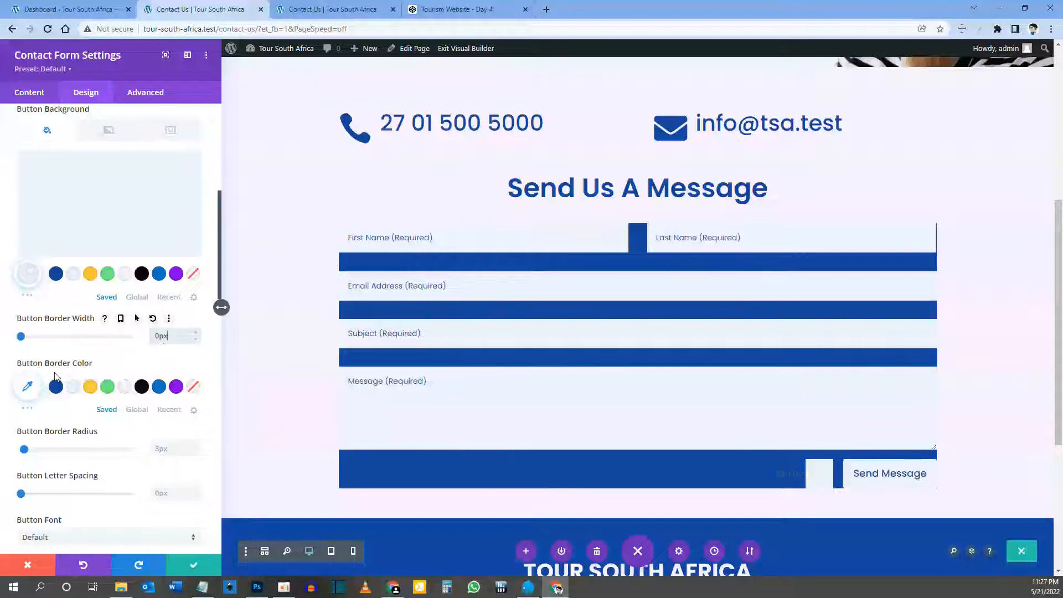
pyautogui.scroll(-5, 85, 370)
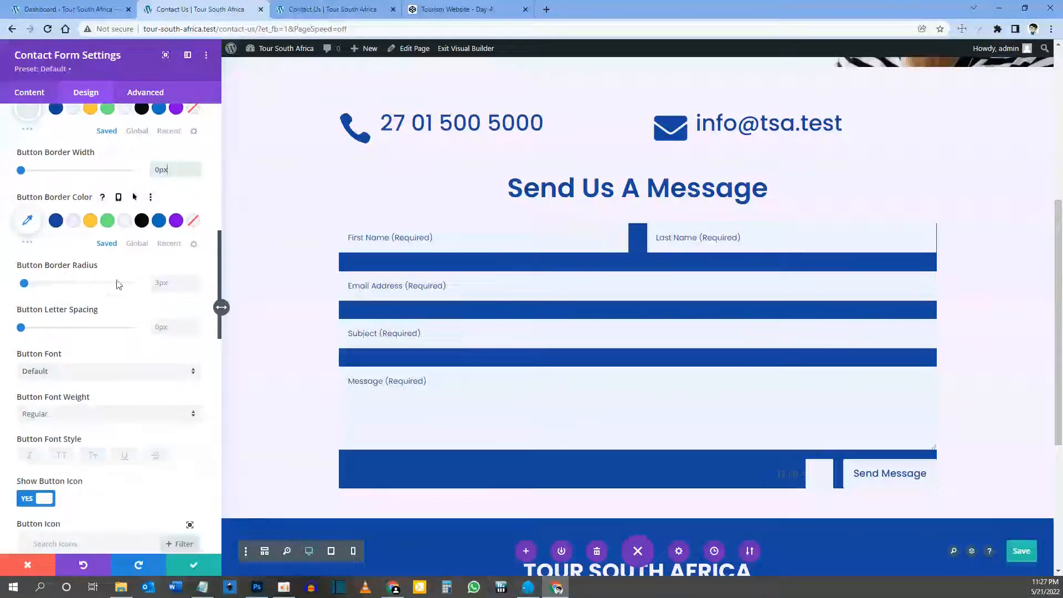
pyautogui.scroll(-2, 83, 310)
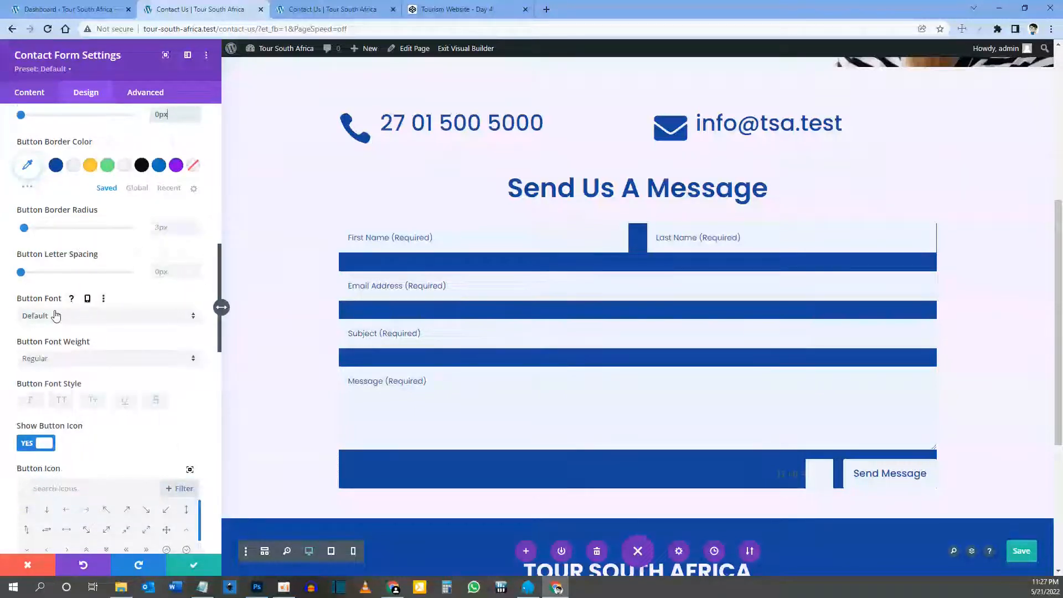
pyautogui.scroll(-2, 57, 310)
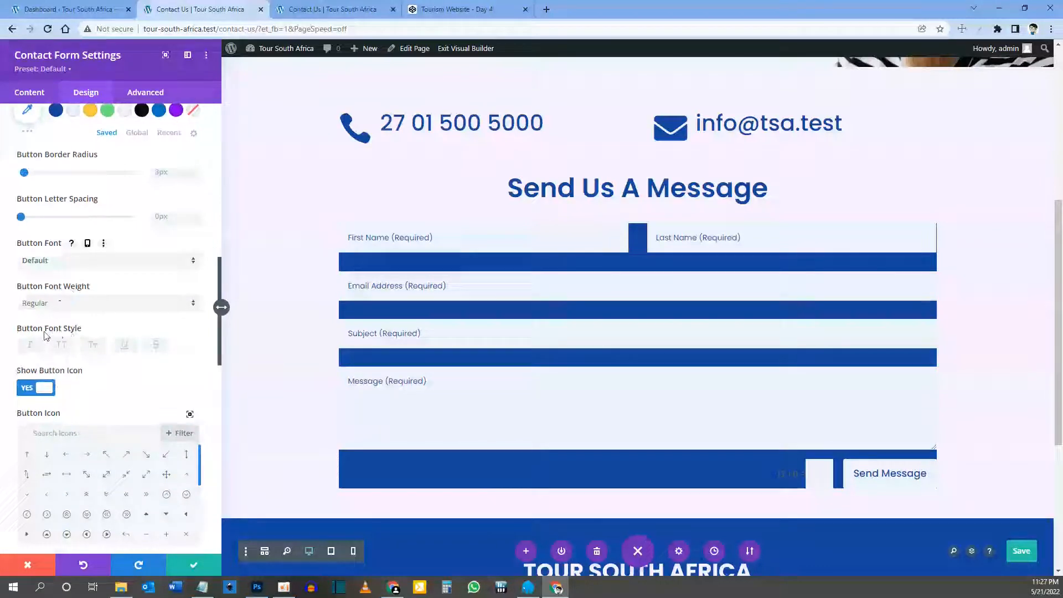
pyautogui.click(61, 347)
pyautogui.scroll(-1, 60, 346)
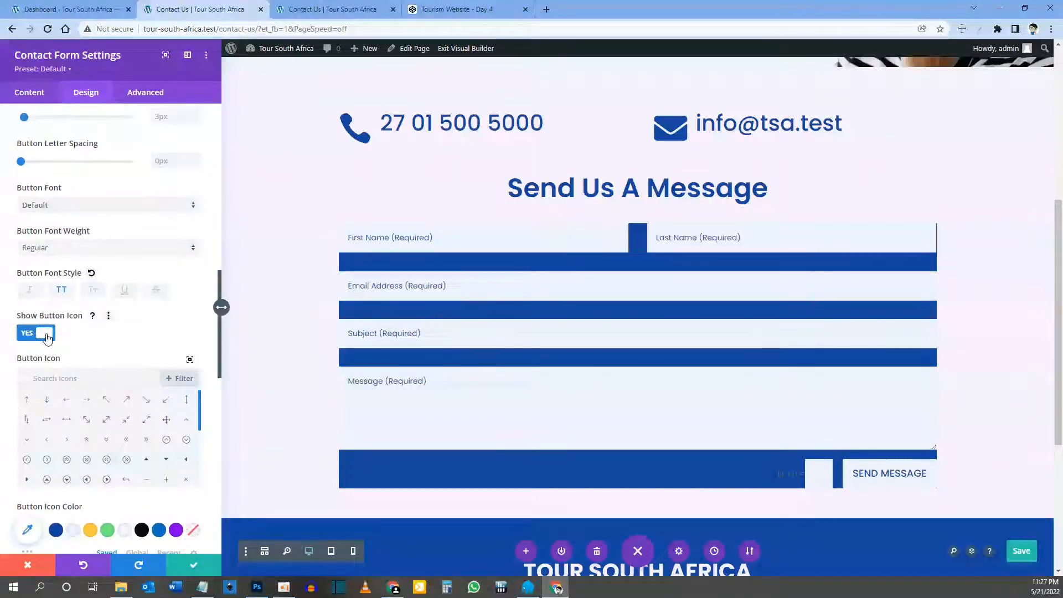
pyautogui.click(46, 338)
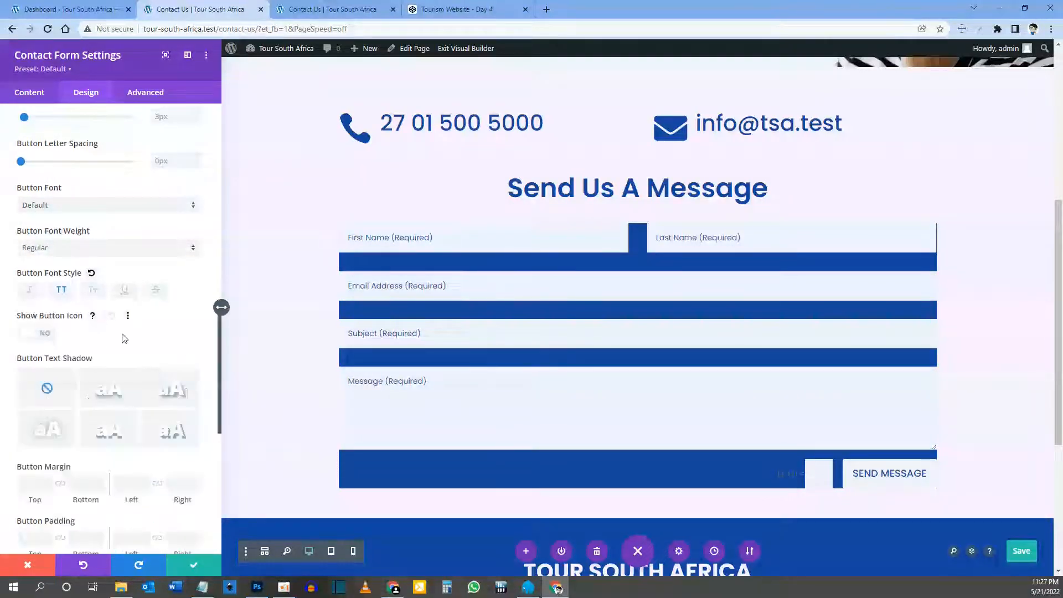
pyautogui.scroll(-1, 104, 326)
pyautogui.scroll(-2, 105, 317)
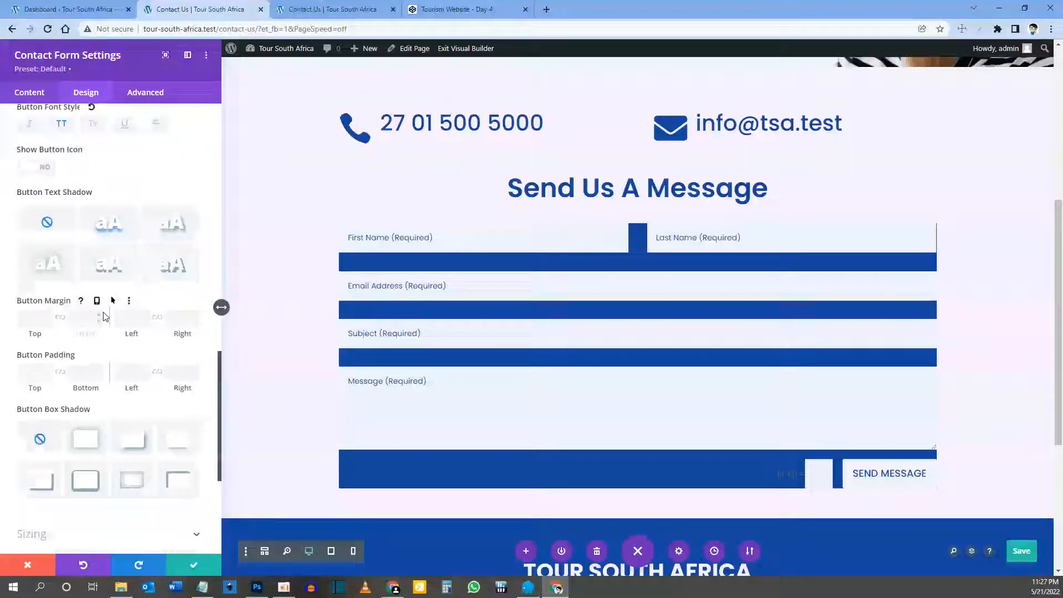
pyautogui.scroll(-1, 104, 317)
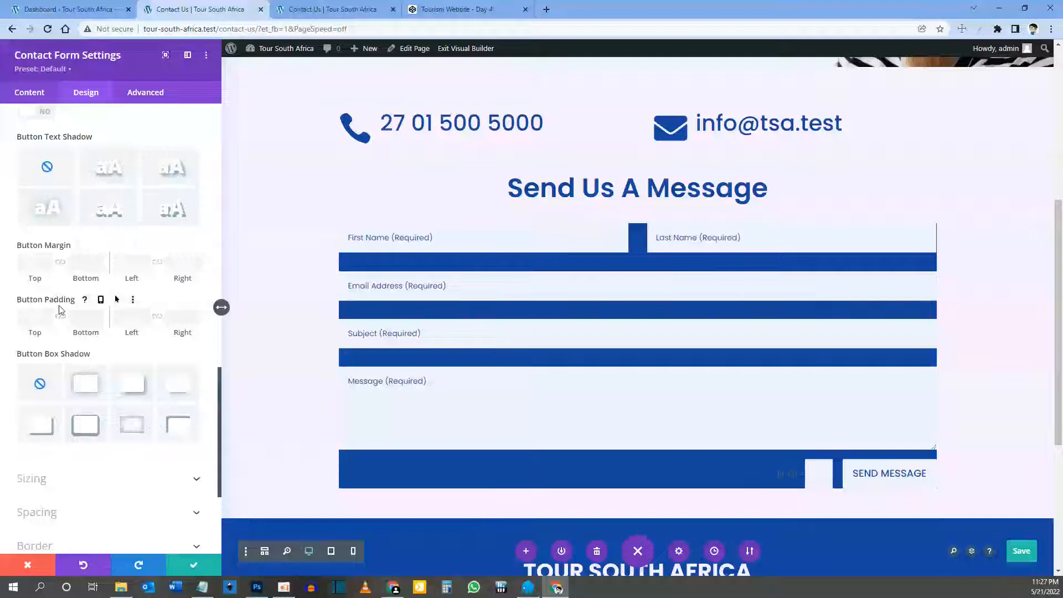
pyautogui.scroll(-4, 103, 338)
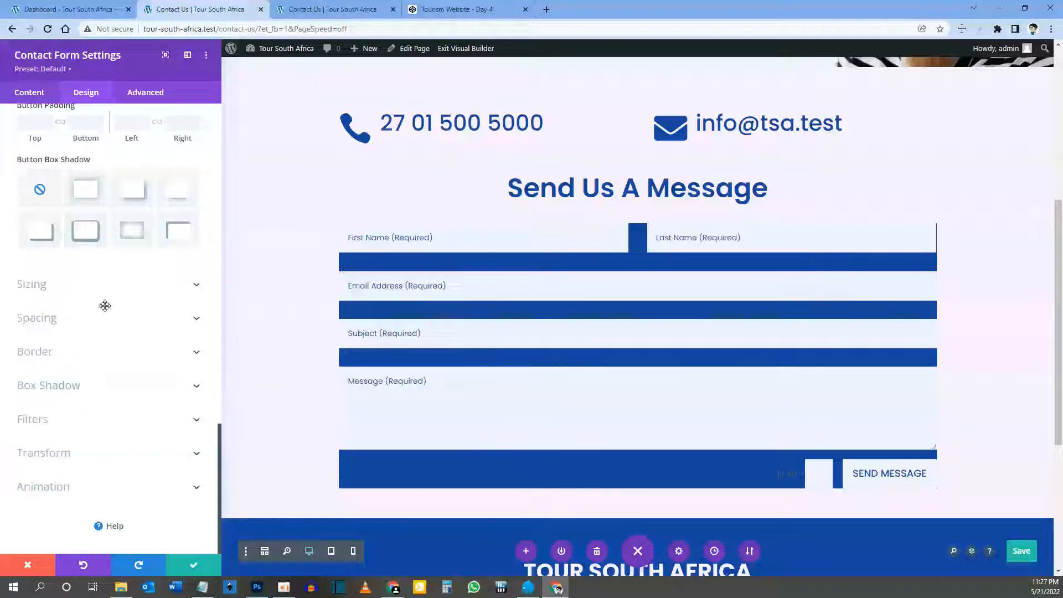
# Step: Give the form linked 50px padding on all sides and preview the page at tablet width
pyautogui.click(43, 319)
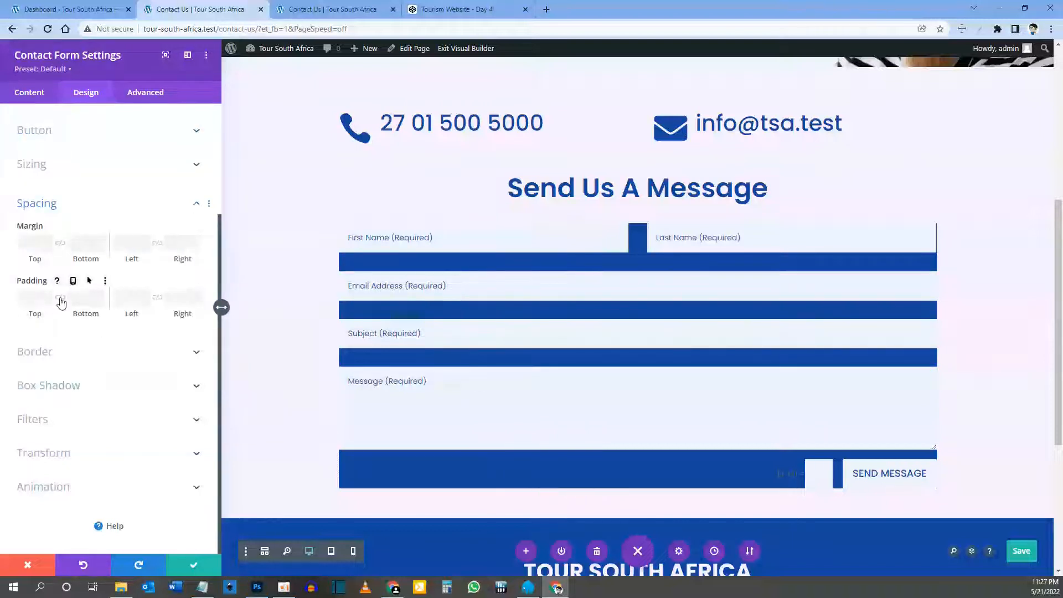
pyautogui.click(157, 299)
pyautogui.click(28, 295)
pyautogui.write('50px')
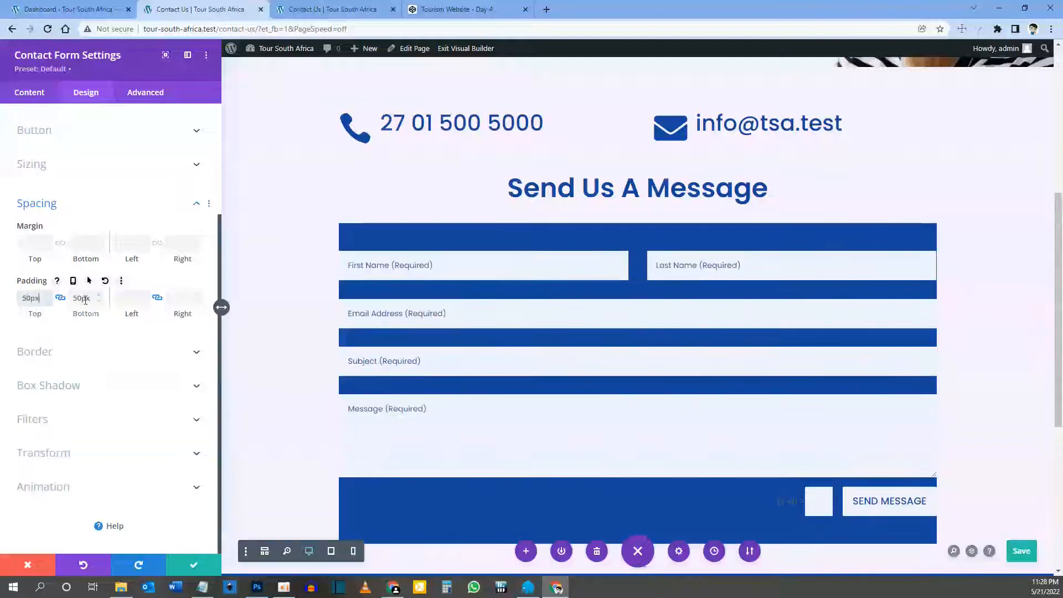
pyautogui.click(134, 298)
pyautogui.write('50px')
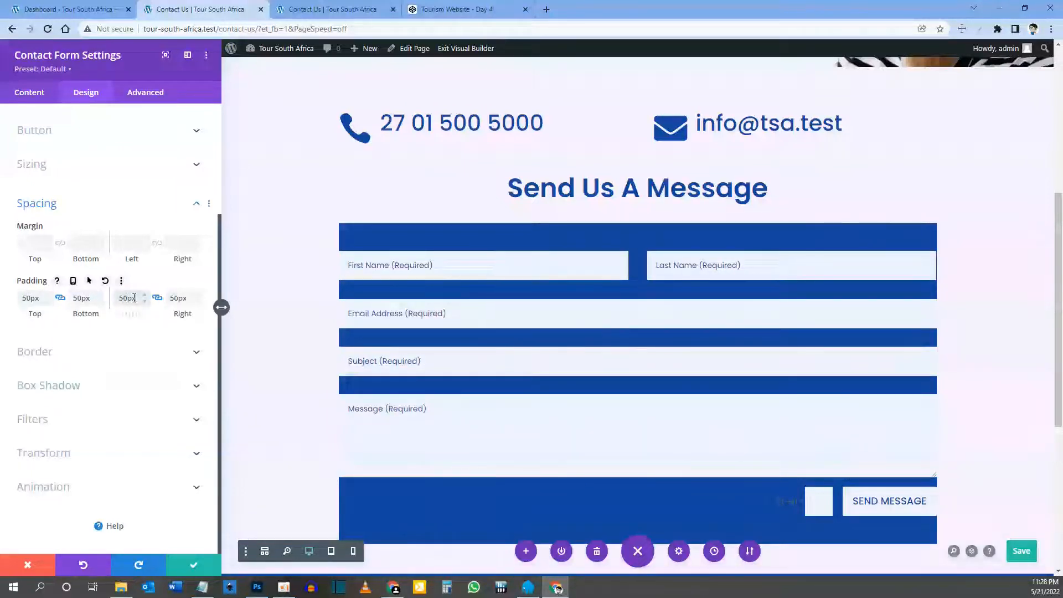
pyautogui.scroll(-2, 543, 243)
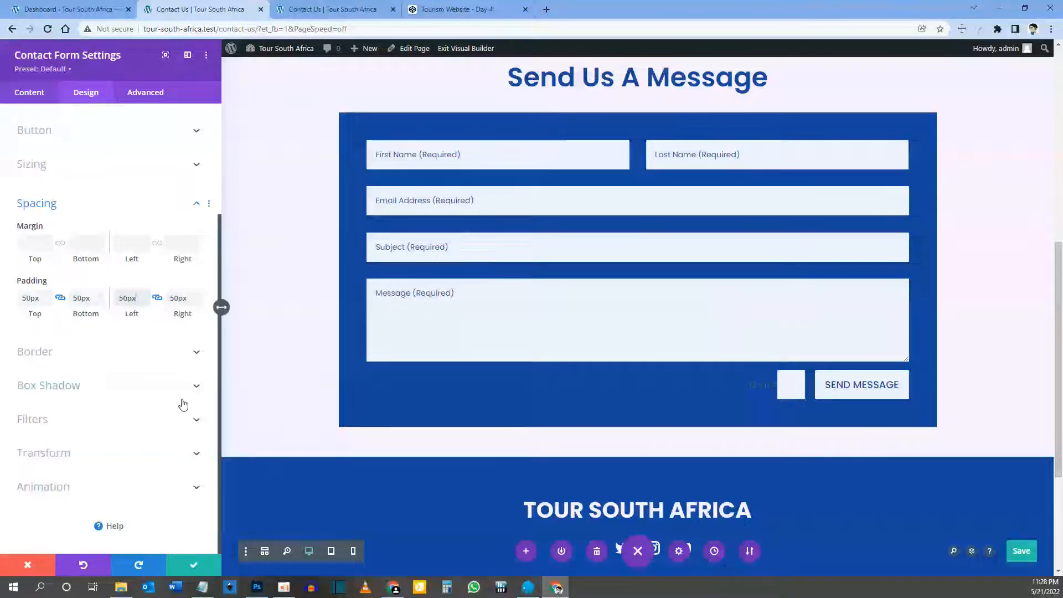
pyautogui.click(331, 555)
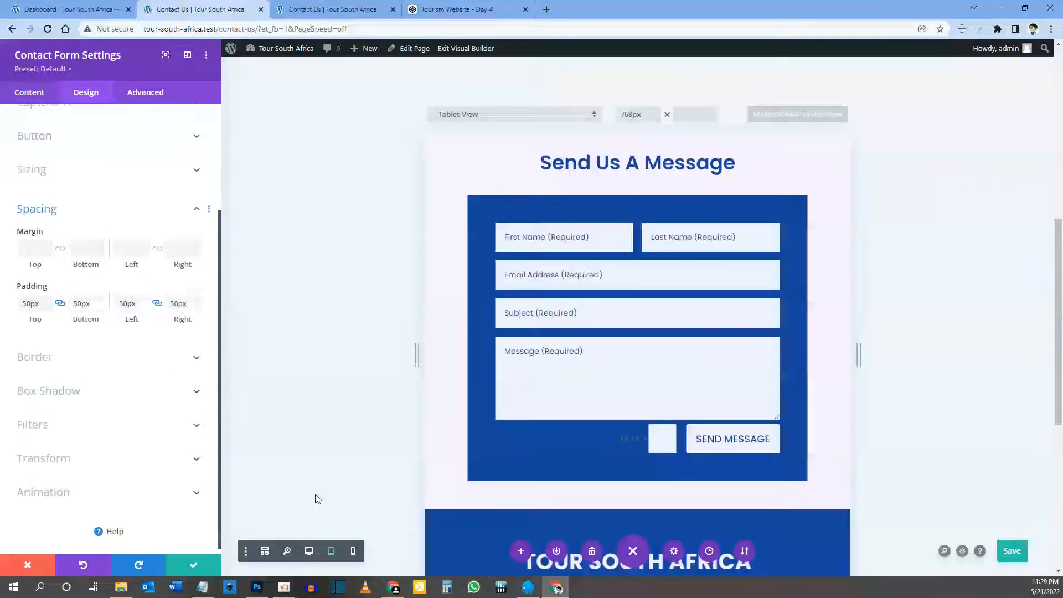
# Step: Preview at phone width and set the form's phone-only padding to 20px on every side
pyautogui.click(354, 552)
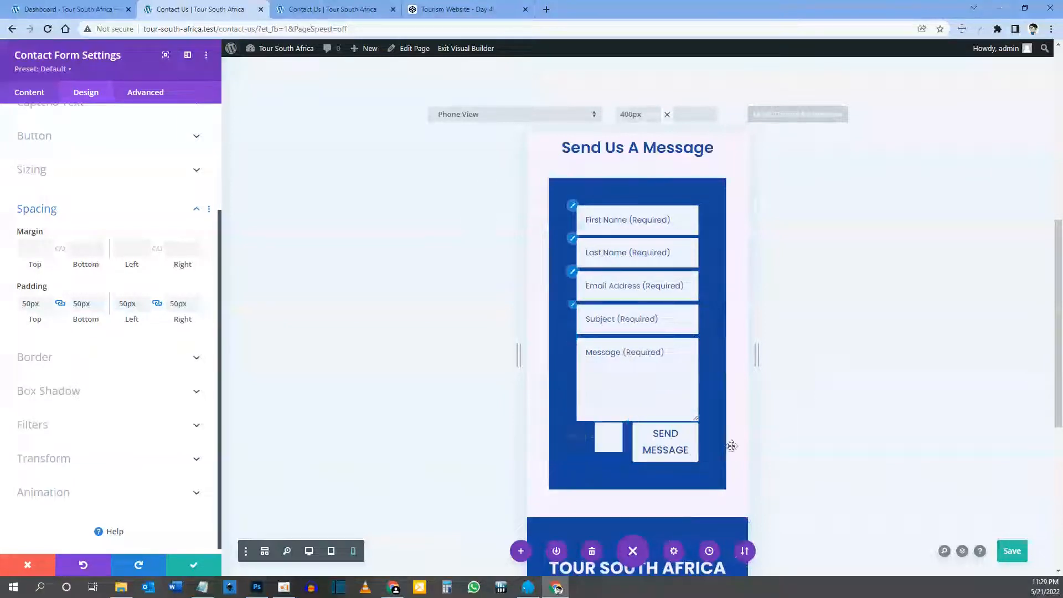
pyautogui.moveTo(46, 288)
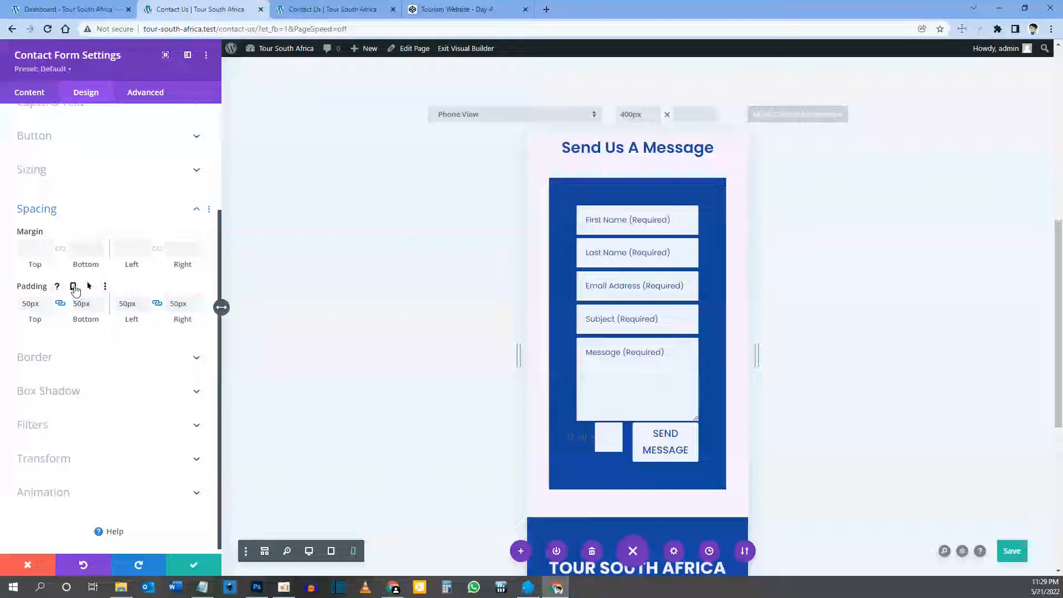
pyautogui.click(73, 286)
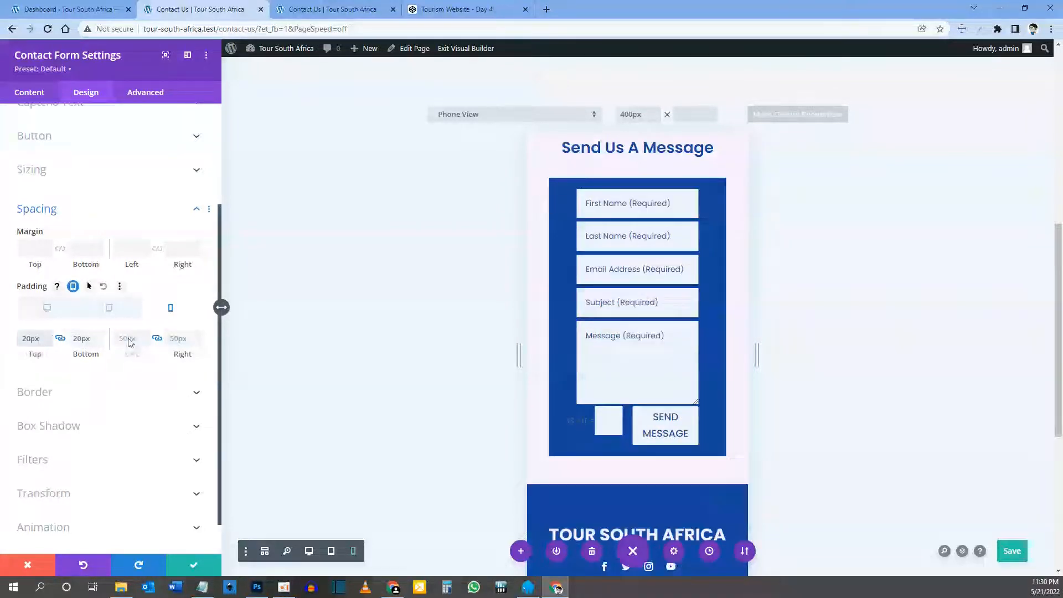
pyautogui.click(129, 337)
pyautogui.write('20')
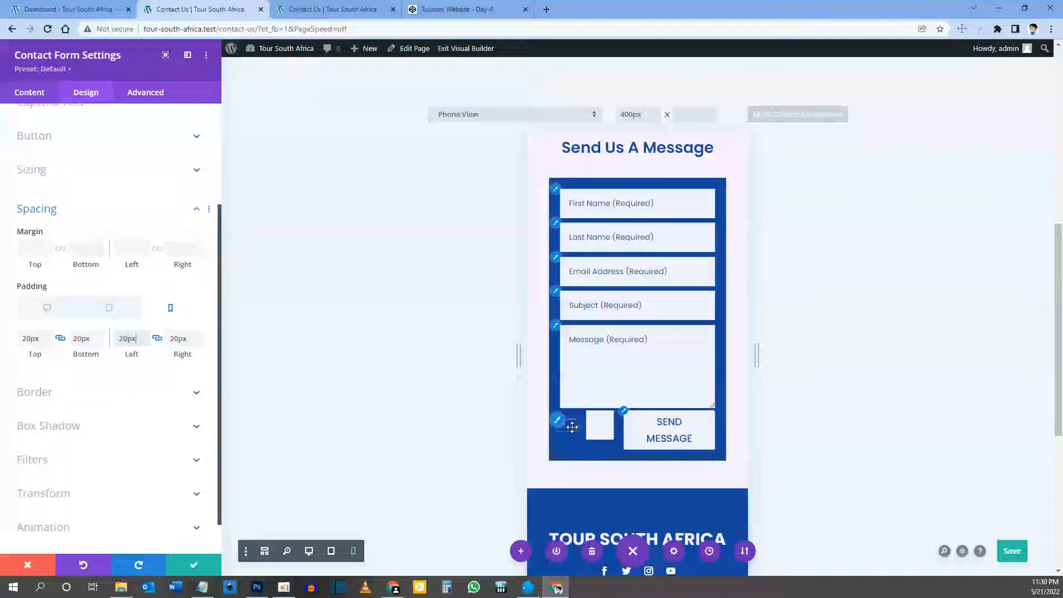
pyautogui.click(624, 413)
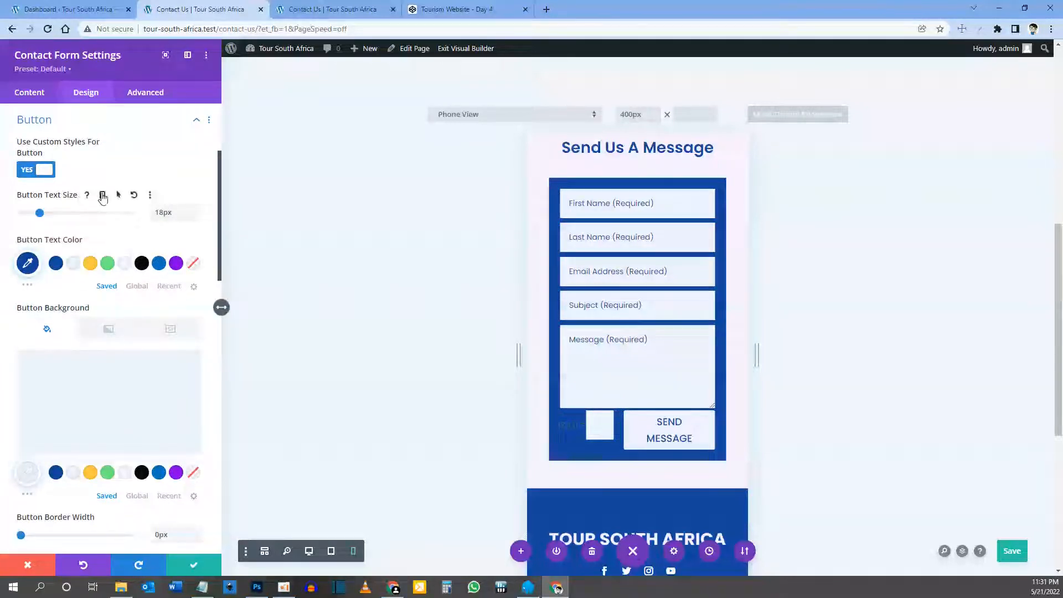
# Step: Set the phone button text size to 14px, save, and make the captcha text light #edf2fd
pyautogui.click(103, 195)
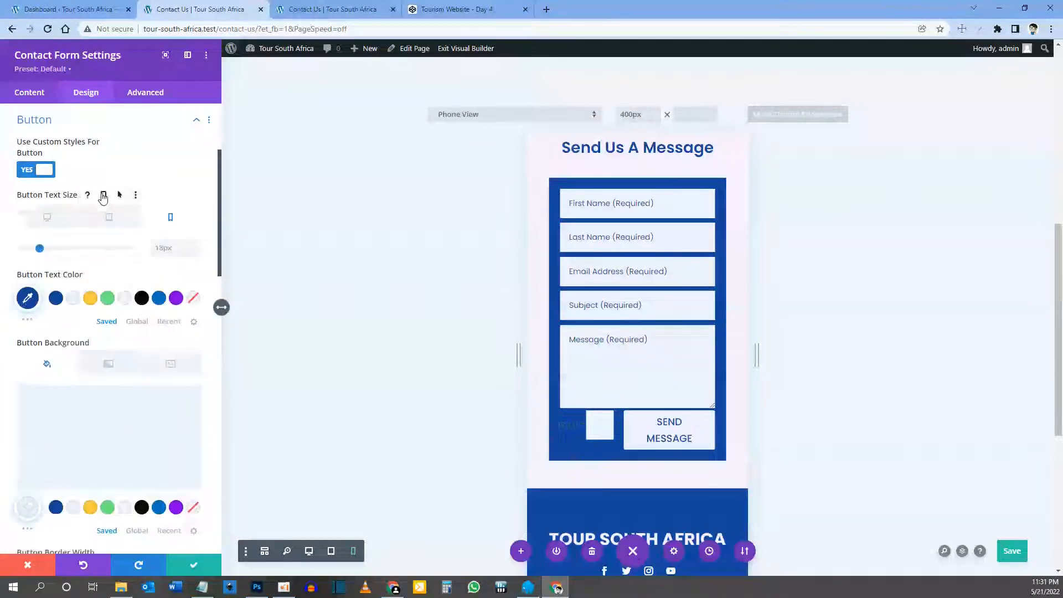
pyautogui.click(164, 247)
pyautogui.write('14')
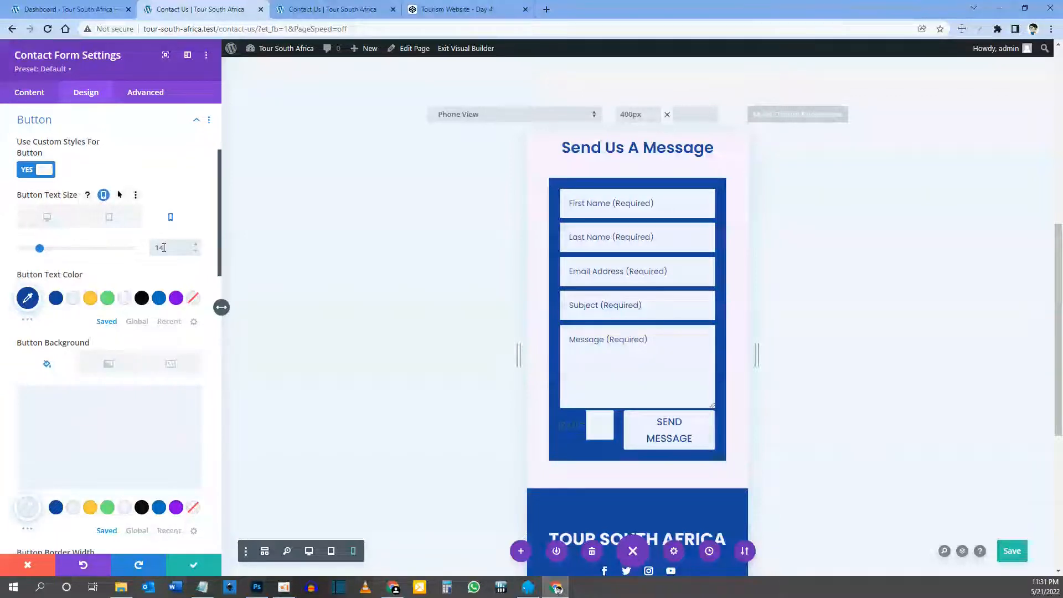
pyautogui.hotkey('ctrl', 's')
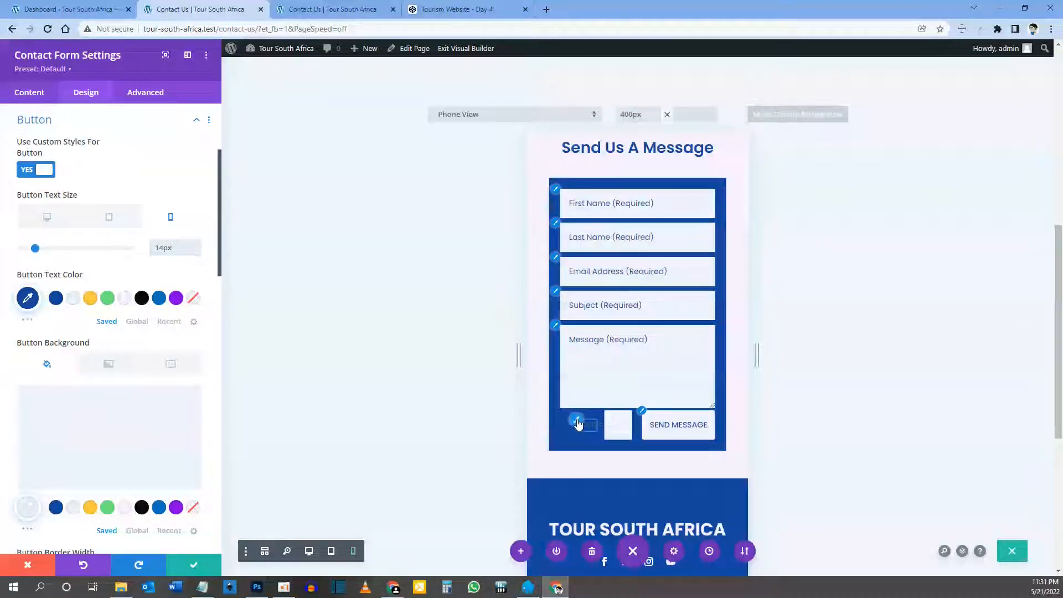
pyautogui.click(576, 424)
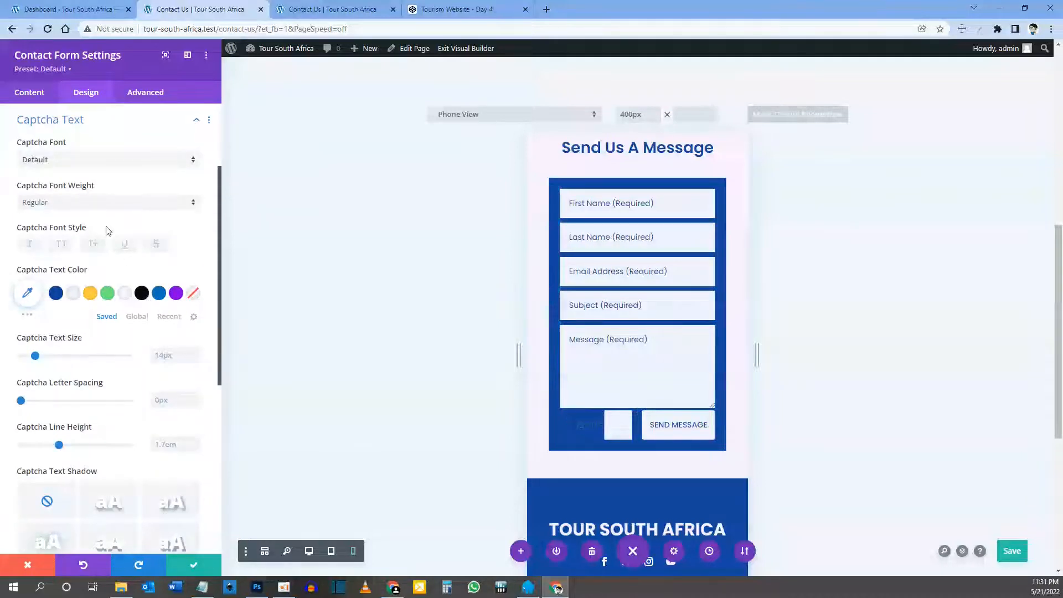
pyautogui.click(75, 294)
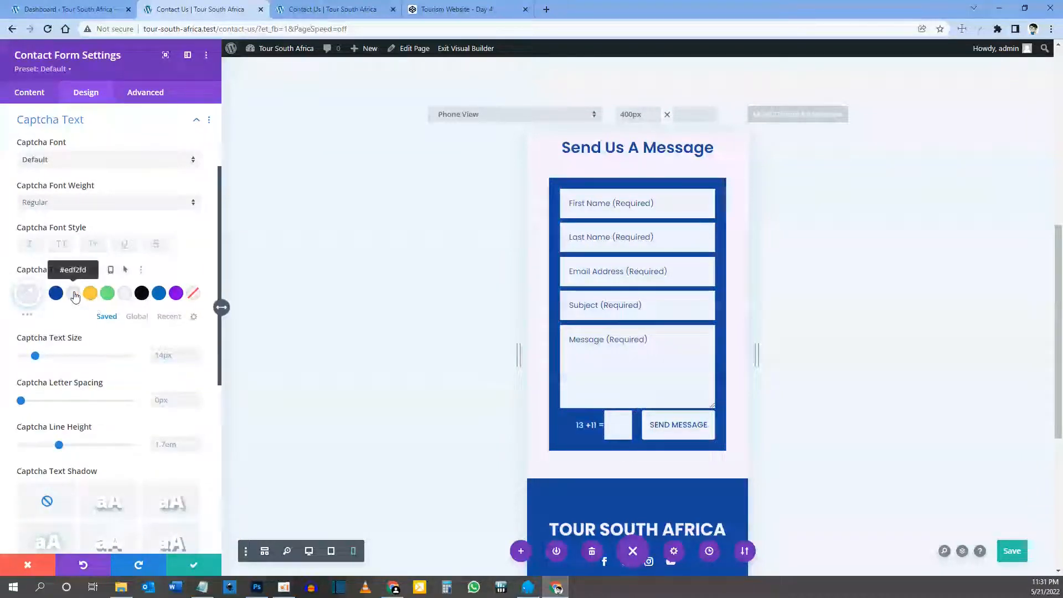
# Step: Return to desktop view, close the form settings, save the page and open the live Contact Us tab
pyautogui.click(309, 552)
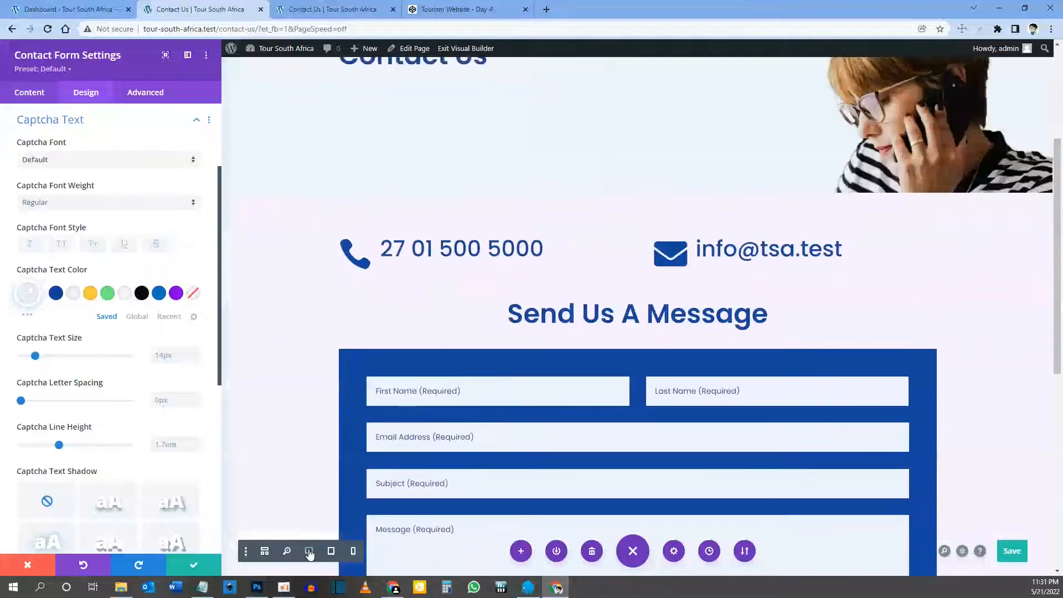
pyautogui.scroll(-5, 503, 432)
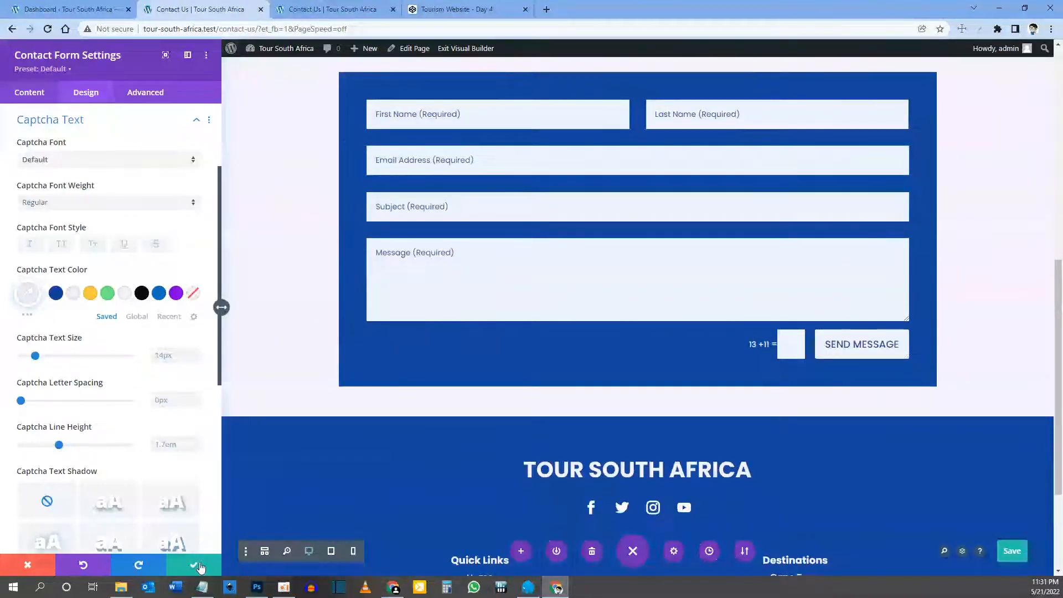
pyautogui.click(200, 566)
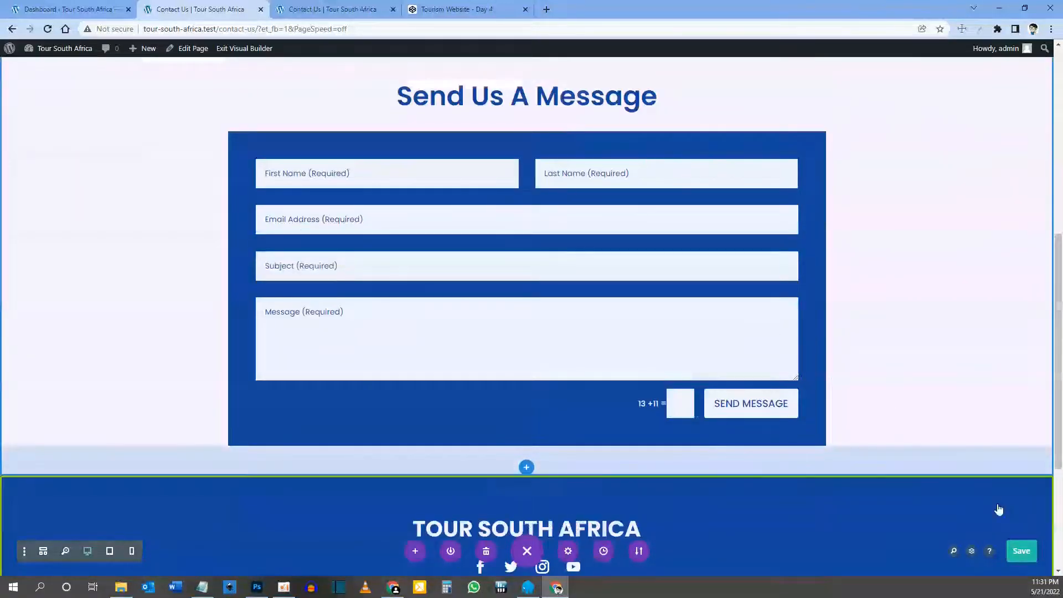
pyautogui.click(1021, 549)
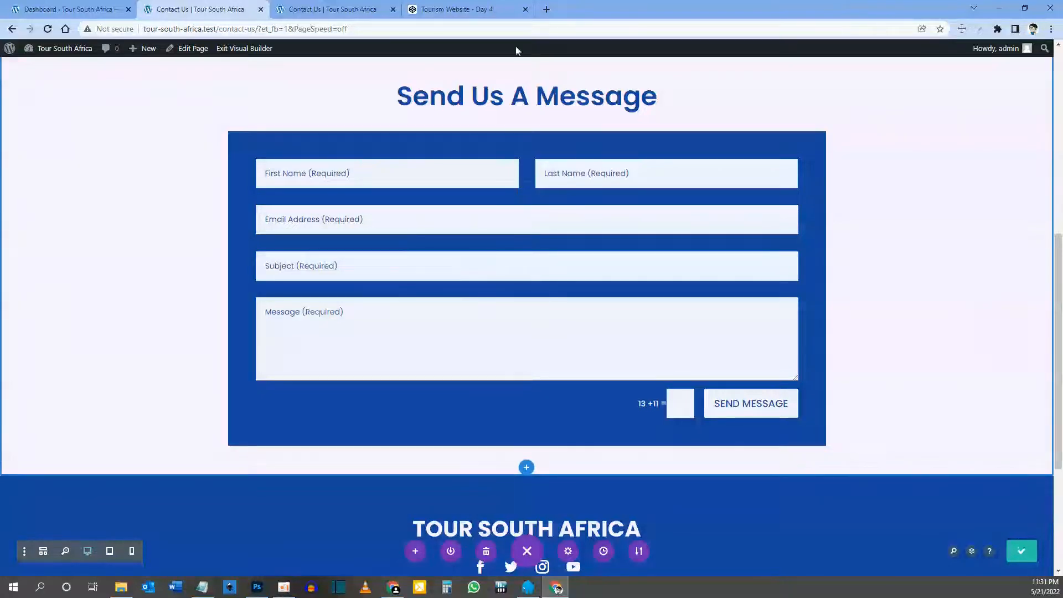
pyautogui.click(327, 9)
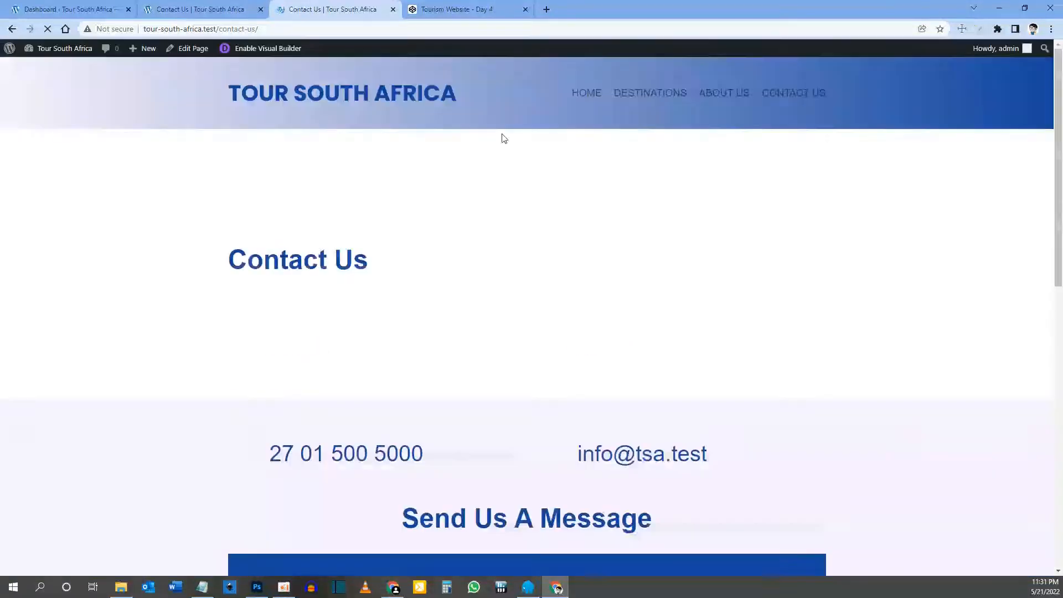
# Step: Scroll the live Contact Us page to check the blue message form, Send Message button and footer
pyautogui.scroll(-5, 487, 164)
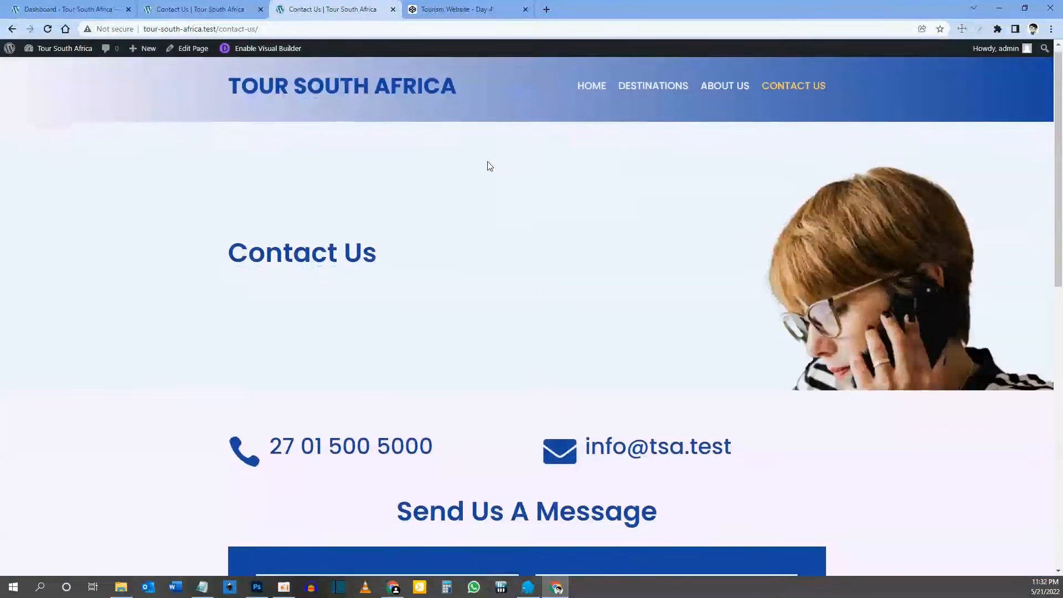
pyautogui.scroll(-5, 487, 164)
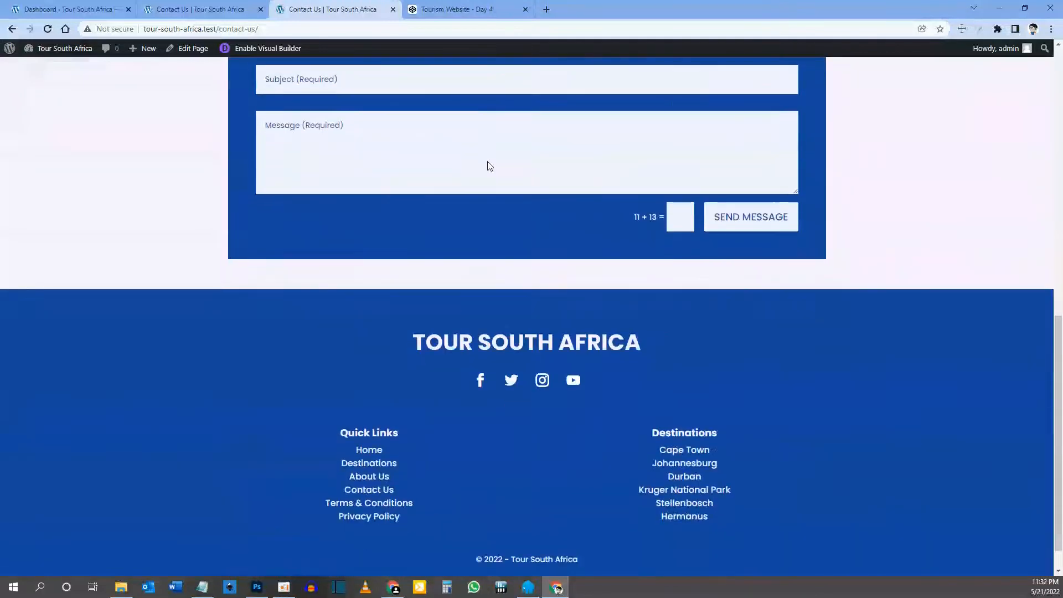
pyautogui.scroll(7, 487, 163)
pyautogui.scroll(3, 380, 171)
pyautogui.scroll(-8, 380, 171)
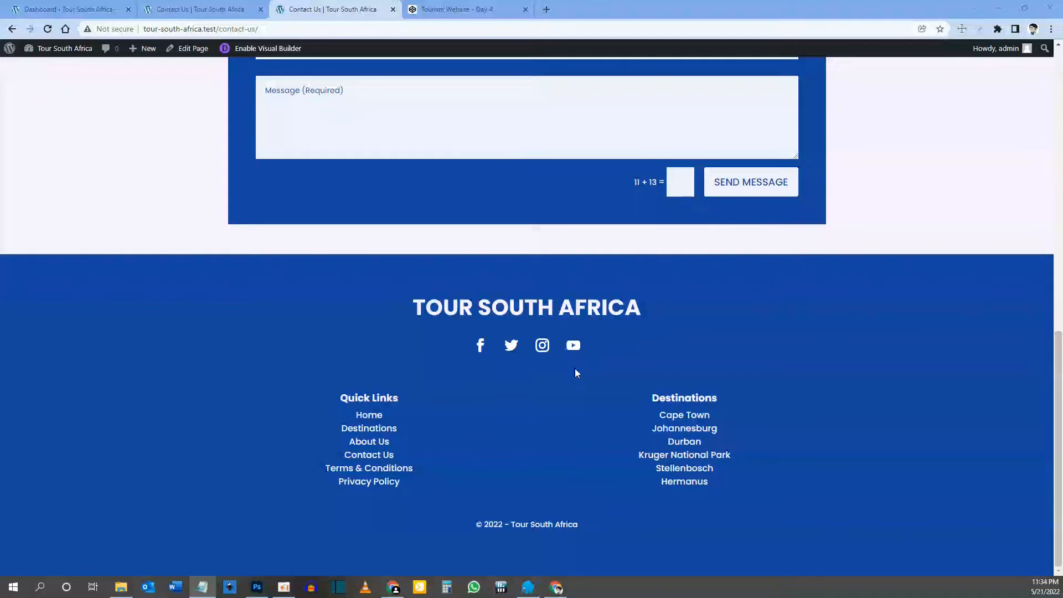
pyautogui.scroll(12, 575, 373)
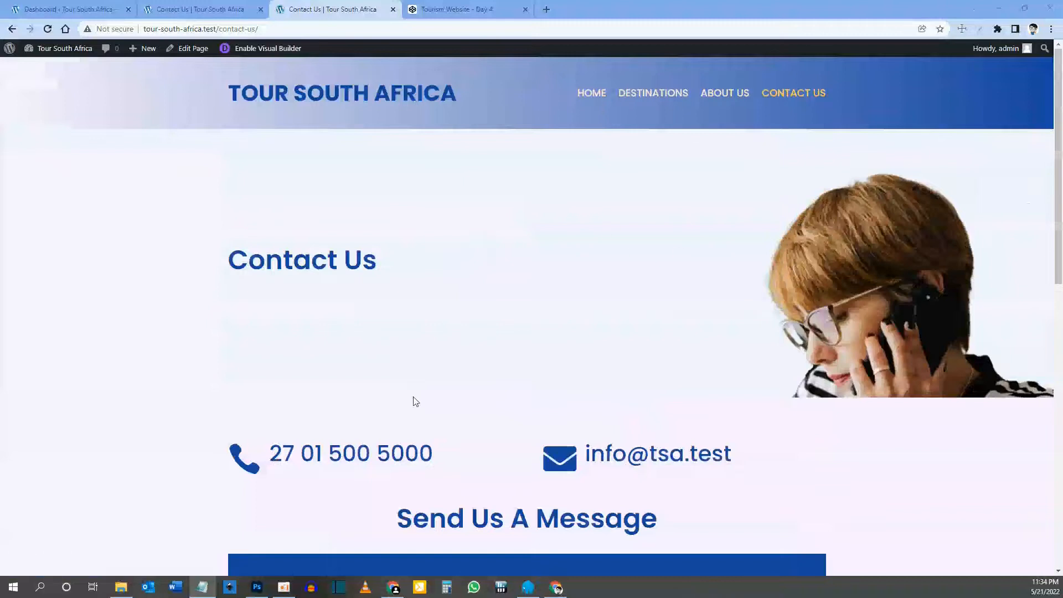
pyautogui.scroll(-8, 595, 331)
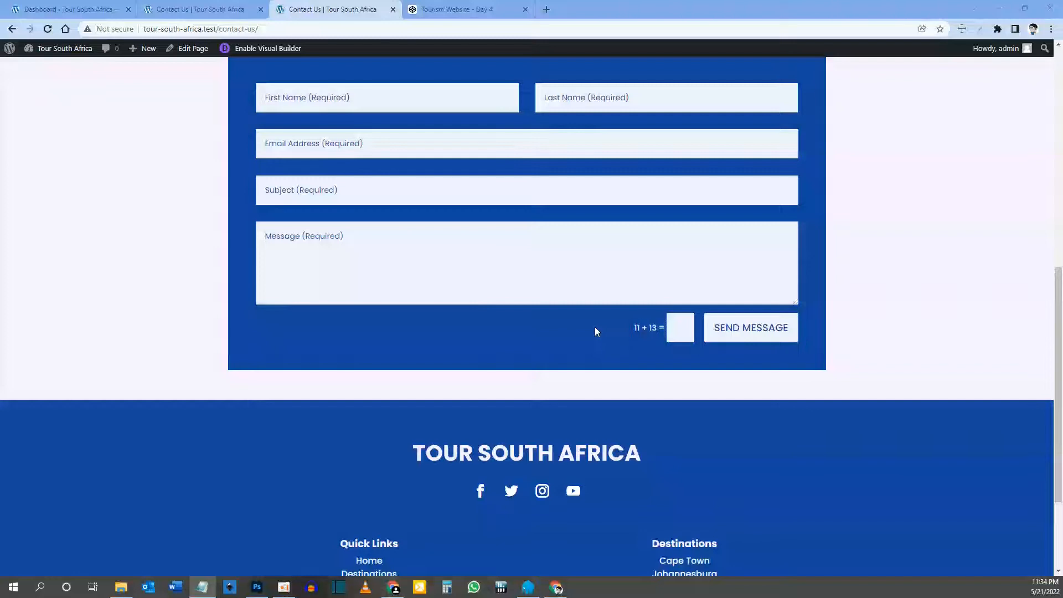
pyautogui.scroll(15, 595, 326)
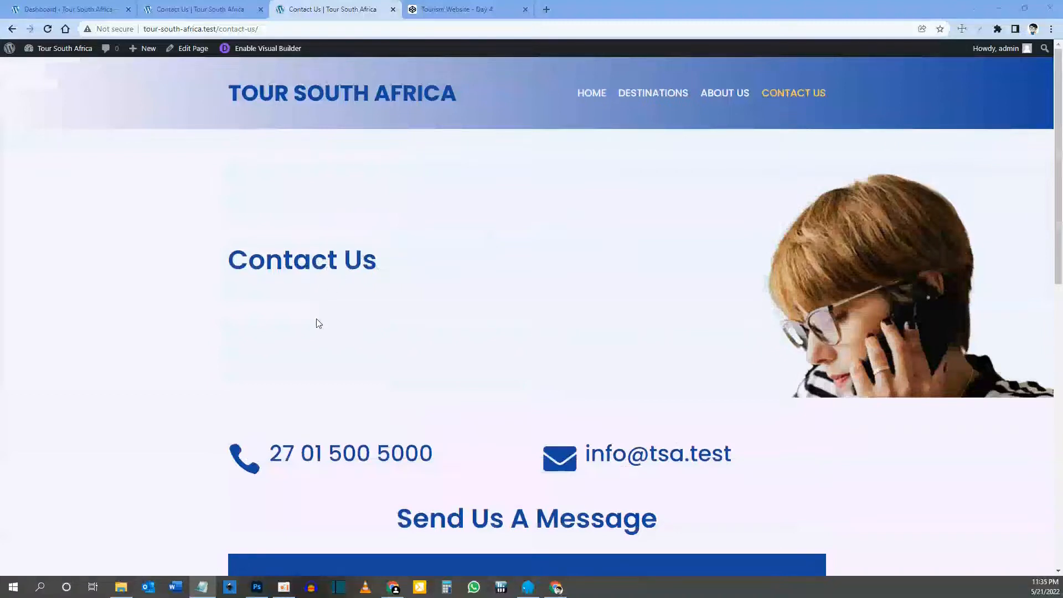
pyautogui.scroll(-3, 379, 410)
pyautogui.scroll(3, 415, 462)
pyautogui.scroll(-6, 423, 407)
pyautogui.scroll(-2, 425, 410)
pyautogui.scroll(7, 569, 273)
pyautogui.scroll(-3, 423, 166)
pyautogui.scroll(3, 373, 112)
pyautogui.scroll(-10, 397, 332)
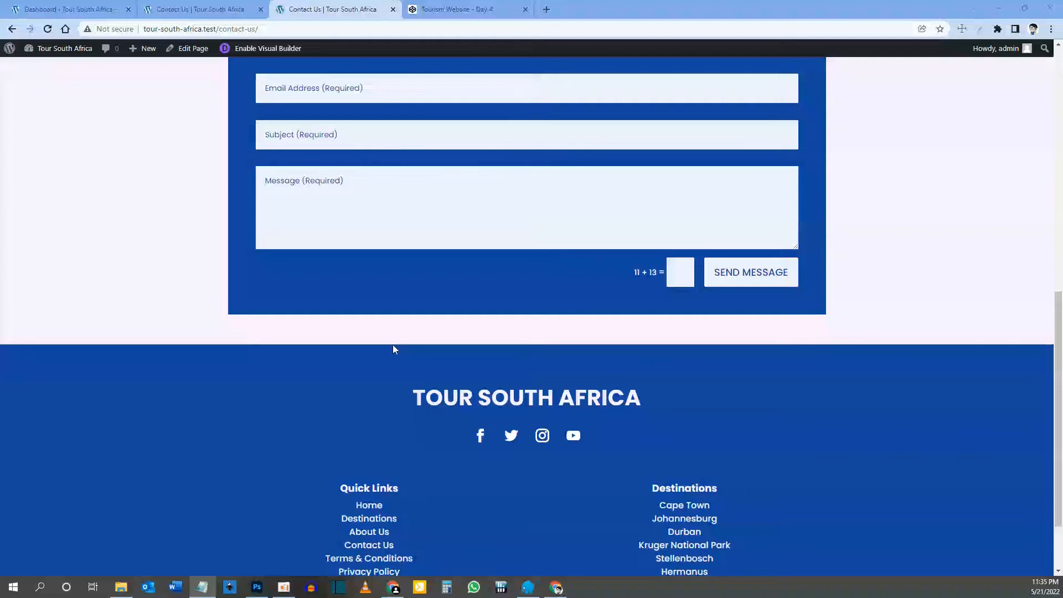
pyautogui.scroll(-2, 395, 349)
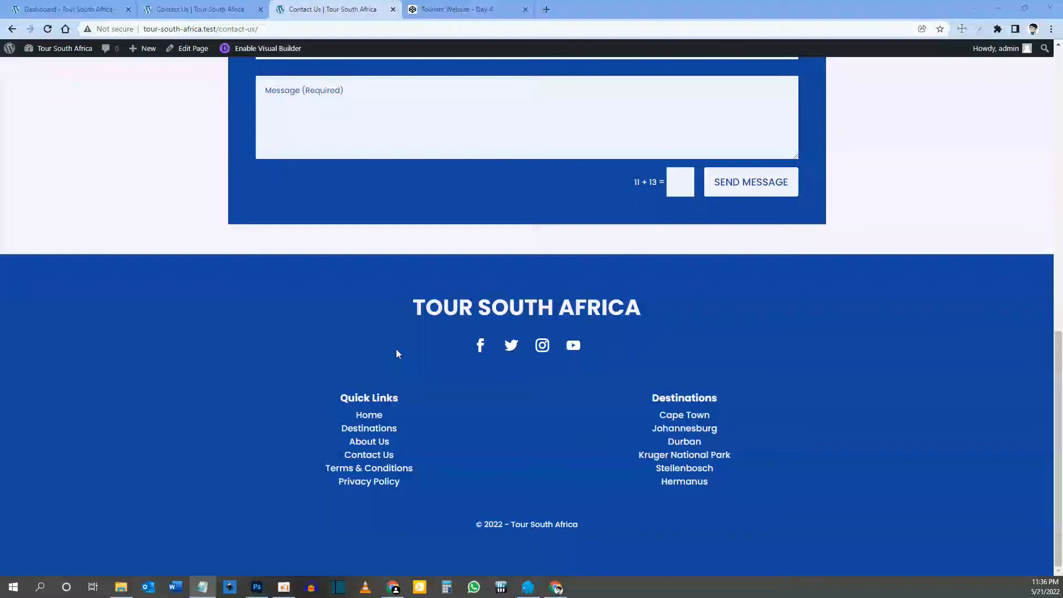
pyautogui.scroll(6, 584, 356)
pyautogui.scroll(2, 653, 262)
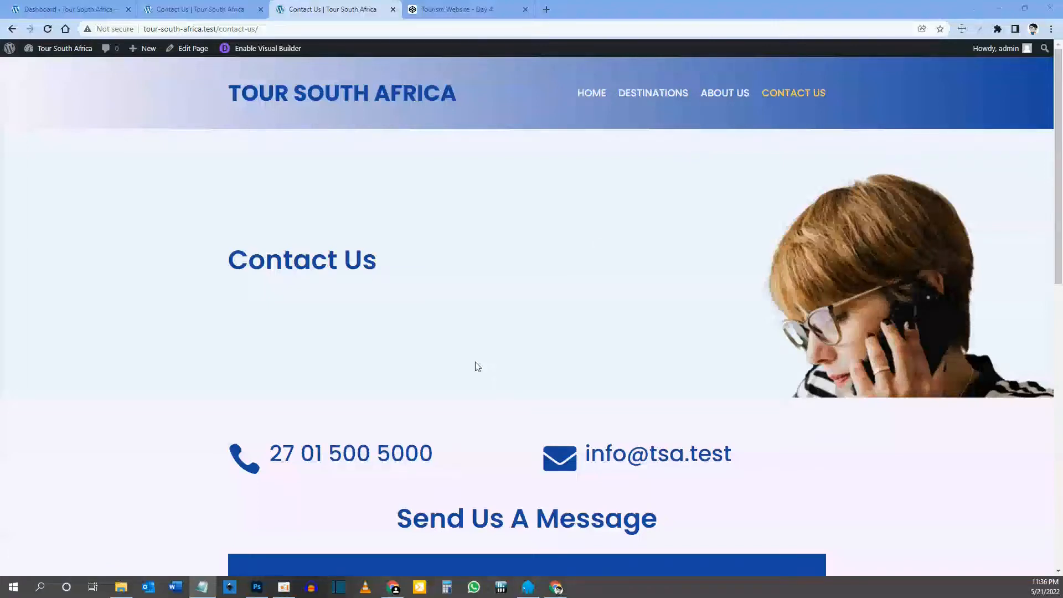
pyautogui.scroll(-2, 493, 344)
pyautogui.scroll(2, 494, 382)
pyautogui.click(412, 345)
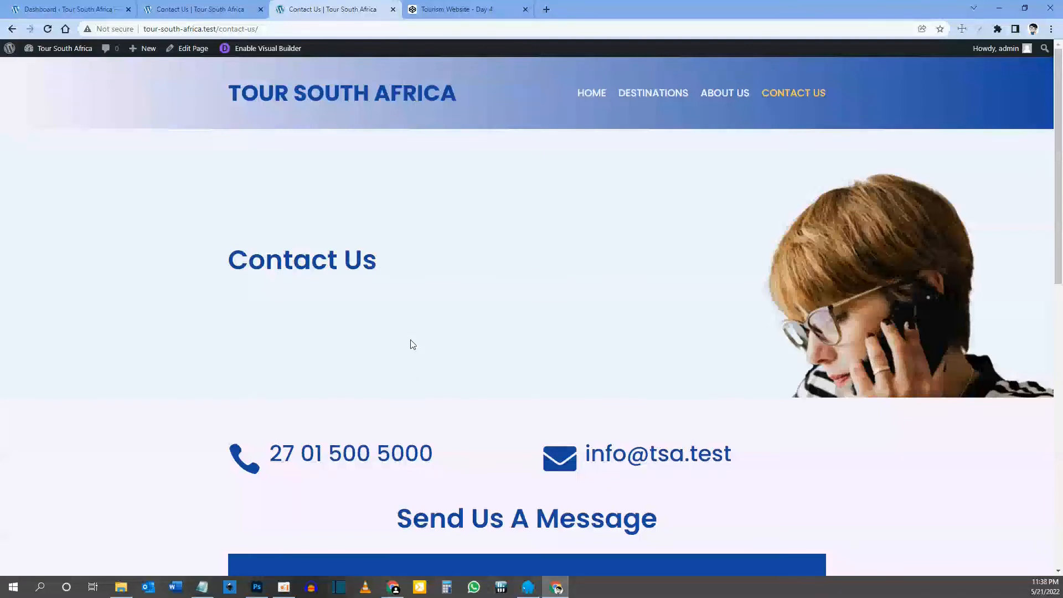